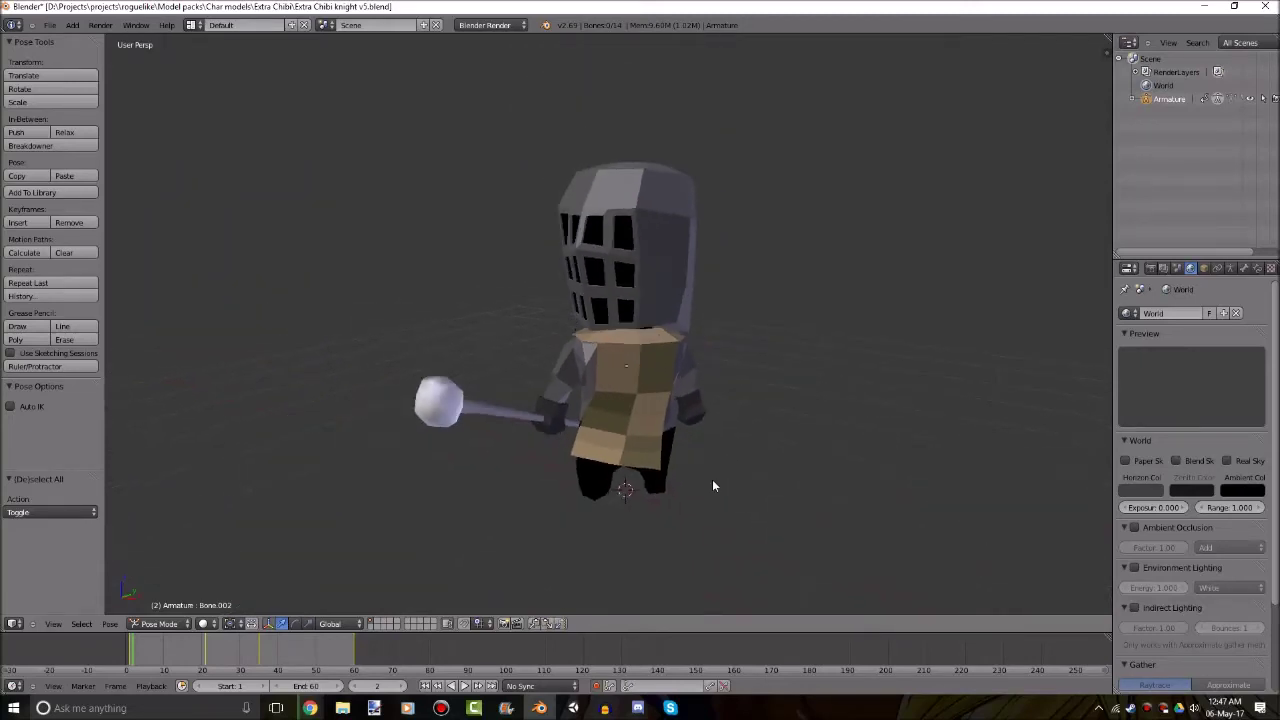
# Examine the knight model with its mace from several angles and distances.
pyautogui.scroll(4, 826, 486)
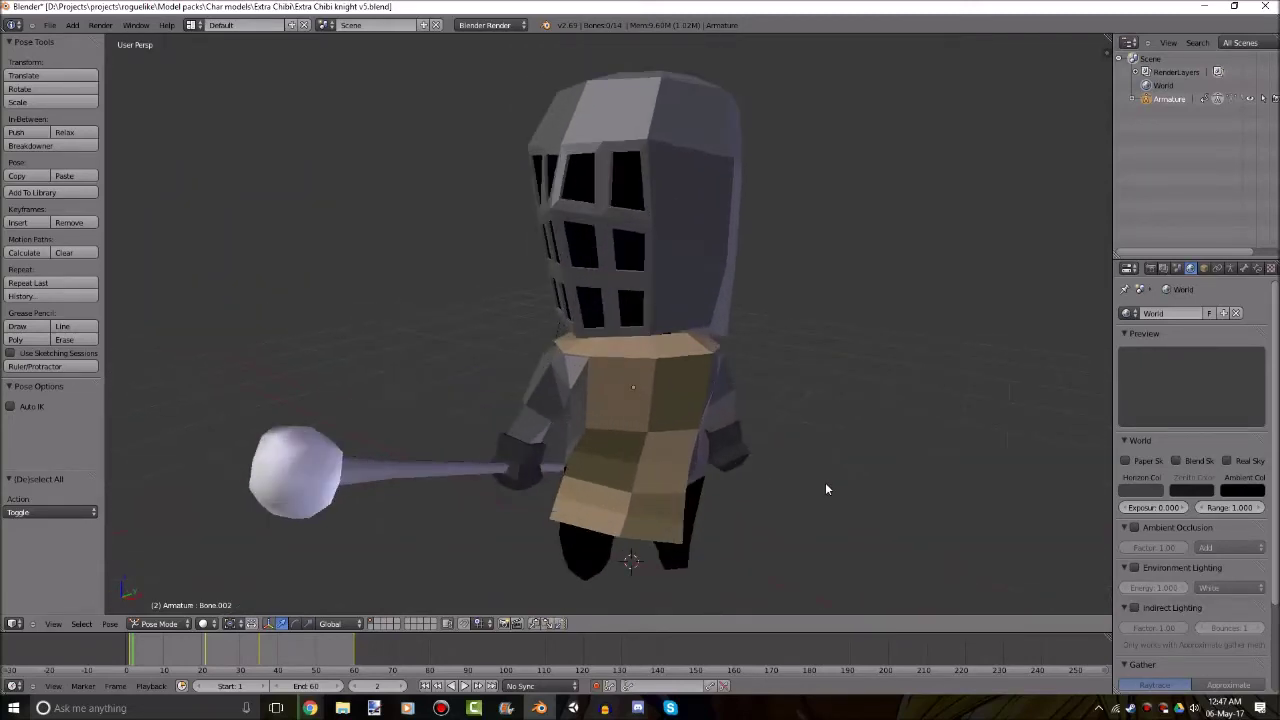
pyautogui.scroll(-4, 880, 476)
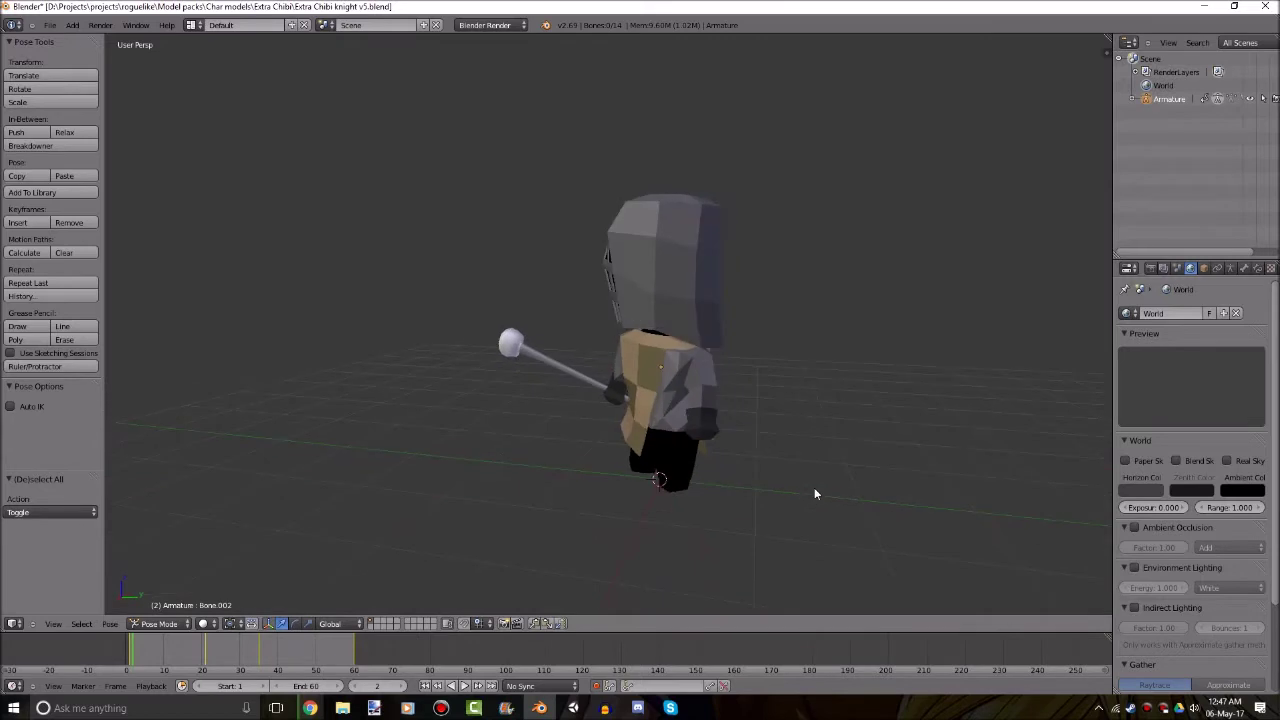
pyautogui.scroll(5, 836, 505)
pyautogui.scroll(-4, 831, 495)
pyautogui.scroll(2, 889, 503)
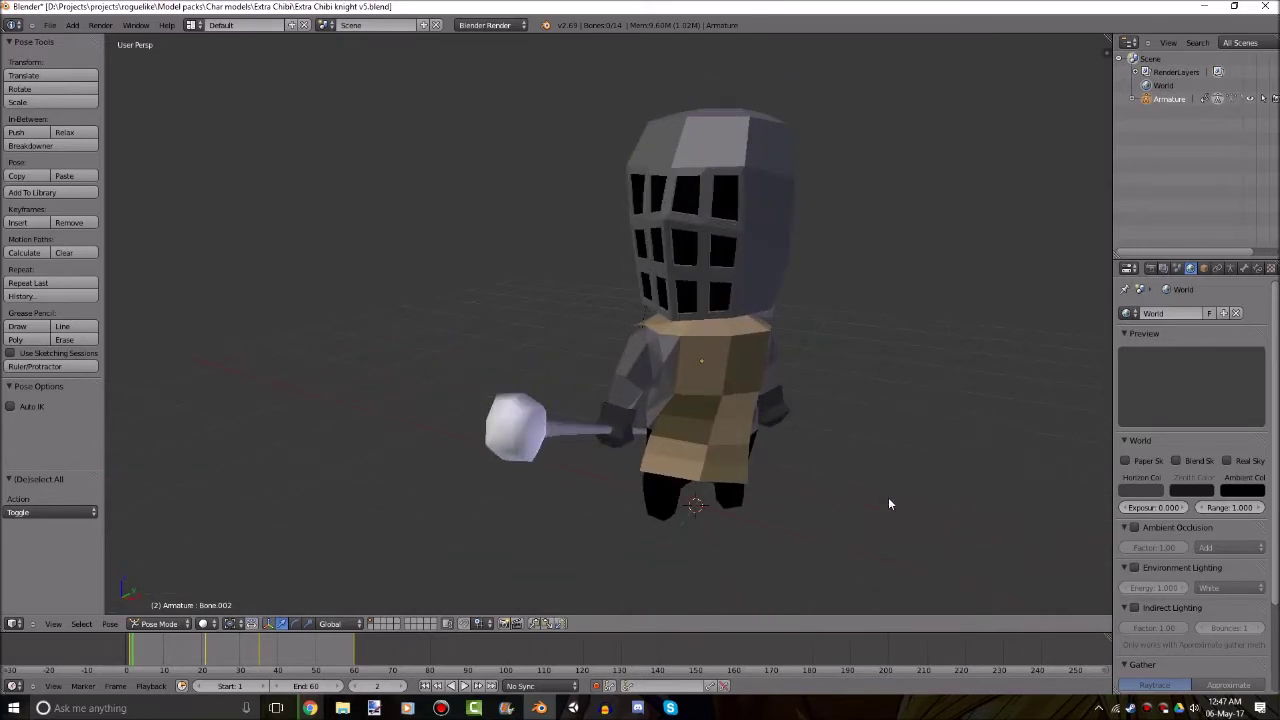
pyautogui.scroll(-1, 818, 515)
pyautogui.scroll(2, 731, 520)
pyautogui.scroll(-3, 731, 520)
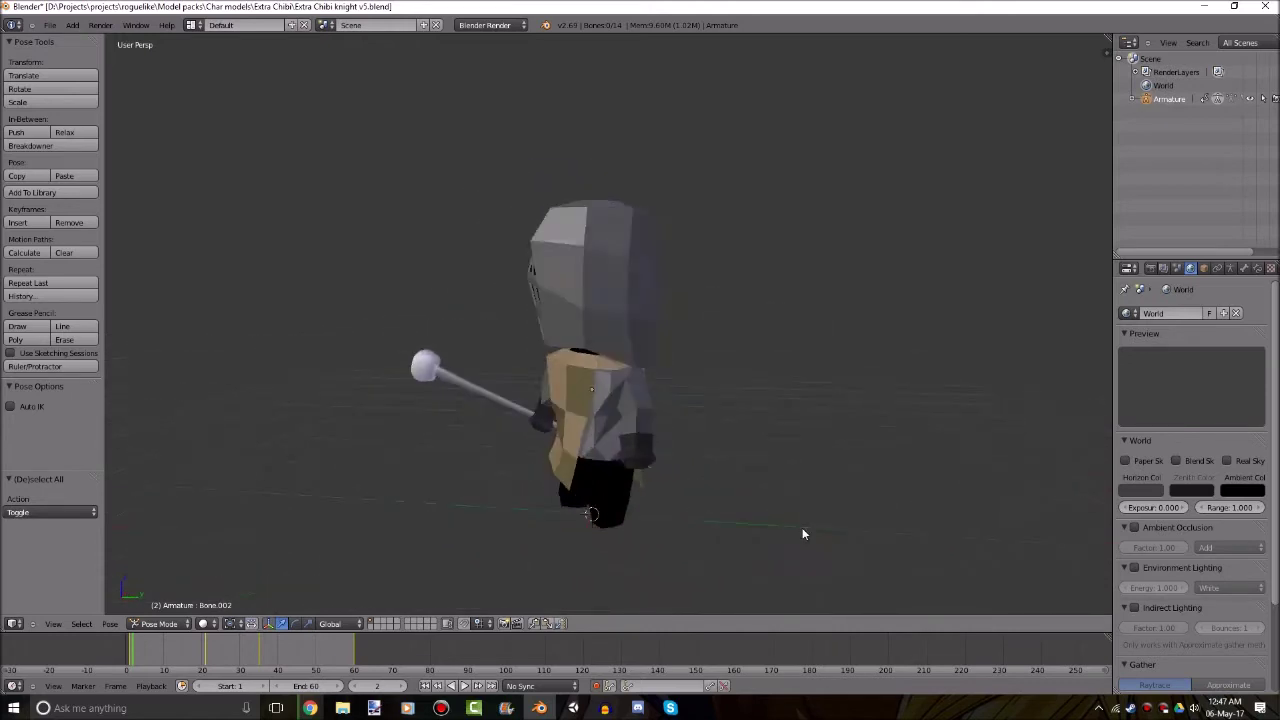
pyautogui.scroll(-2, 949, 494)
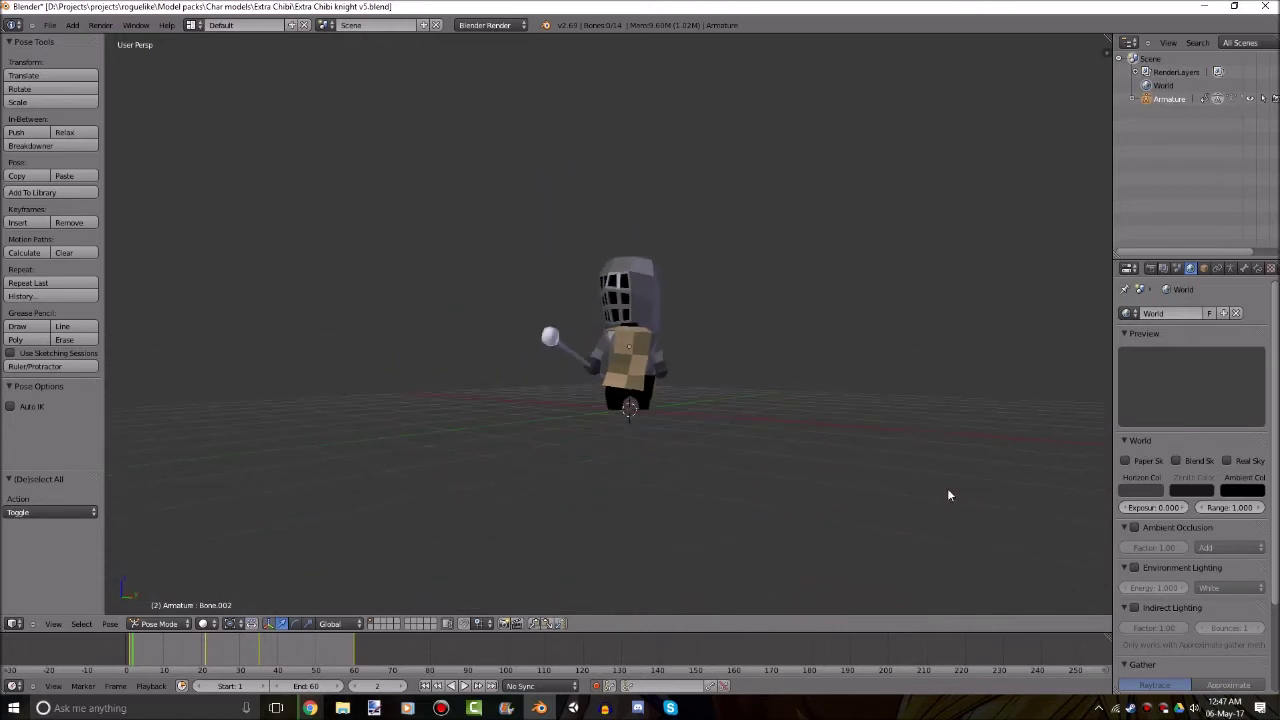
pyautogui.scroll(1, 949, 494)
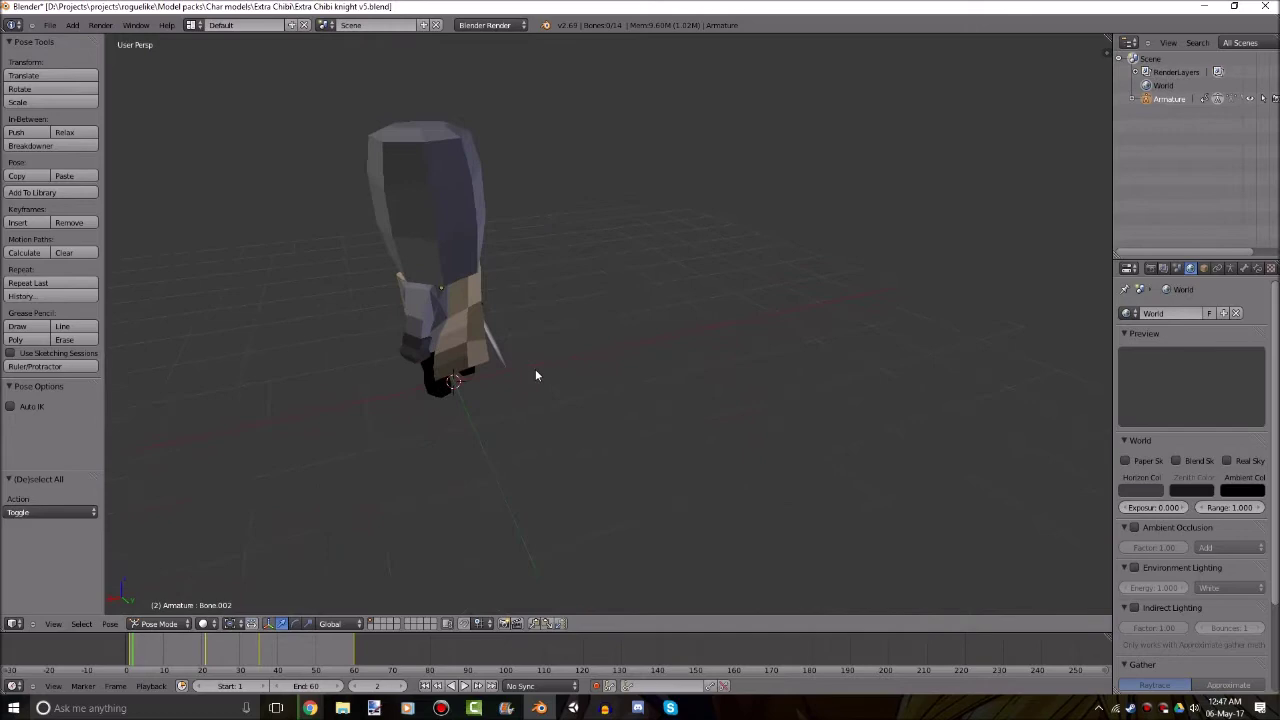
# Display the knight in wireframe and select all bones of its armature.
pyautogui.press('z')
pyautogui.scroll(2, 690, 372)
pyautogui.rightClick(674, 370)
pyautogui.rightClick(658, 365)
pyautogui.scroll(3, 709, 377)
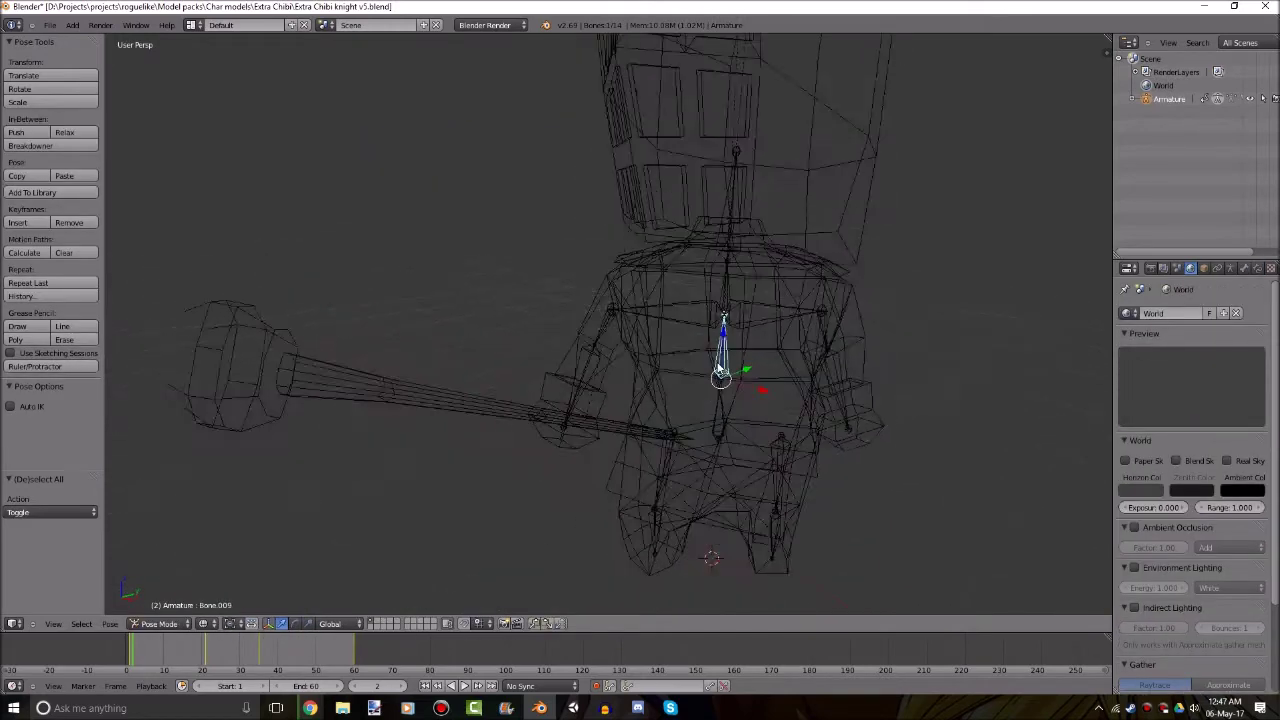
pyautogui.scroll(-3, 774, 376)
pyautogui.press('a')
pyautogui.press('a')
pyautogui.scroll(-1, 772, 372)
pyautogui.scroll(1, 772, 372)
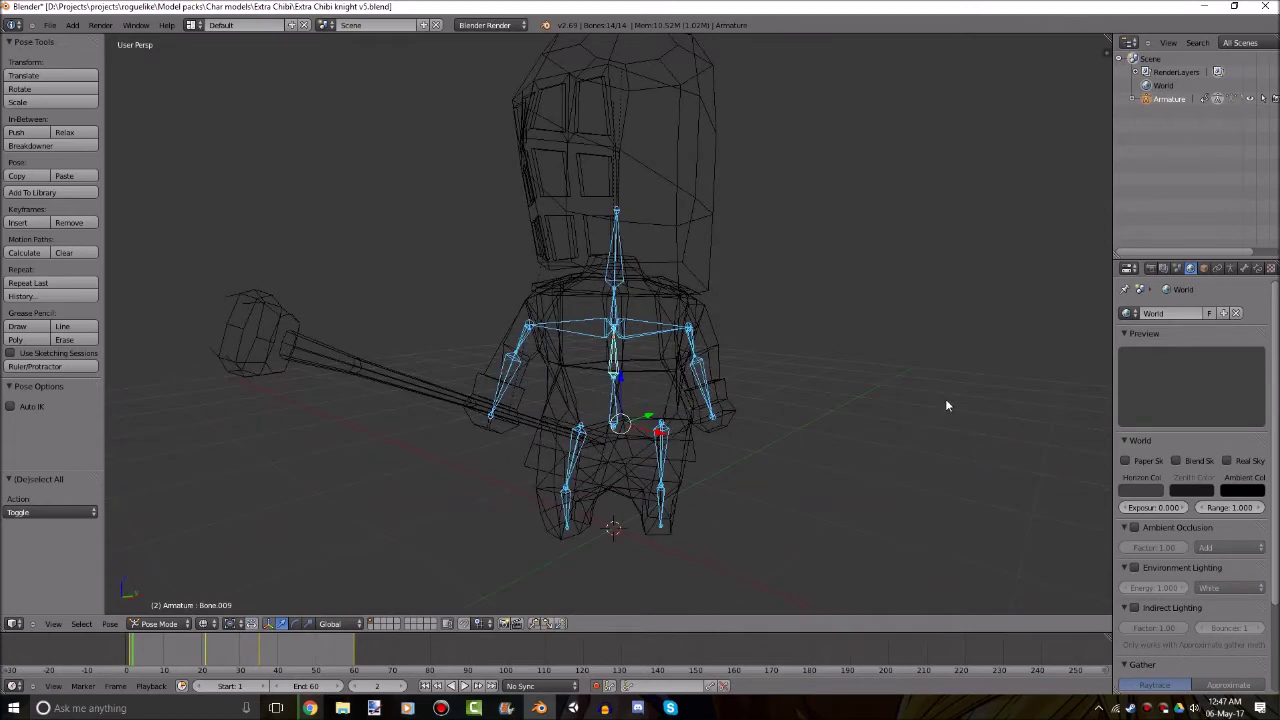
pyautogui.scroll(-2, 945, 398)
pyautogui.click(1230, 268)
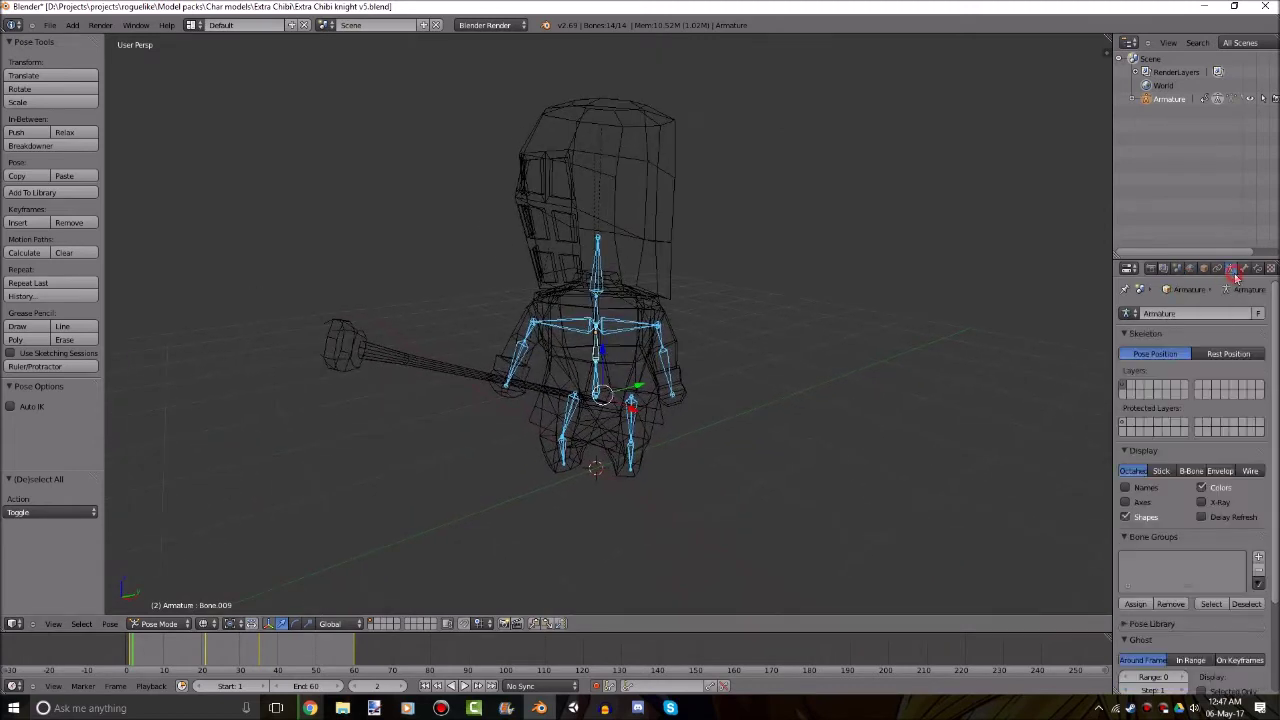
pyautogui.press('space')
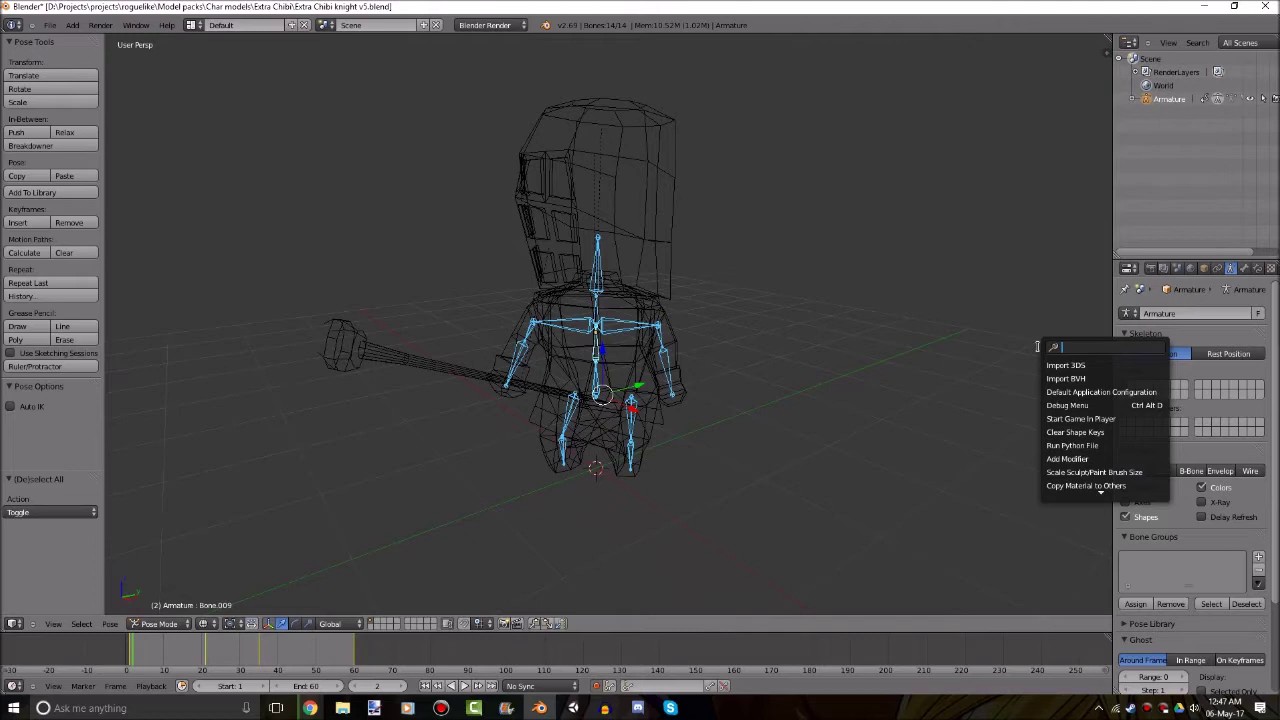
pyautogui.write('reset')
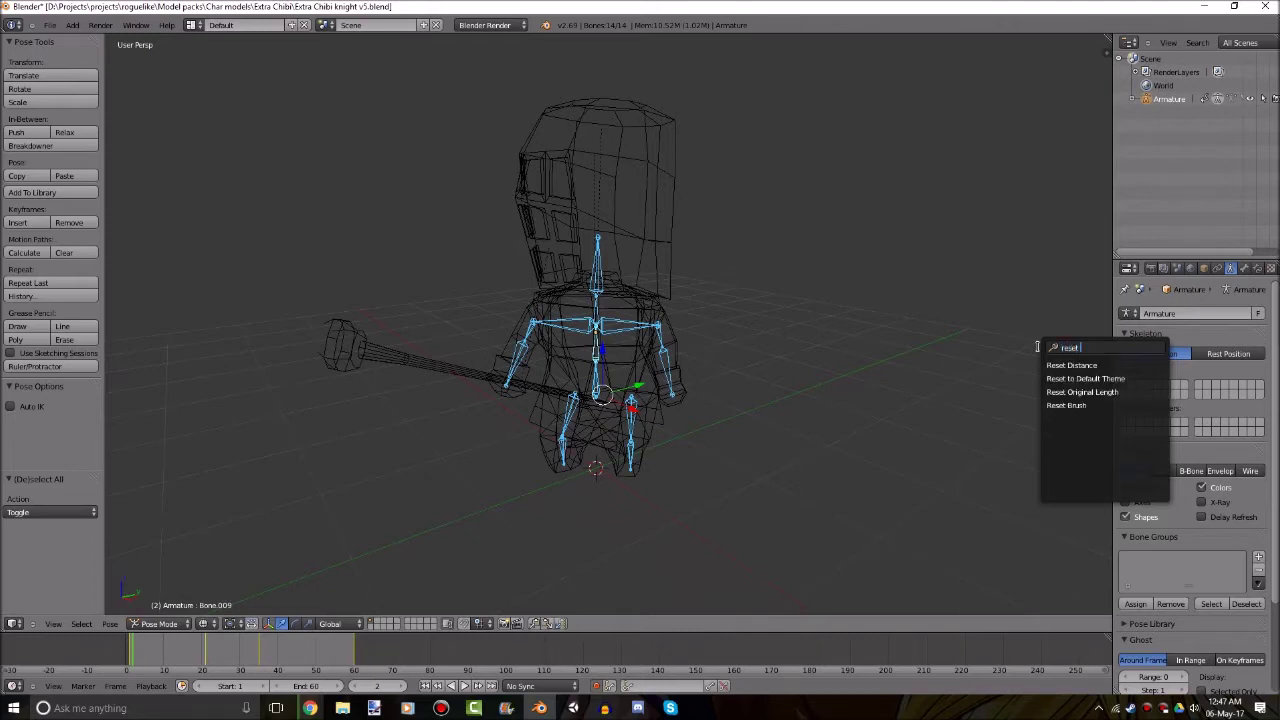
pyautogui.press('BackSpace')
pyautogui.press('BackSpace')
pyautogui.press('BackSpace')
pyautogui.press('BackSpace')
pyautogui.press('BackSpace')
pyautogui.write('a')
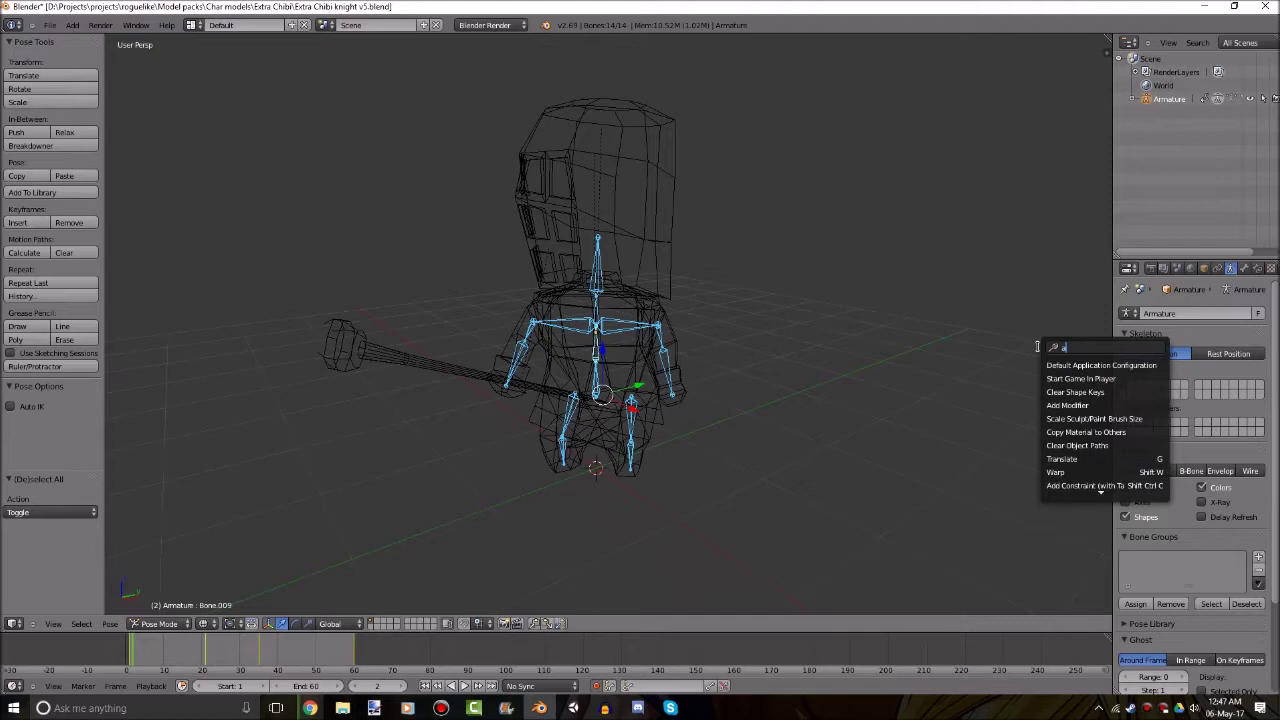
pyautogui.press('Escape')
# Search the commands for "pose" and run Clear Pose Transforms on all selected bones.
pyautogui.press('space')
pyautogui.write('pose')
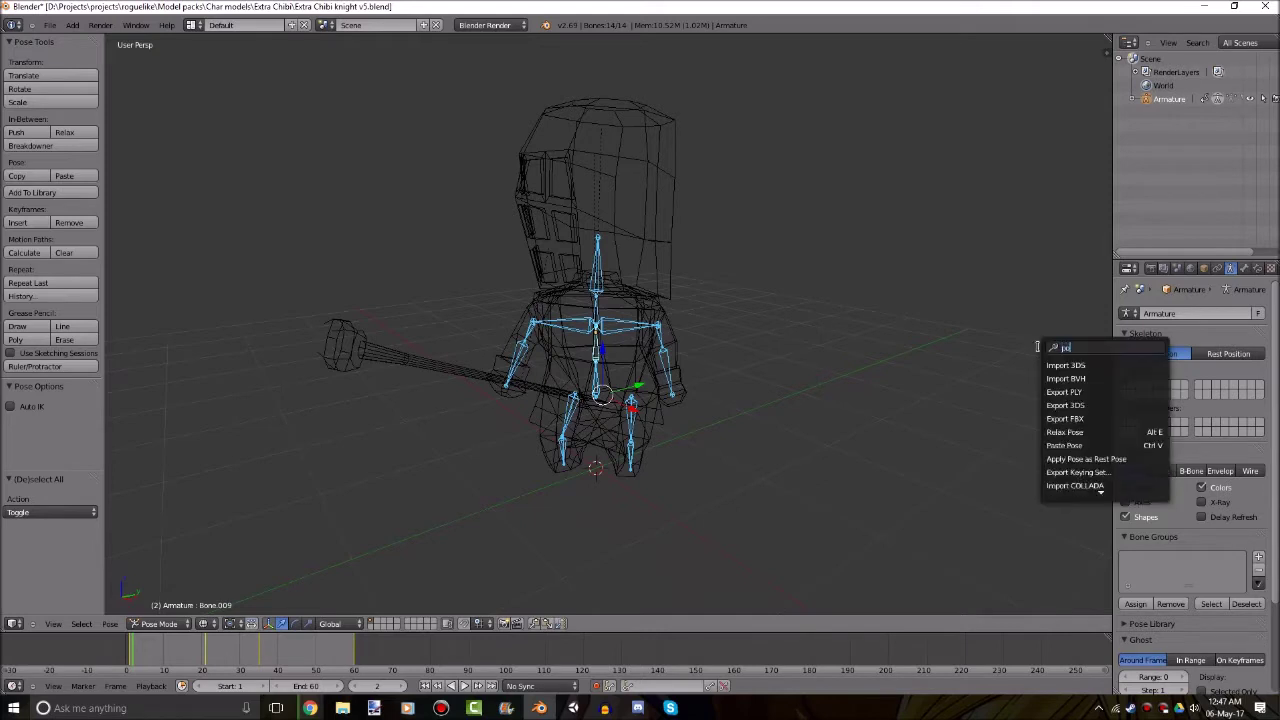
pyautogui.press('Down')
pyautogui.press('Down')
pyautogui.press('Down')
pyautogui.press('Down')
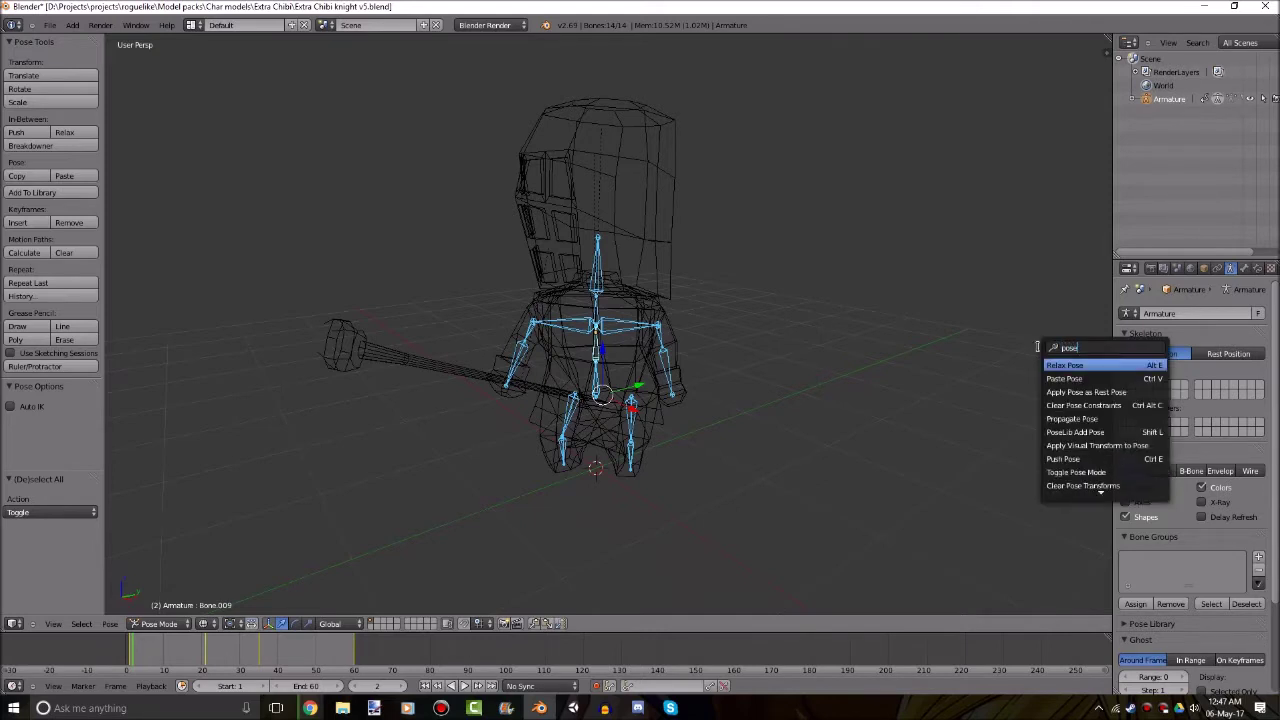
pyautogui.press('Down')
pyautogui.press('Down')
pyautogui.press('Down')
pyautogui.press('Down')
pyautogui.press('Down')
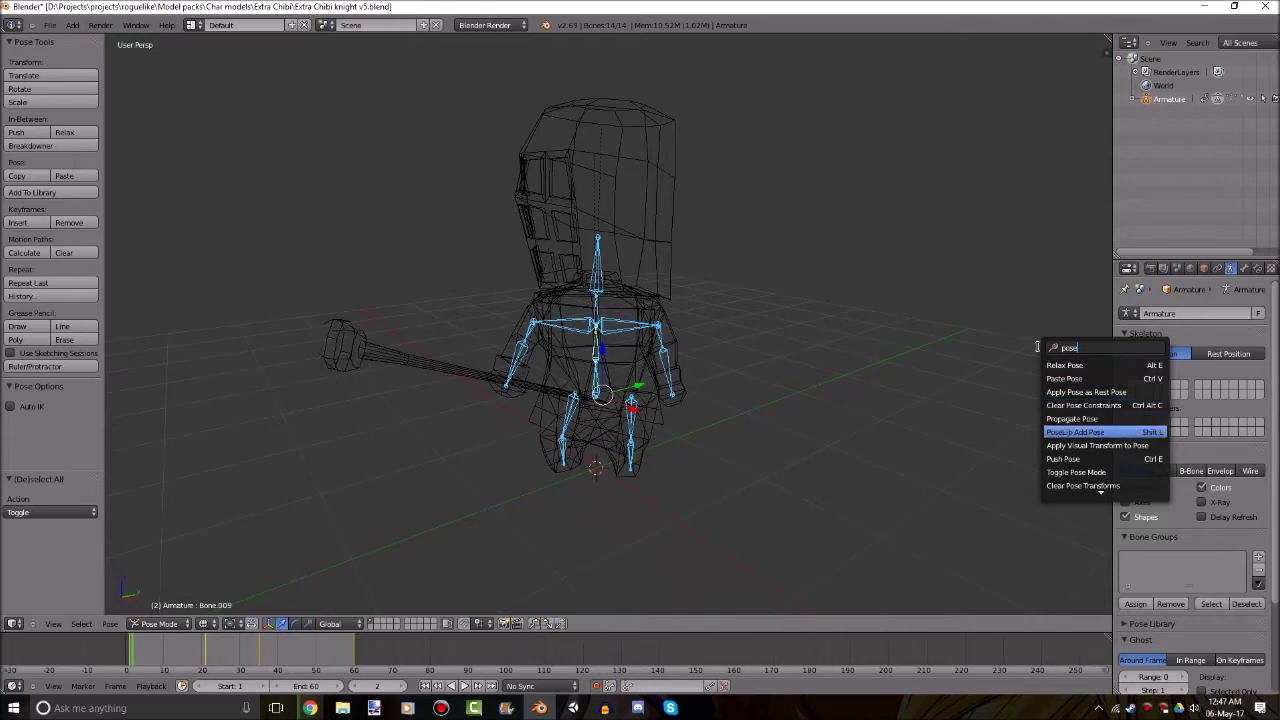
pyautogui.press('Down')
pyautogui.press('Down')
pyautogui.press('Down')
pyautogui.press('Down')
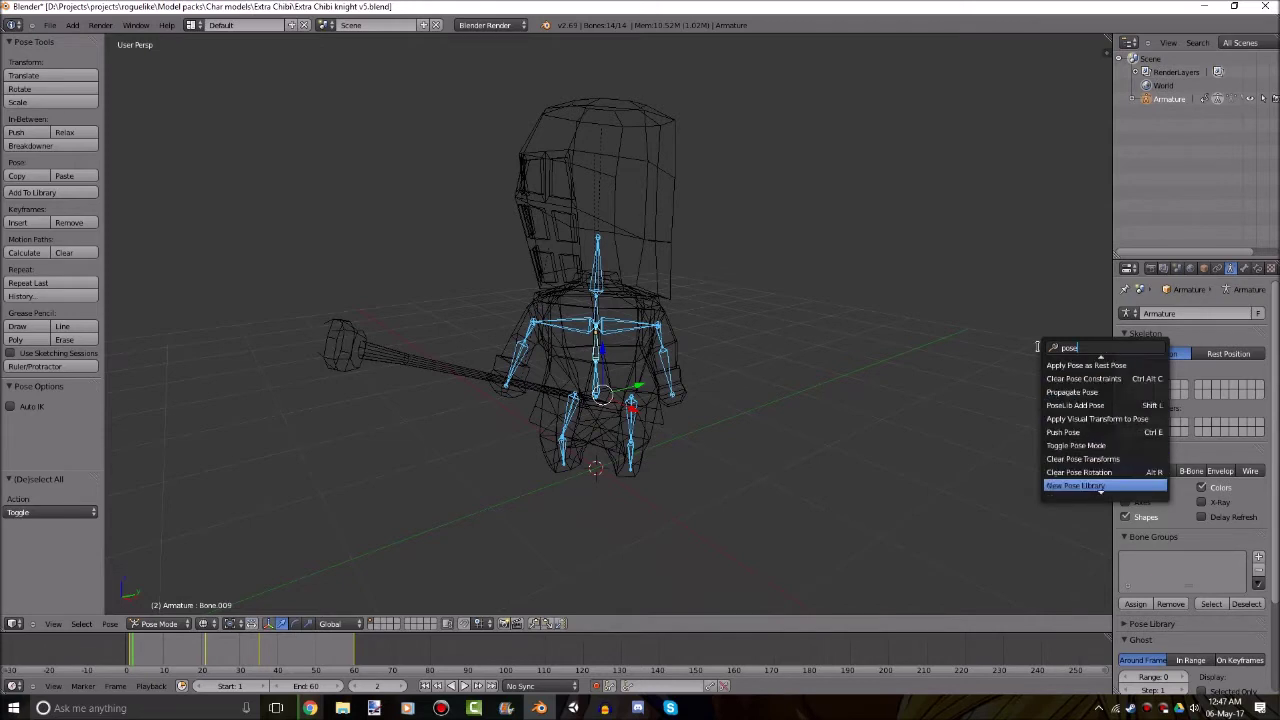
pyautogui.press('Up')
pyautogui.press('Up')
pyautogui.press('Up')
pyautogui.press('Return')
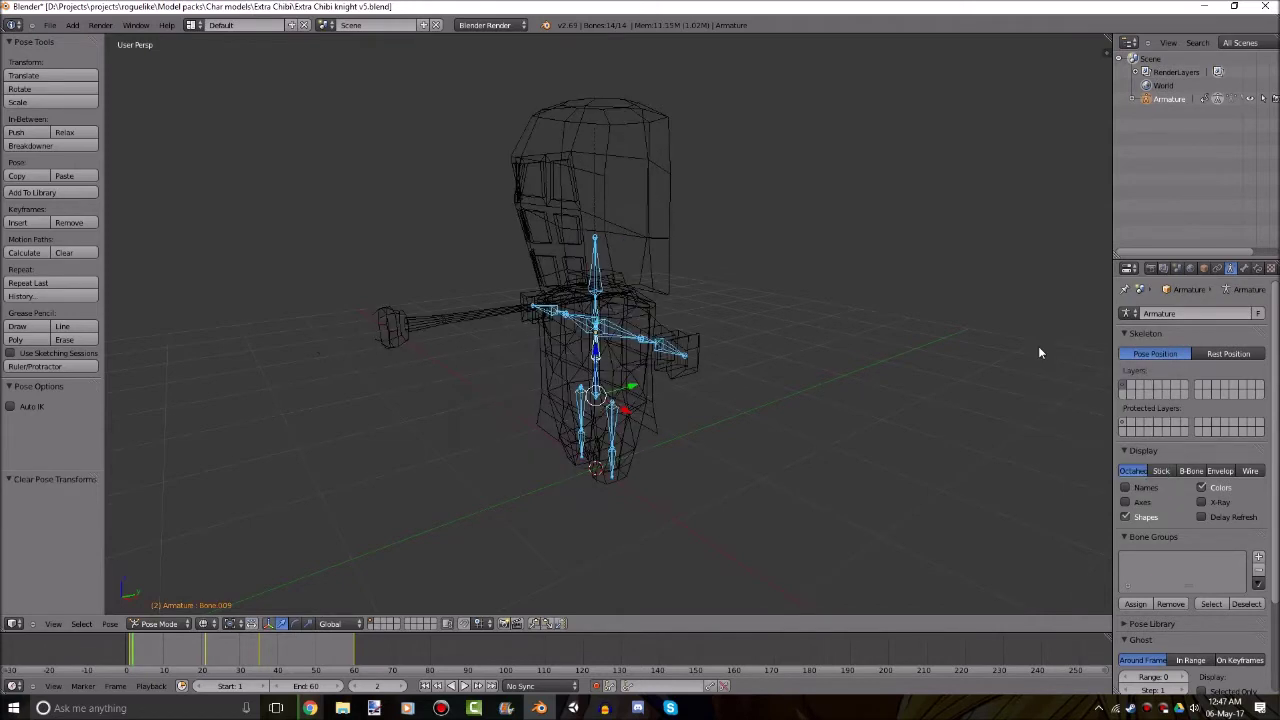
# Deselect all bones and return the viewport to solid shading.
pyautogui.moveTo(894, 212)
pyautogui.mouseDown(button='middle')
pyautogui.moveTo(911, 279)
pyautogui.moveTo(854, 251)
pyautogui.moveTo(860, 266)
pyautogui.moveTo(759, 291)
pyautogui.mouseUp(button='middle')
pyautogui.press('a')
pyautogui.press('z')
# Switch the screen layout to Animation.
pyautogui.hotkey('ctrl', 'Left')
pyautogui.hotkey('ctrl', 'Left')
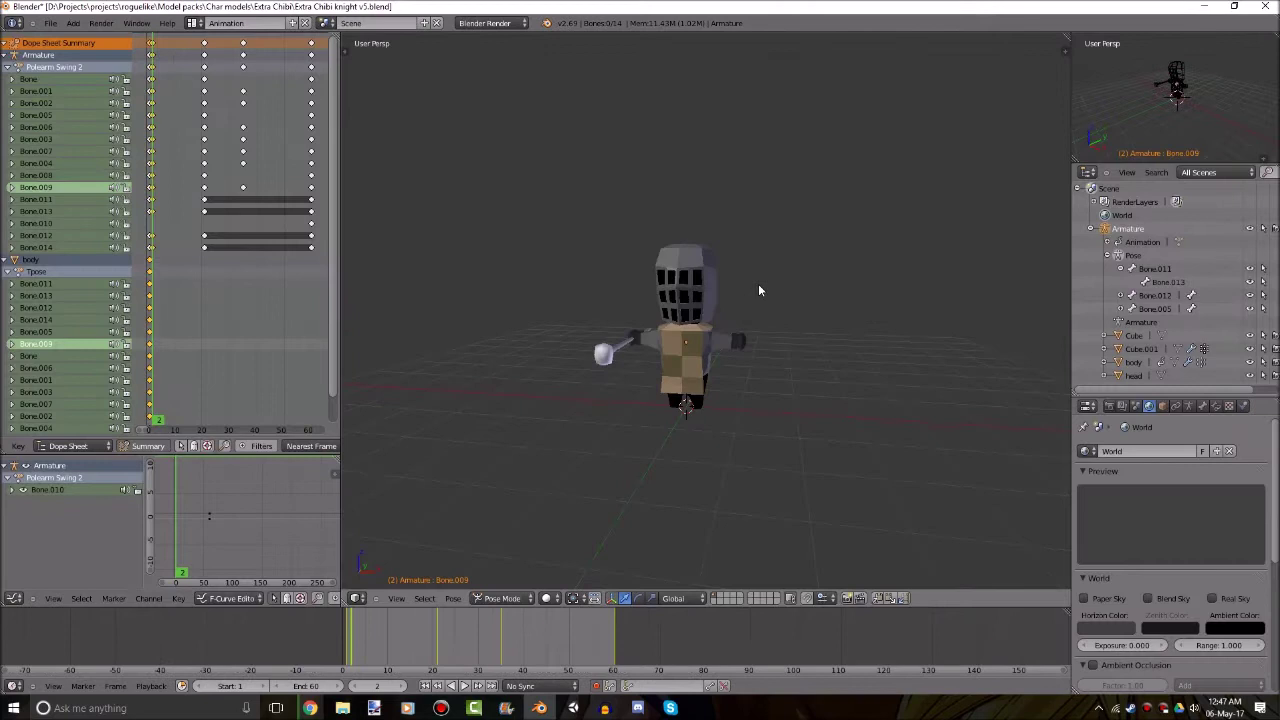
pyautogui.scroll(2, 712, 397)
pyautogui.moveTo(711, 398); pyautogui.dragTo(755, 333, button='middle')
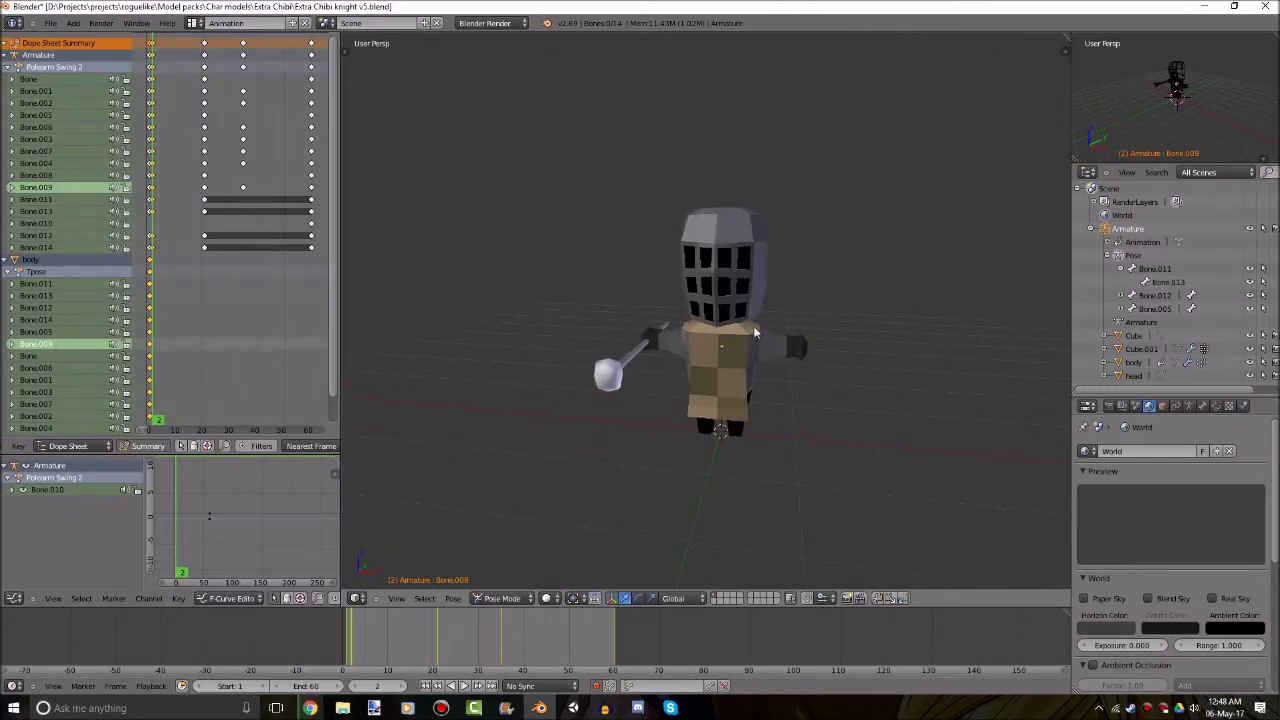
pyautogui.hotkey('ctrl', 'Right')
pyautogui.hotkey('ctrl', 'Right')
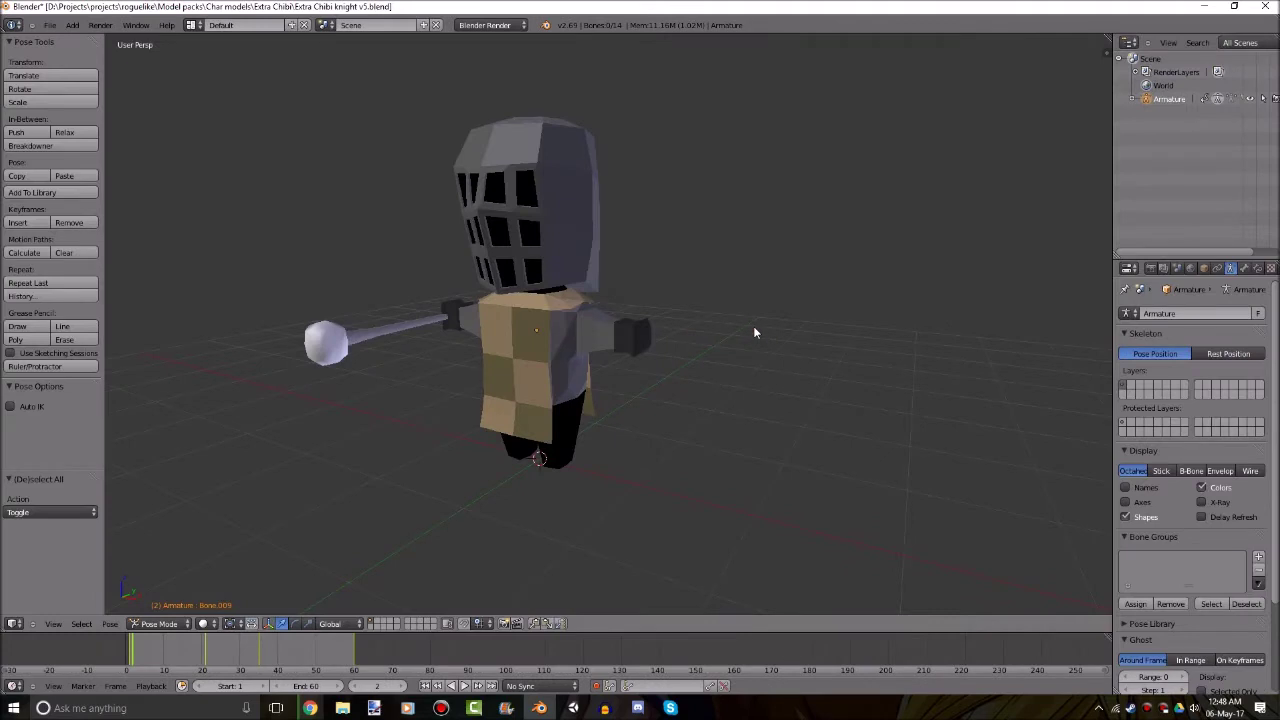
pyautogui.hotkey('ctrl', 'Left')
pyautogui.hotkey('ctrl', 'Left')
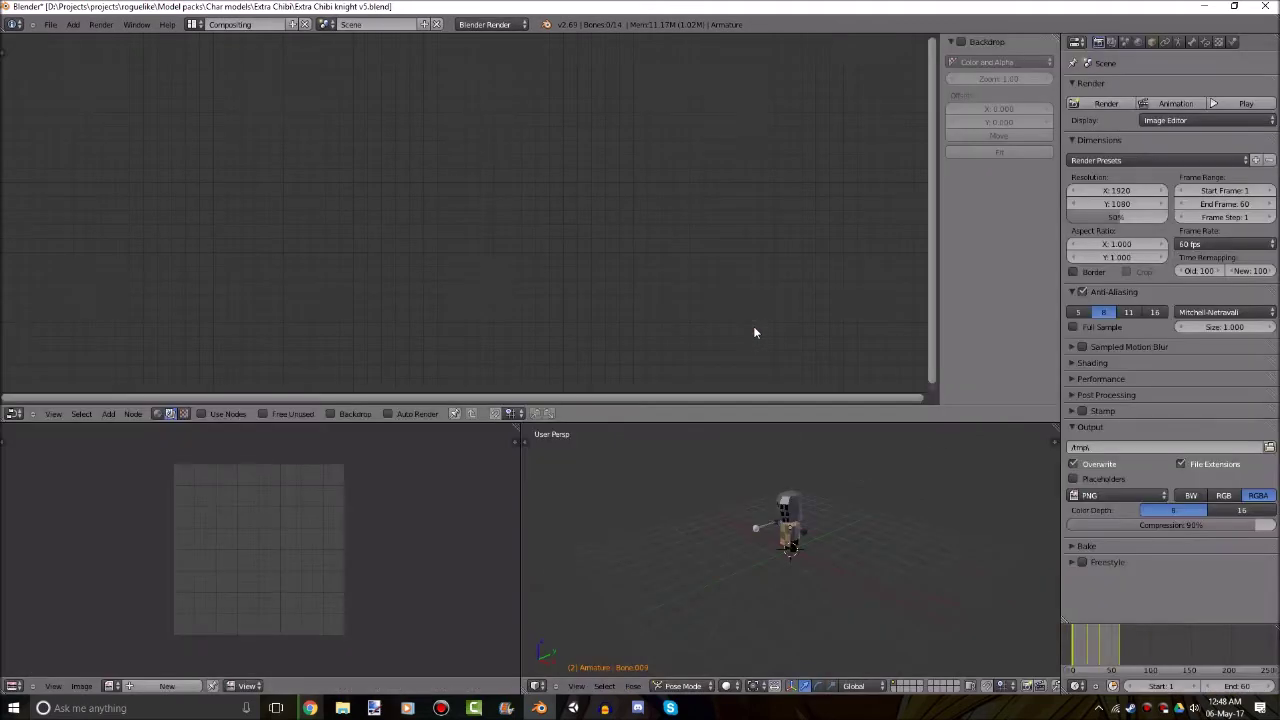
pyautogui.press('a')
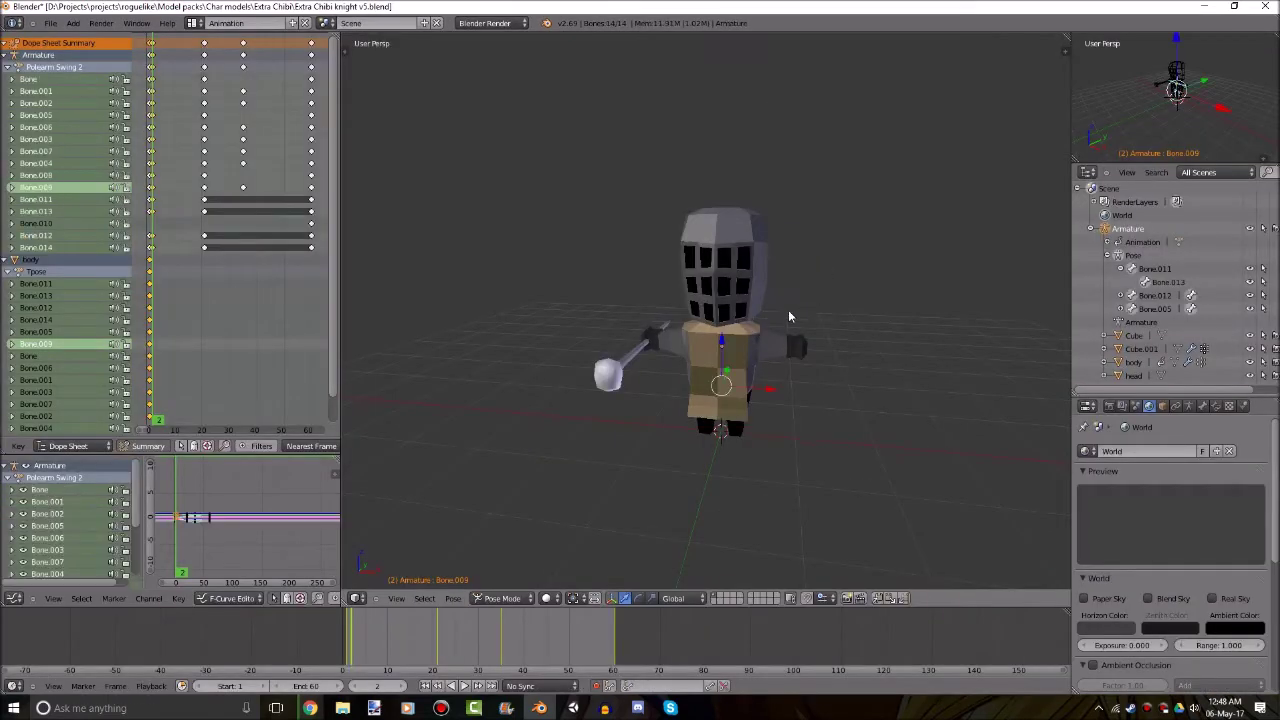
pyautogui.press('a')
pyautogui.keyDown('shift'); pyautogui.moveTo(733, 312); pyautogui.dragTo(794, 294, button='middle'); pyautogui.keyUp('shift')
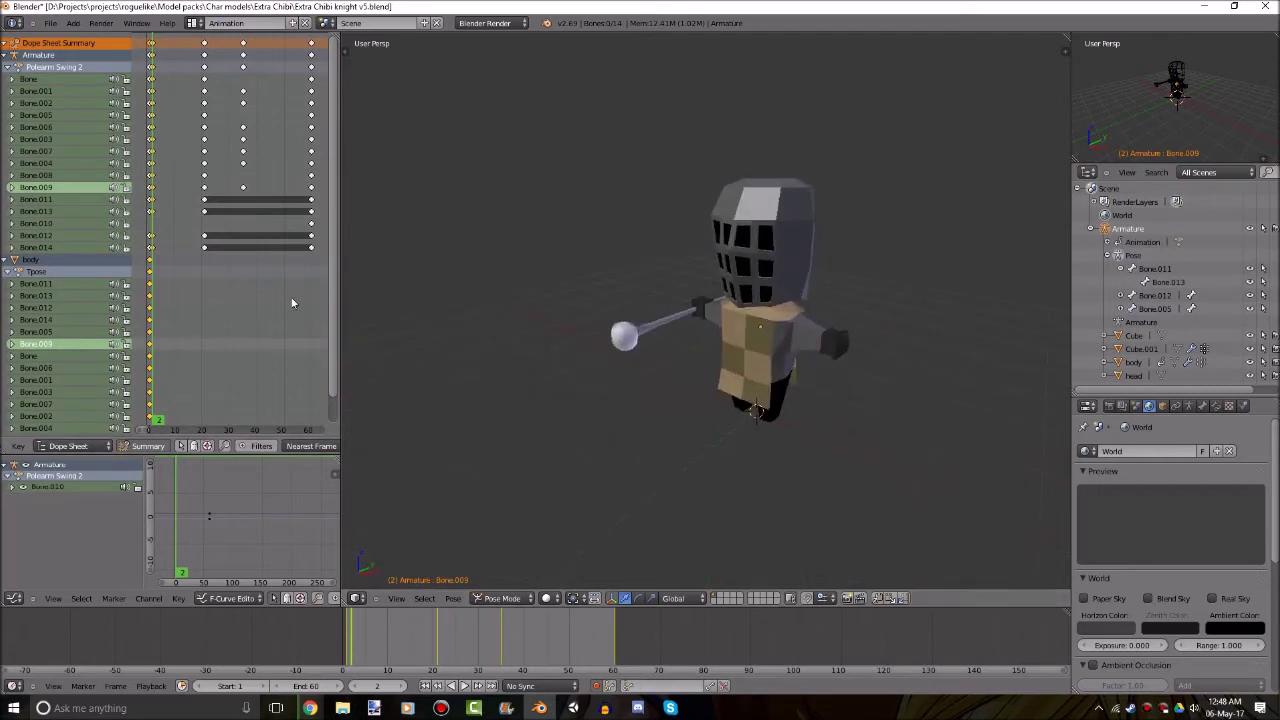
pyautogui.moveTo(293, 303); pyautogui.dragTo(274, 326, button='middle')
pyautogui.scroll(-3, 274, 326)
pyautogui.scroll(3, 274, 326)
pyautogui.scroll(-2, 274, 322)
pyautogui.moveTo(232, 271); pyautogui.dragTo(272, 269, button='middle')
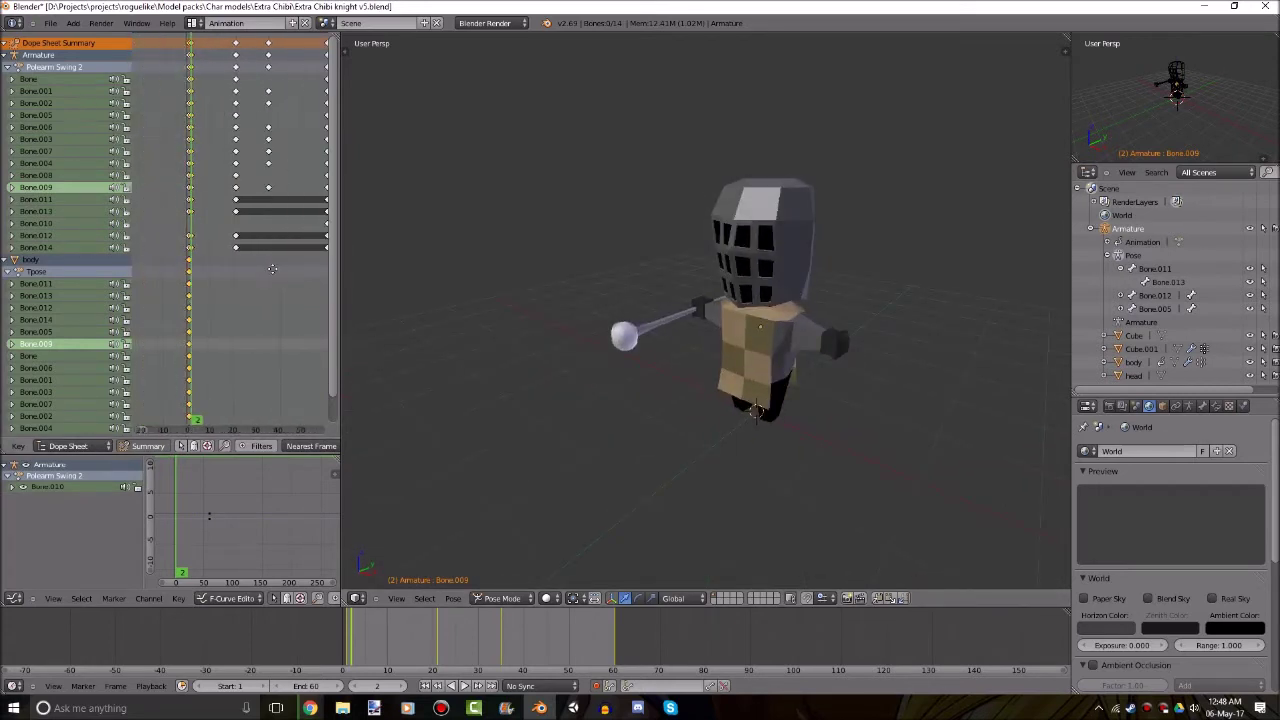
pyautogui.keyDown('ctrl'); pyautogui.scroll(-3, 272, 268); pyautogui.keyUp('ctrl')
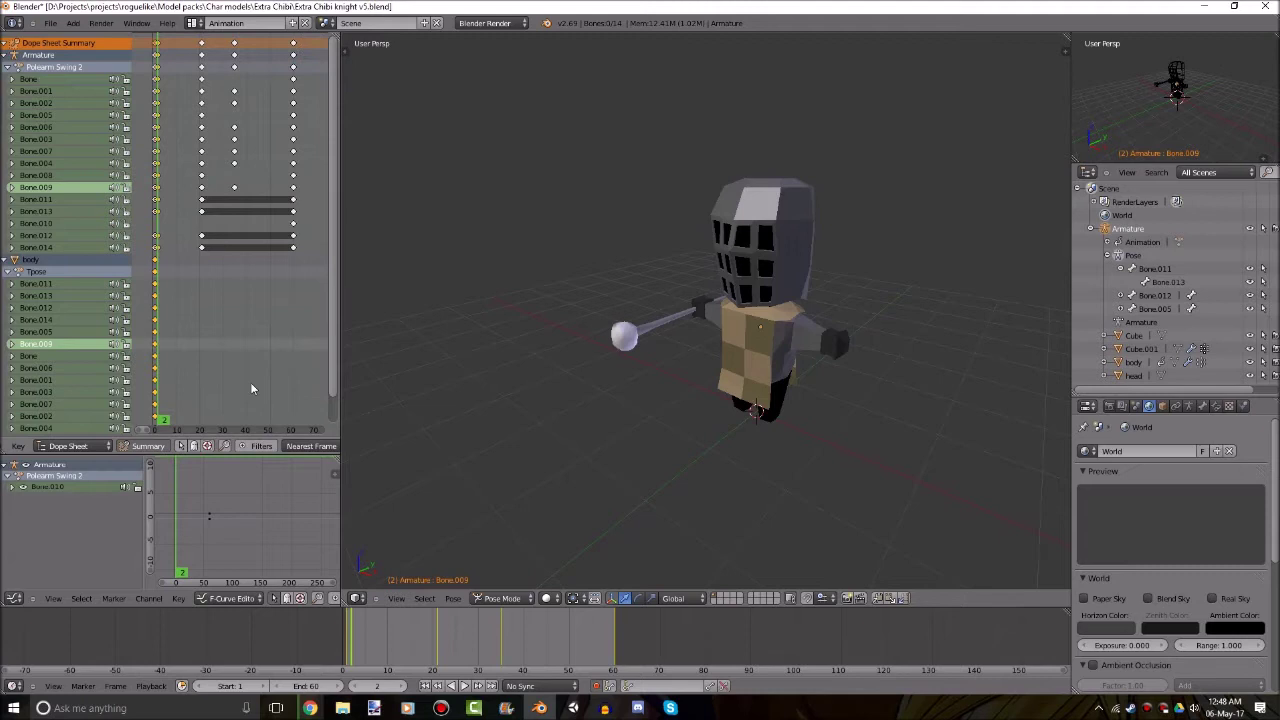
# Change the Dope Sheet to Action Editor mode.
pyautogui.scroll(3, 72, 449)
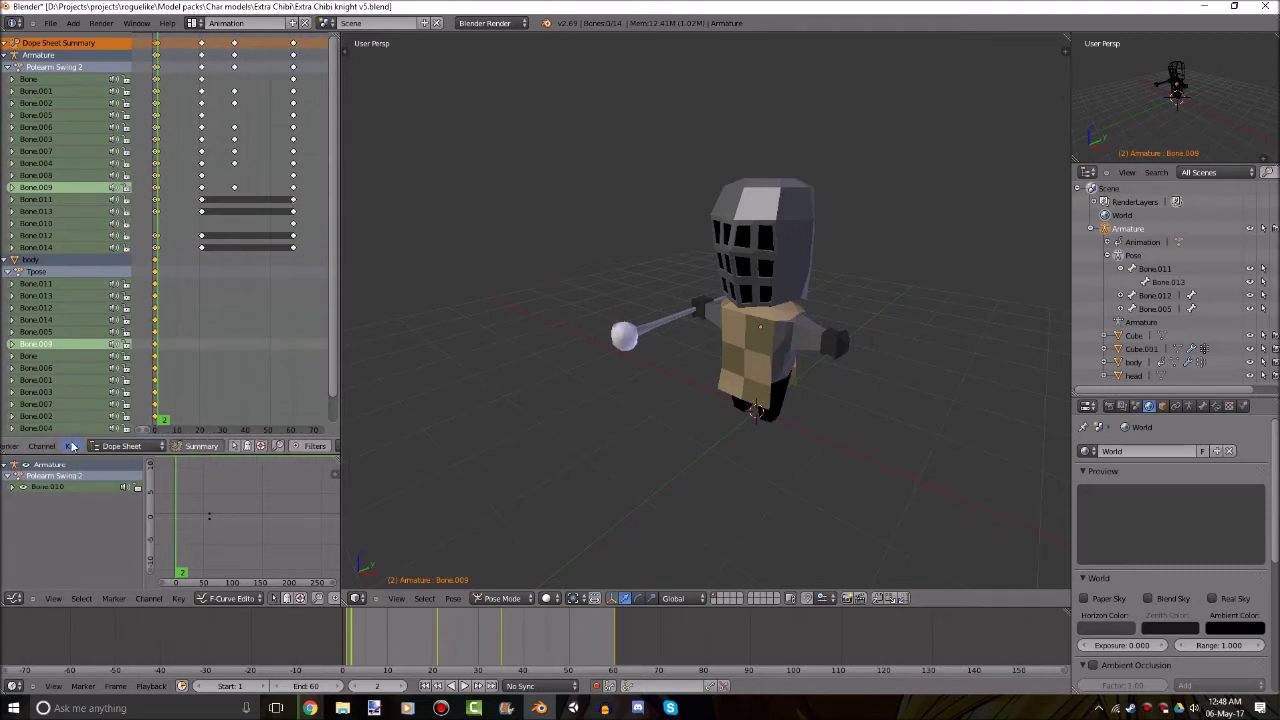
pyautogui.click(127, 447)
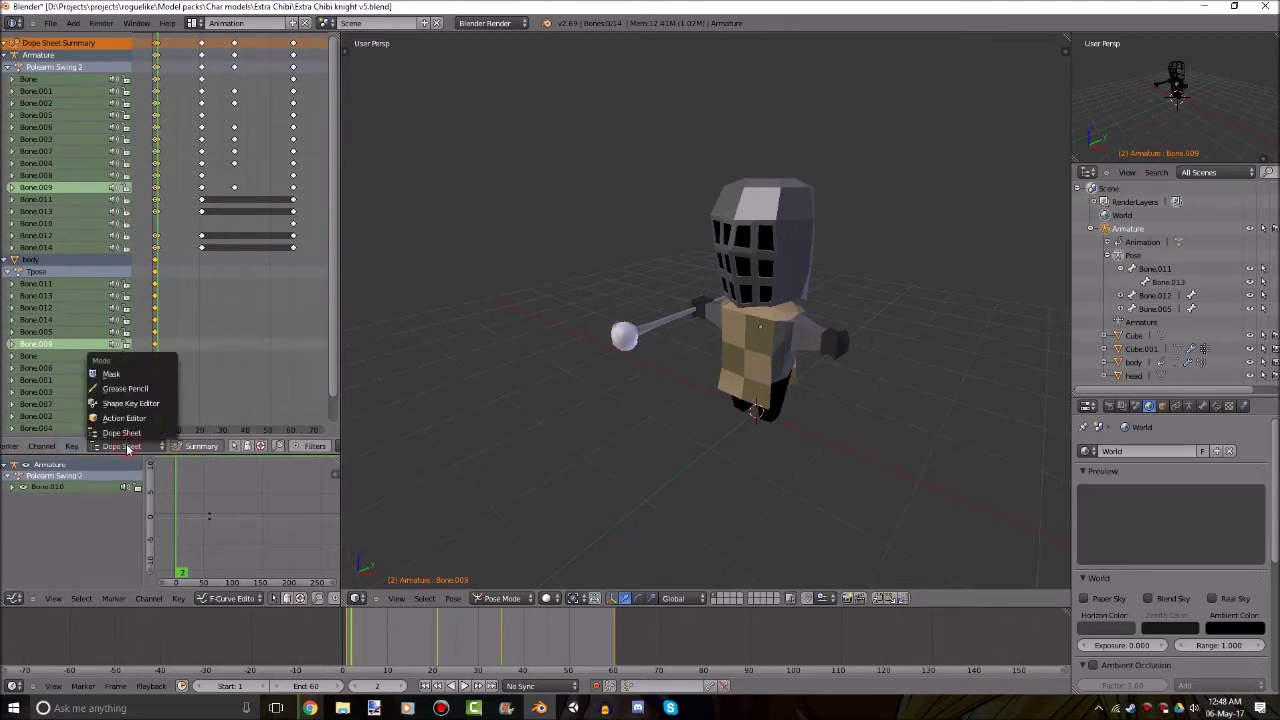
pyautogui.click(122, 418)
# Duplicate the Polearm Swing 2 action and name the copy "do a rig".
pyautogui.scroll(-3, 170, 425)
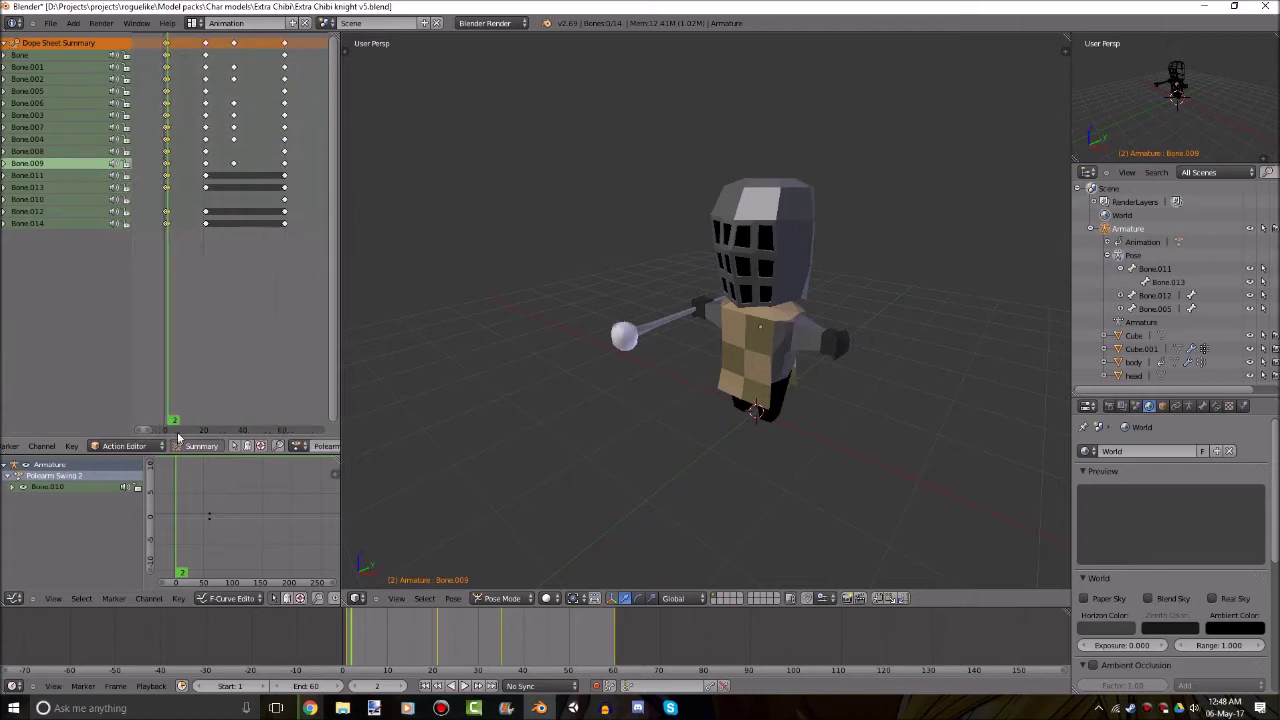
pyautogui.scroll(3, 190, 428)
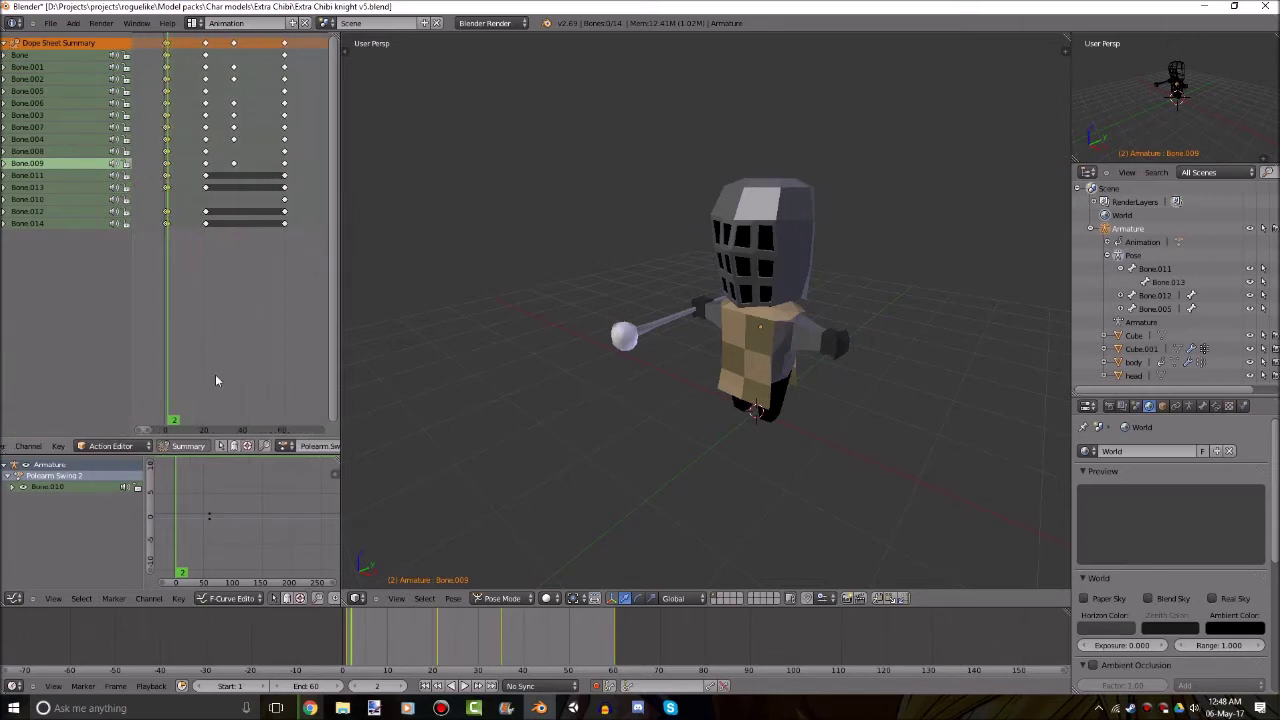
pyautogui.scroll(-5, 212, 447)
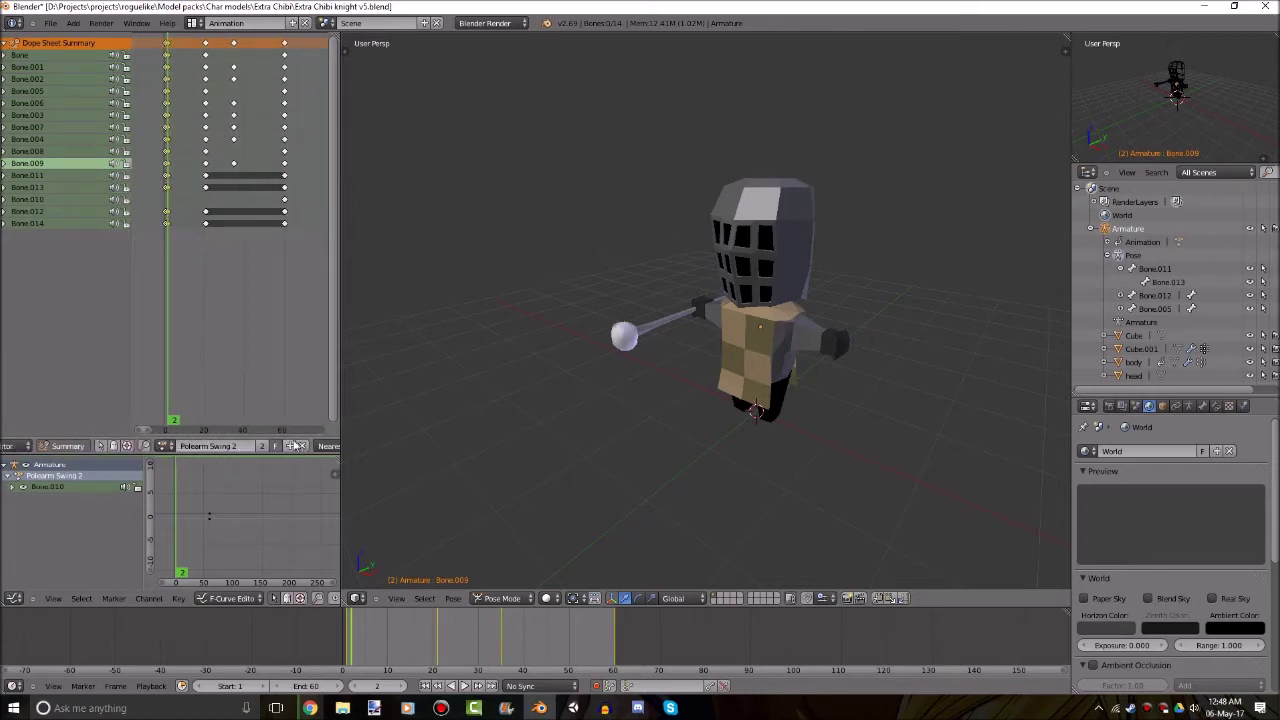
pyautogui.click(290, 445)
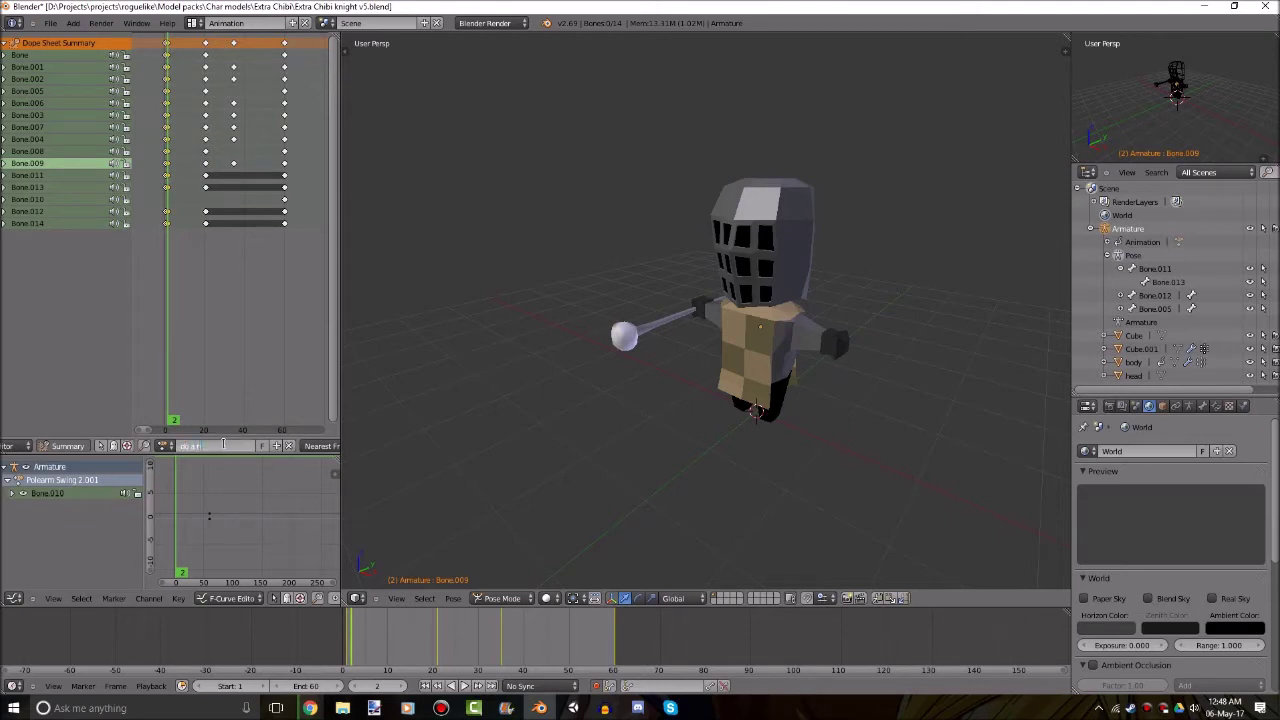
pyautogui.write('g')
pyautogui.press('Return')
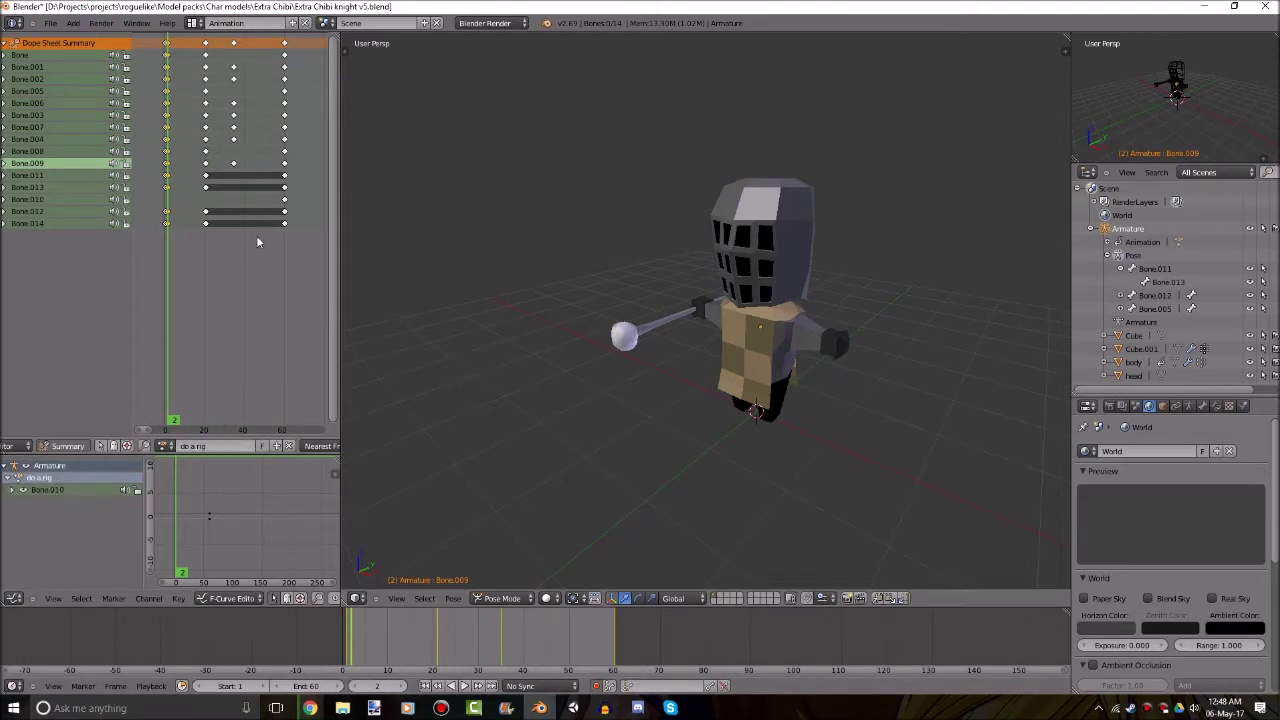
# Delete all keyframes from the "do a rig" action.
pyautogui.press('a')
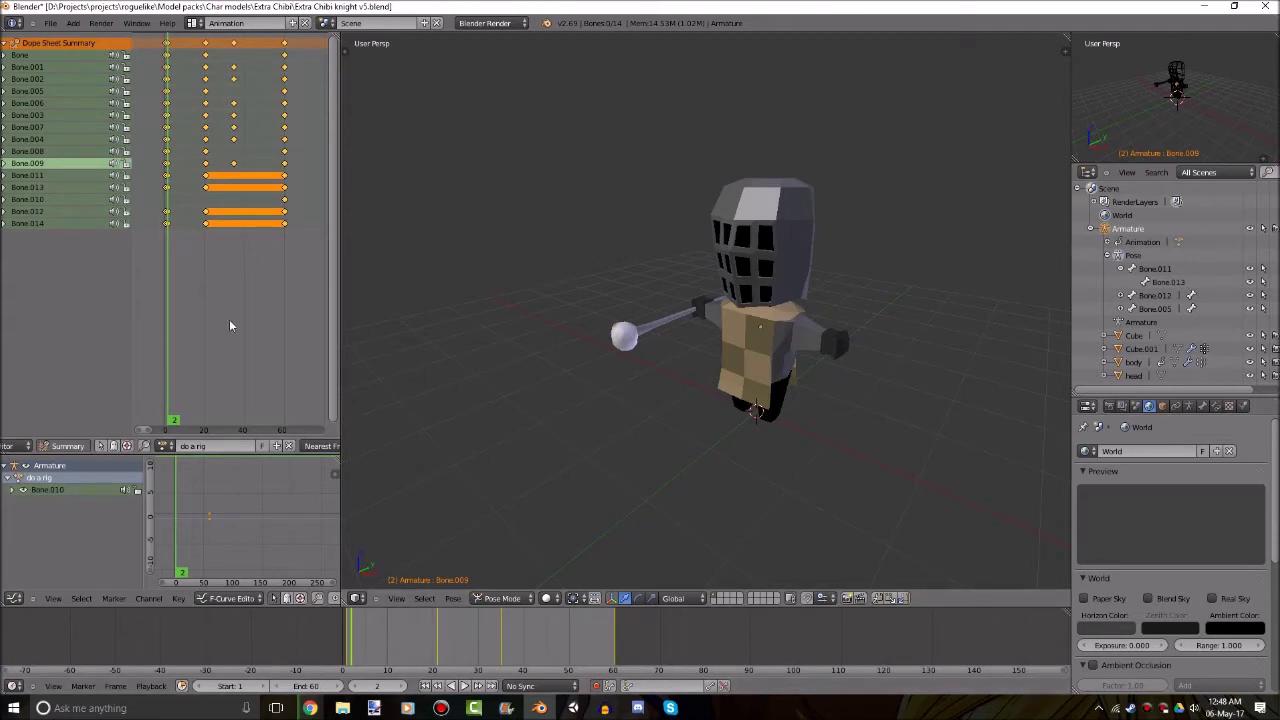
pyautogui.press('a')
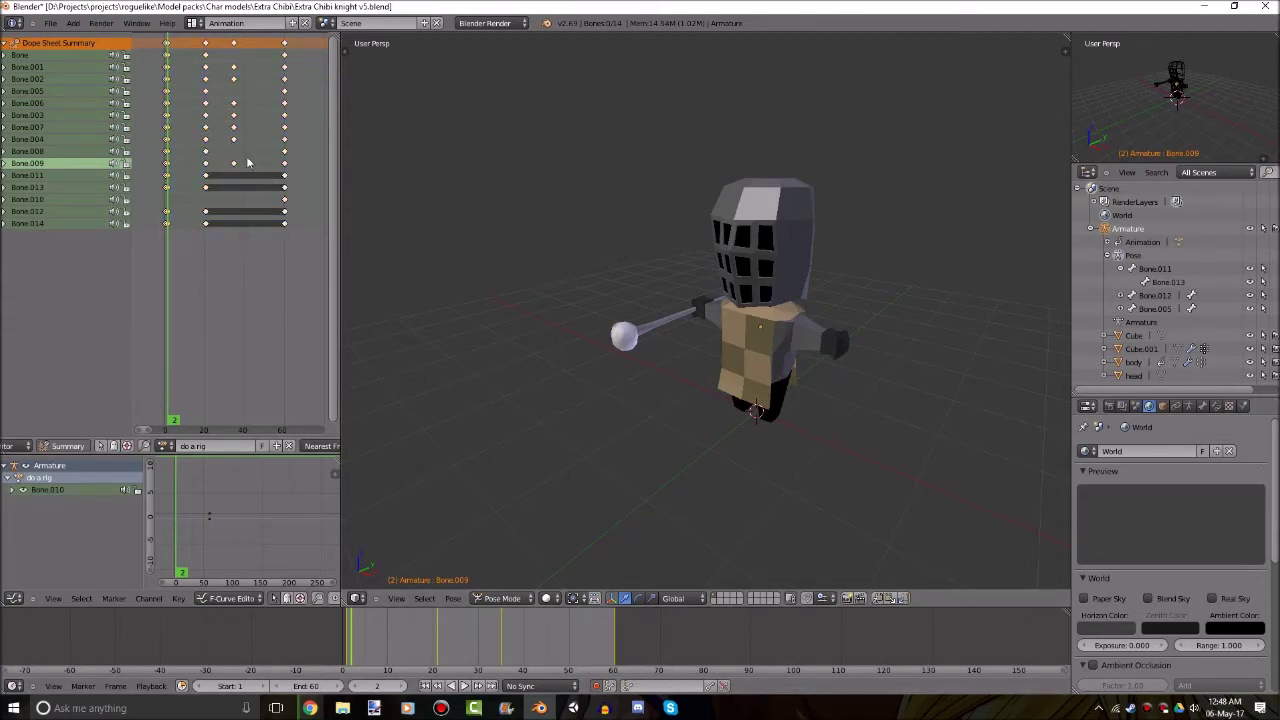
pyautogui.rightClick(243, 175)
pyautogui.press('x')
pyautogui.click(242, 175)
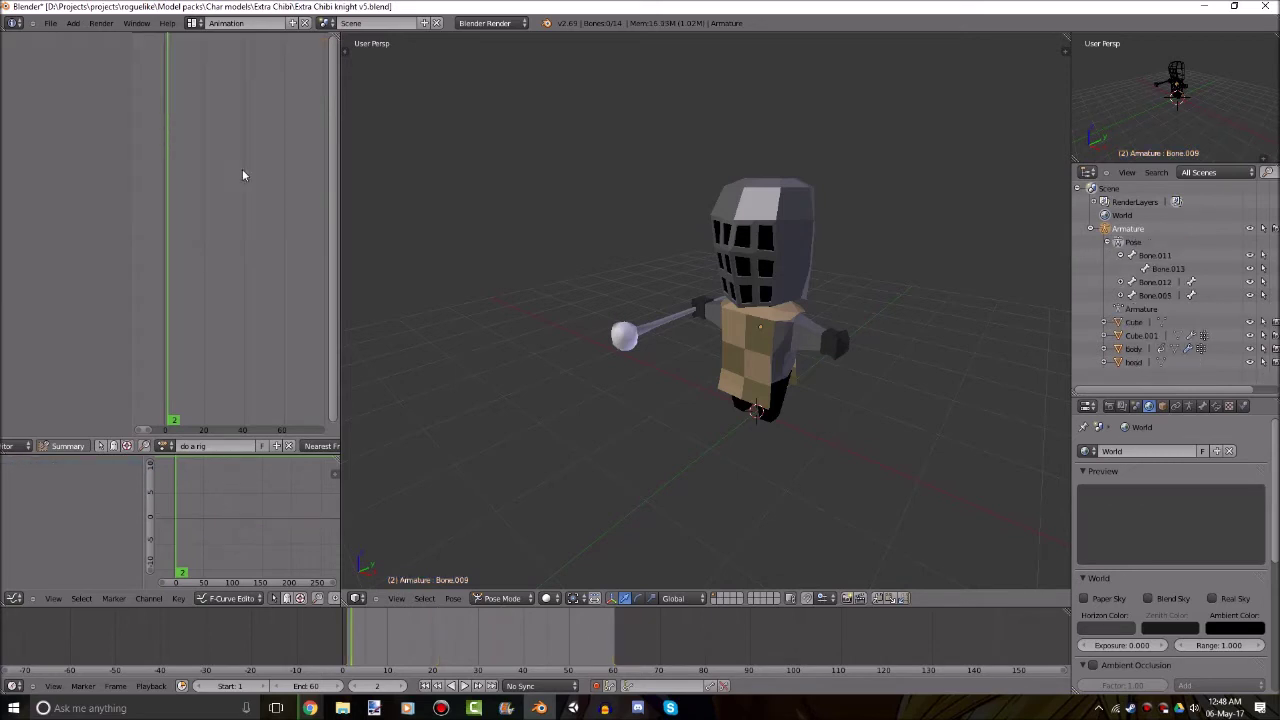
# Return the timeline to frame 1, confirm the end frame as 60, and turn on automatic keyframing.
pyautogui.moveTo(569, 337); pyautogui.dragTo(609, 371, button='middle')
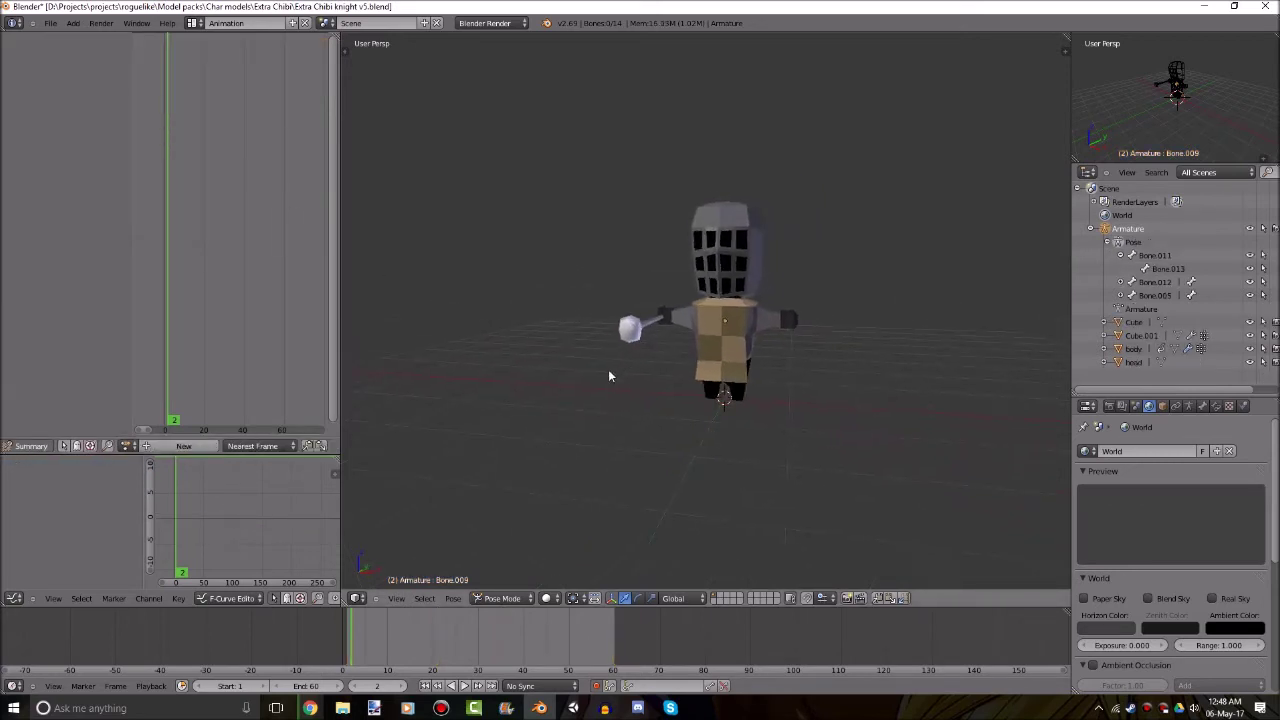
pyautogui.click(423, 686)
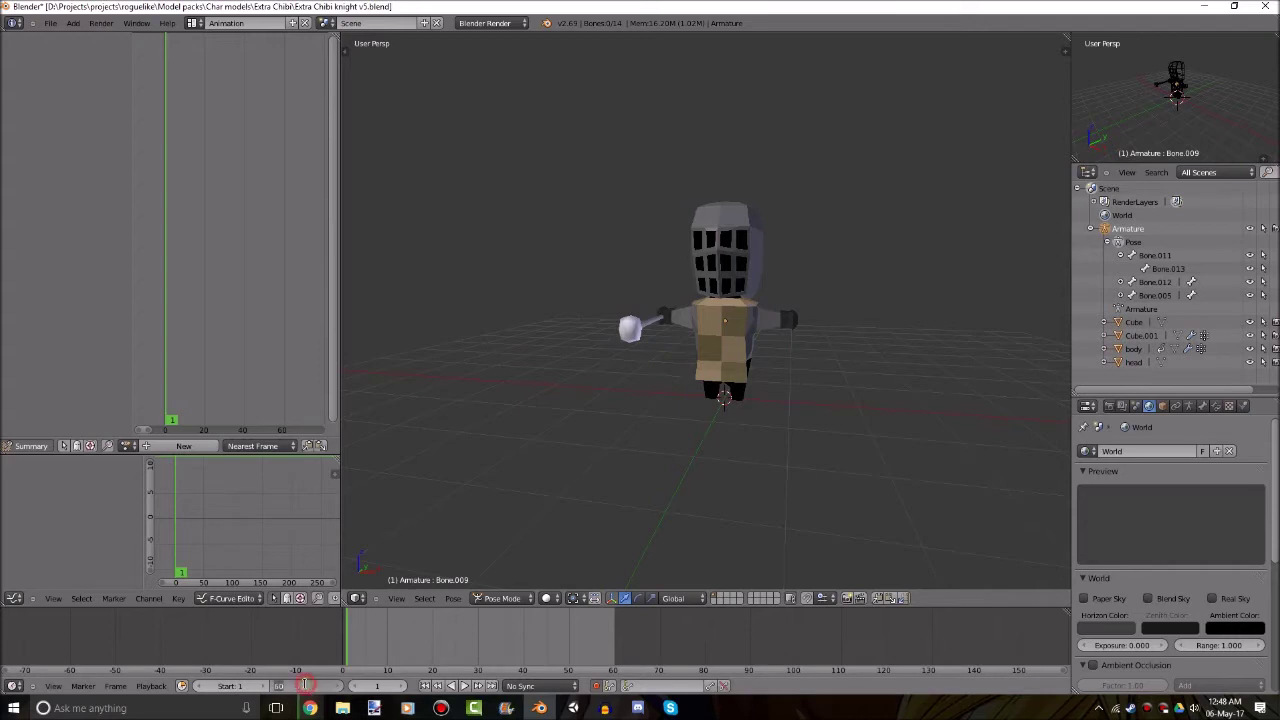
pyautogui.press('Return')
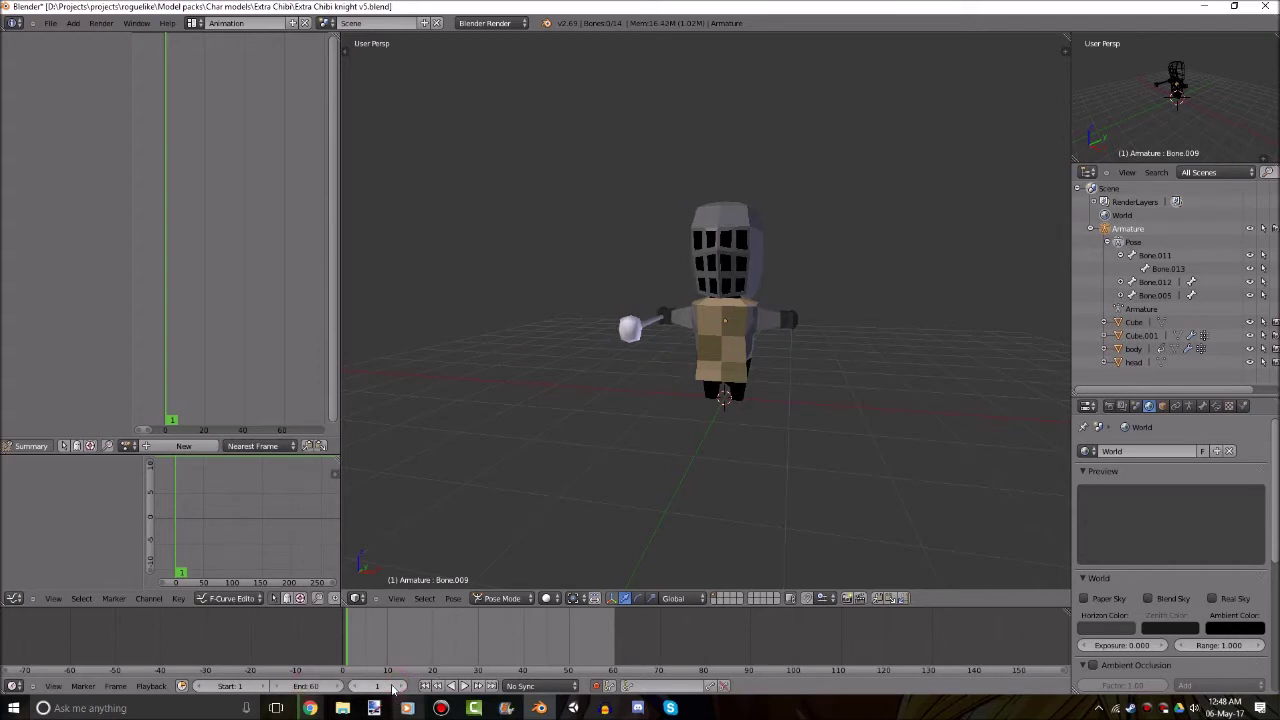
pyautogui.moveTo(390, 641); pyautogui.dragTo(347, 618)
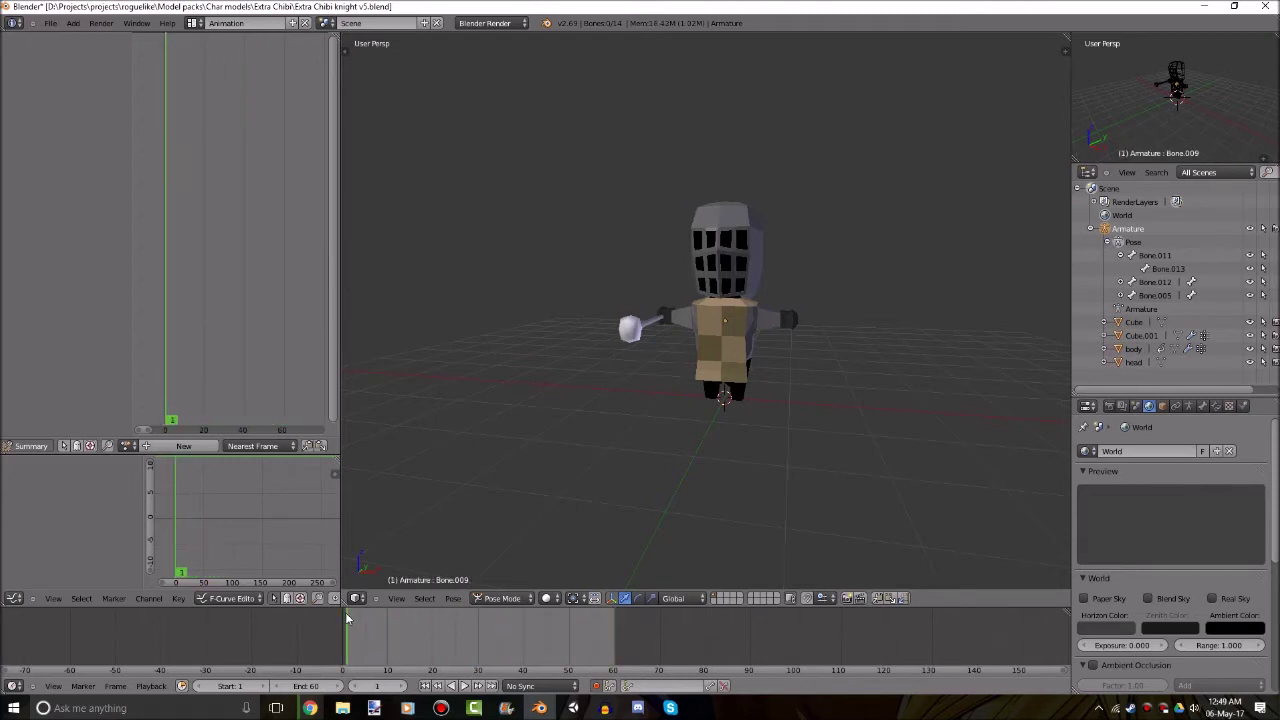
pyautogui.click(597, 687)
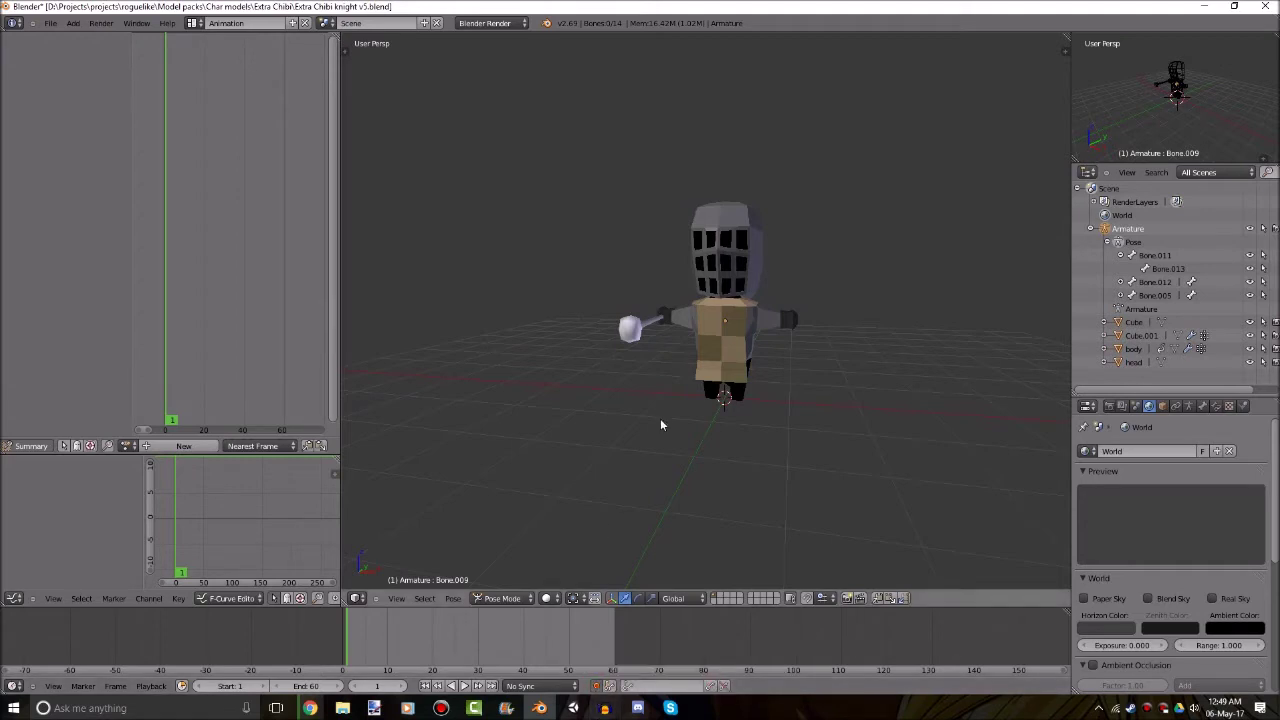
# Display the knight in wireframe to expose the bones inside the body.
pyautogui.moveTo(660, 423); pyautogui.dragTo(611, 446, button='middle')
pyautogui.scroll(4, 788, 423)
pyautogui.moveTo(788, 418)
pyautogui.keyDown('shift'); pyautogui.mouseDown(button='middle')
pyautogui.moveTo(706, 425)
pyautogui.moveTo(811, 387)
pyautogui.mouseUp(button='middle'); pyautogui.keyUp('shift')
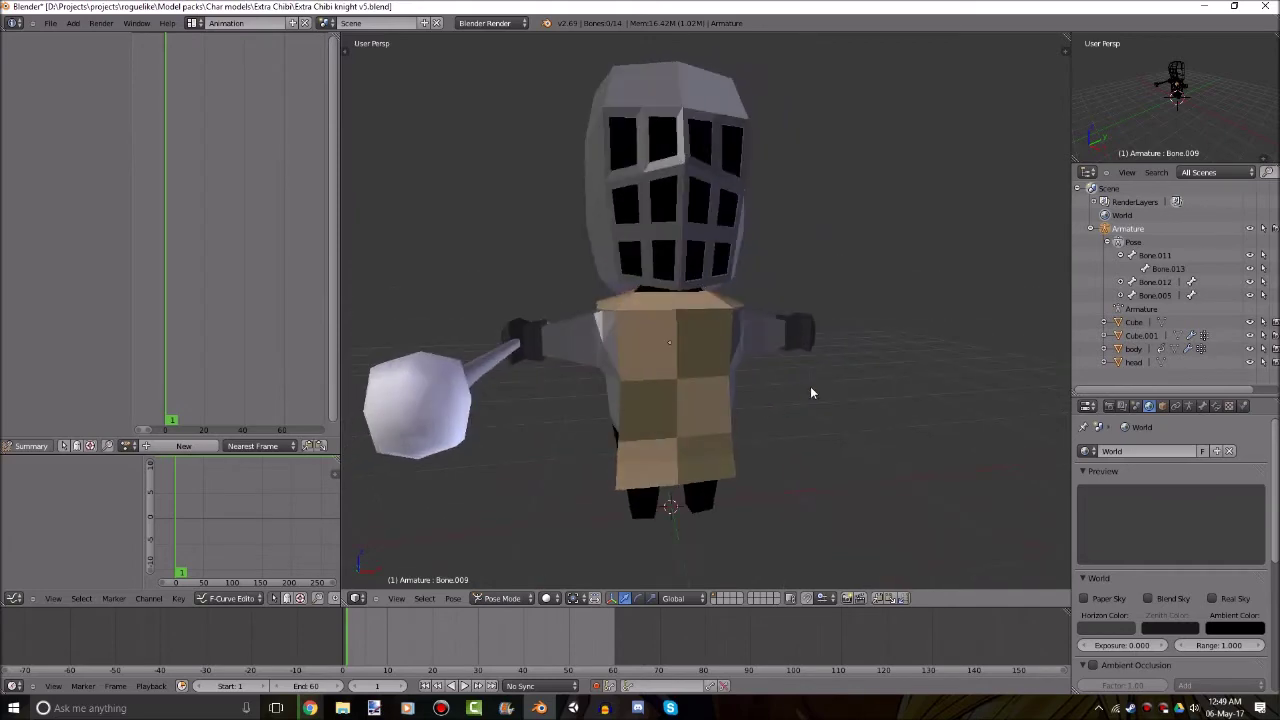
pyautogui.press('z')
# In Pose Mode, rotate the upper arm bone of the empty hand (Bone.003) about 70 degrees around global Y to lower the arm.
pyautogui.rightClick(762, 330)
pyautogui.scroll(3, 834, 352)
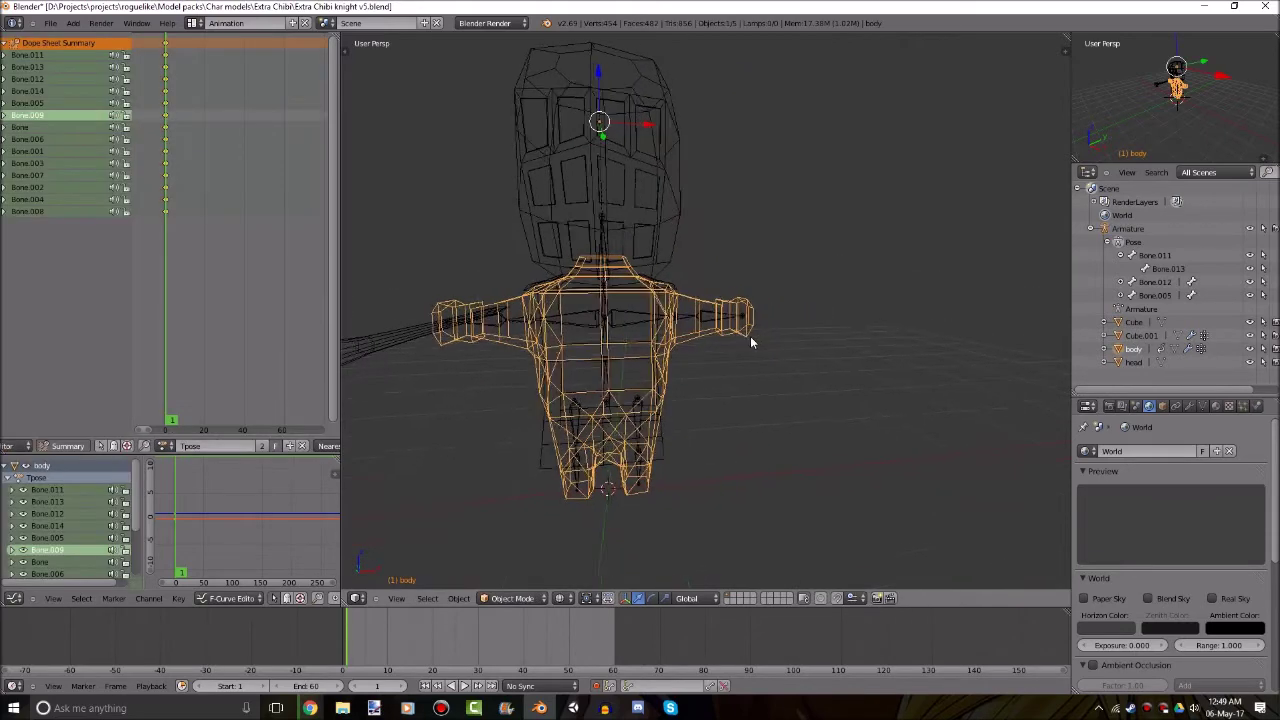
pyautogui.rightClick(691, 324)
pyautogui.hotkey('ctrl', 'Tab')
pyautogui.scroll(2, 757, 320)
pyautogui.rightClick(695, 326)
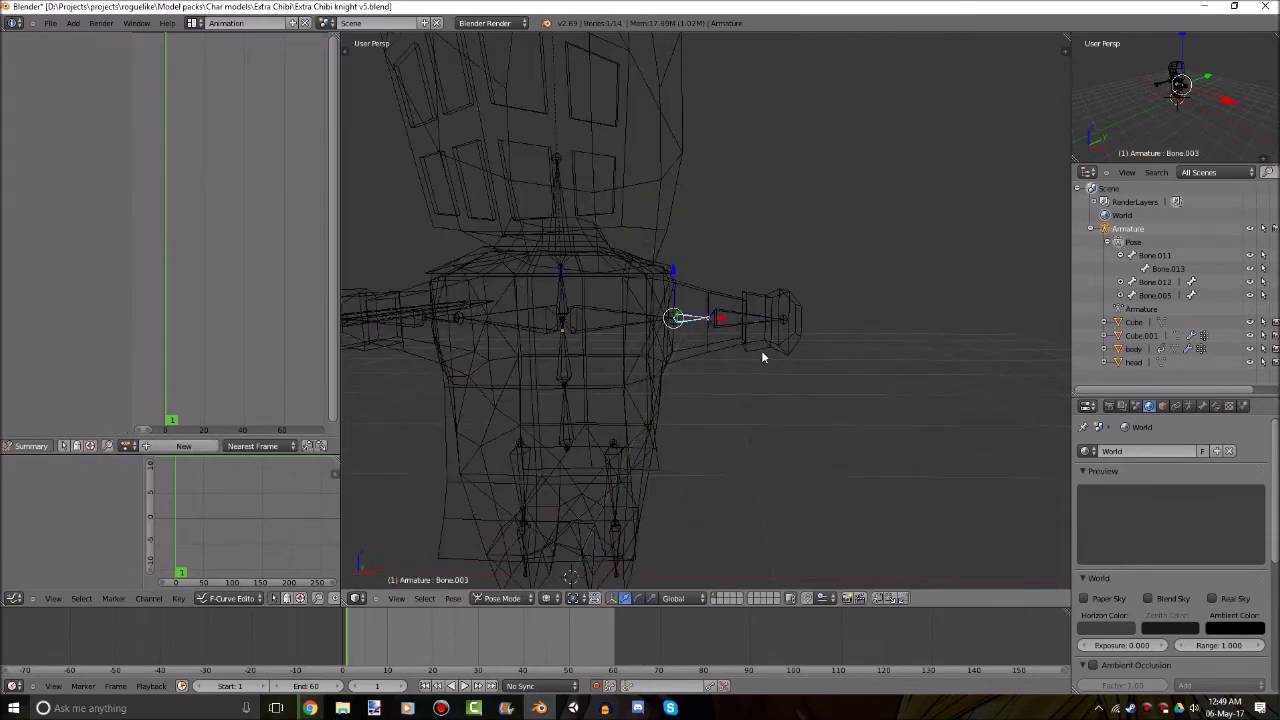
pyautogui.press('r')
pyautogui.press('y')
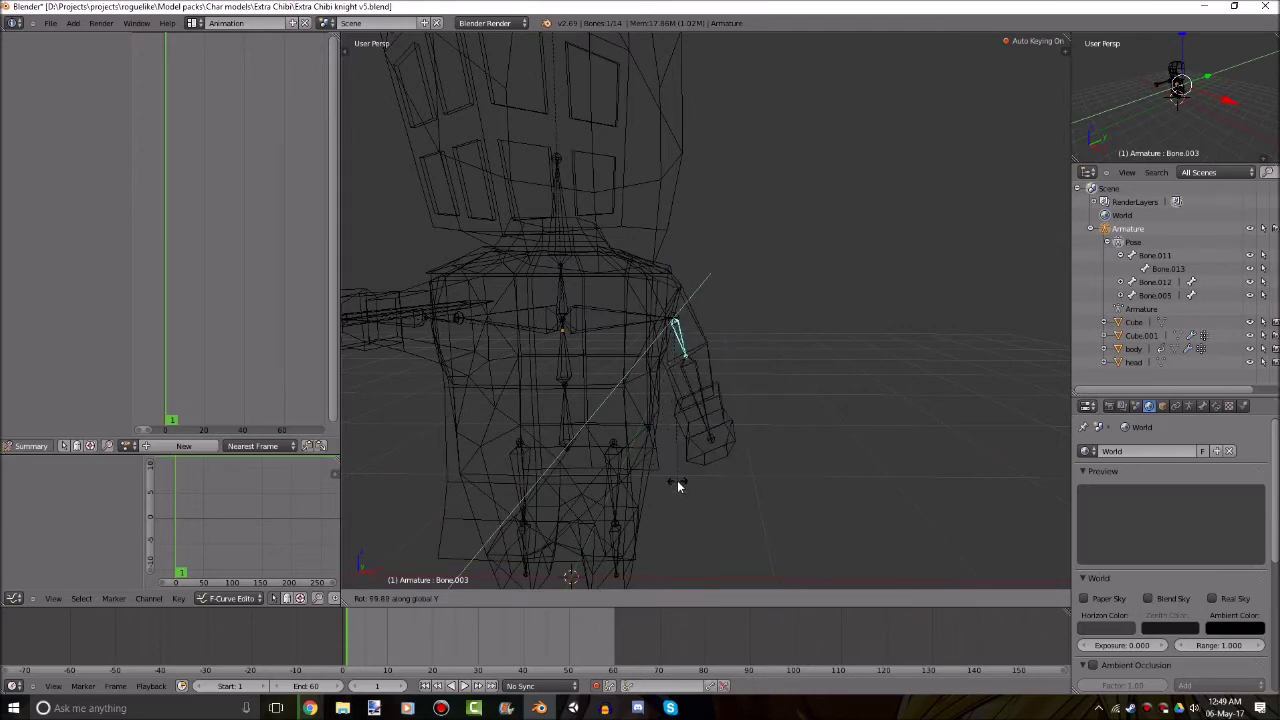
pyautogui.press('Return')
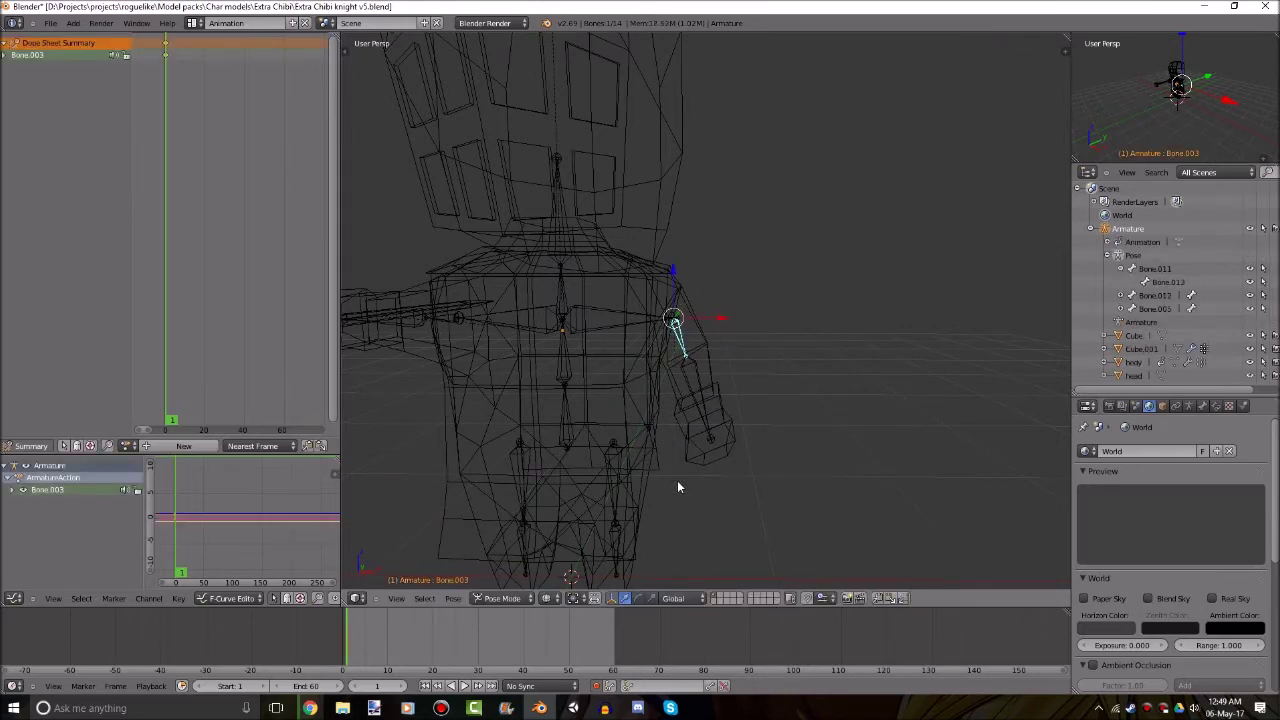
# Rotate the weapon-side upper arm bone (Bone.004) by -70 degrees to lower that arm.
pyautogui.keyDown('shift'); pyautogui.moveTo(947, 374); pyautogui.dragTo(1013, 378, button='middle'); pyautogui.keyUp('shift')
pyautogui.rightClick(522, 330)
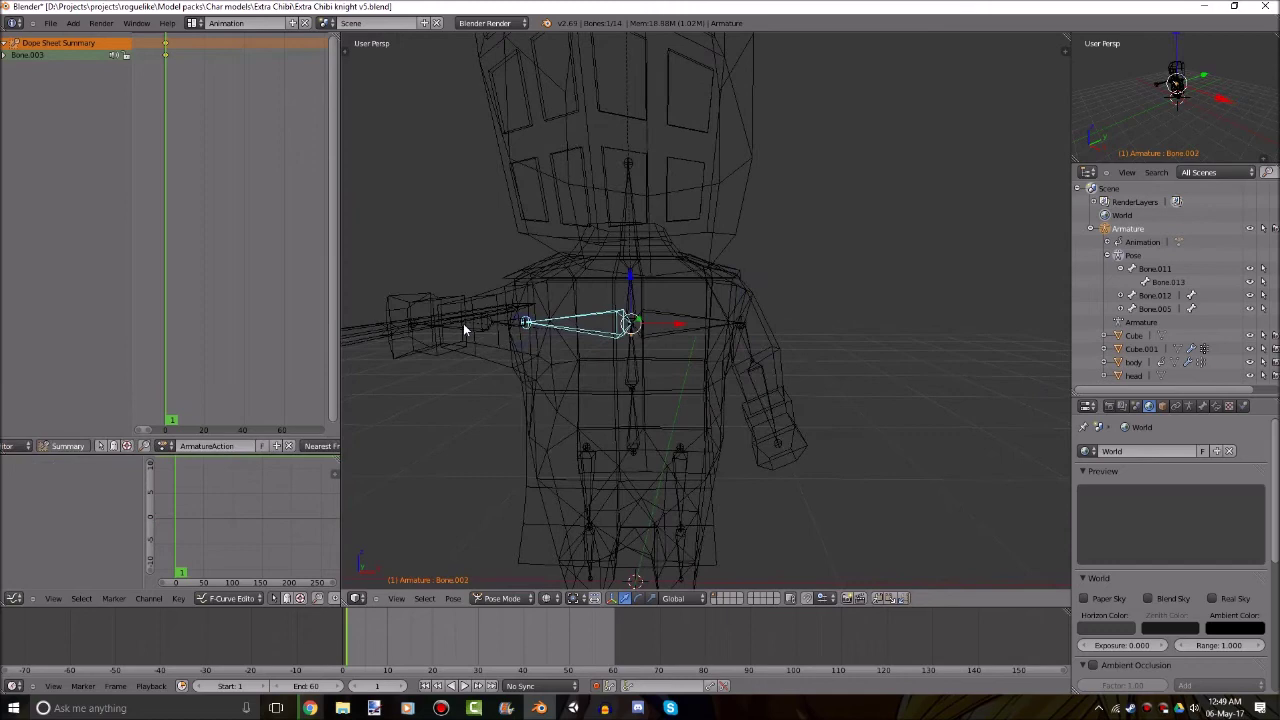
pyautogui.rightClick(520, 322)
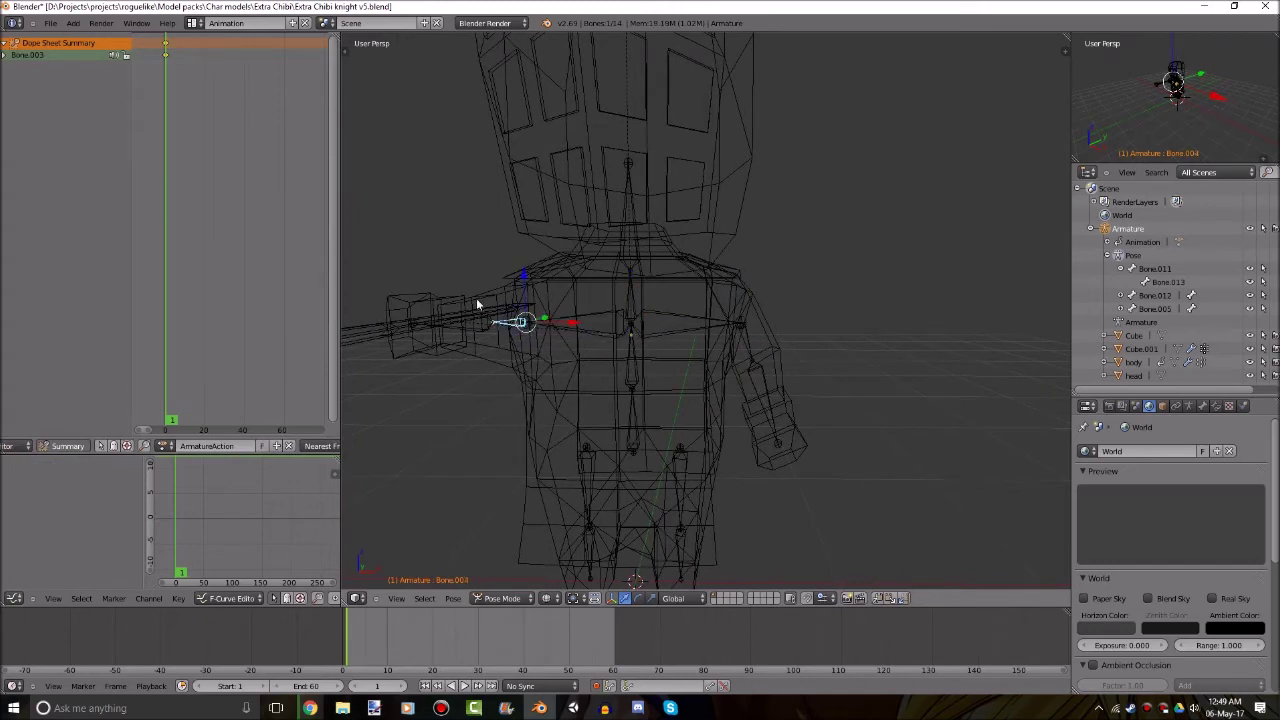
pyautogui.write('r-70')
pyautogui.press('Return')
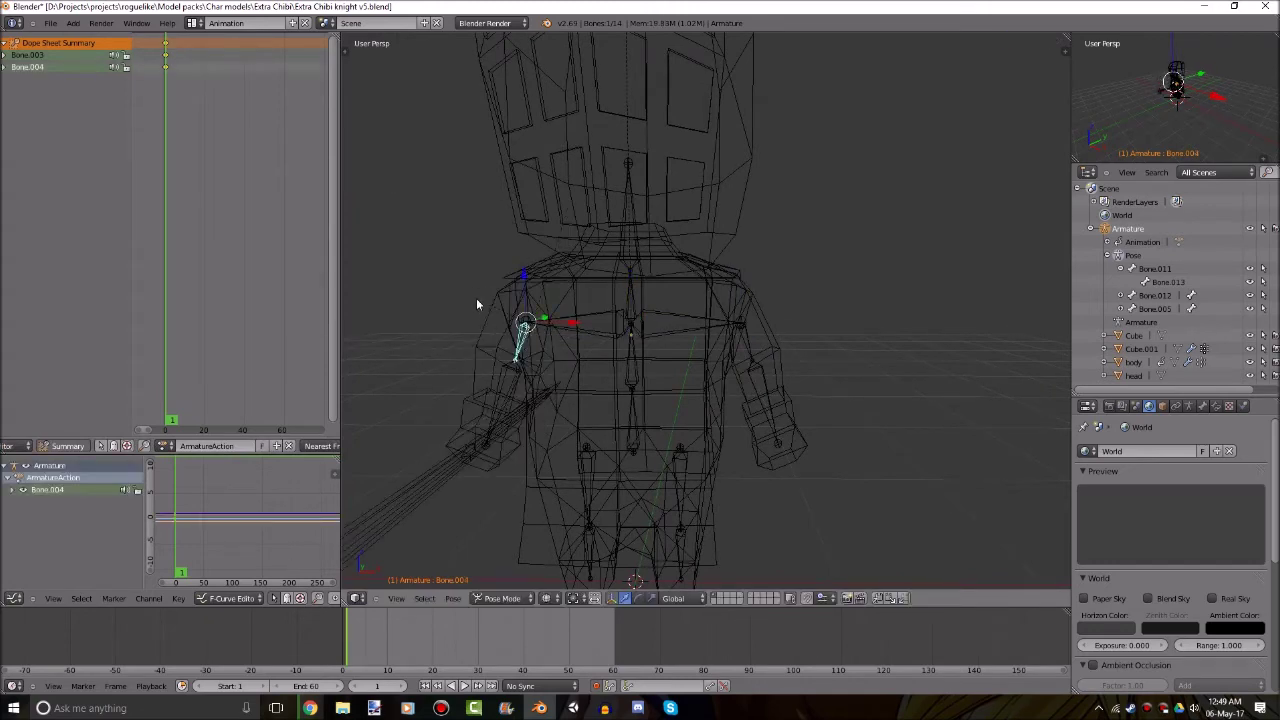
# Leave Pose Mode and delete the weapon mesh (Cube) held in the knight's hand.
pyautogui.scroll(-4, 686, 388)
pyautogui.moveTo(686, 388); pyautogui.dragTo(620, 449, button='middle')
pyautogui.hotkey('ctrl', 'Tab')
pyautogui.rightClick(610, 345)
pyautogui.press('x')
pyautogui.click(592, 338)
# Scrub through the timeline to check the lowered arms, returning to frame 1.
pyautogui.moveTo(445, 625); pyautogui.dragTo(405, 612)
pyautogui.press('z')
pyautogui.press('z')
pyautogui.rightClick(711, 313)
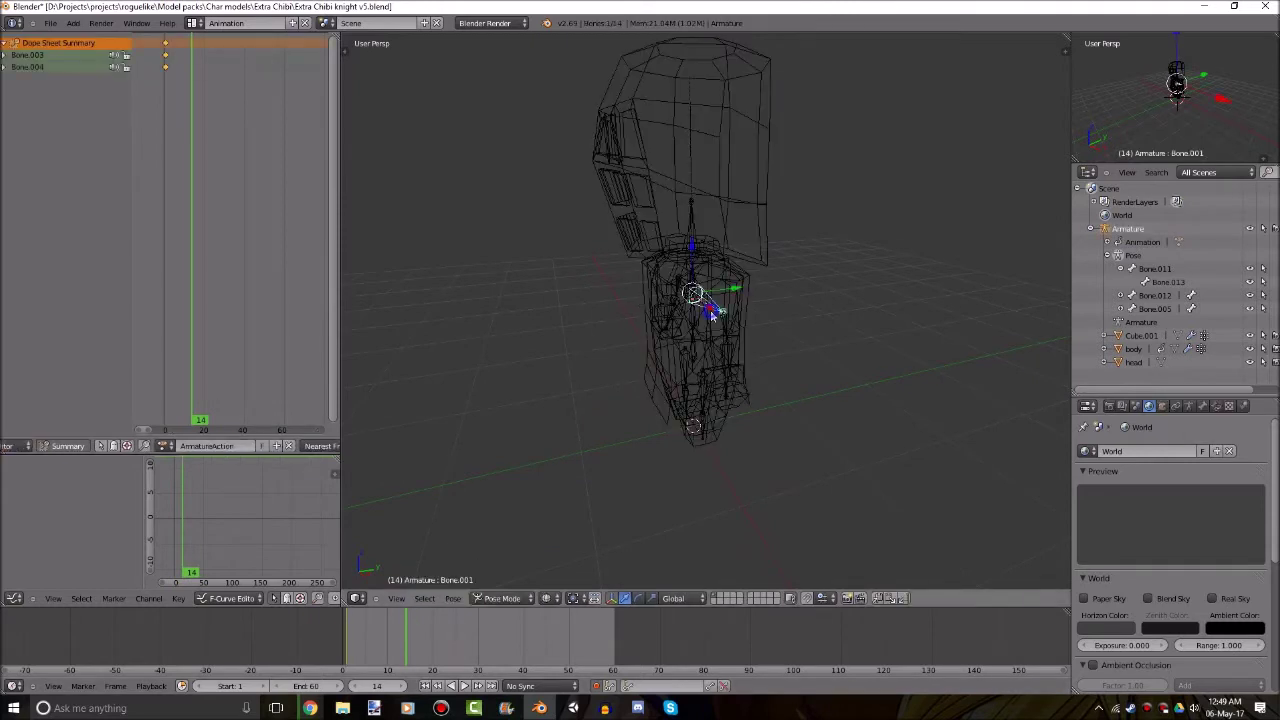
pyautogui.moveTo(345, 640); pyautogui.dragTo(348, 645)
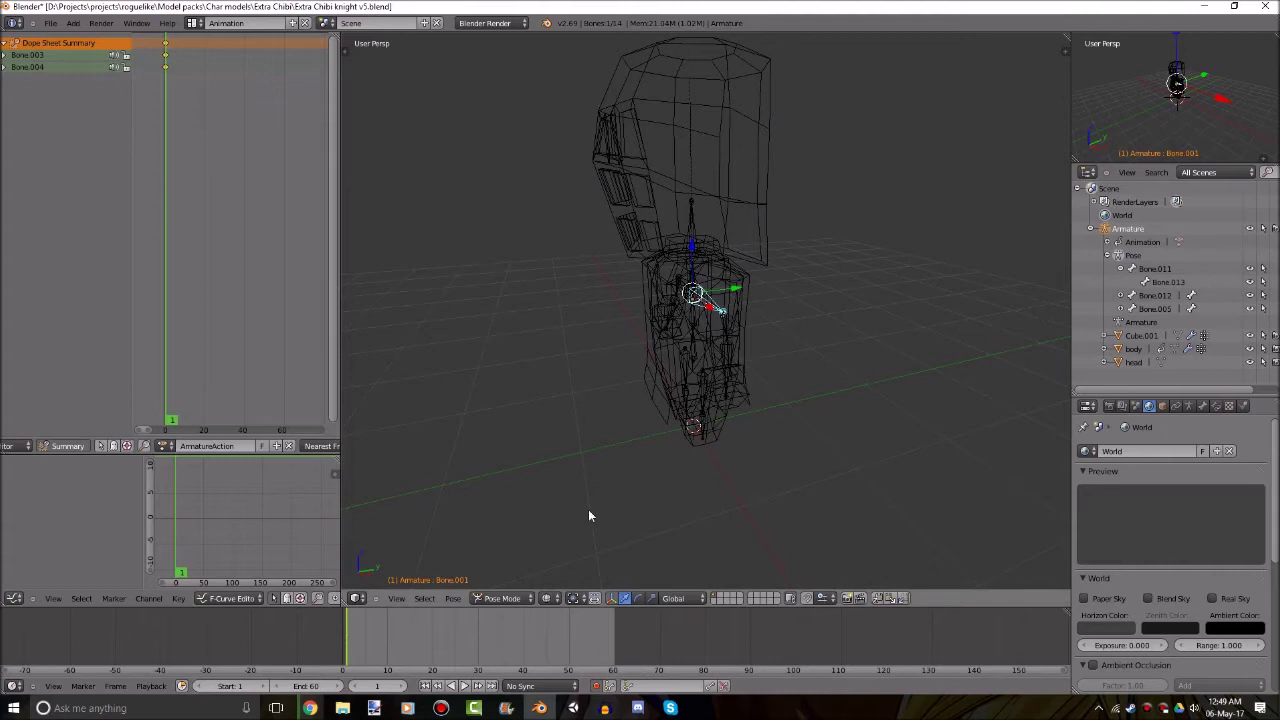
pyautogui.moveTo(588, 509); pyautogui.dragTo(862, 449, button='middle')
pyautogui.moveTo(617, 622); pyautogui.dragTo(349, 633)
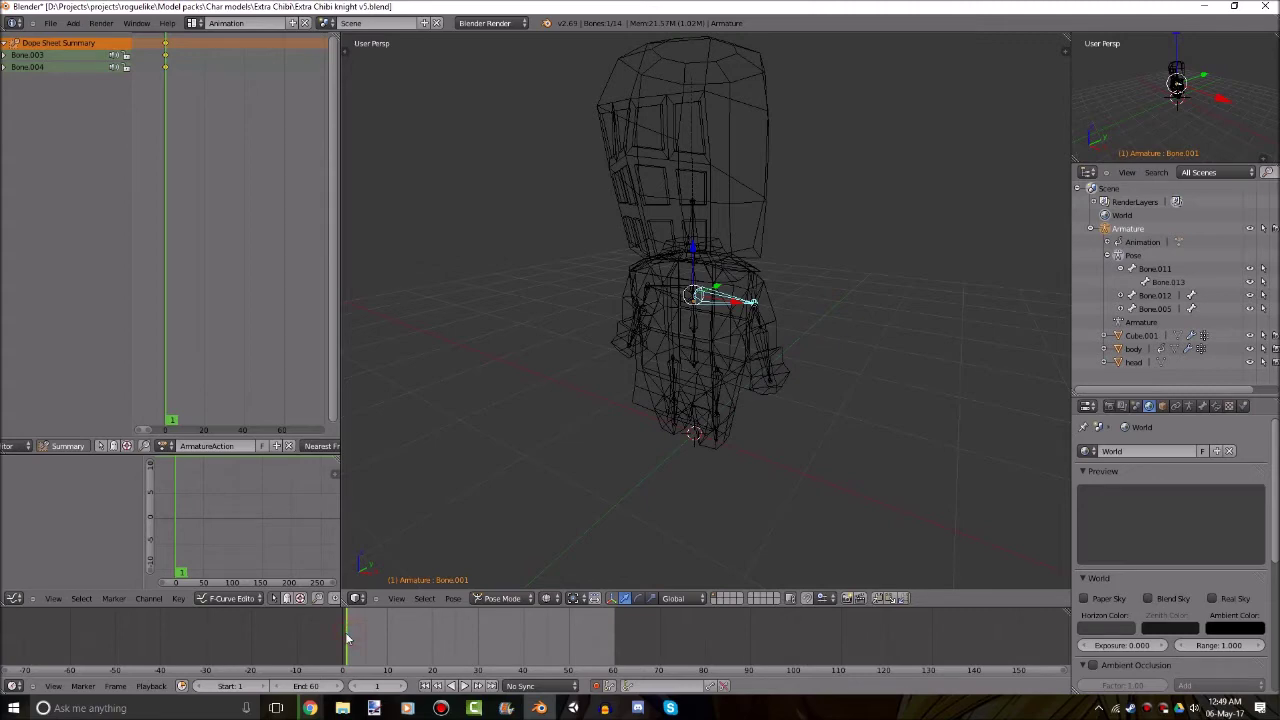
# Select all bones of the armature and insert a keyframe for them at frame 60.
pyautogui.press('a')
pyautogui.press('a')
pyautogui.moveTo(707, 390); pyautogui.dragTo(815, 424, button='middle')
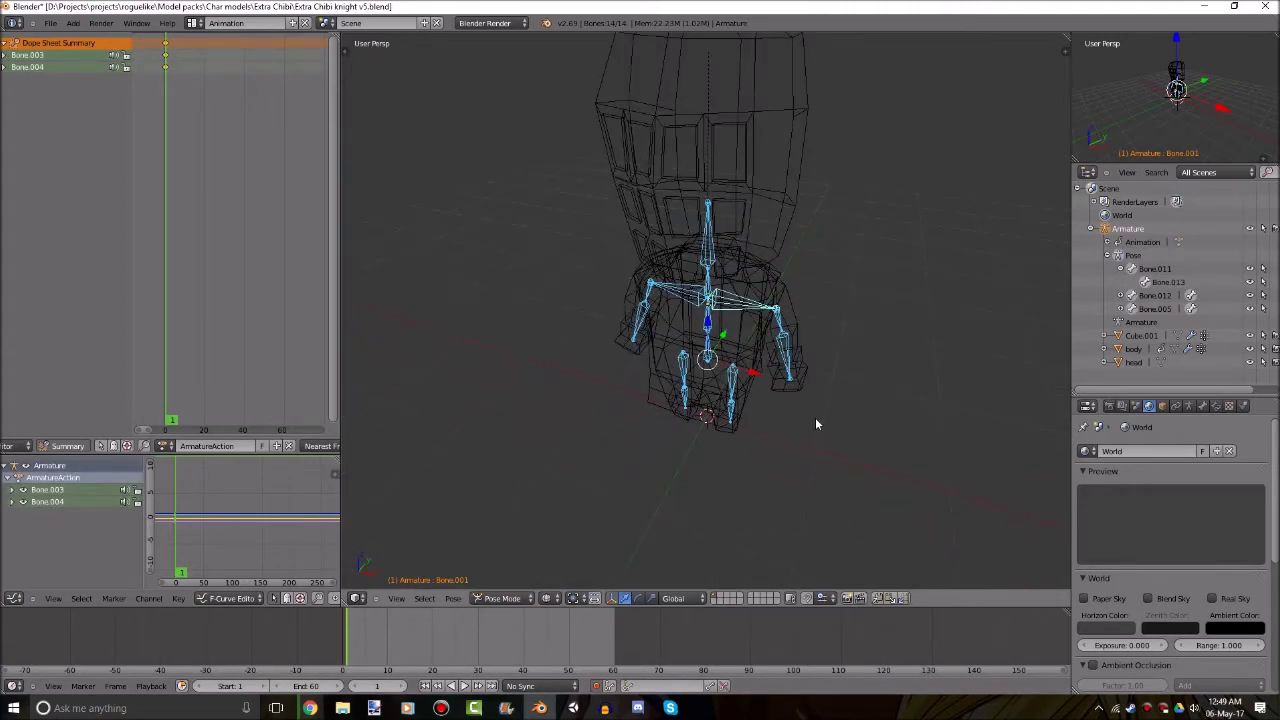
pyautogui.click(491, 686)
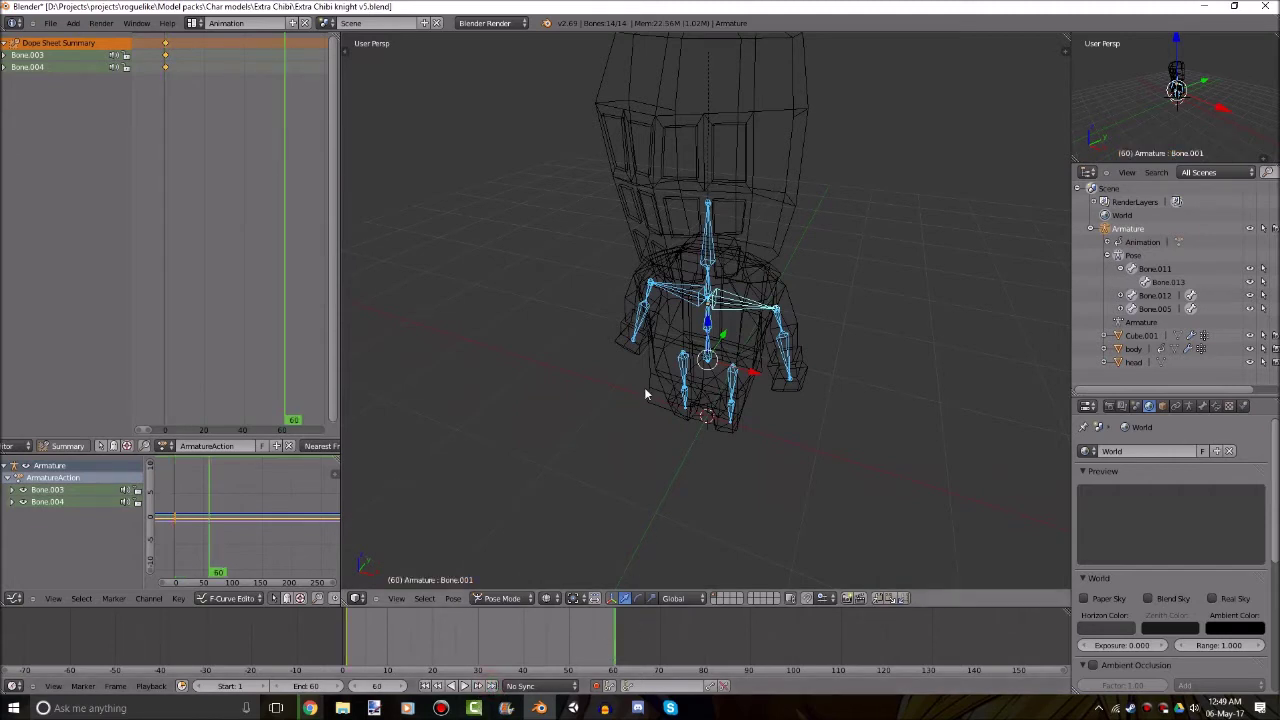
pyautogui.press('i')
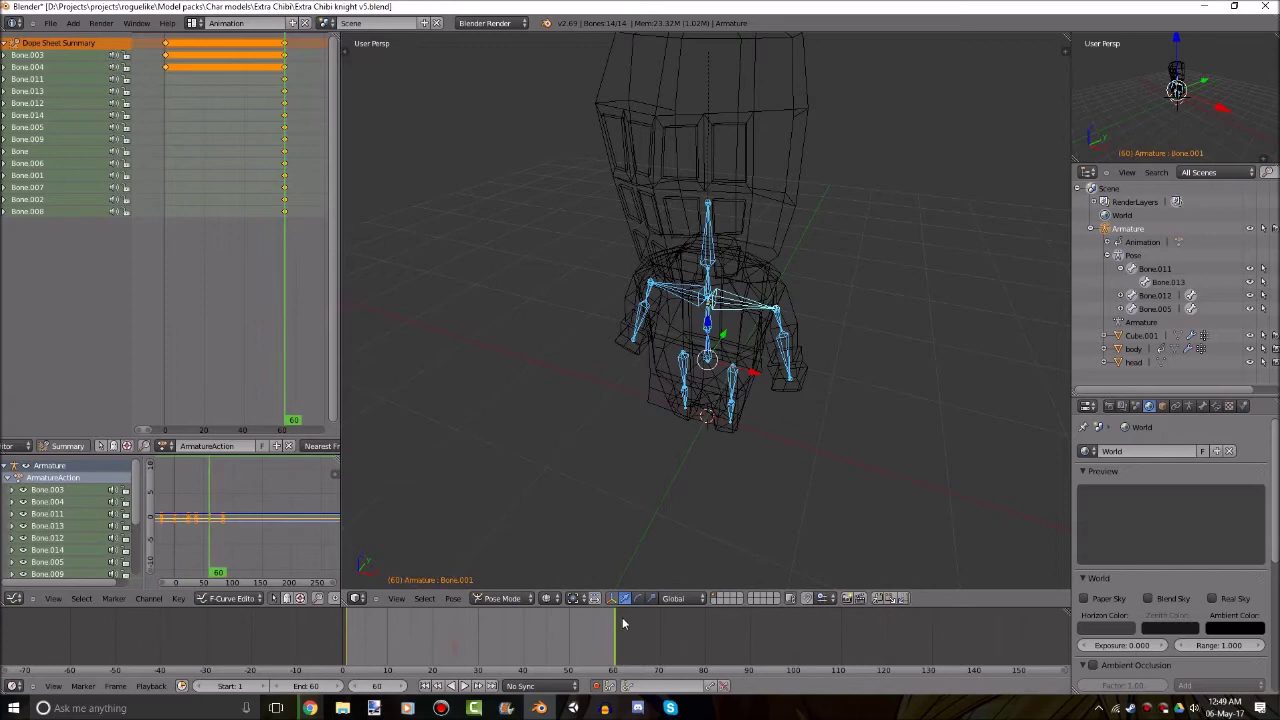
# At frame 30, rotate both shoulder bones (Bone.001 and Bone.002) freely to change the arm pose.
pyautogui.moveTo(622, 617); pyautogui.dragTo(478, 625)
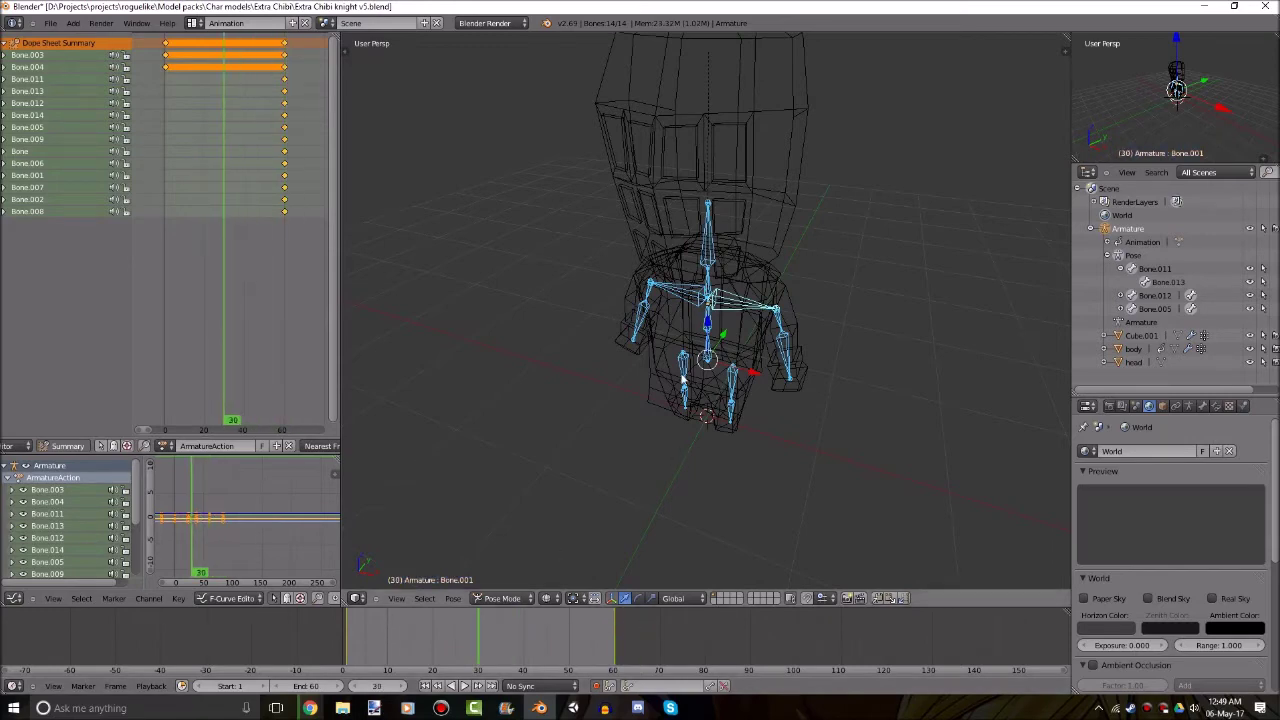
pyautogui.scroll(4, 683, 378)
pyautogui.rightClick(775, 292)
pyautogui.keyDown('shift'); pyautogui.moveTo(775, 292); pyautogui.dragTo(719, 271, button='middle'); pyautogui.keyUp('shift')
pyautogui.press('r')
pyautogui.click(860, 331)
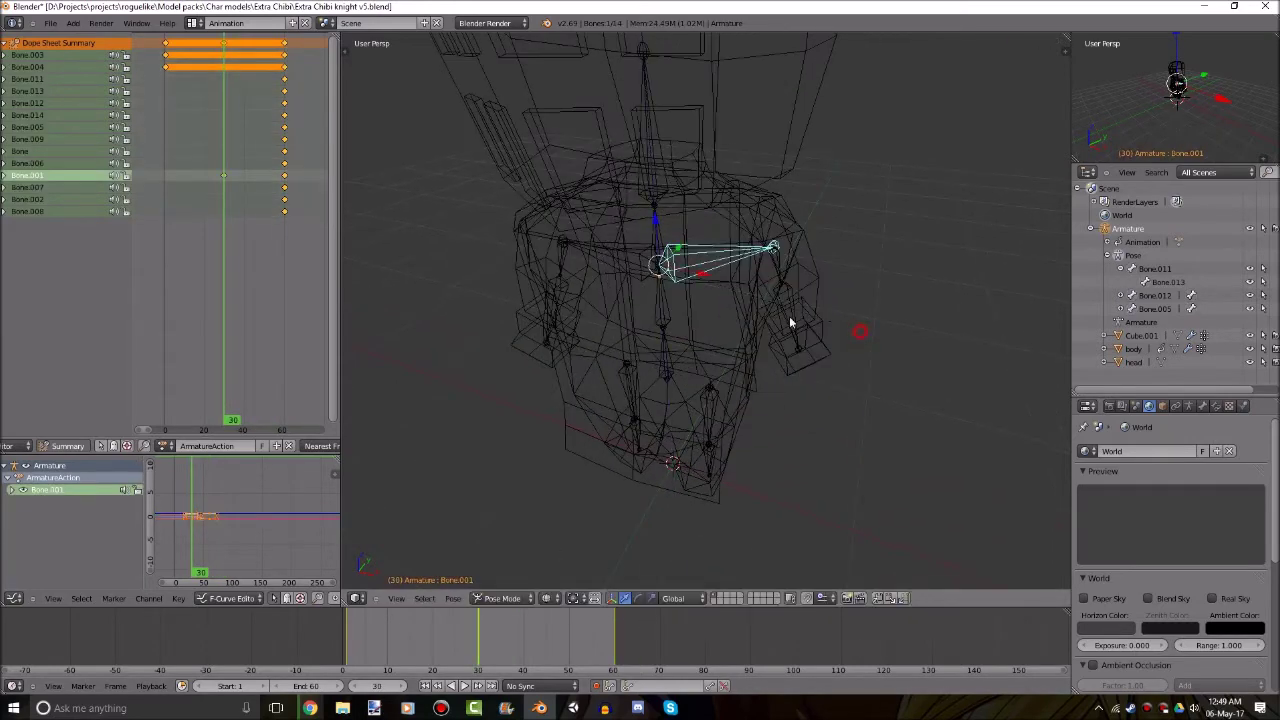
pyautogui.rightClick(603, 251)
pyautogui.press('r')
pyautogui.click(757, 289)
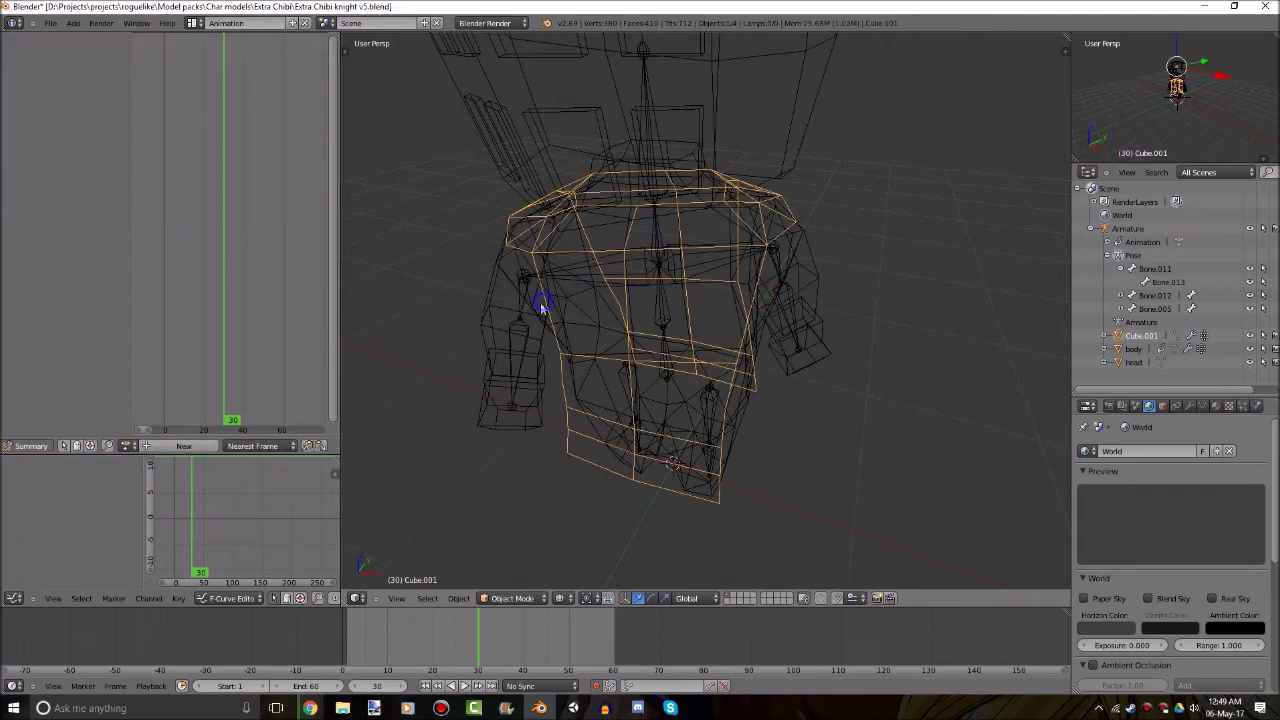
# Rotate both upper arm bones (Bone.004 and Bone.003) at frame 30, swinging the arms outward.
pyautogui.rightClick(538, 302)
pyautogui.rightClick(520, 295)
pyautogui.scroll(-3, 845, 468)
pyautogui.press('r')
pyautogui.click(511, 333)
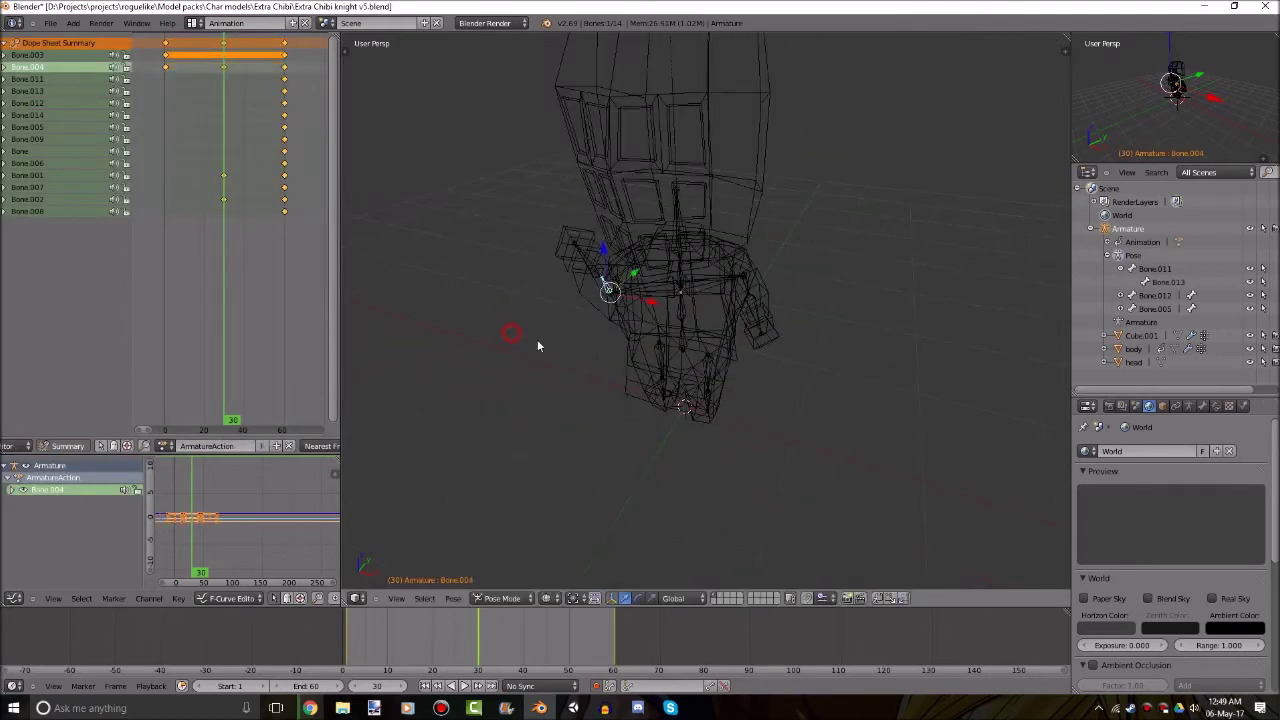
pyautogui.rightClick(753, 292)
pyautogui.press('r')
pyautogui.click(935, 236)
# Show the knight in solid shading and preview the arm movement by scrubbing and playing the animation.
pyautogui.press('z')
pyautogui.press('a')
pyautogui.scroll(-2, 828, 330)
pyautogui.moveTo(830, 362); pyautogui.dragTo(834, 331, button='middle')
pyautogui.scroll(2, 834, 331)
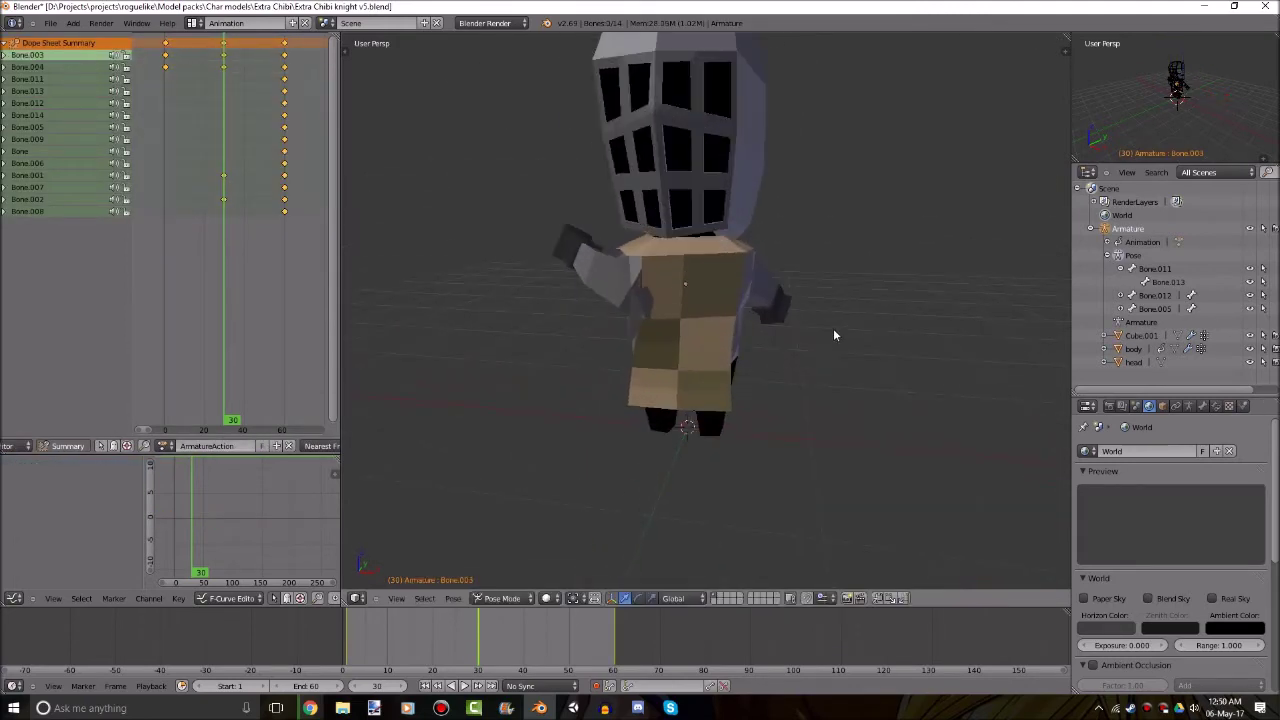
pyautogui.moveTo(343, 625); pyautogui.dragTo(612, 607)
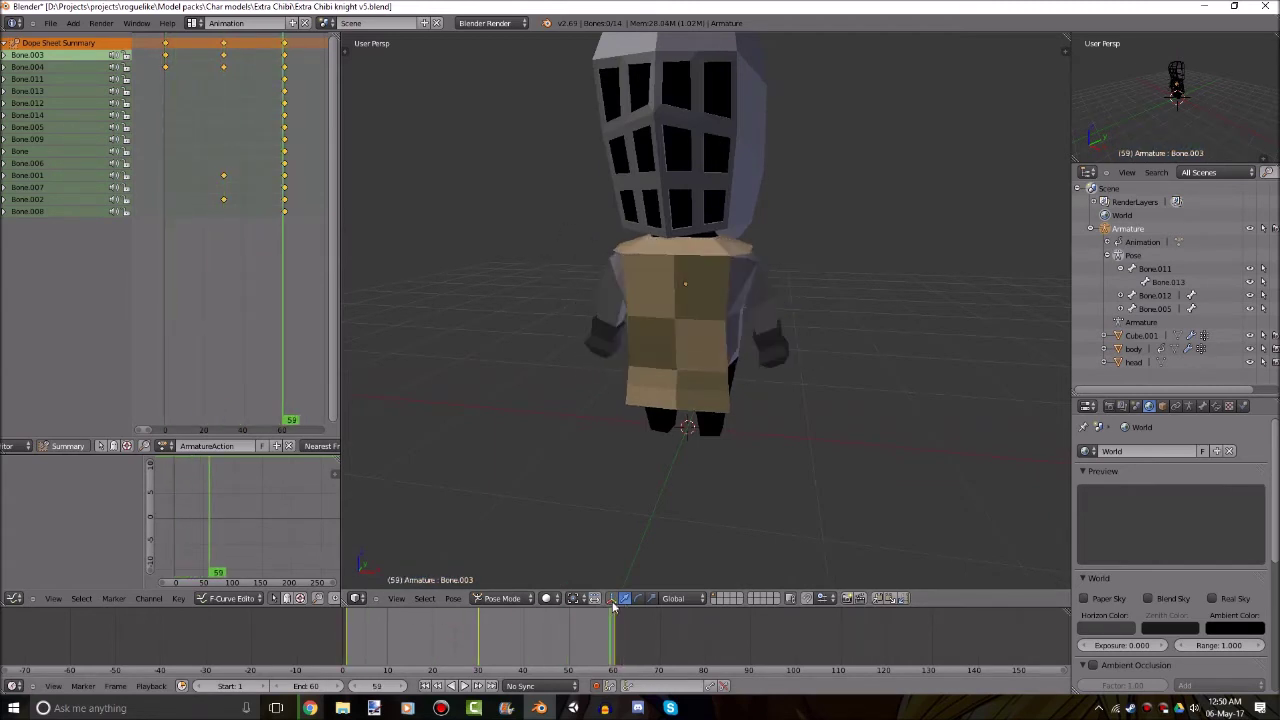
pyautogui.click(466, 689)
pyautogui.scroll(-3, 790, 447)
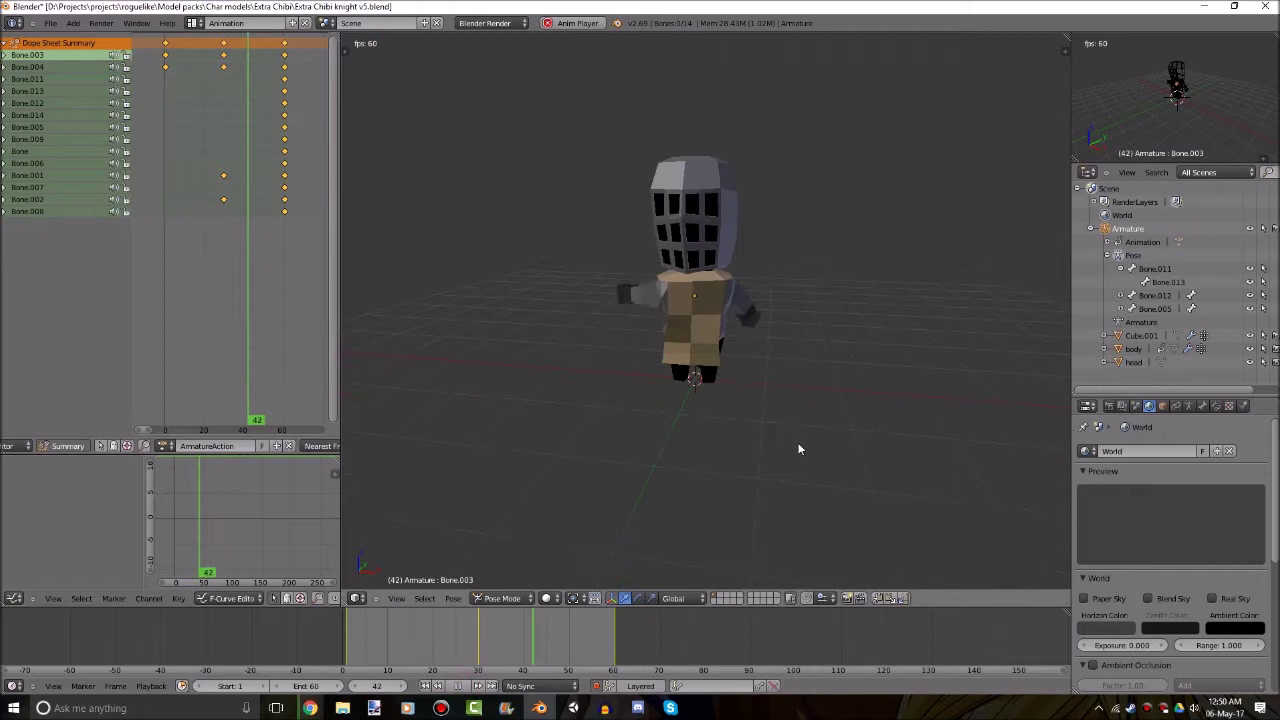
pyautogui.click(464, 688)
pyautogui.moveTo(411, 645); pyautogui.dragTo(615, 628)
# Undo the shoulder and upper arm rotations made at frame 30.
pyautogui.moveTo(685, 440); pyautogui.dragTo(754, 422, button='middle')
pyautogui.hotkey('ctrl', 'z')
pyautogui.hotkey('ctrl', 'z')
pyautogui.hotkey('ctrl', 'z')
pyautogui.hotkey('ctrl', 'z')
pyautogui.hotkey('ctrl', 'z')
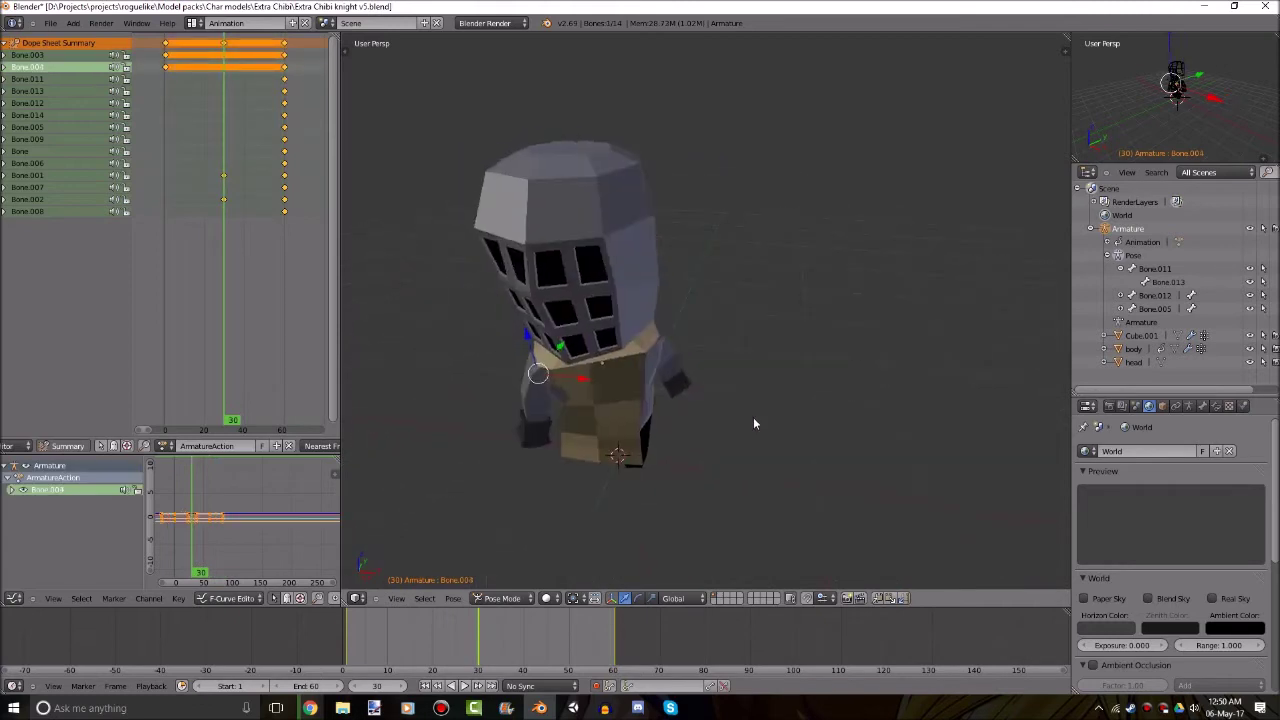
pyautogui.hotkey('ctrl', 'z')
pyautogui.hotkey('ctrl', 'z')
# Select all bones, insert a keyframe for them at frame 1, then deselect them in solid shading.
pyautogui.moveTo(528, 496); pyautogui.dragTo(694, 415, button='middle')
pyautogui.rightClick(691, 424)
pyautogui.press('a')
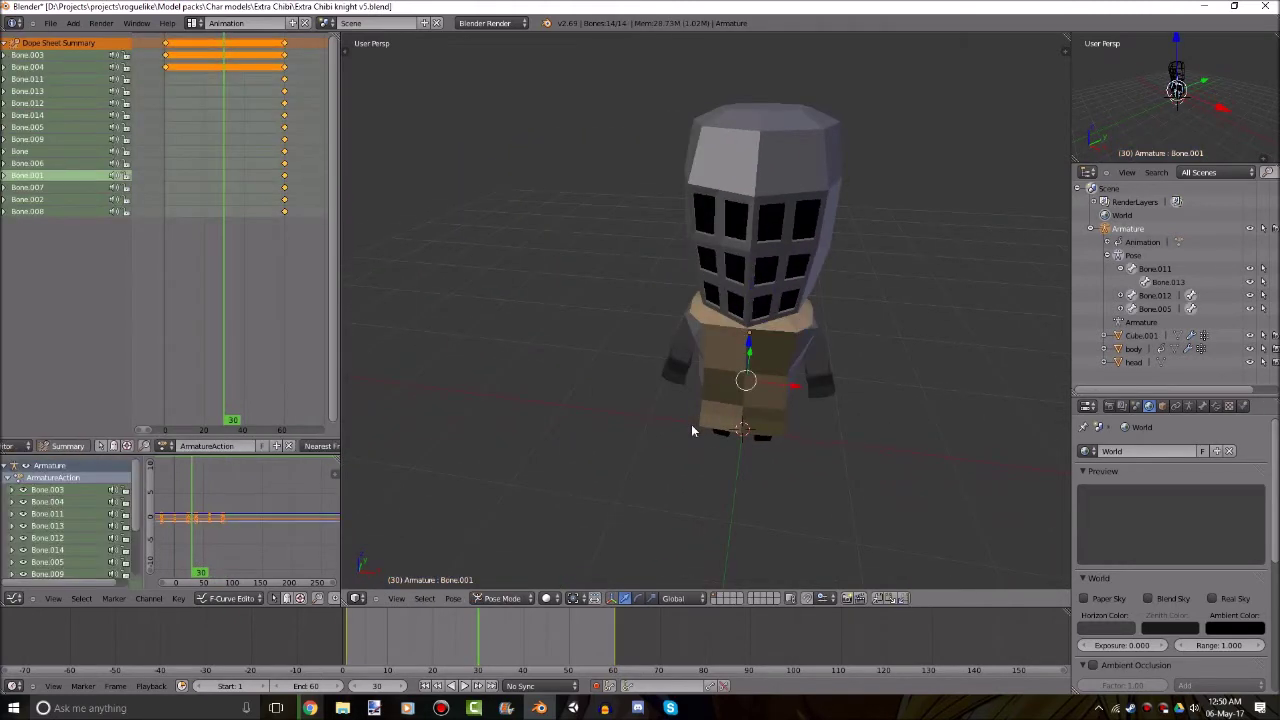
pyautogui.press('z')
pyautogui.click(490, 686)
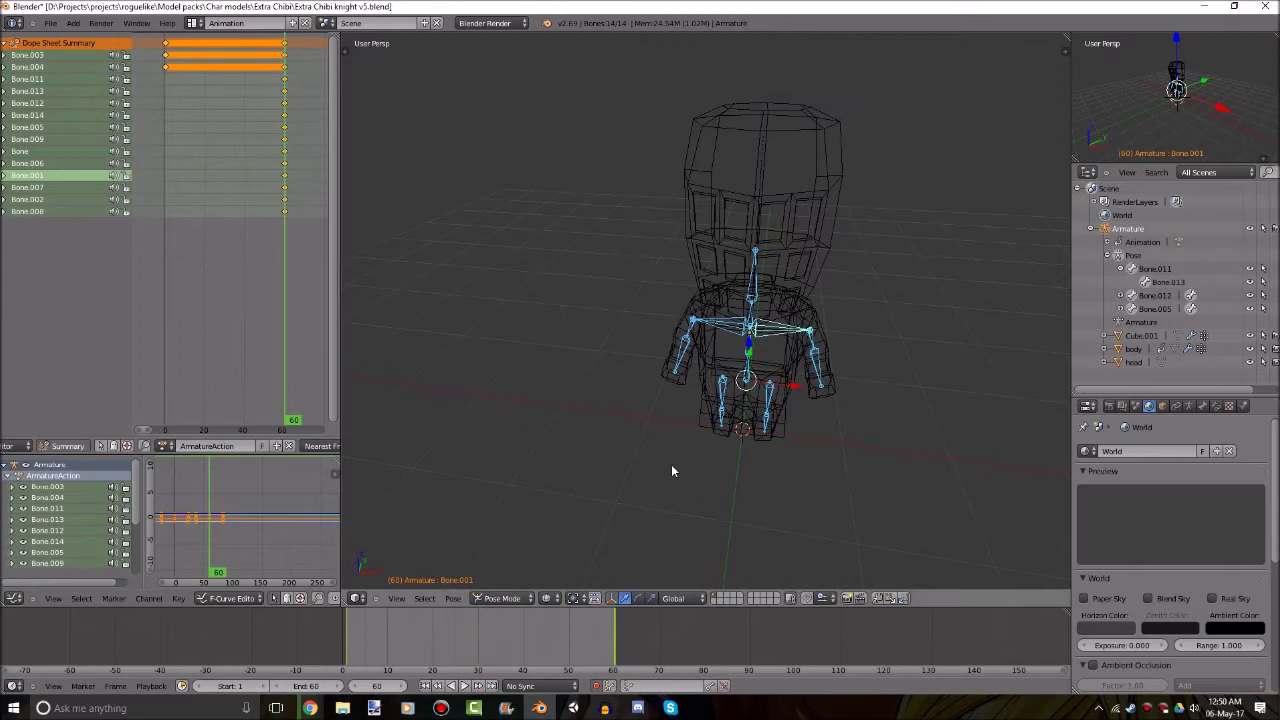
pyautogui.click(423, 686)
pyautogui.press('i')
pyautogui.click(548, 473)
pyautogui.press('z')
pyautogui.press('a')
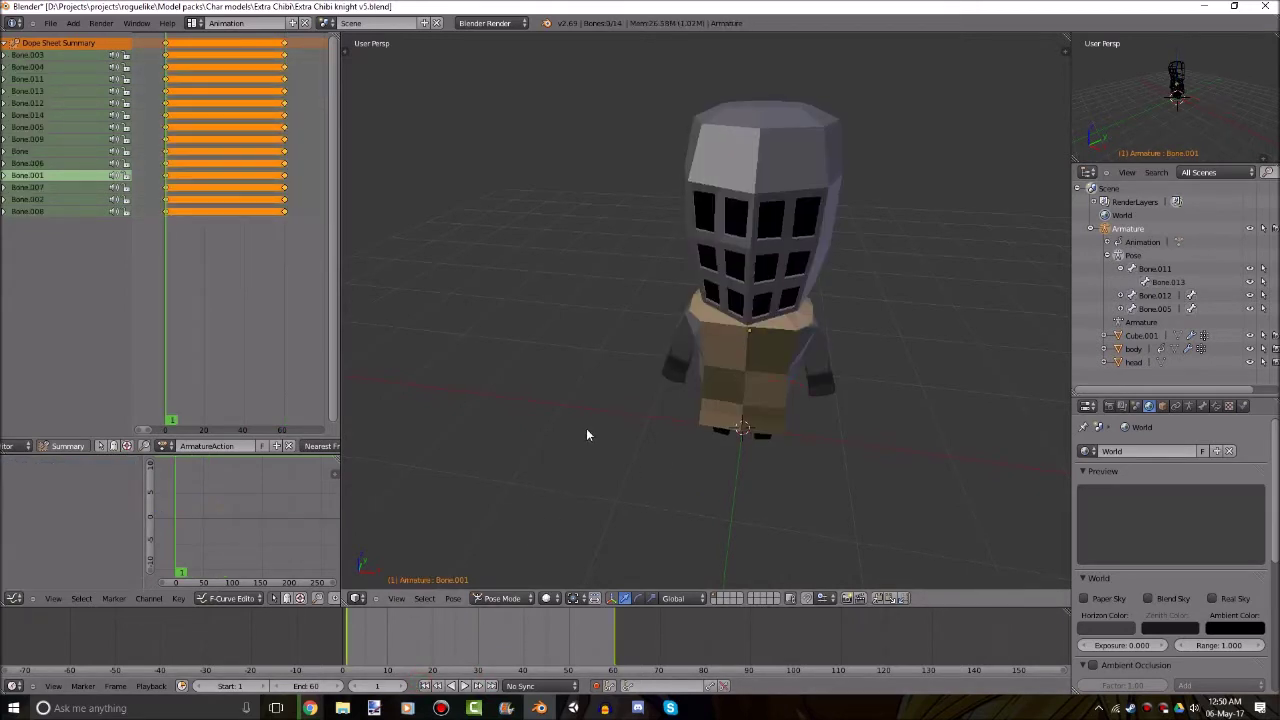
# Examine the bones' keyframes and the bars between frames 1 and 60 in the Action Editor.
pyautogui.click(166, 43)
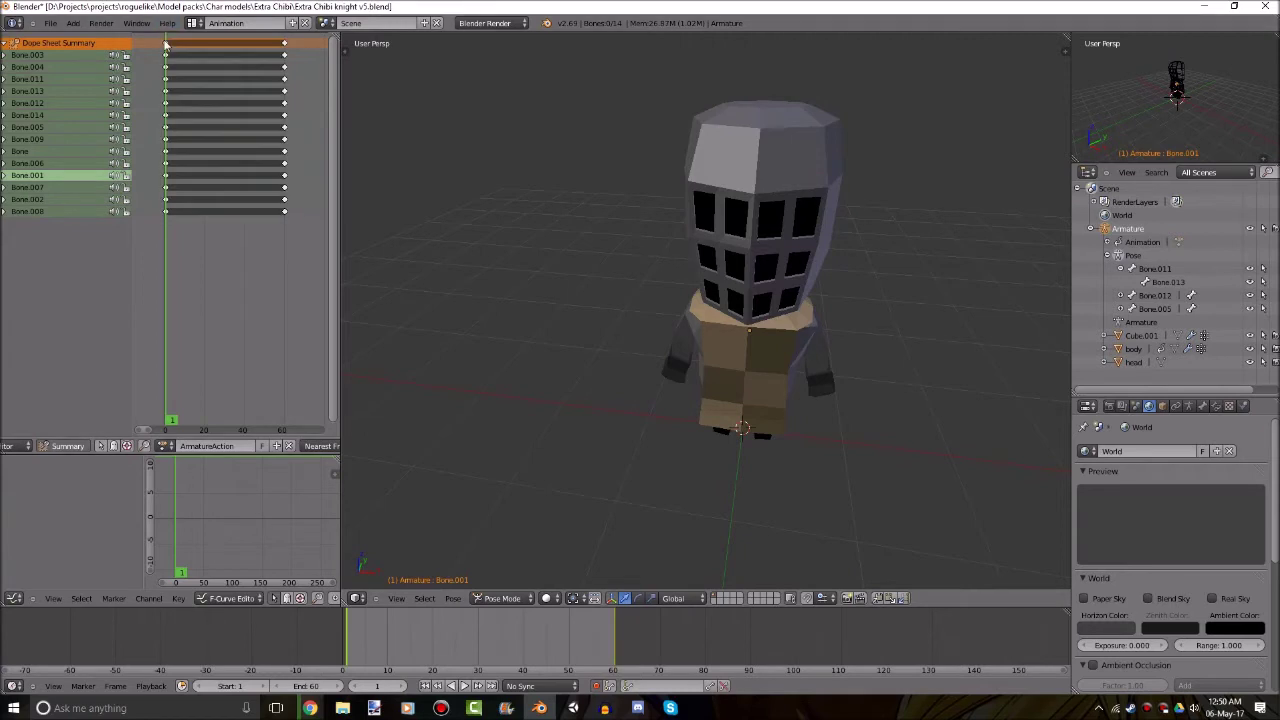
pyautogui.rightClick(163, 201)
pyautogui.rightClick(166, 188)
pyautogui.rightClick(167, 177)
pyautogui.rightClick(179, 165)
pyautogui.rightClick(198, 152)
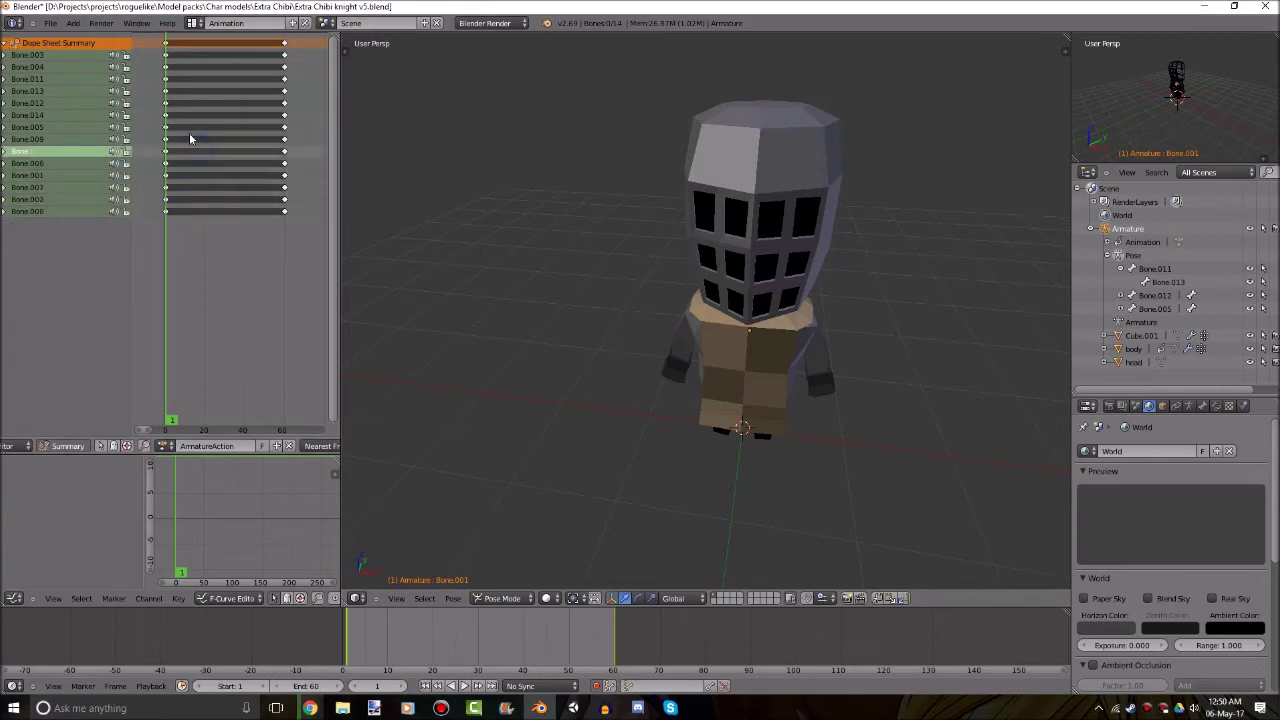
pyautogui.click(195, 127)
pyautogui.click(200, 116)
pyautogui.click(203, 66)
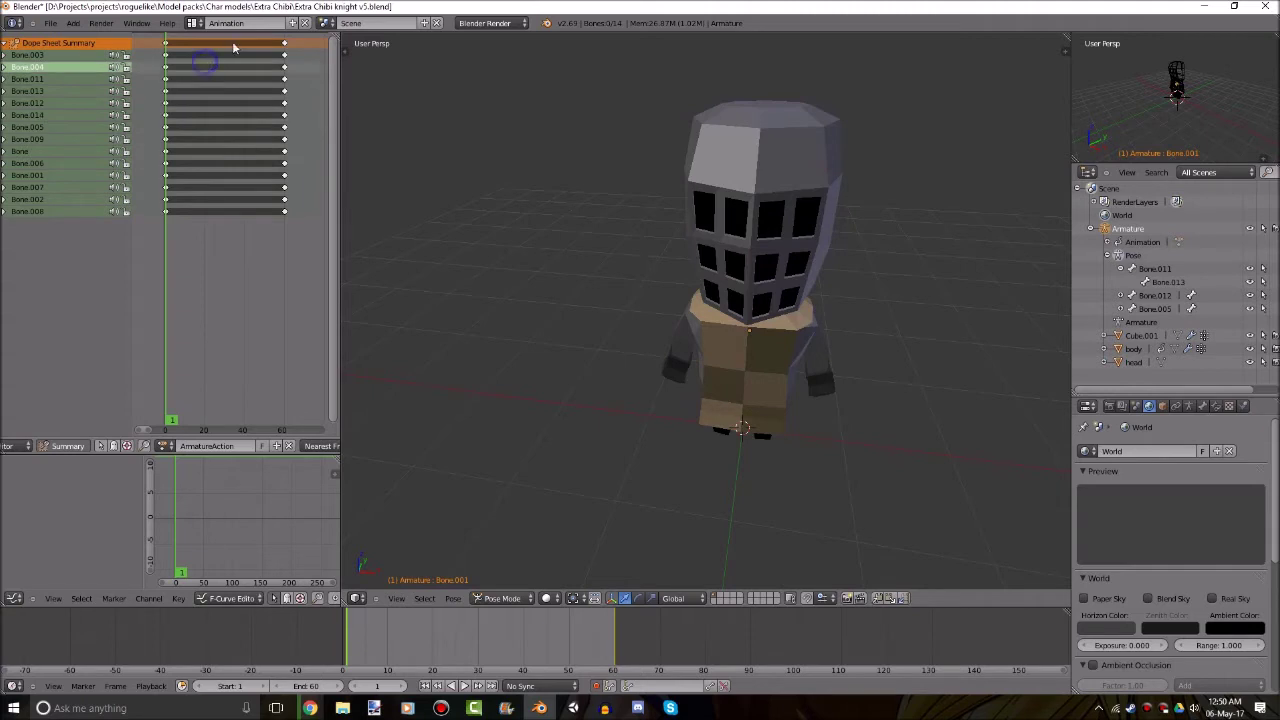
pyautogui.click(165, 44)
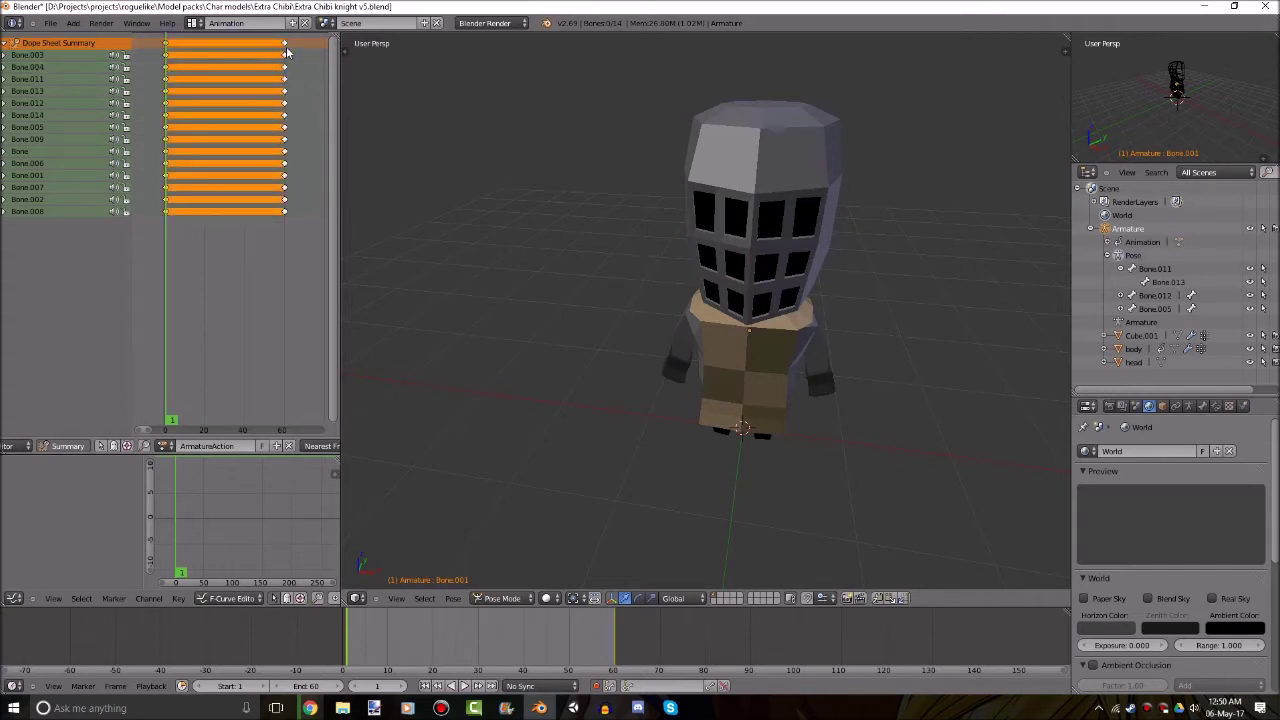
pyautogui.click(194, 267)
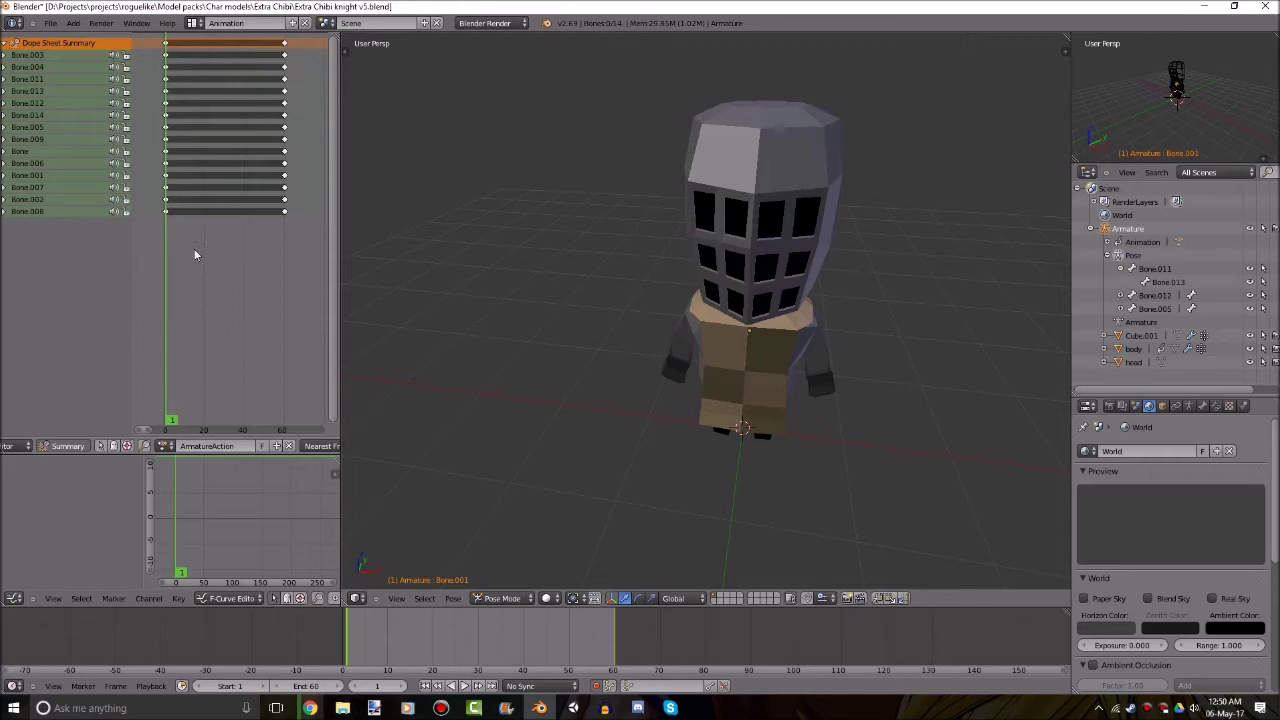
# Go to frame 30 and bring the knight's legs up close in a side-on orthographic view.
pyautogui.moveTo(533, 392); pyautogui.dragTo(543, 362, button='middle')
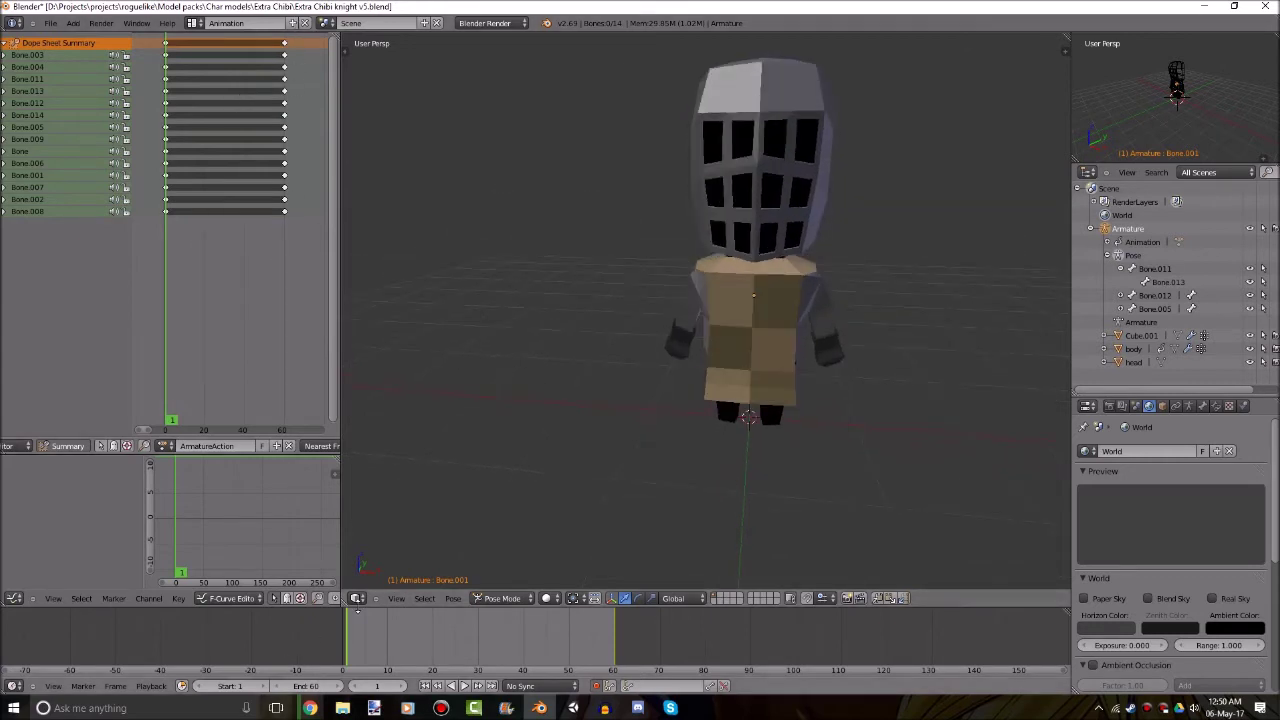
pyautogui.click(455, 627)
pyautogui.moveTo(455, 629); pyautogui.dragTo(482, 633)
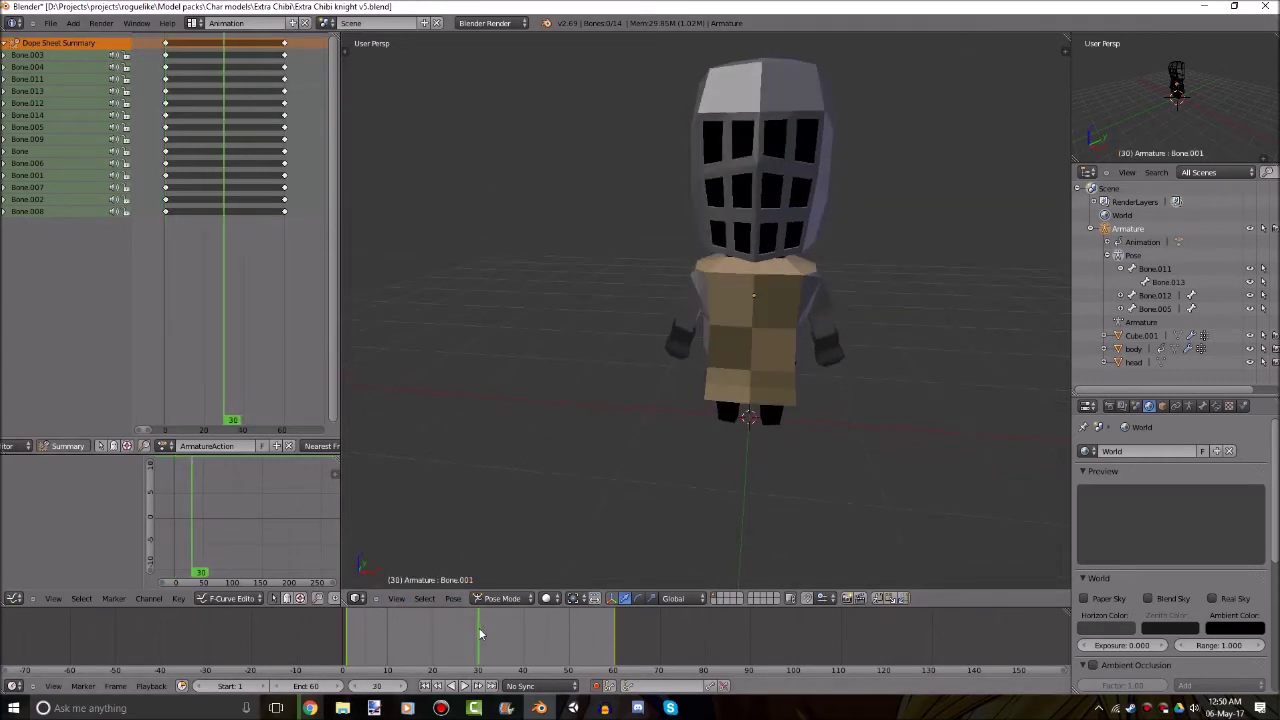
pyautogui.press('KP_3')
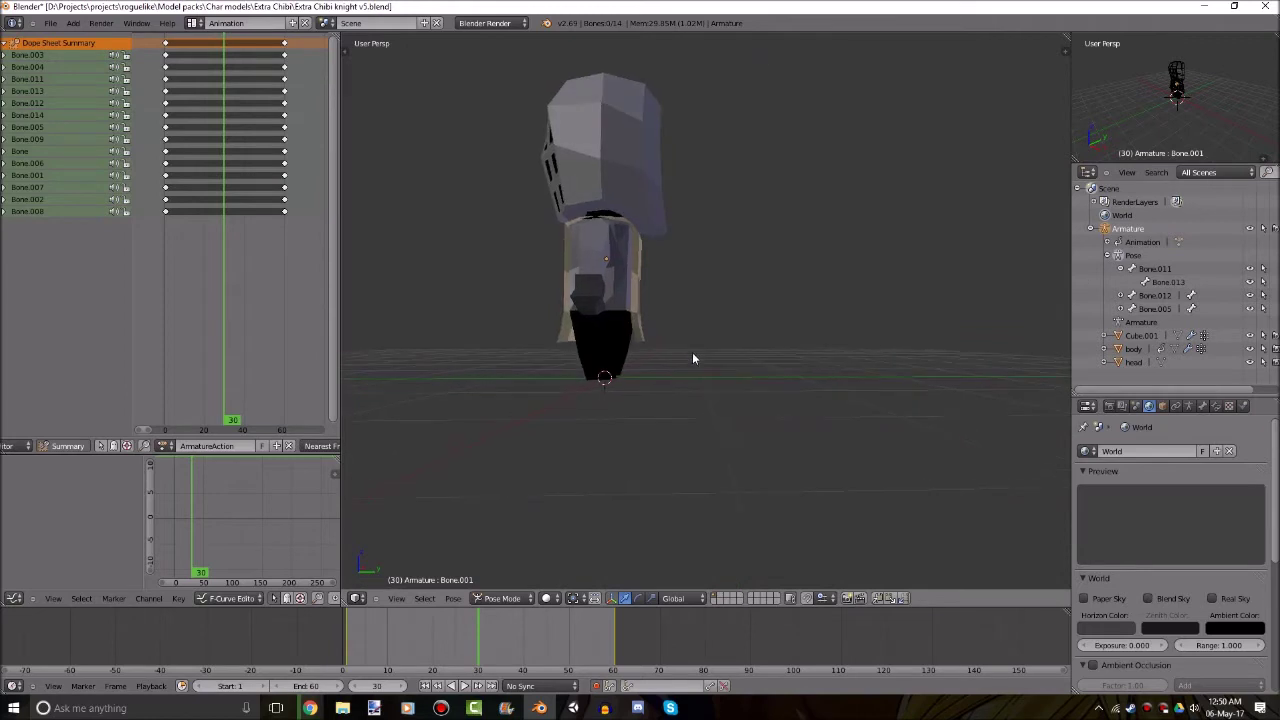
pyautogui.press('KP_5')
pyautogui.scroll(4, 692, 352)
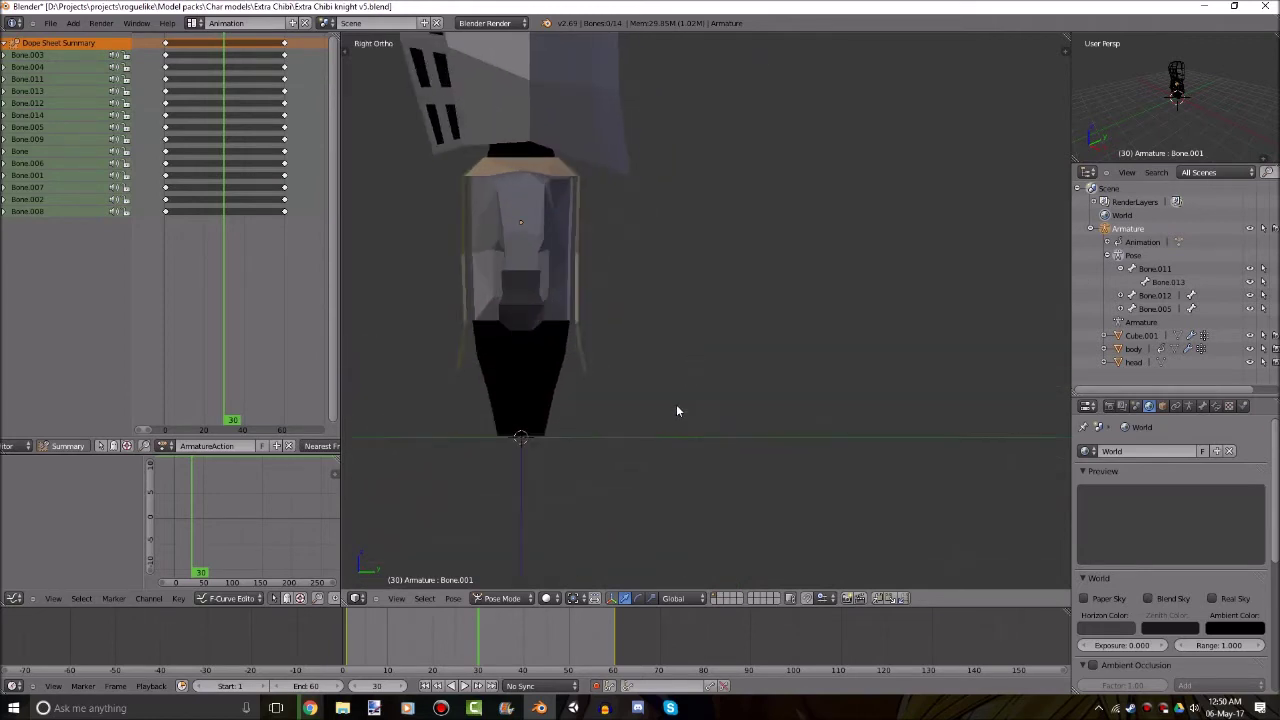
pyautogui.moveTo(728, 383); pyautogui.dragTo(821, 336, button='middle')
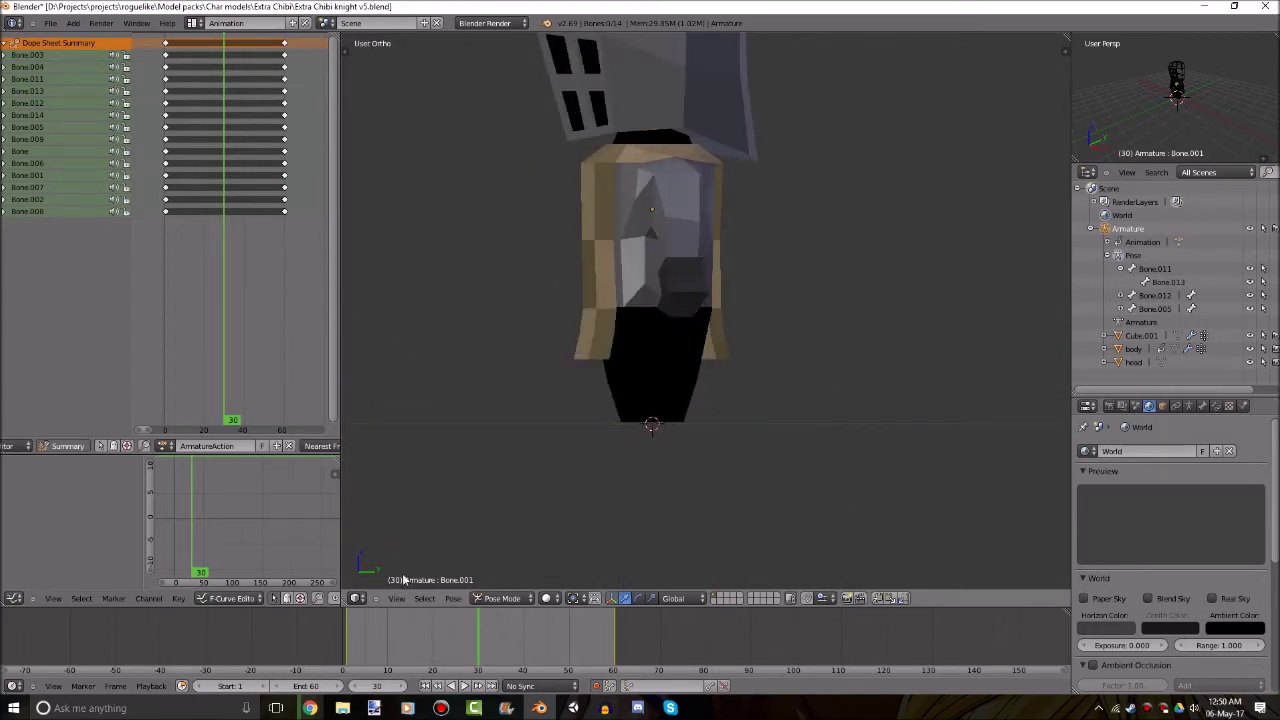
# In wireframe, rotate the upper leg bone Bone.011 by 45° about the global X axis at frame 30.
pyautogui.press('z')
pyautogui.rightClick(641, 364)
pyautogui.rightClick(657, 353)
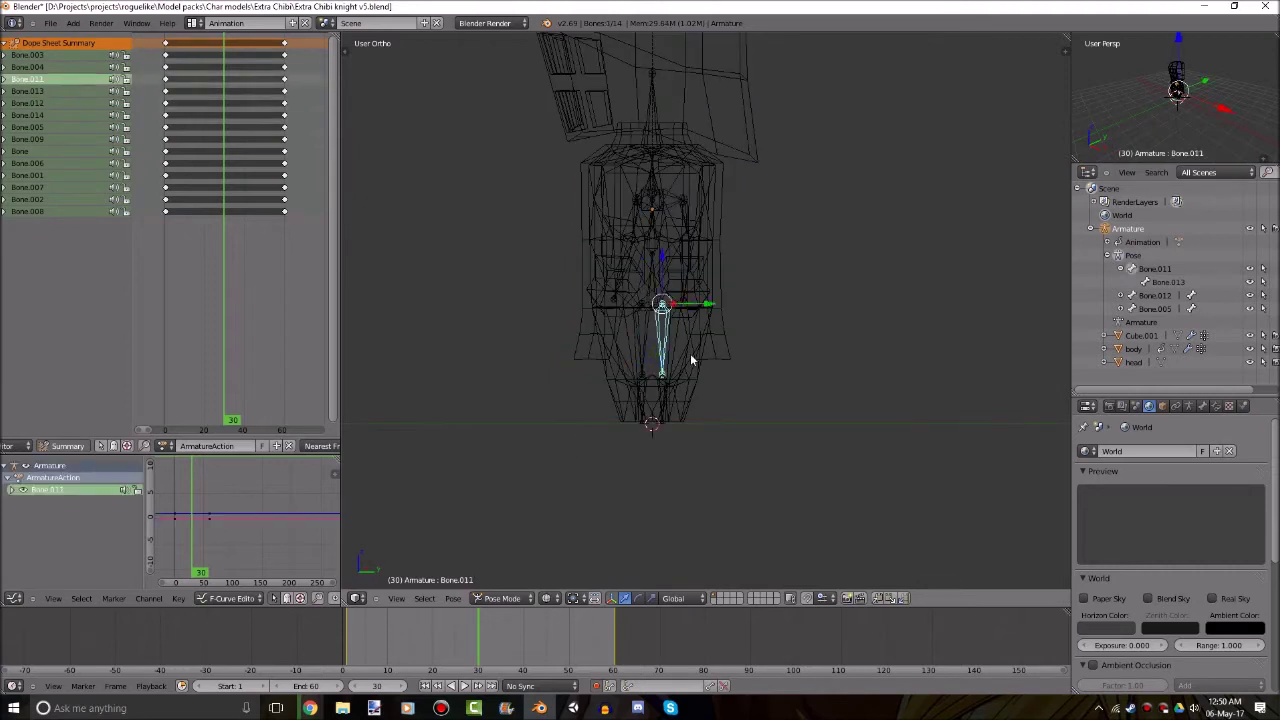
pyautogui.press('KP_2')
pyautogui.press('KP_3')
pyautogui.scroll(2, 720, 388)
pyautogui.press('r')
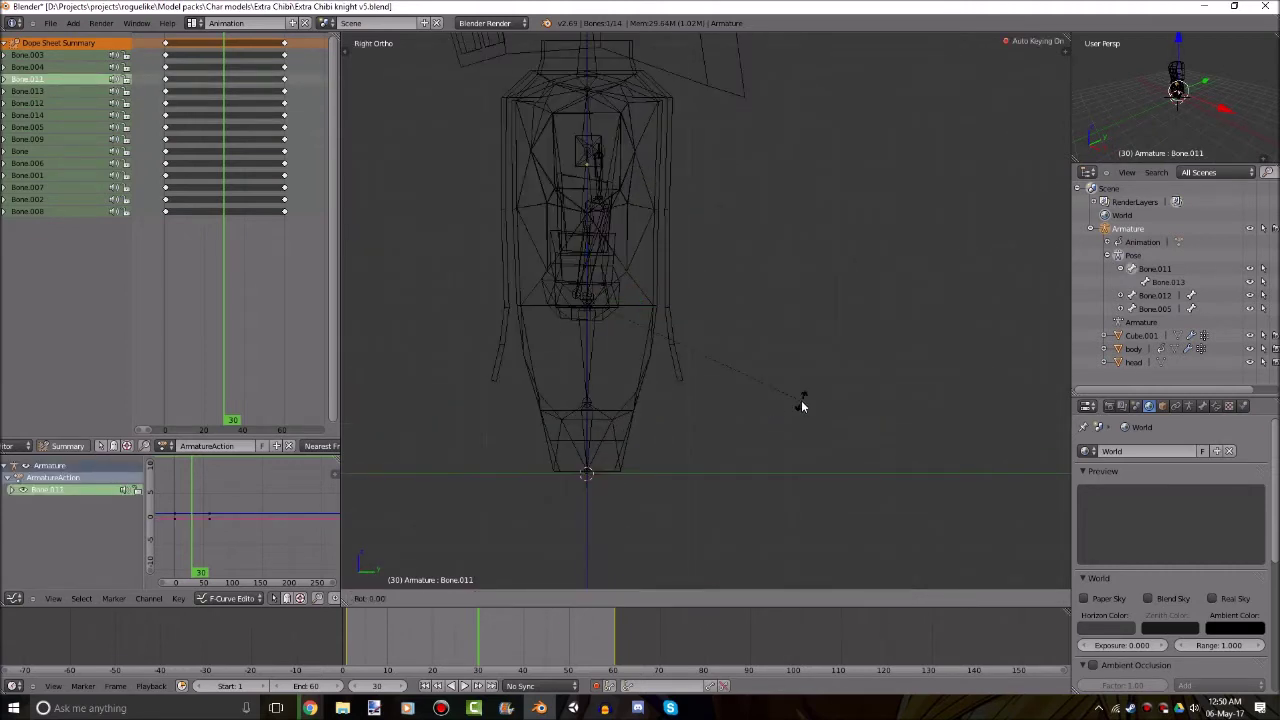
pyautogui.press('x')
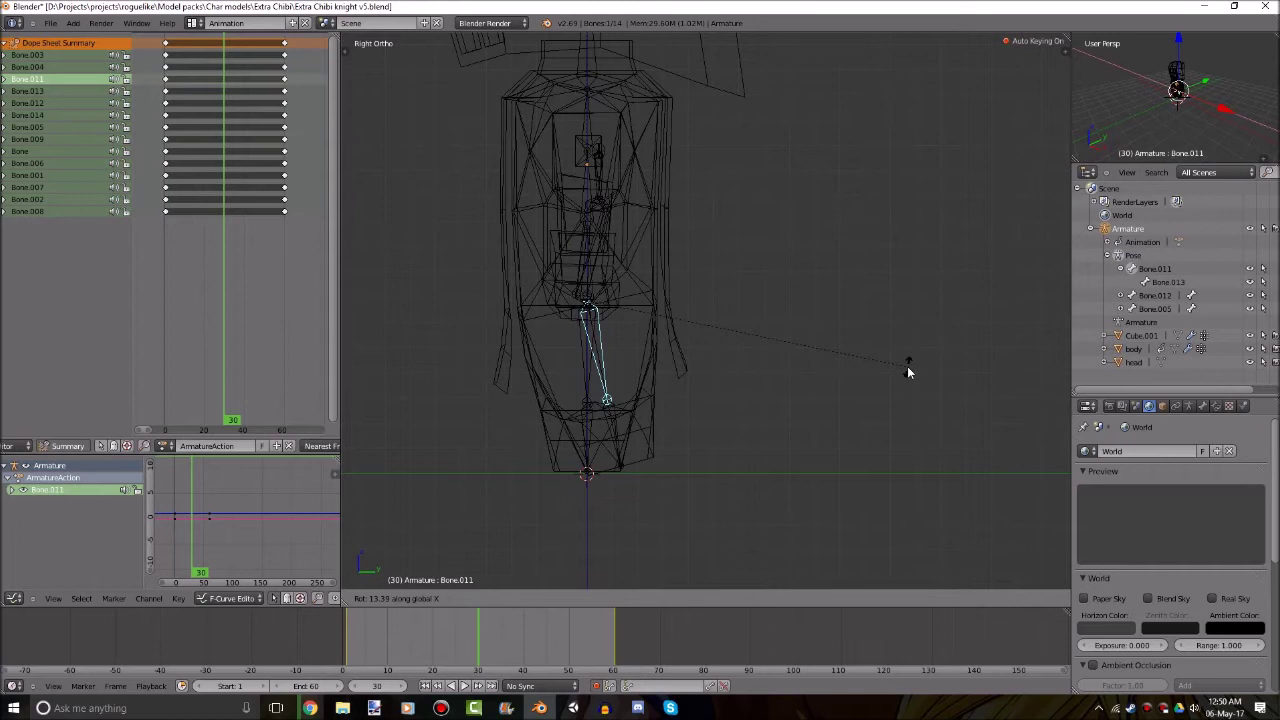
pyautogui.write('45')
pyautogui.press('Return')
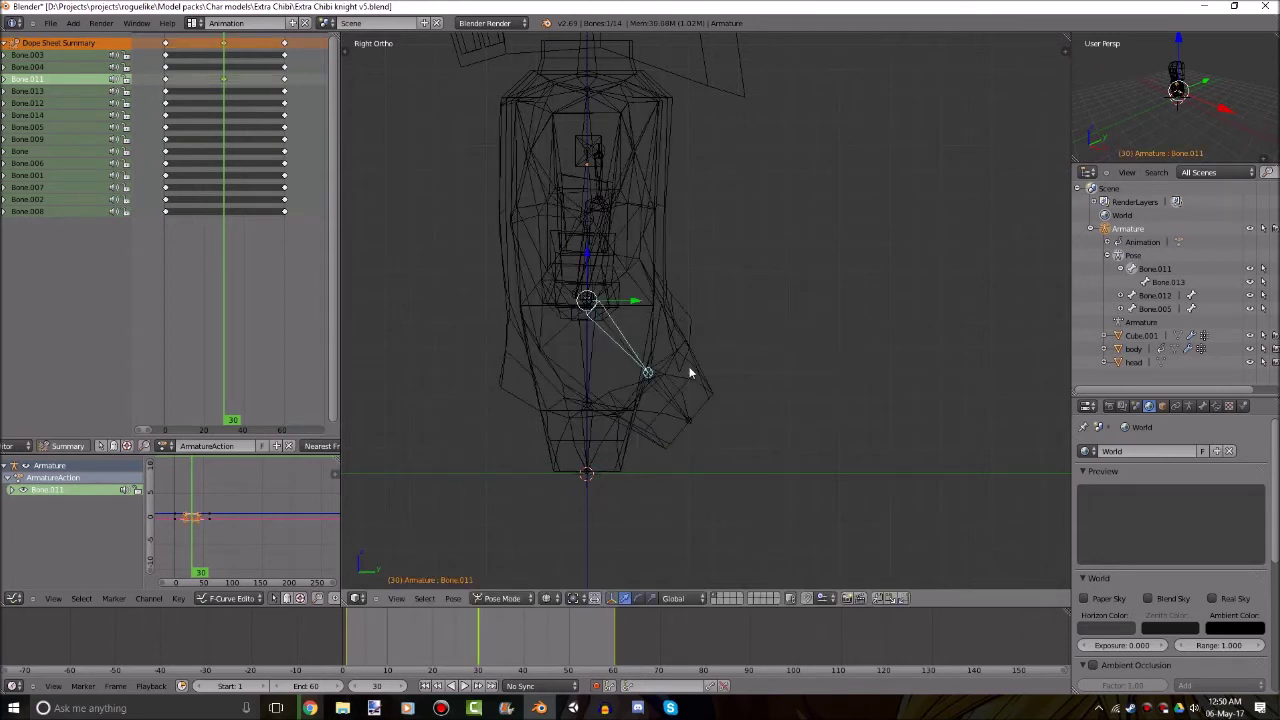
# Rotate the opposite upper leg bone, Bone.012, by -45° about the global X axis at frame 30.
pyautogui.rightClick(600, 360)
pyautogui.write('rx')
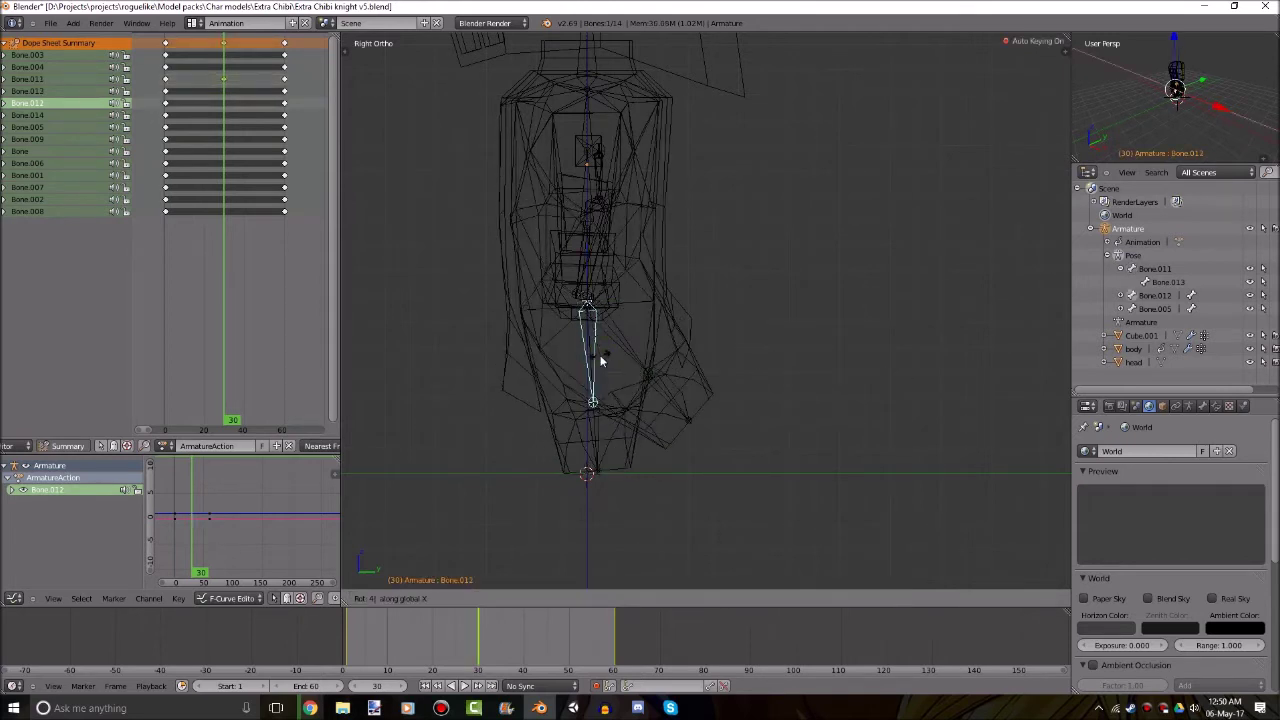
pyautogui.write('-45')
pyautogui.press('Return')
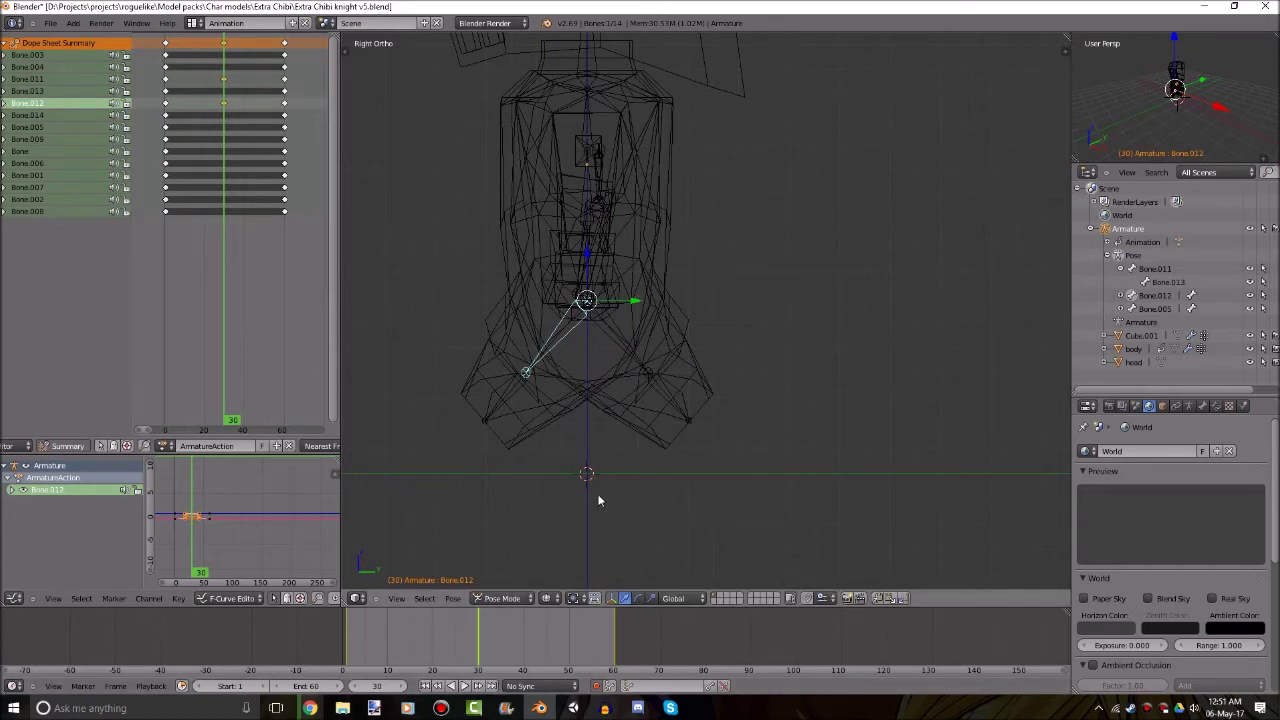
# Copy the frame 30 pose of both upper leg bones to frame 60.
pyautogui.rightClick(621, 346)
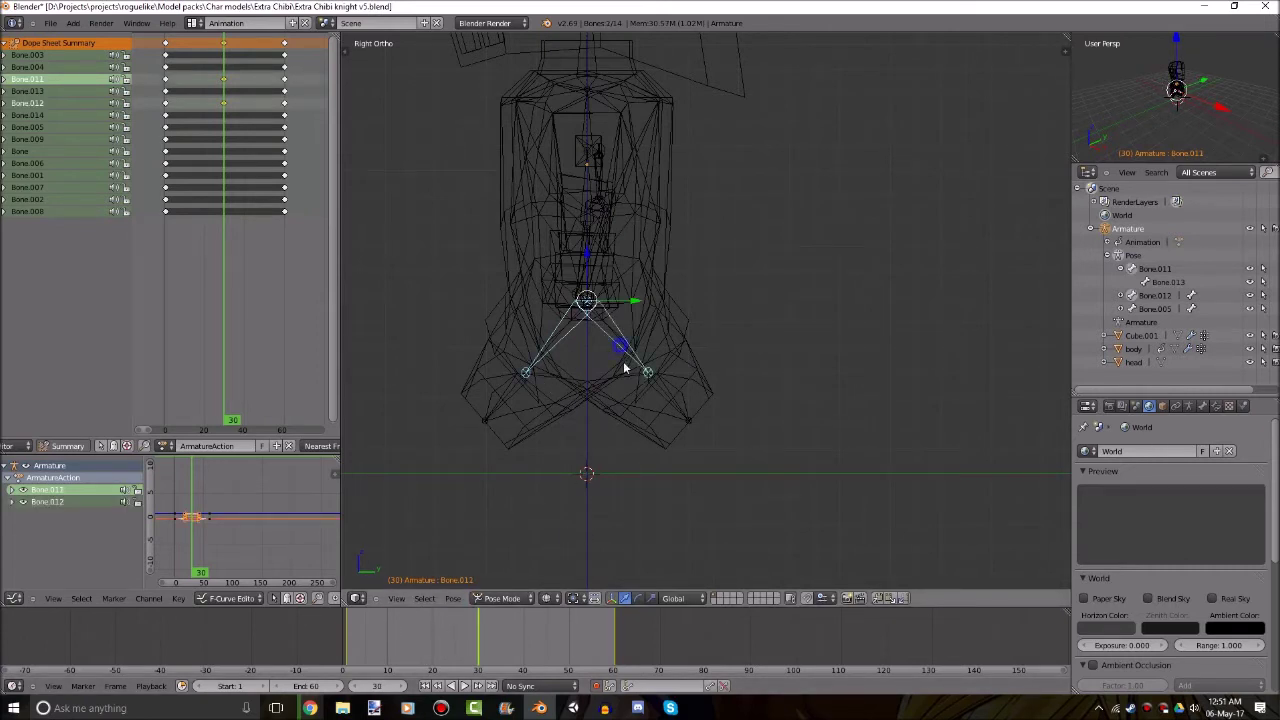
pyautogui.press('Up')
pyautogui.hotkey('ctrl', 'v')
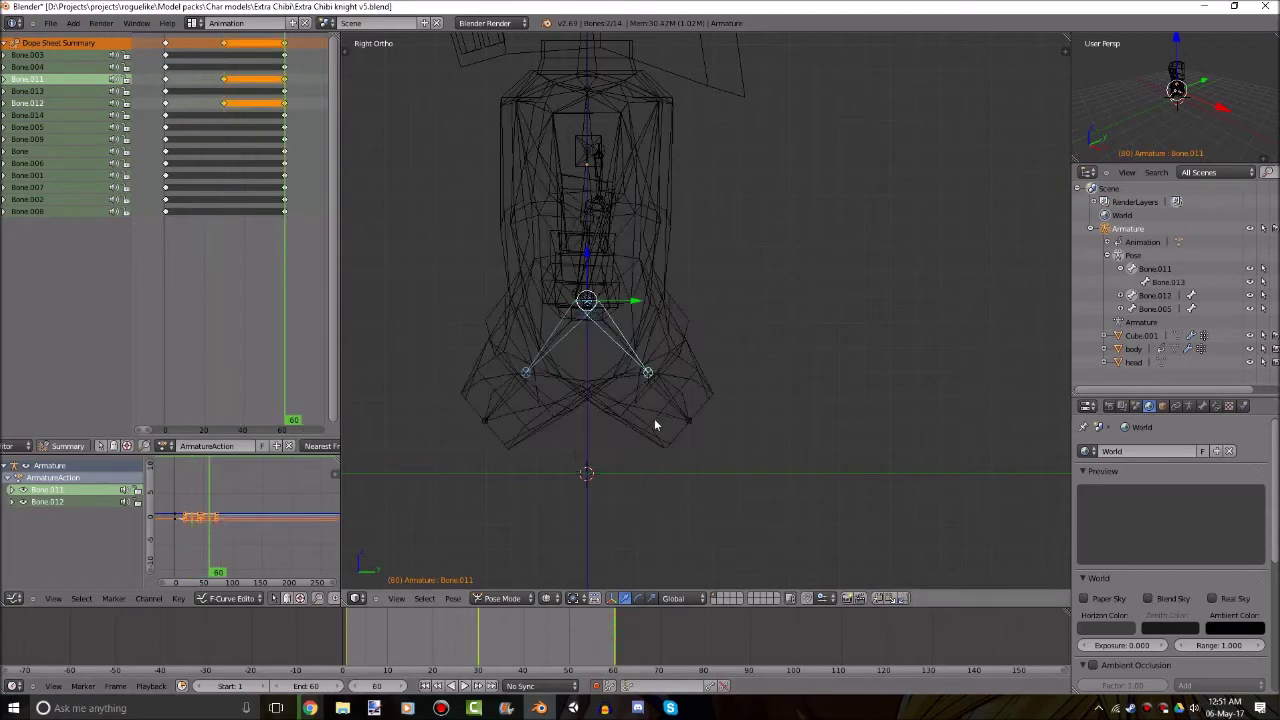
# Rotate the forward upper leg bone, Bone.012, by -90° at frame 60 so it swings backward.
pyautogui.rightClick(546, 356)
pyautogui.write('r90')
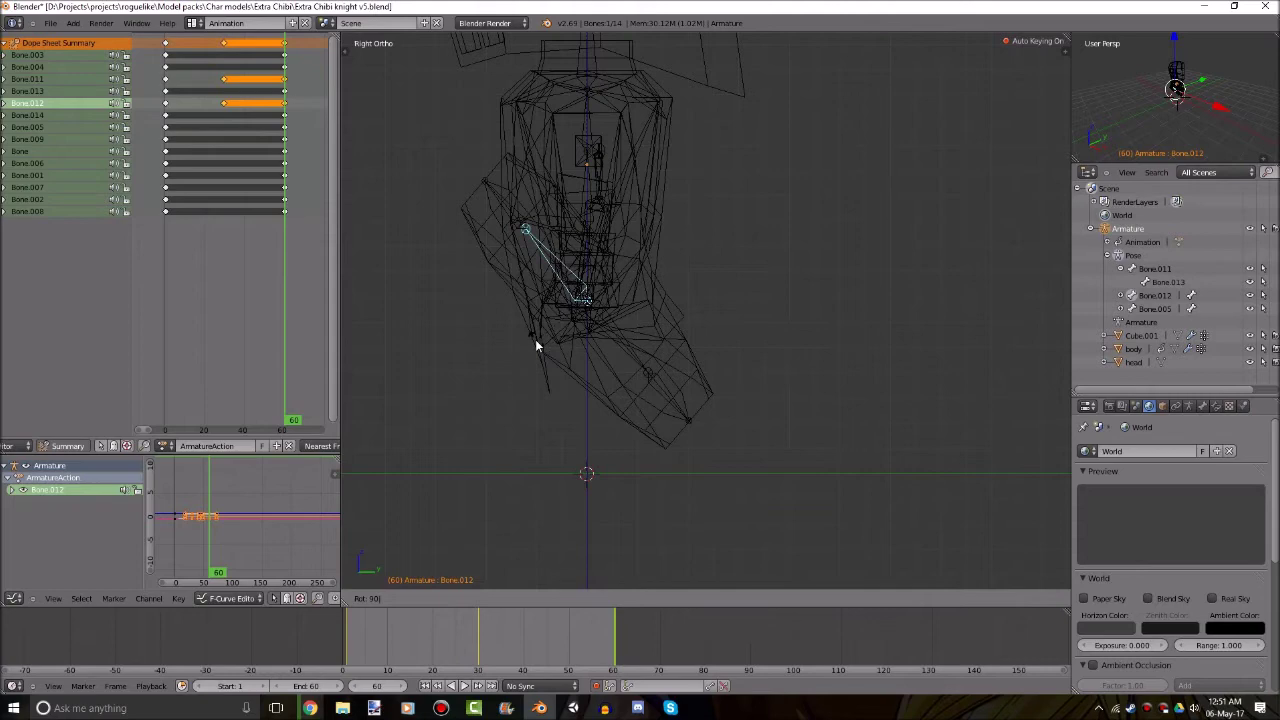
pyautogui.write('-')
pyautogui.press('Return')
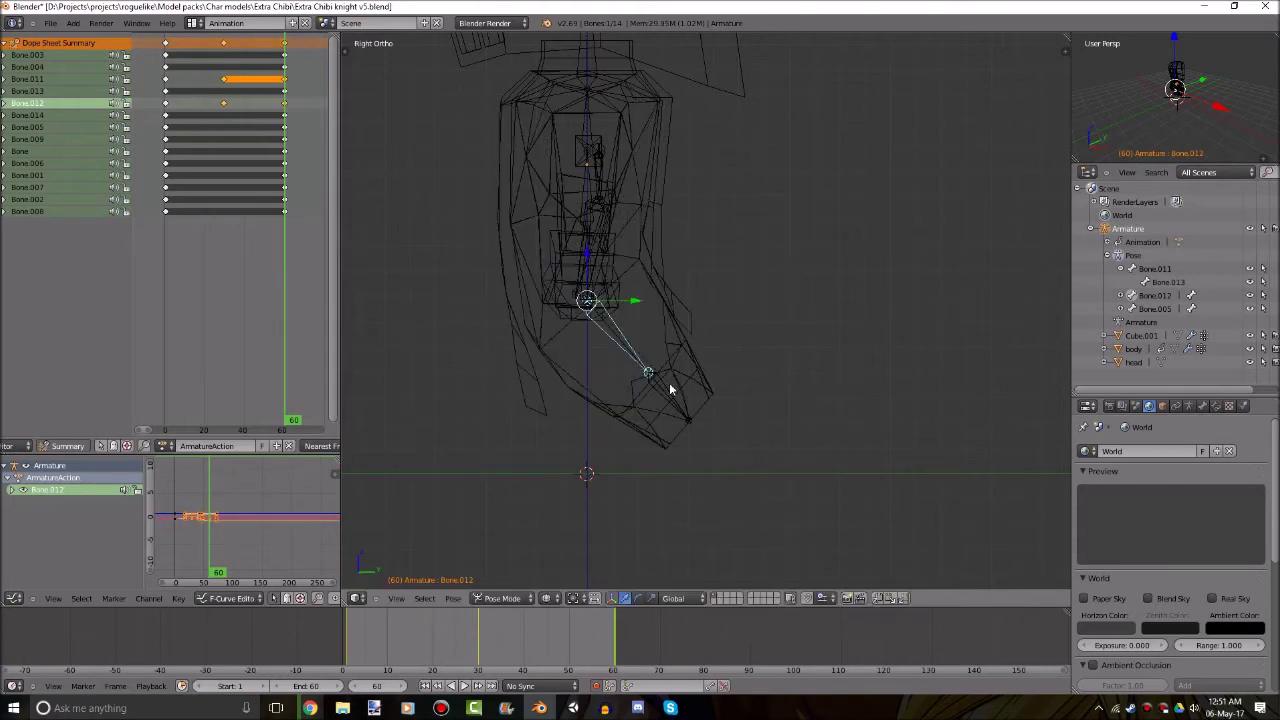
# Rotate the other upper leg bone, Bone.011, by 90° in the right view at frame 60 so it swings forward.
pyautogui.moveTo(669, 382); pyautogui.dragTo(727, 353, button='middle')
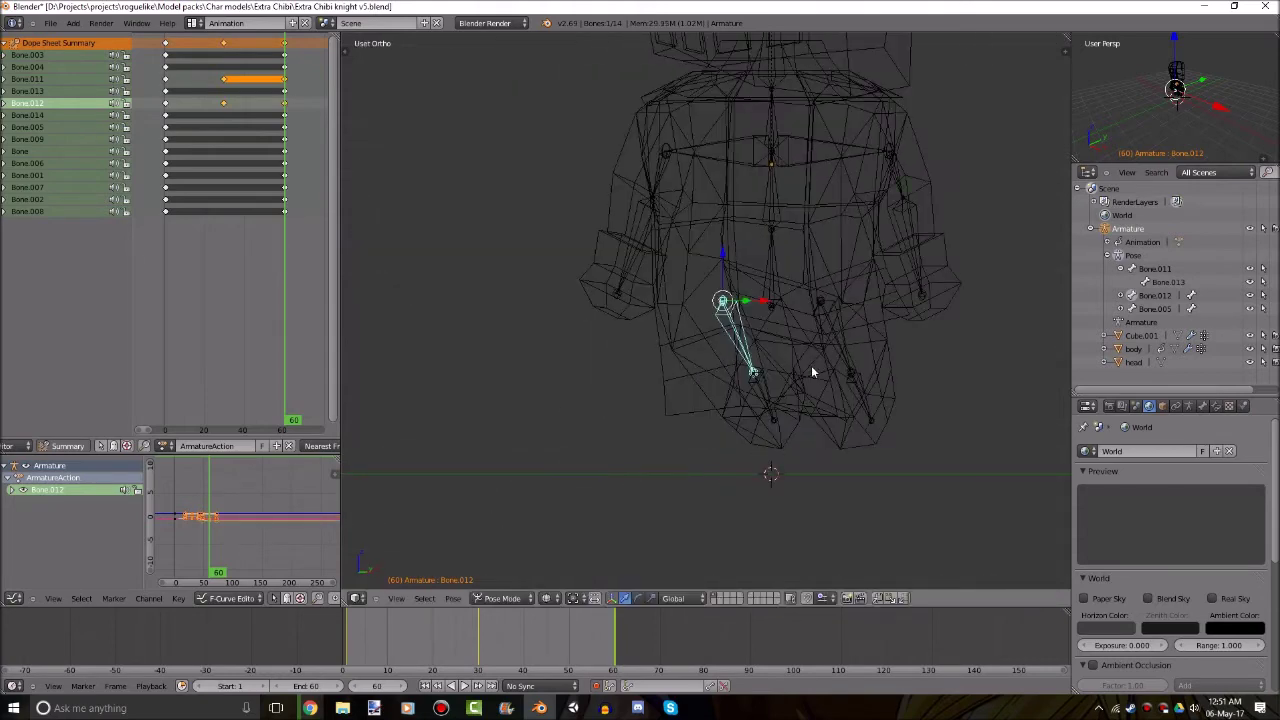
pyautogui.rightClick(848, 366)
pyautogui.press('KP_3')
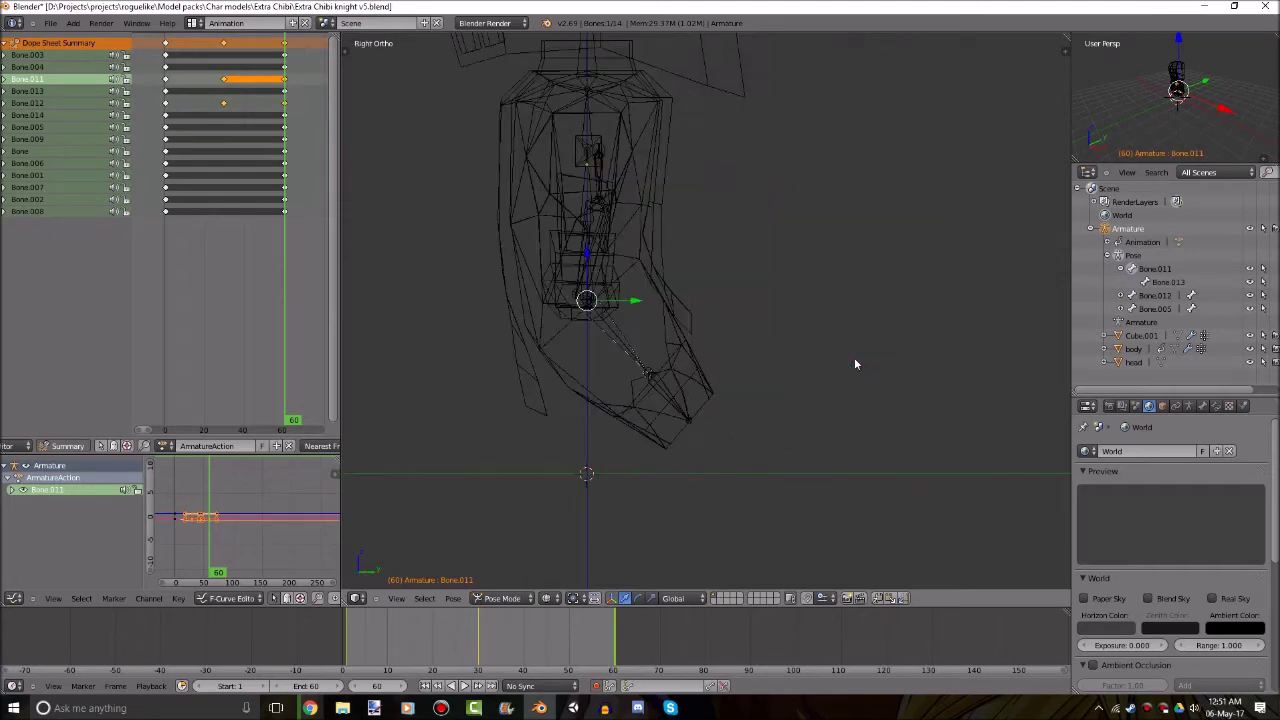
pyautogui.write('r90')
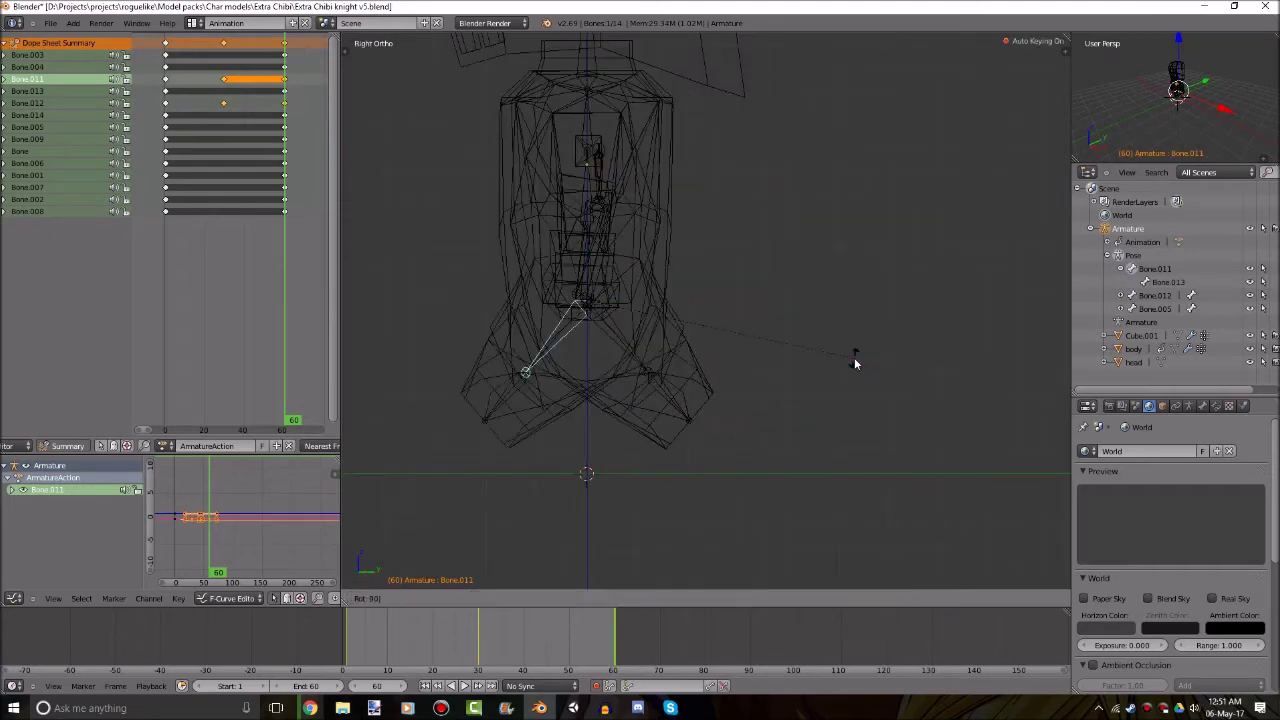
pyautogui.press('Return')
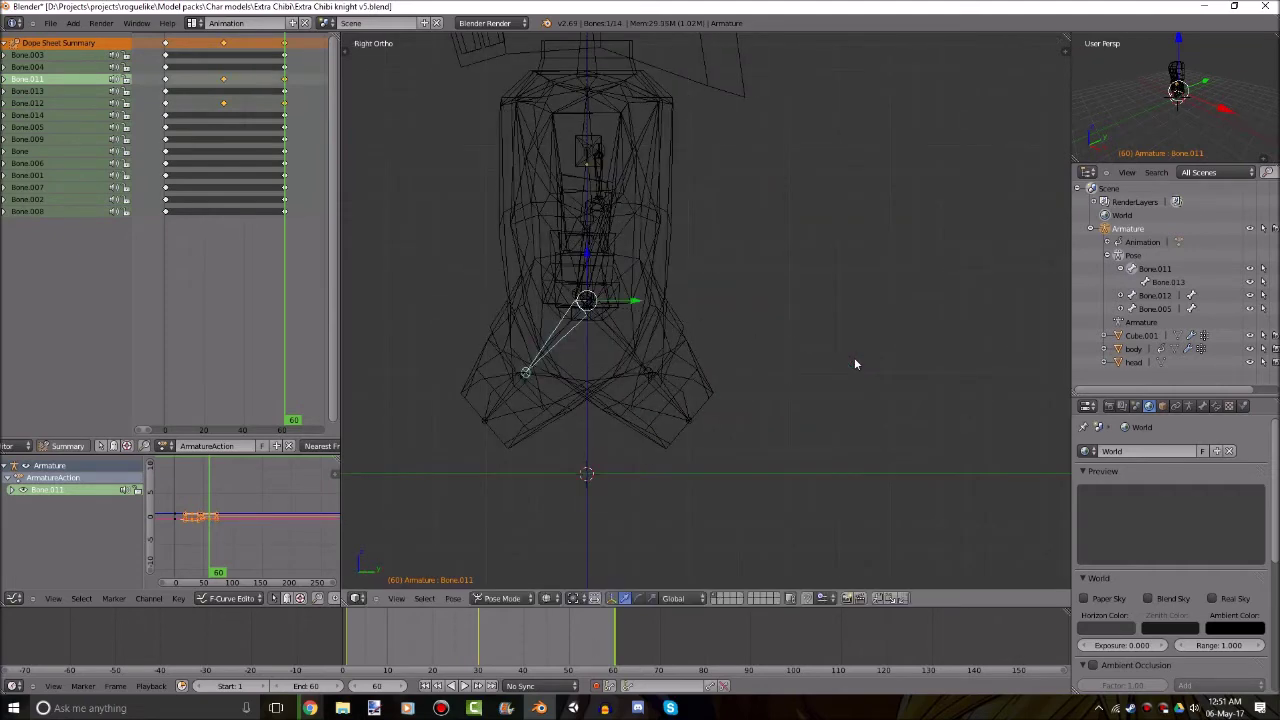
# Select all bones and copy their frame 60 pose to frame 1.
pyautogui.press('a')
pyautogui.scroll(-4, 793, 359)
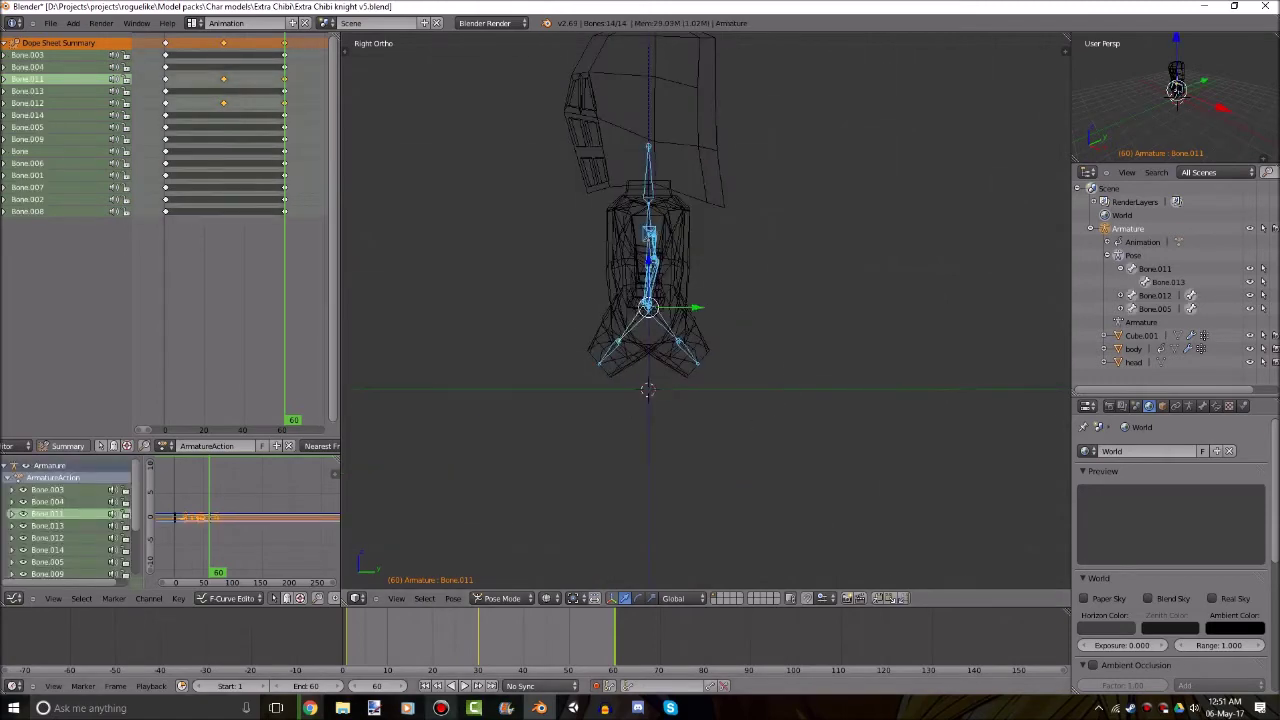
pyautogui.click(425, 684)
pyautogui.hotkey('ctrl', 'v')
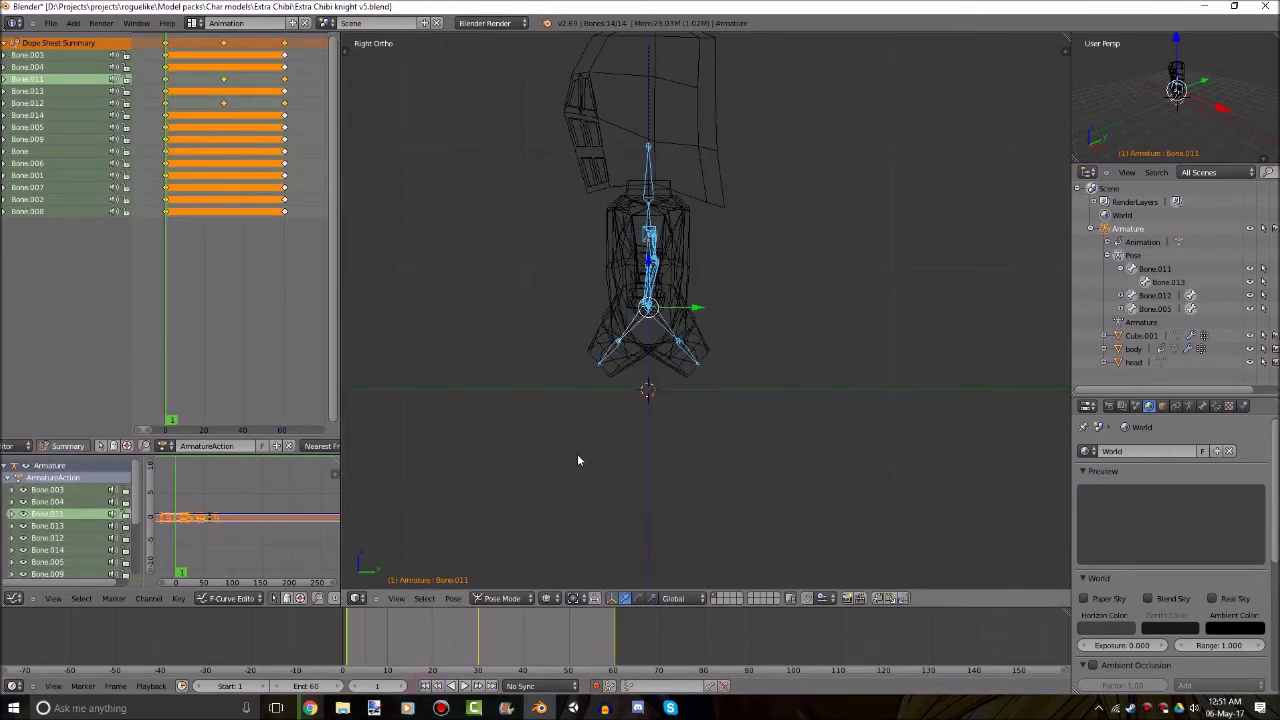
# Deselect the bones and play the animation in solid shading to preview the leg swing.
pyautogui.press('z')
pyautogui.press('a')
pyautogui.scroll(3, 577, 454)
pyautogui.moveTo(577, 454); pyautogui.dragTo(646, 494, button='middle')
pyautogui.click(466, 685)
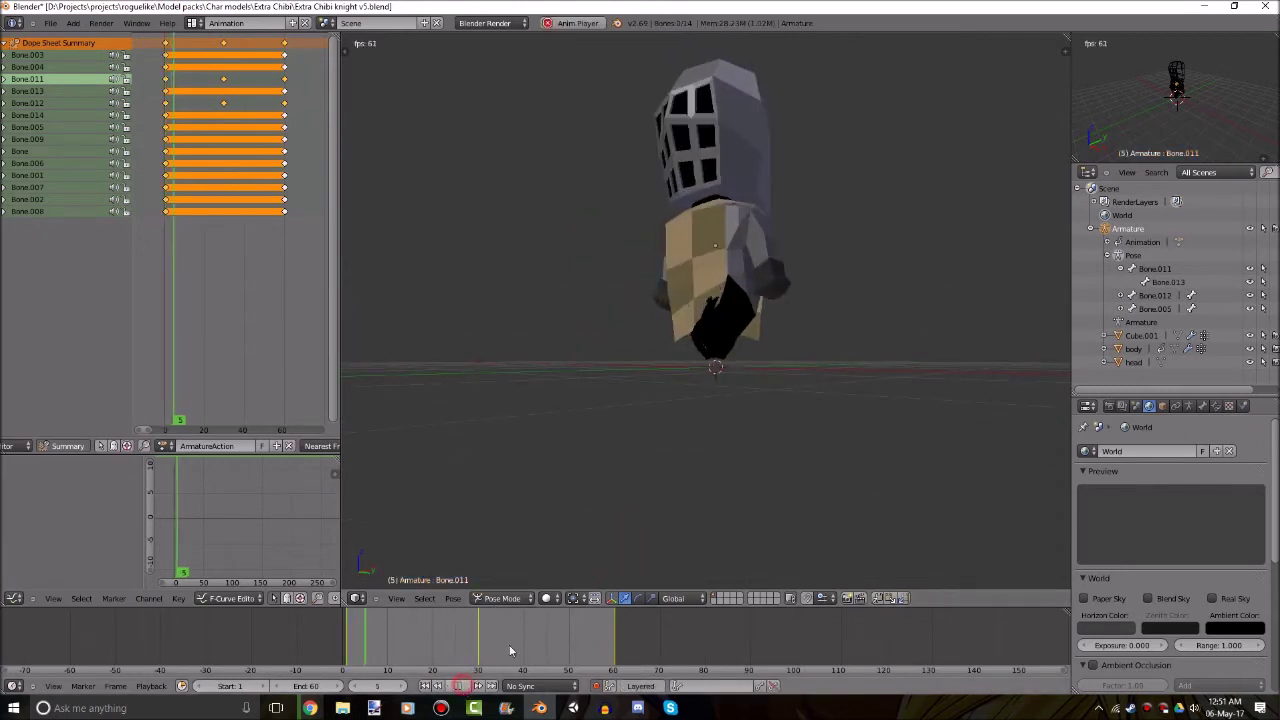
pyautogui.scroll(1, 730, 413)
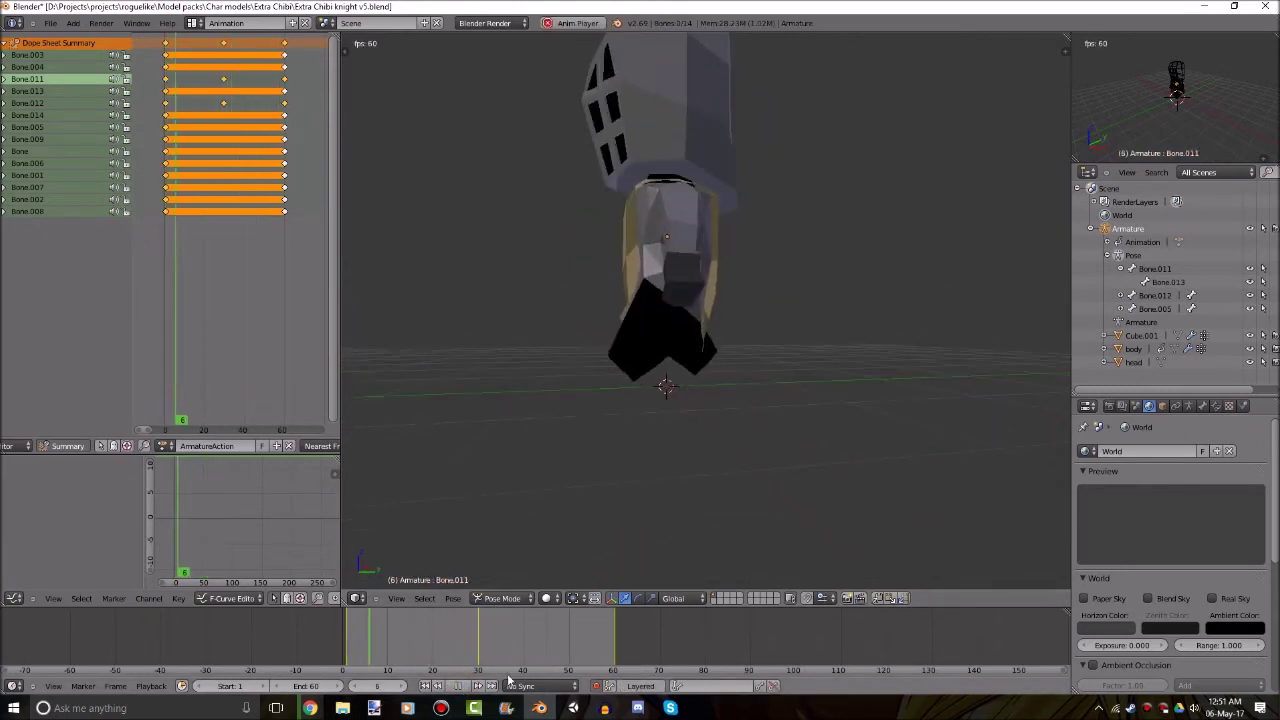
pyautogui.click(457, 685)
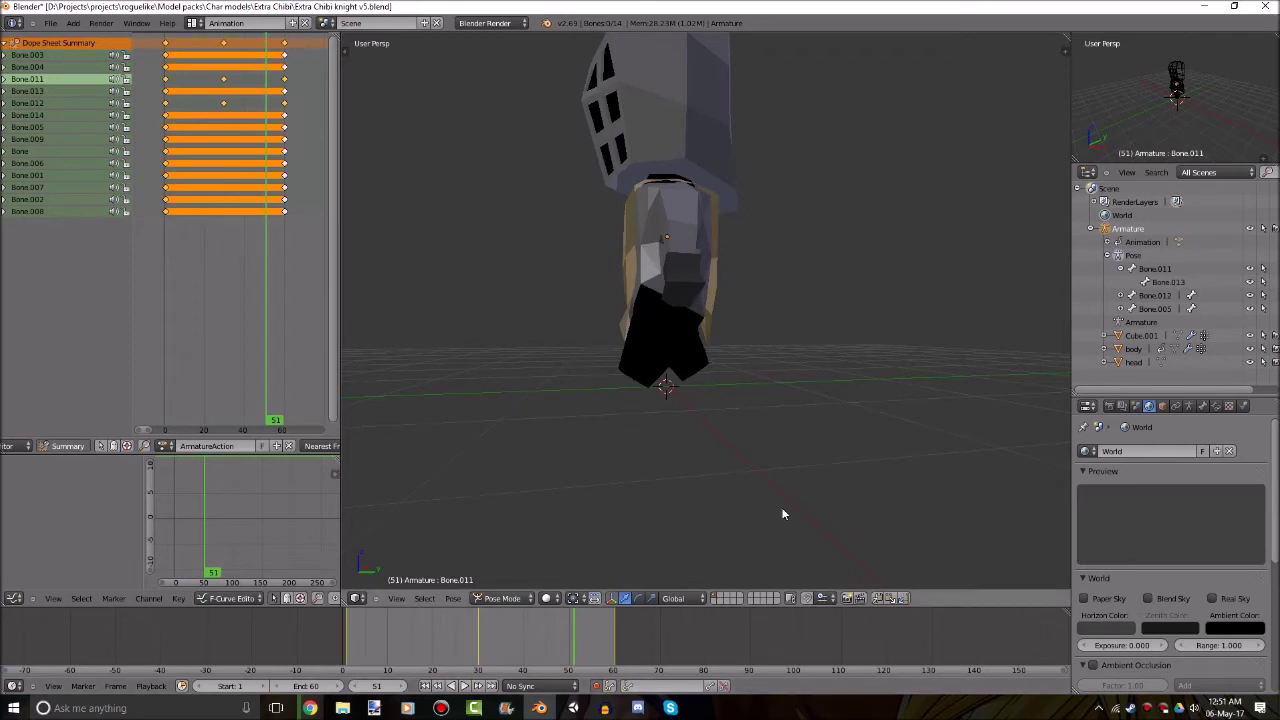
# Show the legs in right orthographic wireframe view and select the backward leg's lower bone, Bone.013, at frame 30.
pyautogui.press('KP_3')
pyautogui.press('KP_5')
pyautogui.scroll(4, 620, 408)
pyautogui.moveTo(480, 668); pyautogui.dragTo(598, 656)
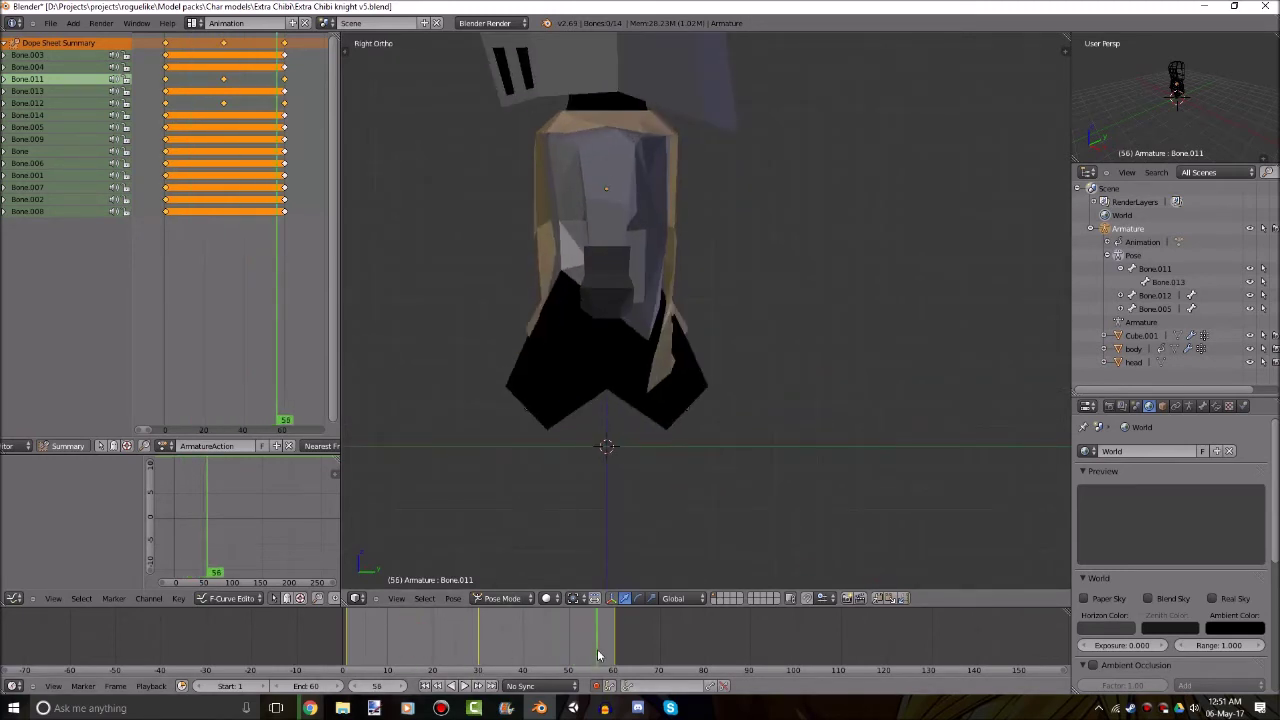
pyautogui.scroll(3, 576, 396)
pyautogui.press('z')
pyautogui.click(478, 622)
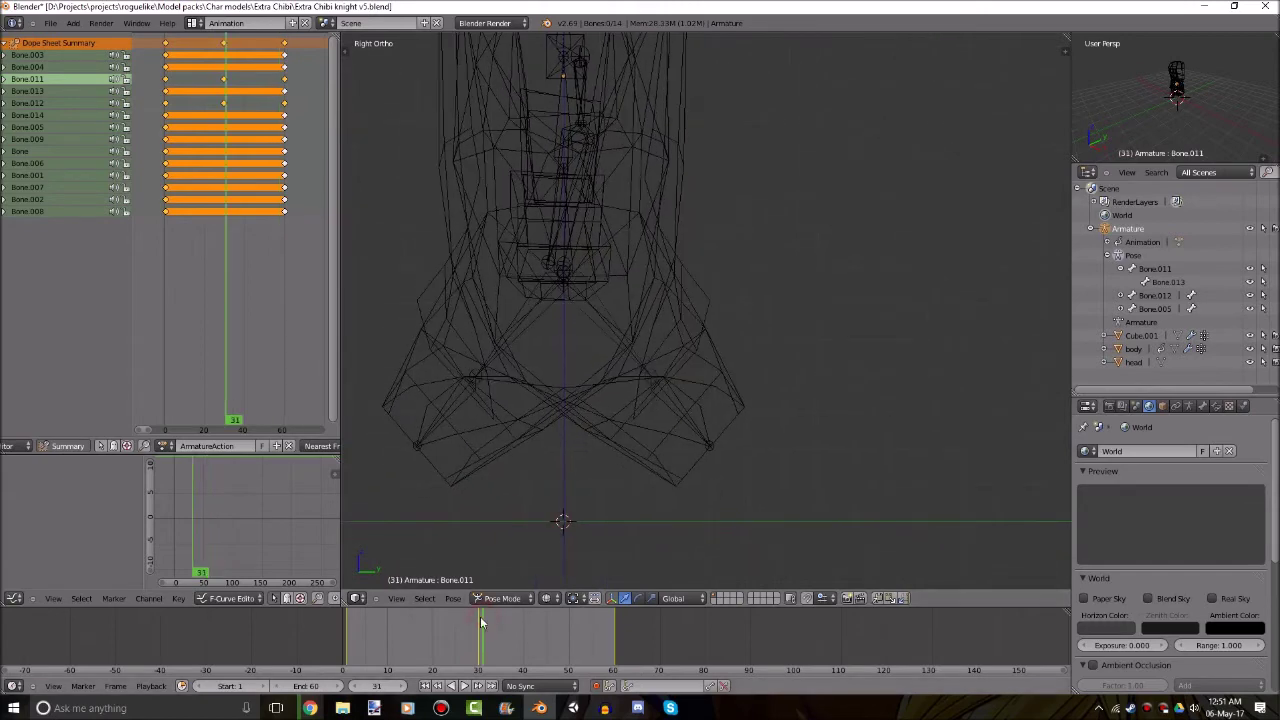
pyautogui.hotkey('ctrl', 'Tab')
pyautogui.rightClick(697, 407)
pyautogui.rightClick(685, 415)
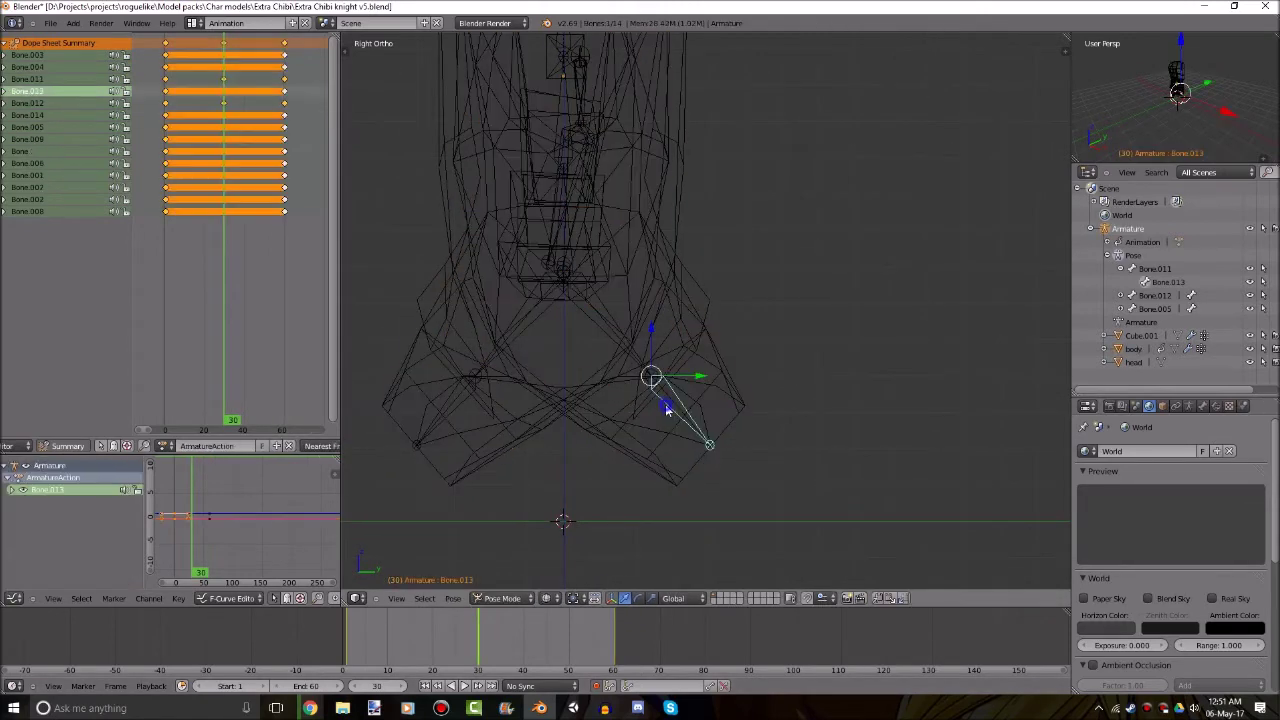
pyautogui.press('r')
pyautogui.press('x')
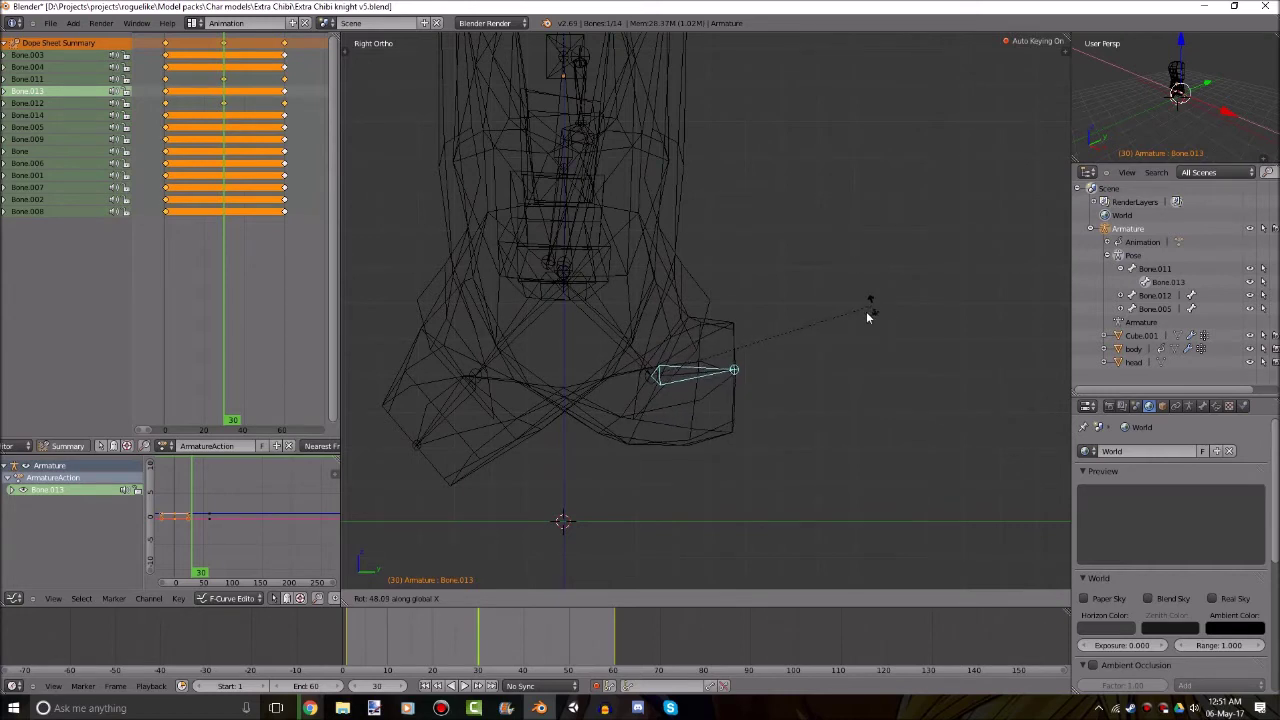
pyautogui.press('Escape')
# Rotate the lower leg bone Bone.013 by 30° about the global X axis at frame 30 to bend the knee.
pyautogui.press('r')
pyautogui.press('x')
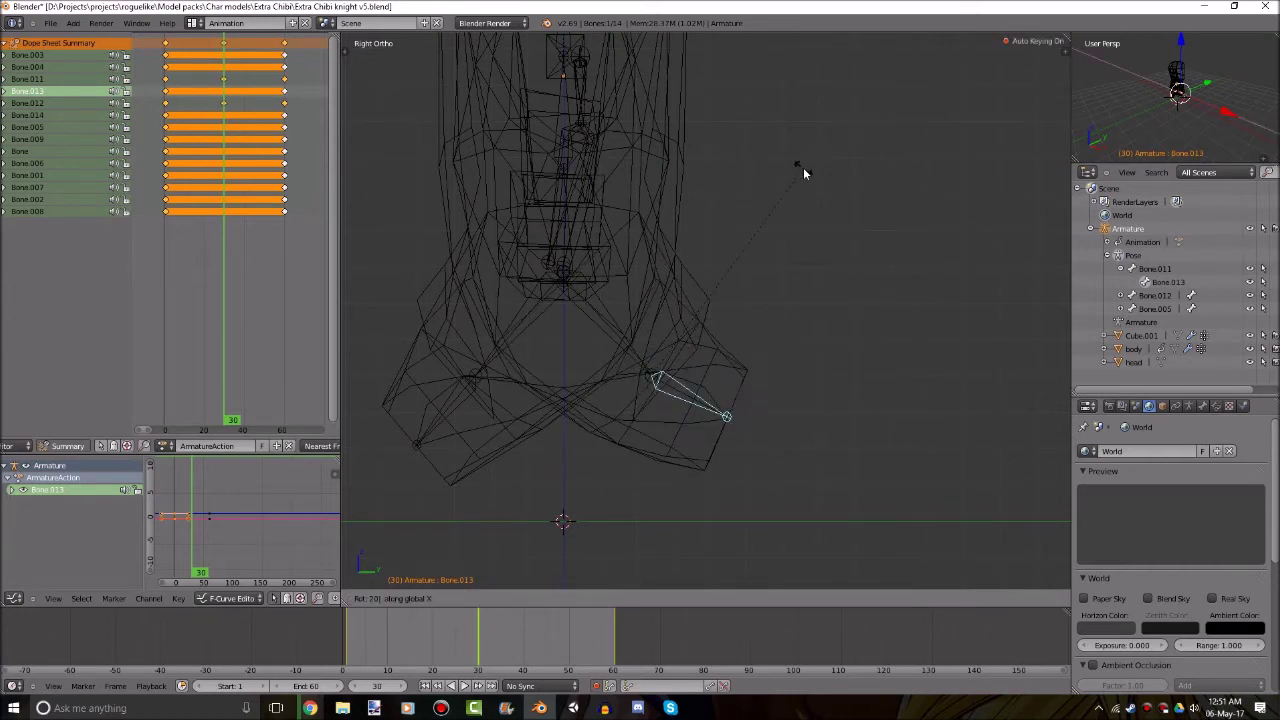
pyautogui.press('BackSpace')
pyautogui.press('BackSpace')
pyautogui.write('z')
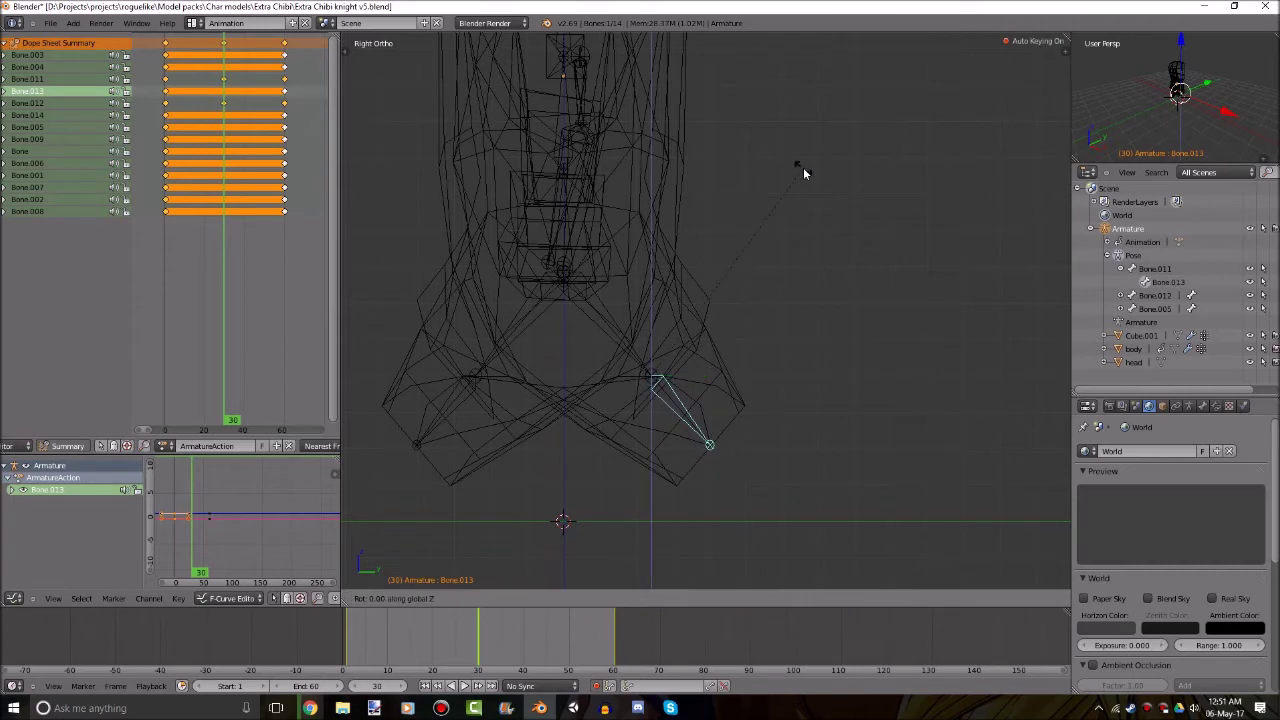
pyautogui.write('30')
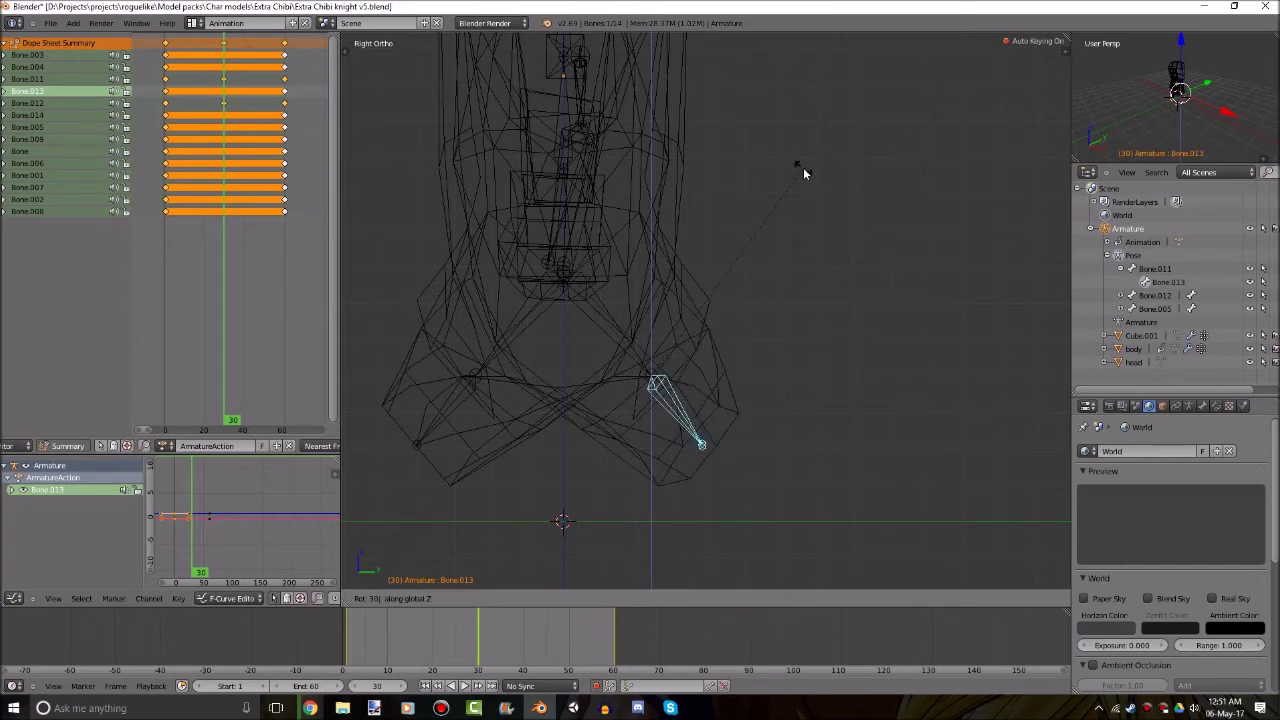
pyautogui.write('yx')
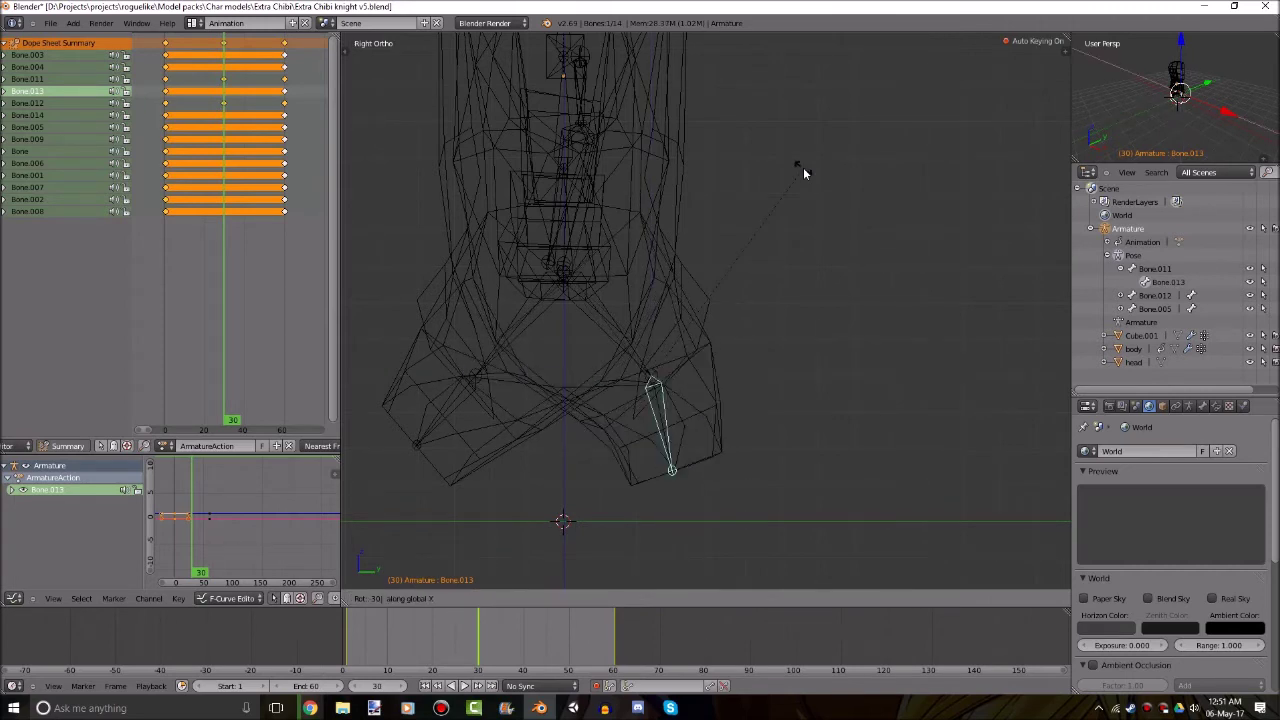
pyautogui.press('Return')
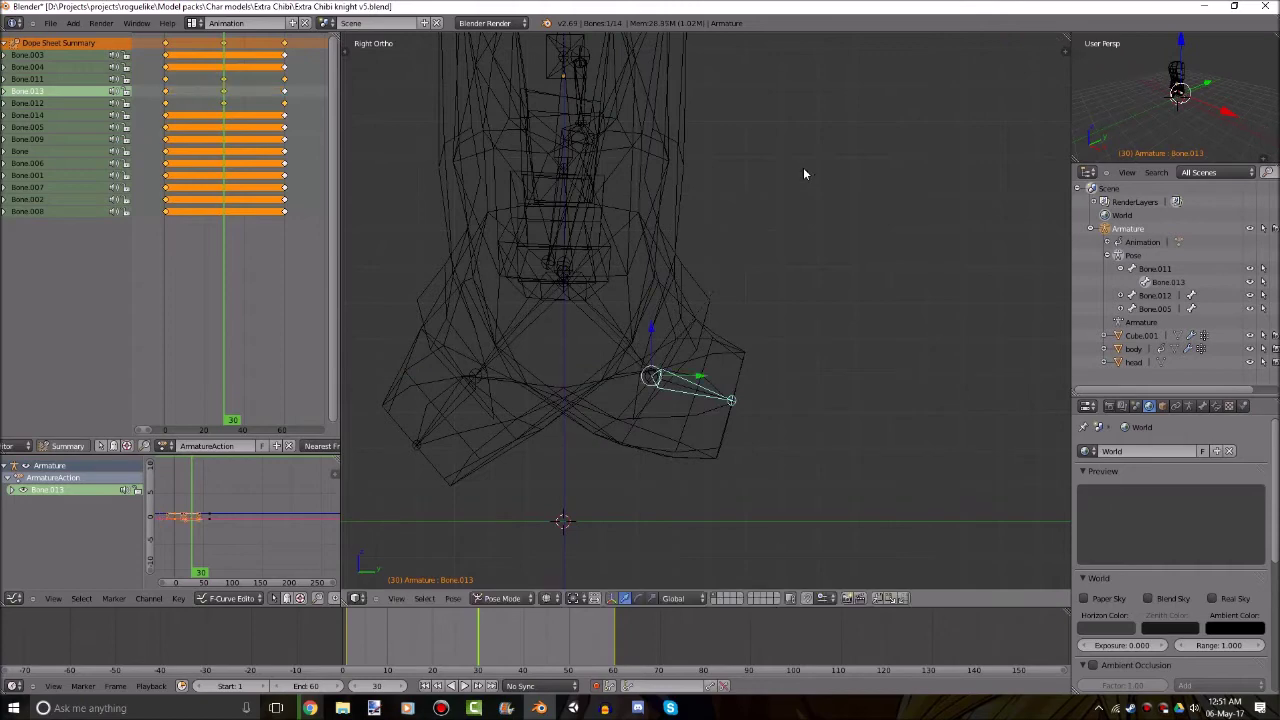
# Rotate the backward leg's lower bone, Bone.014, about the global X axis at frame 61 to bend its knee.
pyautogui.press('KP_1')
pyautogui.press('KP_3')
pyautogui.moveTo(579, 627); pyautogui.dragTo(617, 637)
pyautogui.rightClick(678, 406)
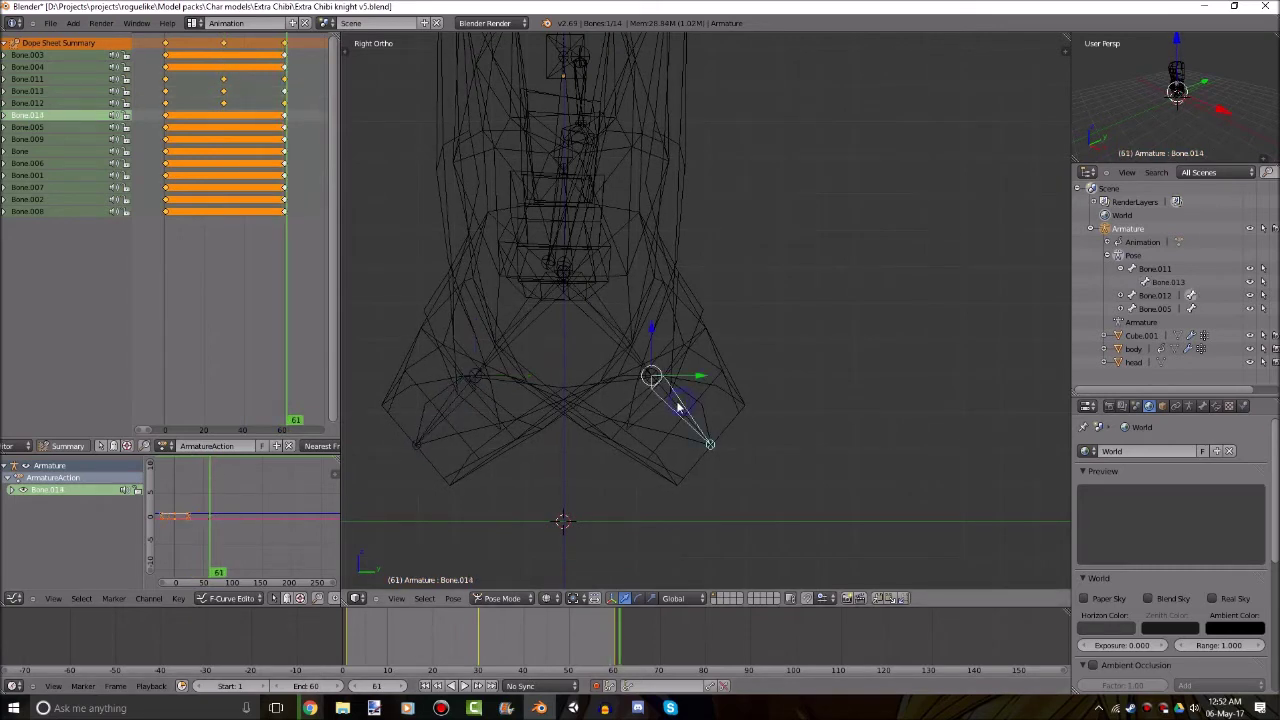
pyautogui.press('r')
pyautogui.press('x')
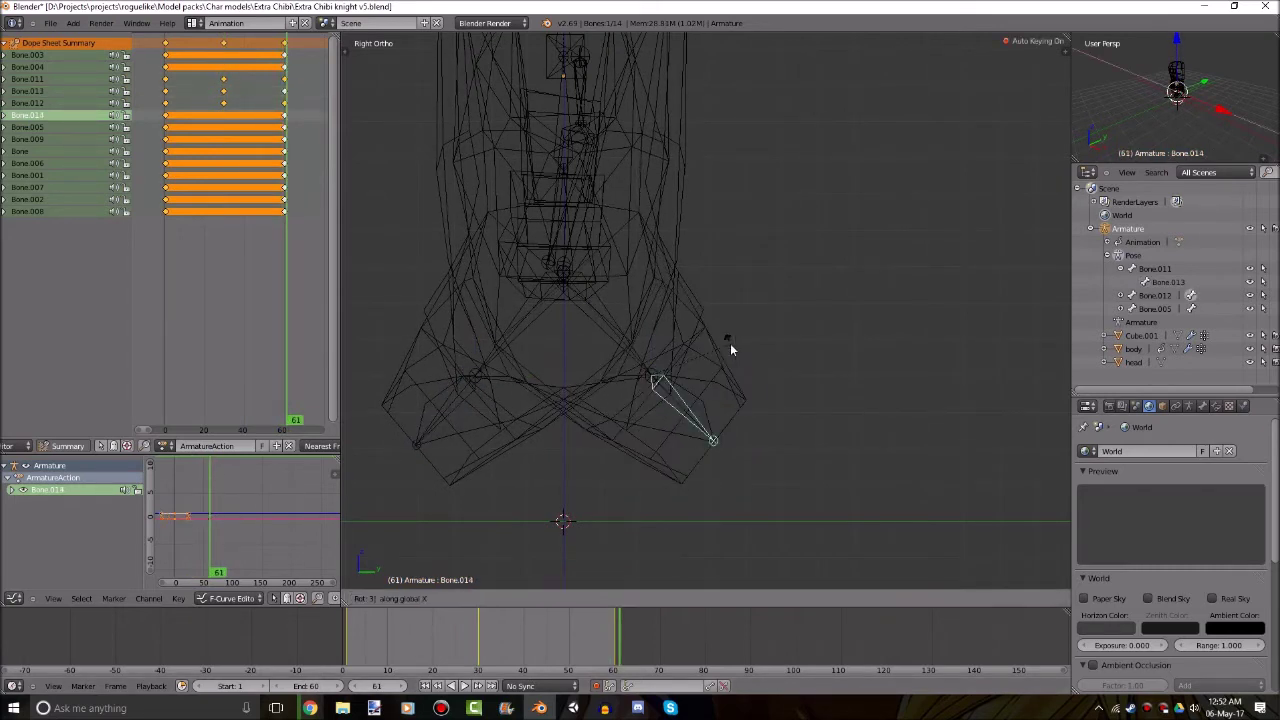
pyautogui.click(730, 350)
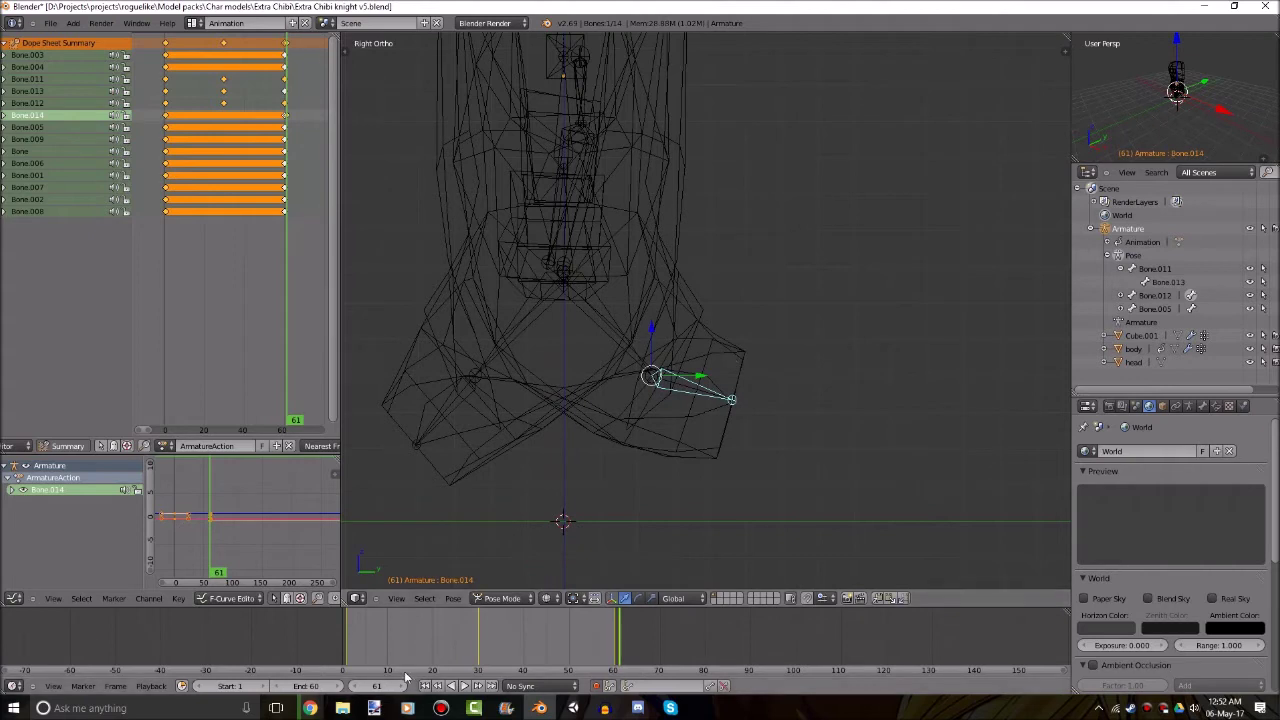
# Key Bone.014's bent pose at frame 60 and try to paste it onto frame 1.
pyautogui.moveTo(619, 632); pyautogui.dragTo(615, 630)
pyautogui.hotkey('alt', 'i')
pyautogui.click(802, 498)
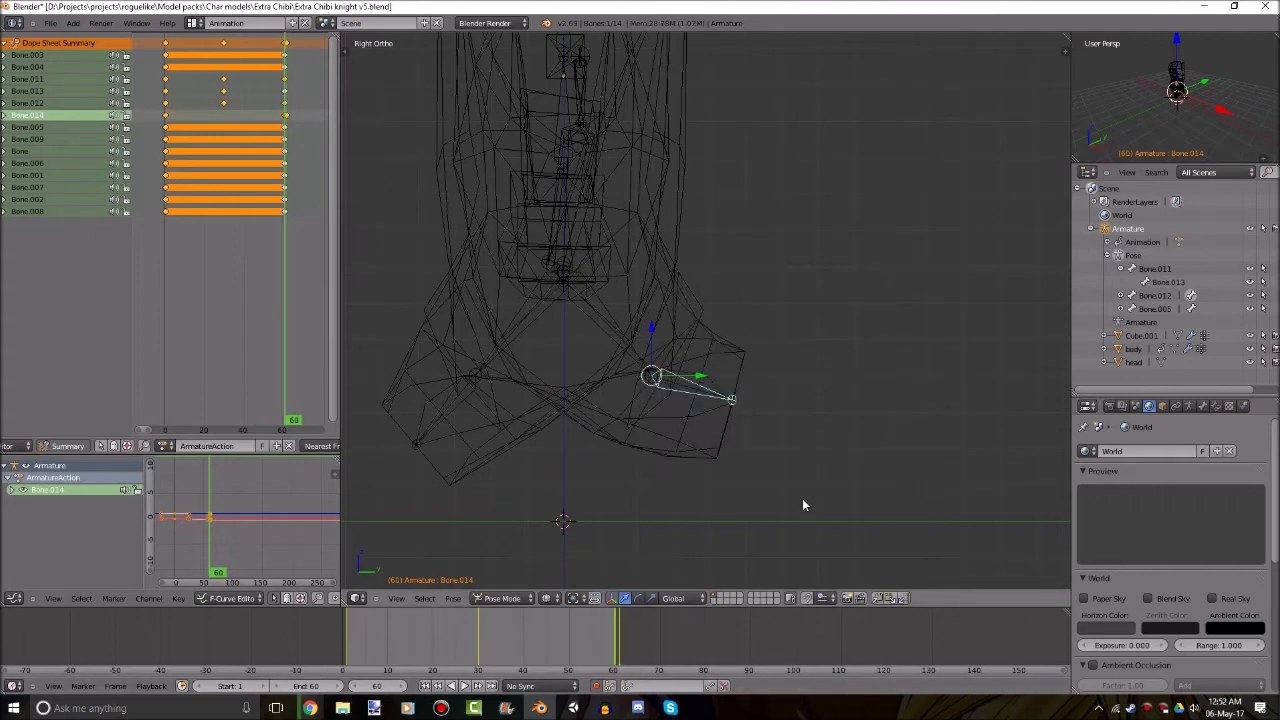
pyautogui.click(347, 634)
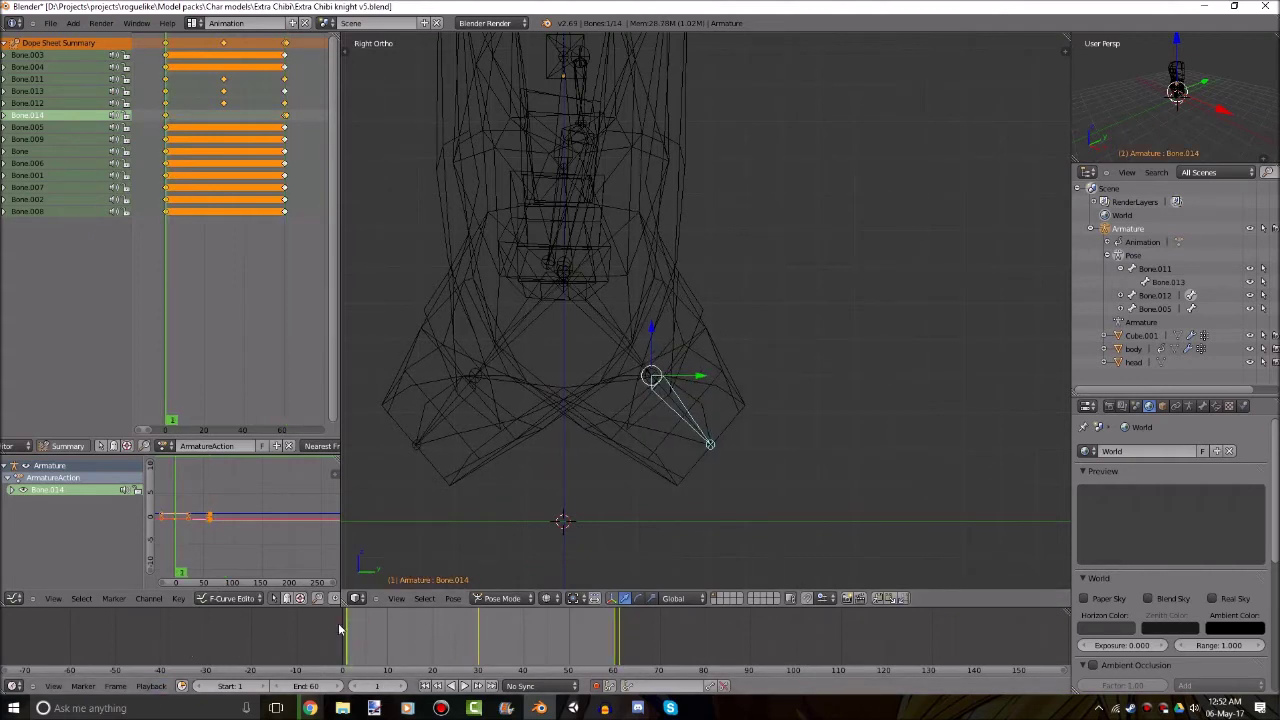
pyautogui.hotkey('ctrl', 'v')
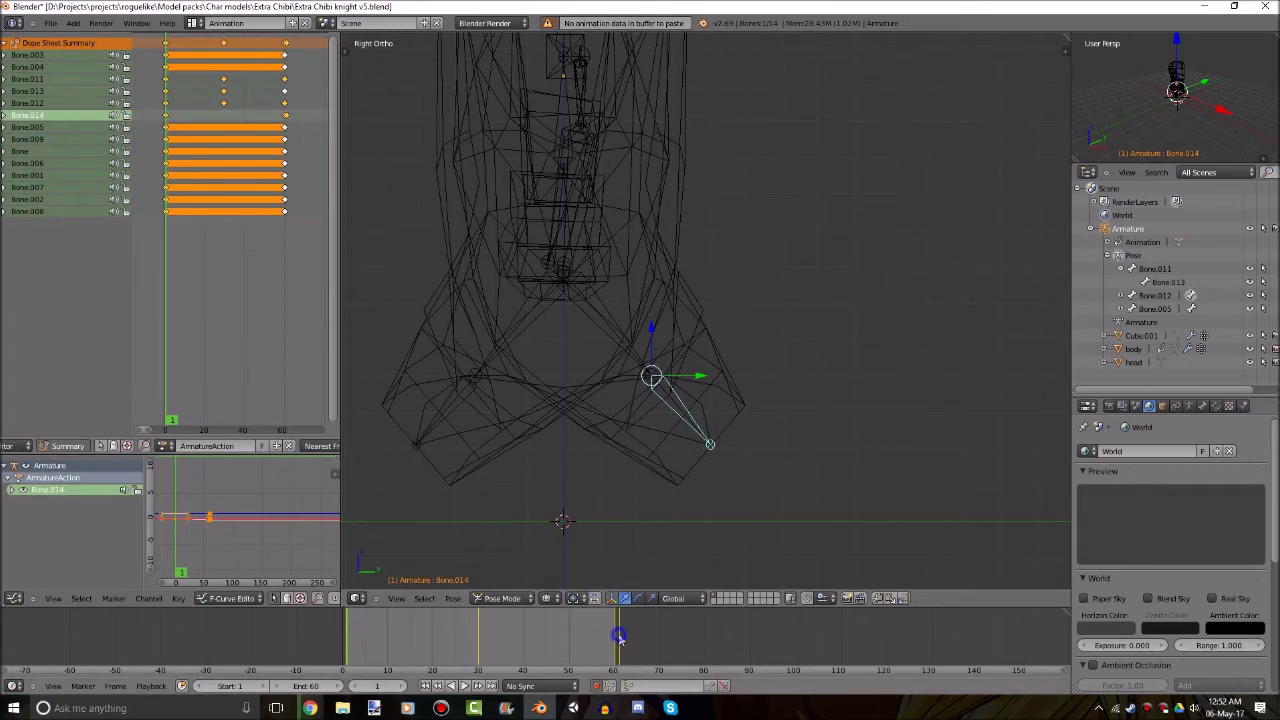
# Delete Bone.014's stray keyframe at frame 61 from the dope sheet.
pyautogui.moveTo(619, 637); pyautogui.dragTo(619, 640)
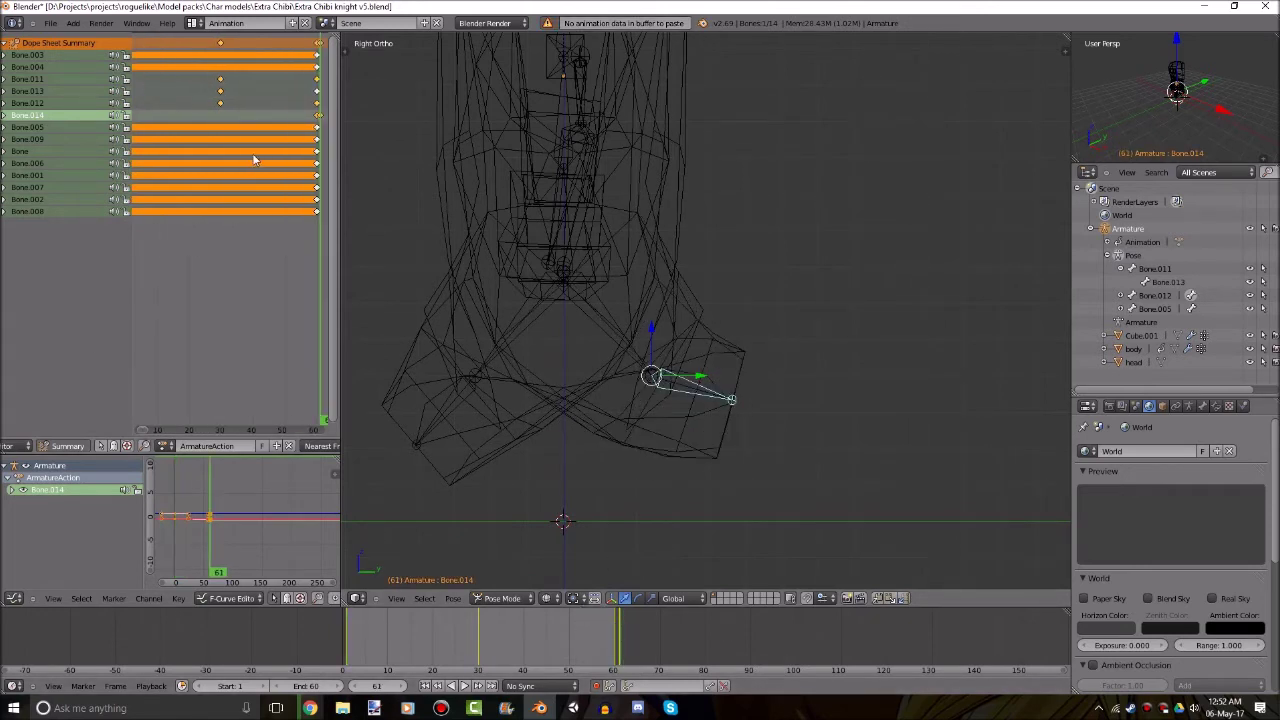
pyautogui.scroll(4, 180, 194)
pyautogui.scroll(5, 243, 137)
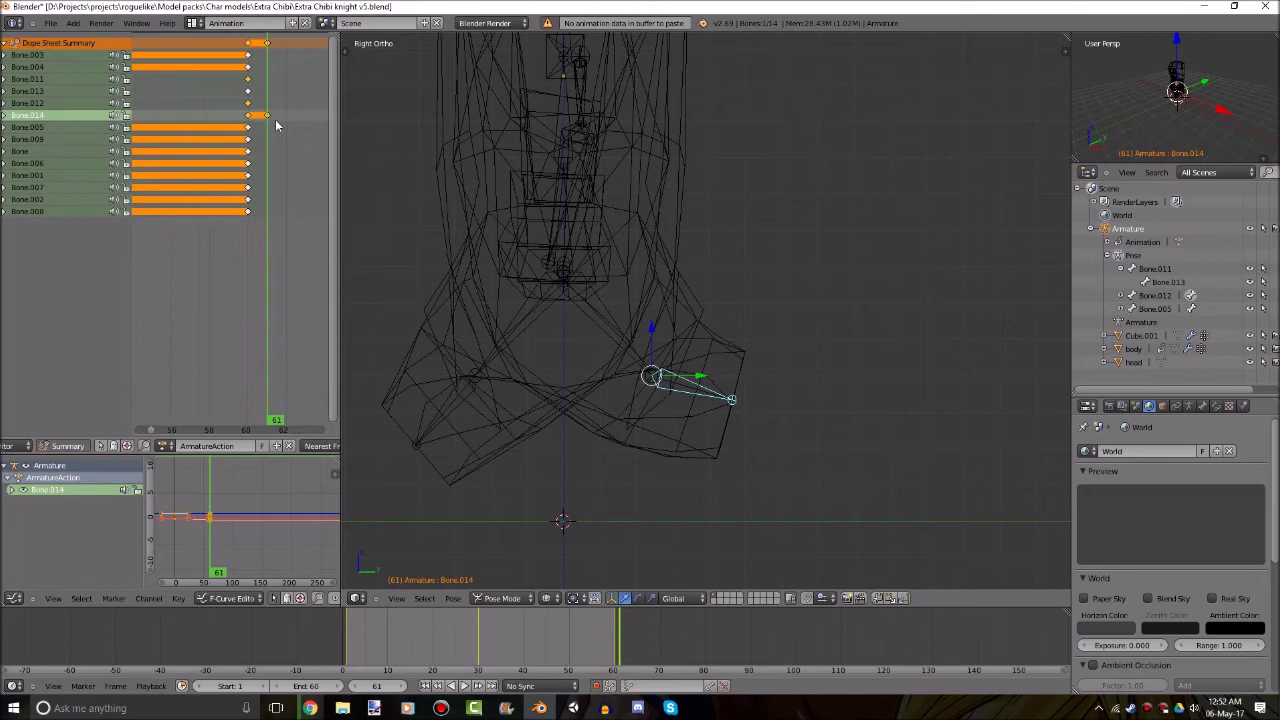
pyautogui.click(268, 43)
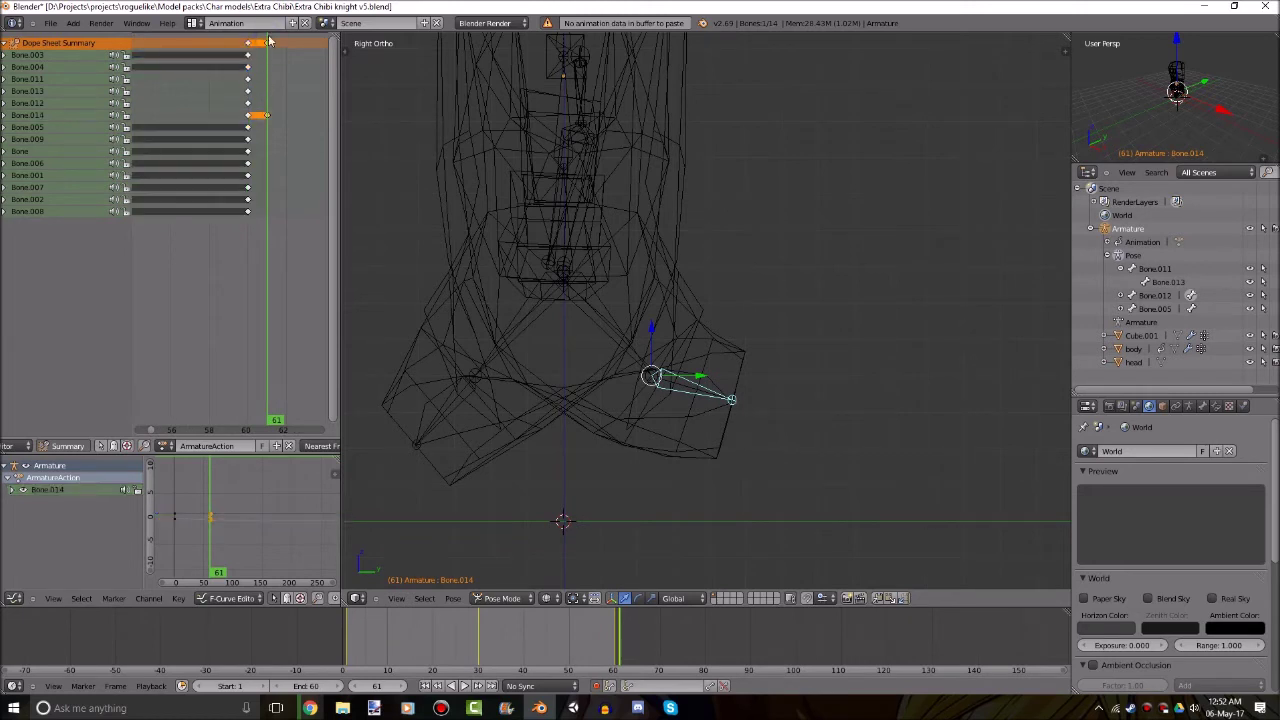
pyautogui.click(266, 116)
pyautogui.press('x')
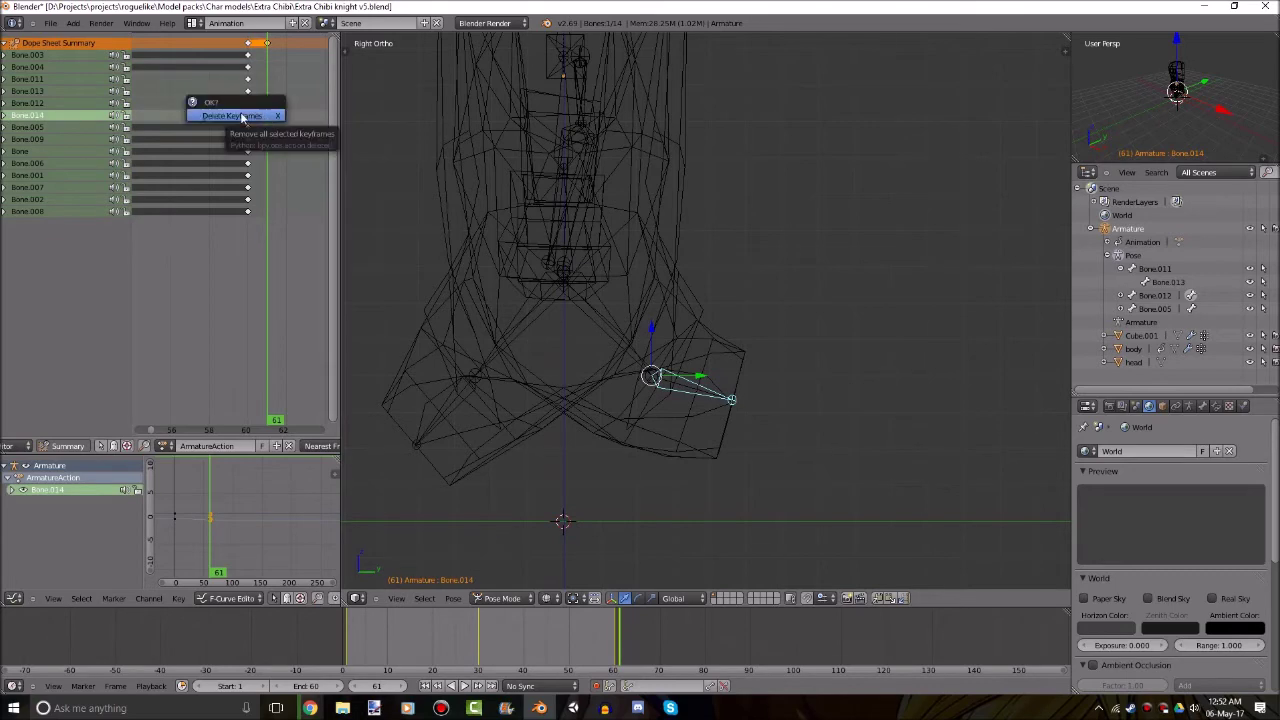
pyautogui.click(232, 116)
# Deselect all bones and play the animation in solid shading from the right orthographic view to preview both knee bends.
pyautogui.scroll(-5, 680, 285)
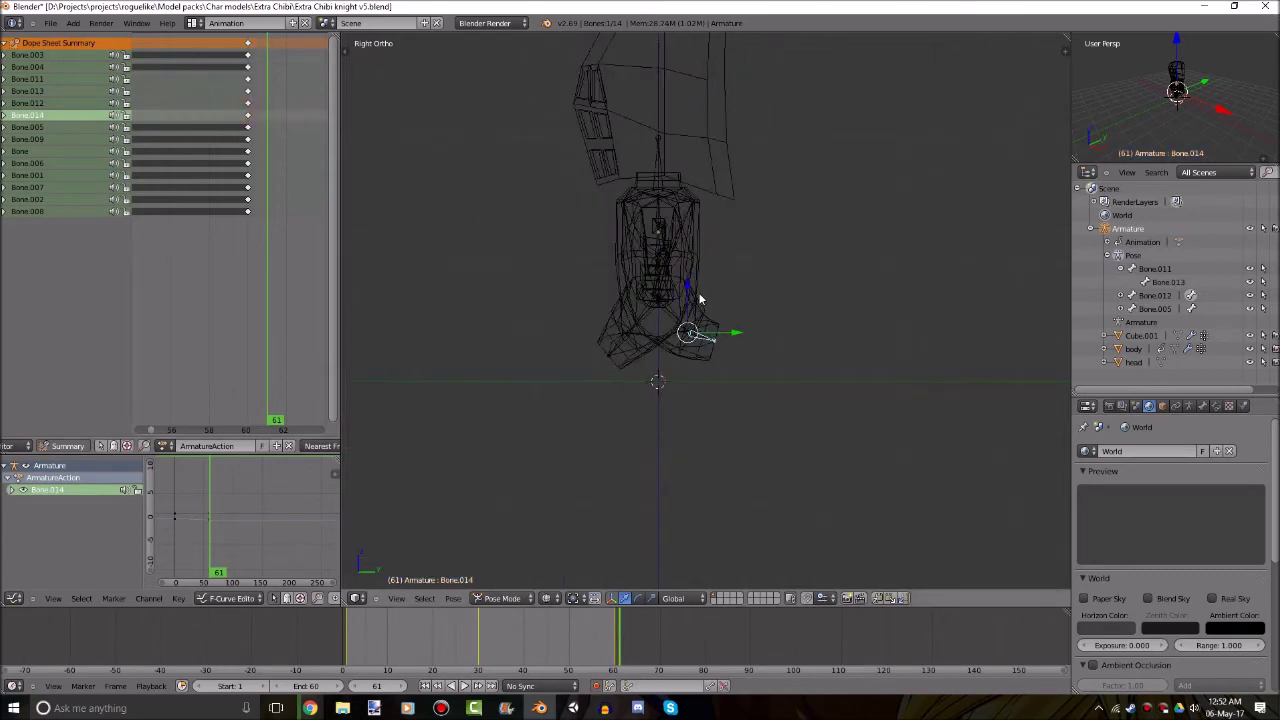
pyautogui.press('KP_5')
pyautogui.press('z')
pyautogui.press('a')
pyautogui.moveTo(783, 271); pyautogui.dragTo(742, 374, button='middle')
pyautogui.scroll(-2, 754, 360)
pyautogui.press('KP_3')
pyautogui.press('KP_5')
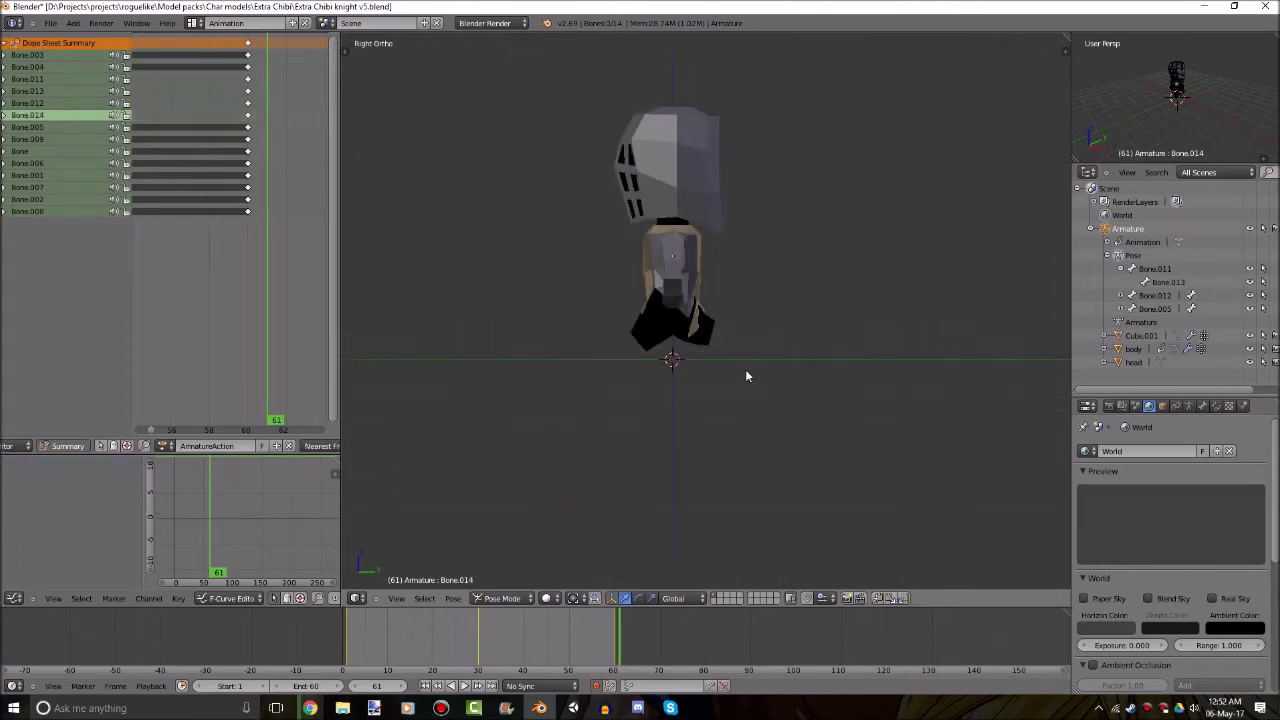
pyautogui.scroll(3, 745, 370)
pyautogui.click(463, 686)
pyautogui.scroll(-2, 723, 414)
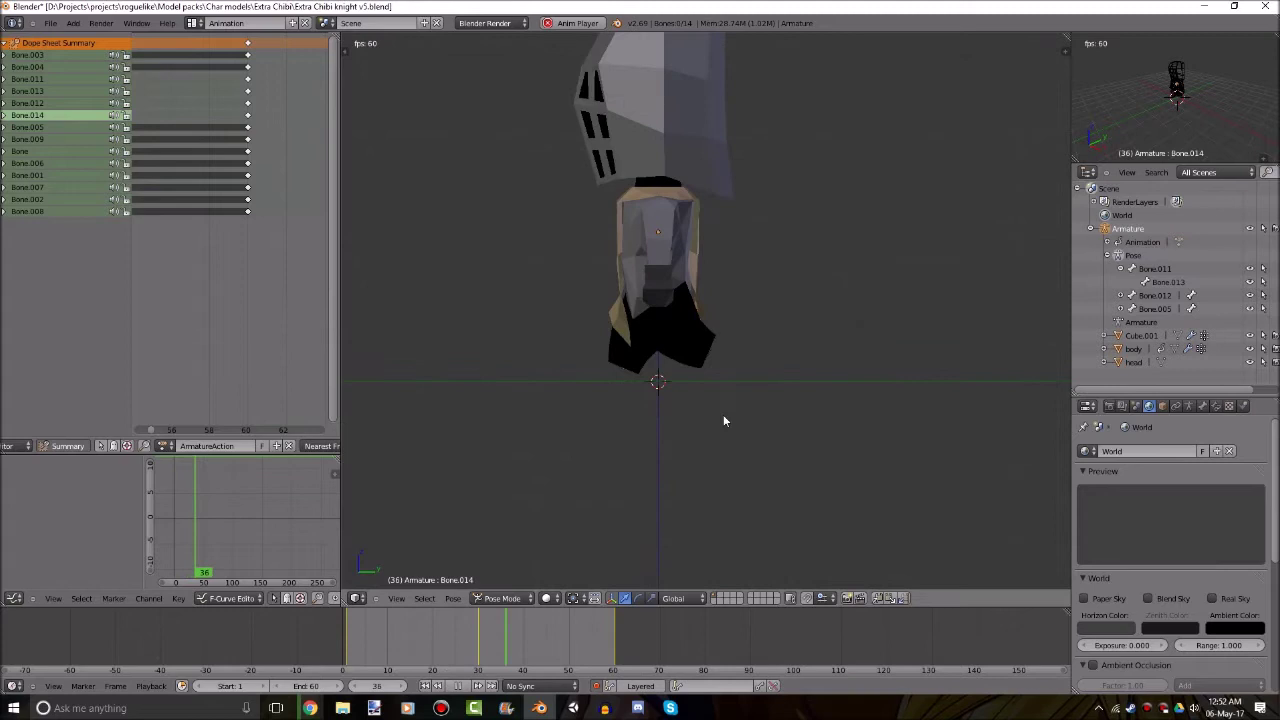
pyautogui.click(459, 686)
# Go to frame 30 in right orthographic wireframe view and select the forward leg's upper bone, Bone.012.
pyautogui.click(390, 640)
pyautogui.moveTo(373, 638); pyautogui.dragTo(467, 616)
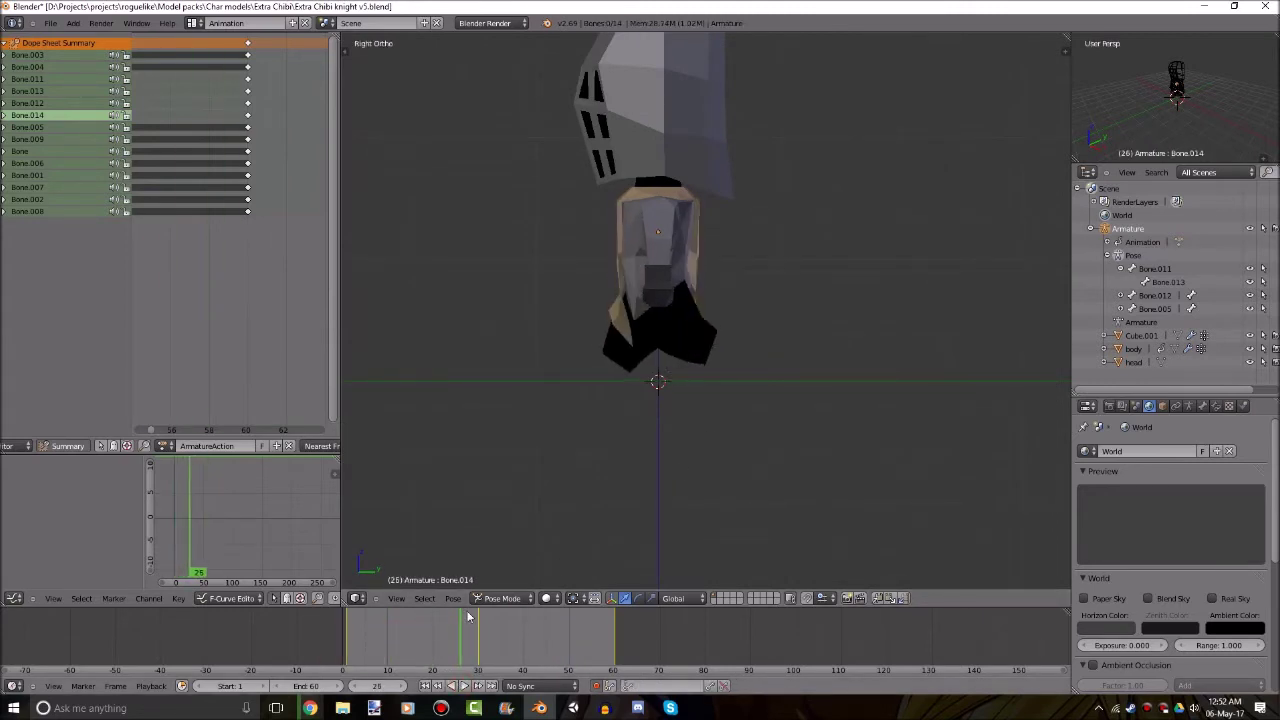
pyautogui.scroll(3, 570, 418)
pyautogui.press('z')
pyautogui.rightClick(560, 355)
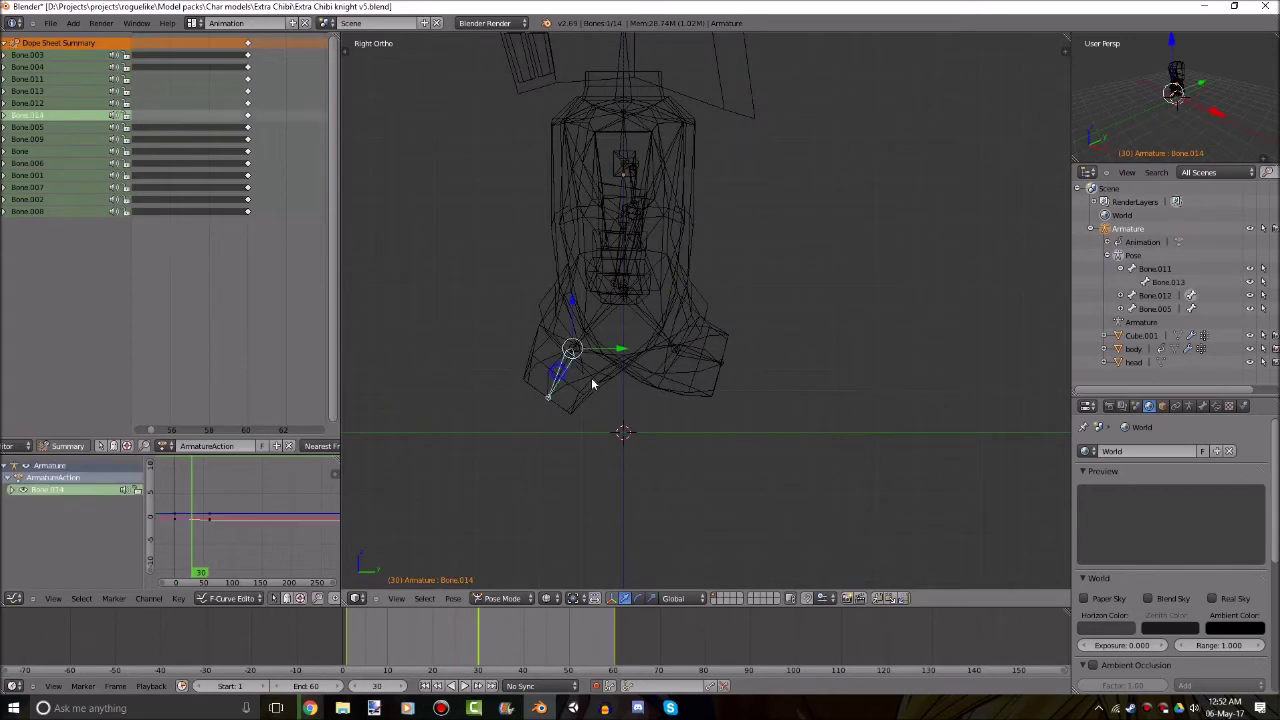
pyautogui.scroll(1, 600, 300)
pyautogui.press('a')
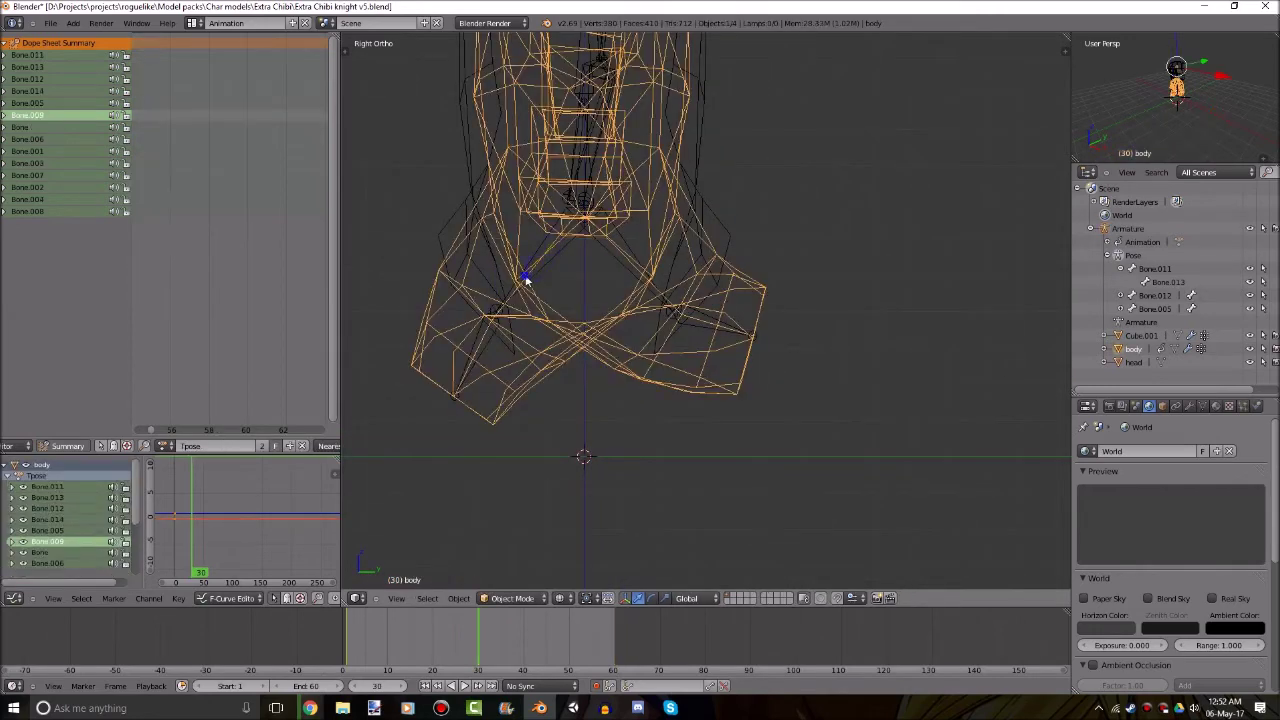
pyautogui.rightClick(530, 278)
pyautogui.moveTo(597, 293); pyautogui.dragTo(731, 262, button='middle')
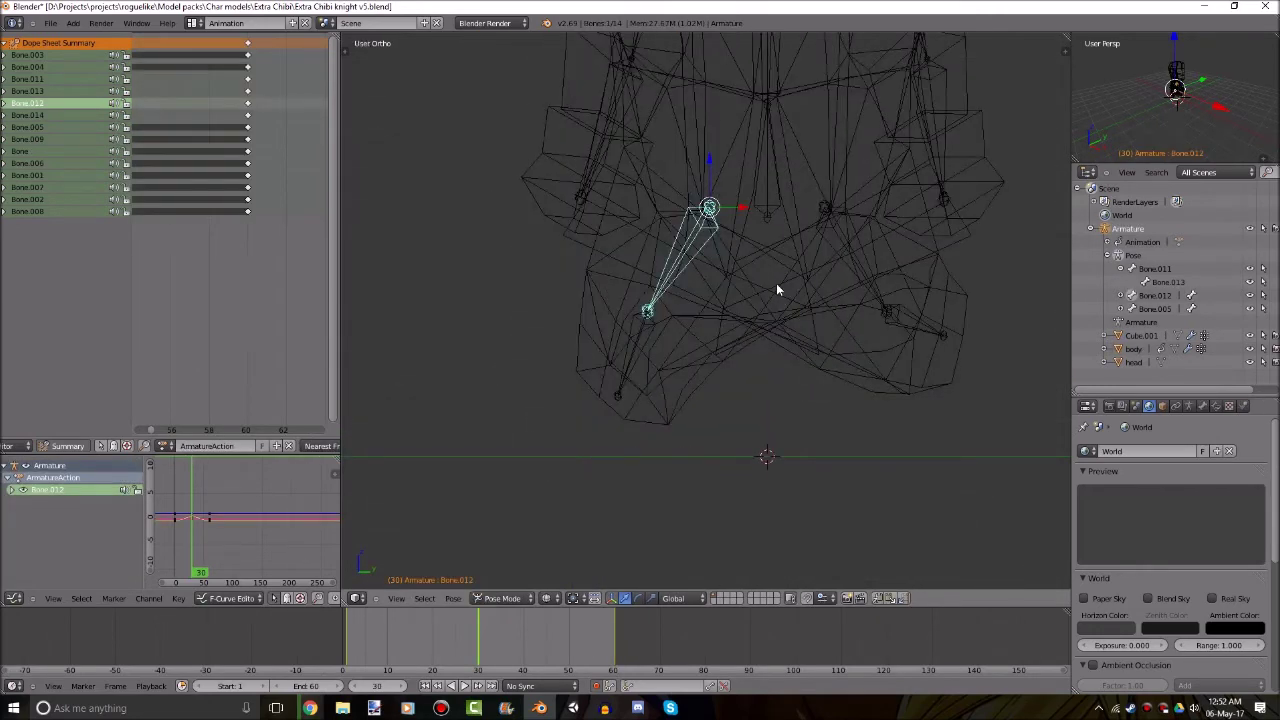
pyautogui.press('g')
pyautogui.rightClick(762, 251)
pyautogui.press('KP_3')
pyautogui.keyDown('shift'); pyautogui.moveTo(787, 338); pyautogui.dragTo(815, 305, button='middle'); pyautogui.keyUp('shift')
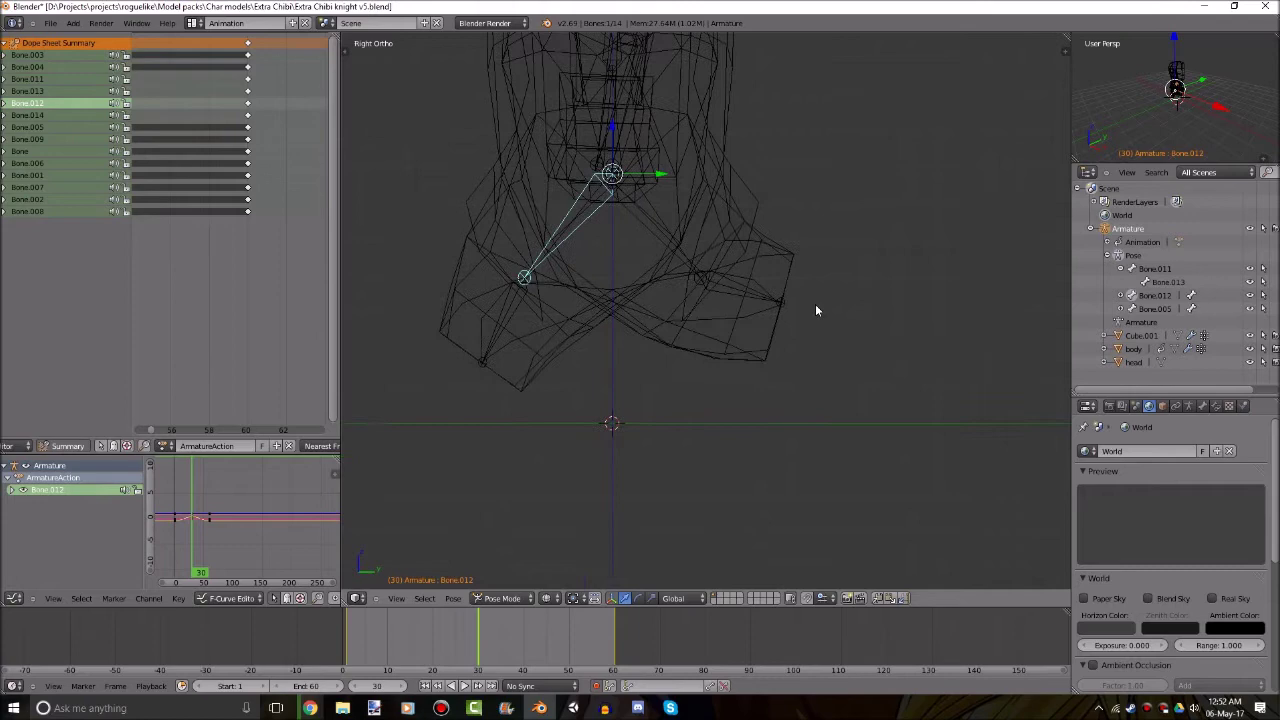
# Rotate Bone.012 to a more upright angle at frame 30 and shift it slightly forward and down.
pyautogui.press('g')
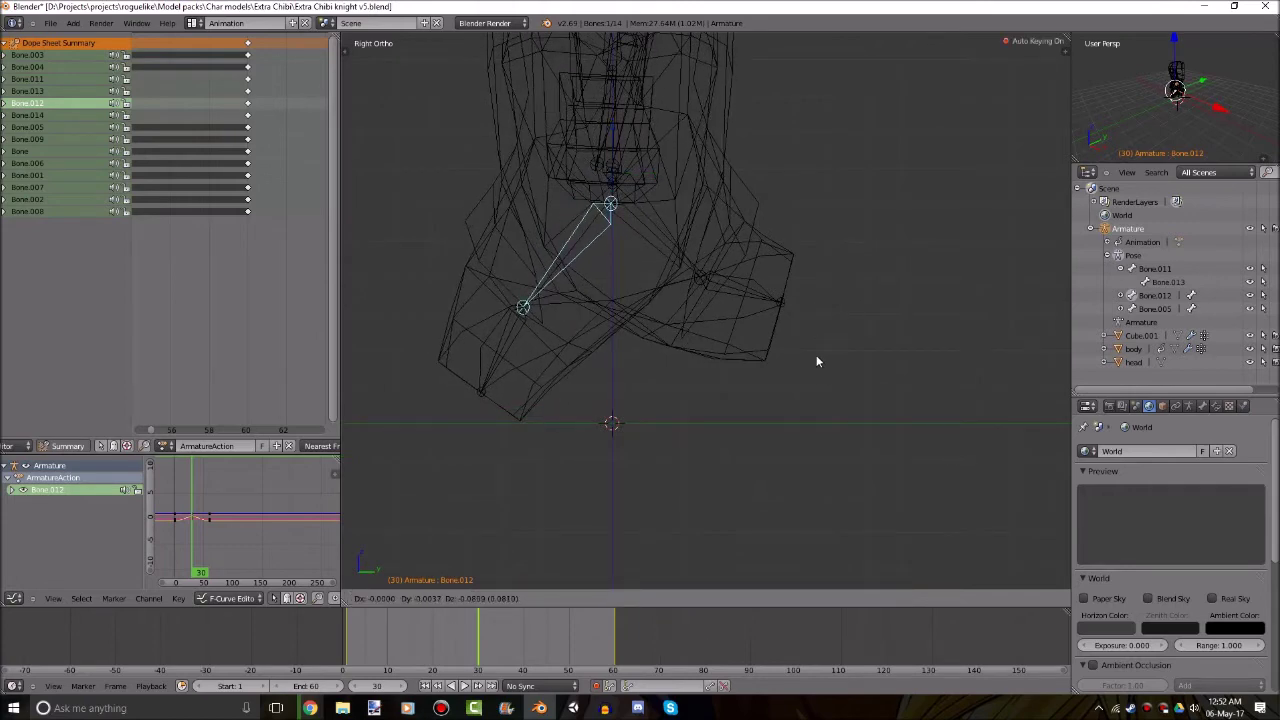
pyautogui.click(816, 355)
pyautogui.press('r')
pyautogui.click(880, 278)
pyautogui.press('g')
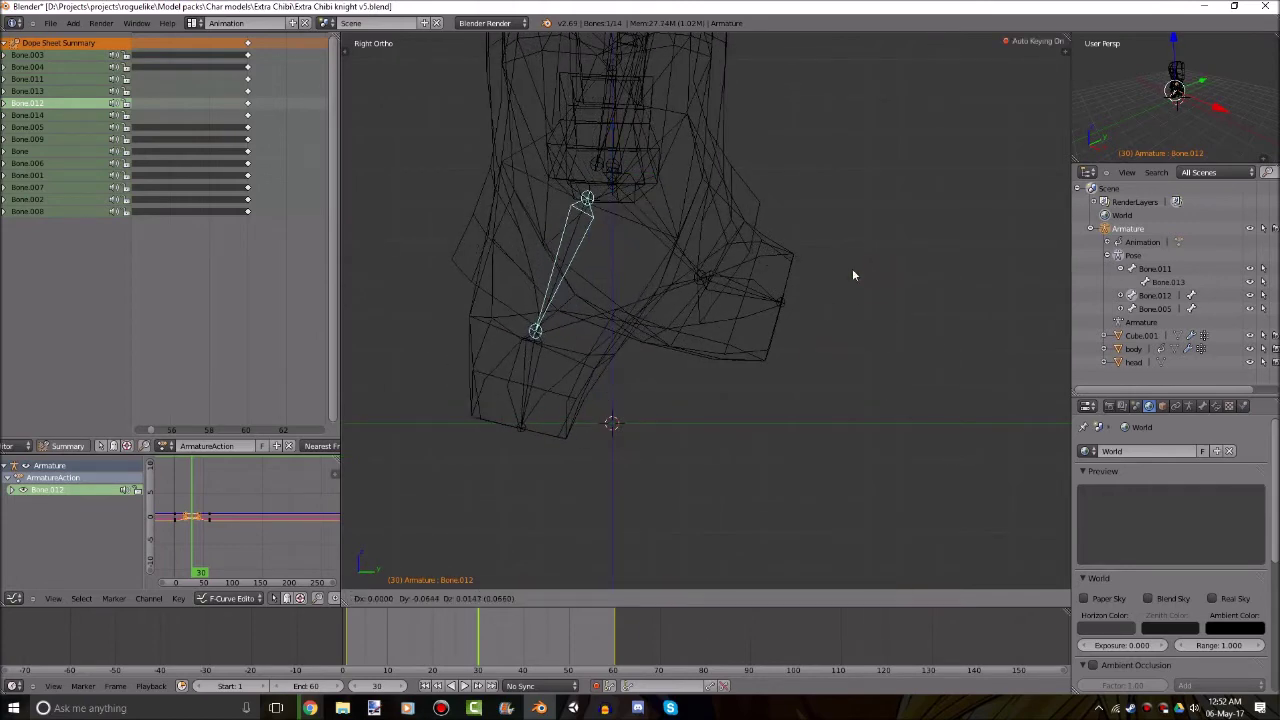
pyautogui.click(851, 262)
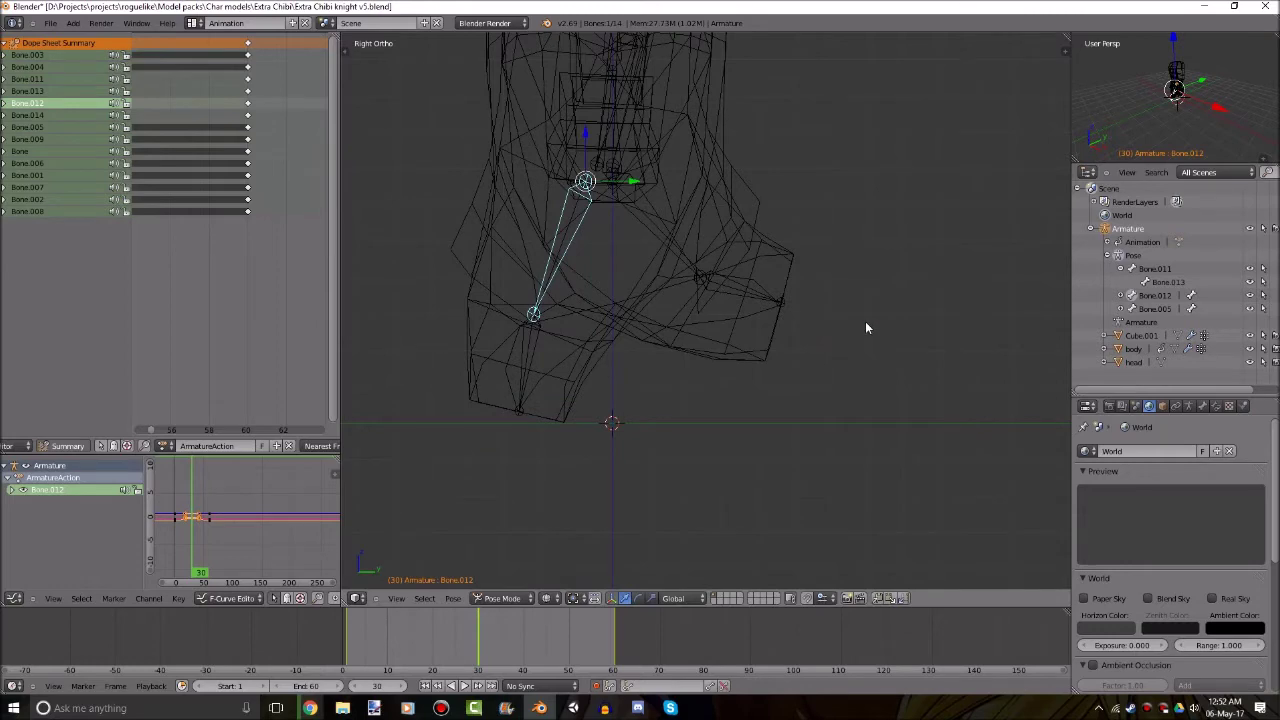
# At frame 60, rotate the forward leg's upper bone, Bone.011, more upright and move it slightly forward.
pyautogui.click(615, 633)
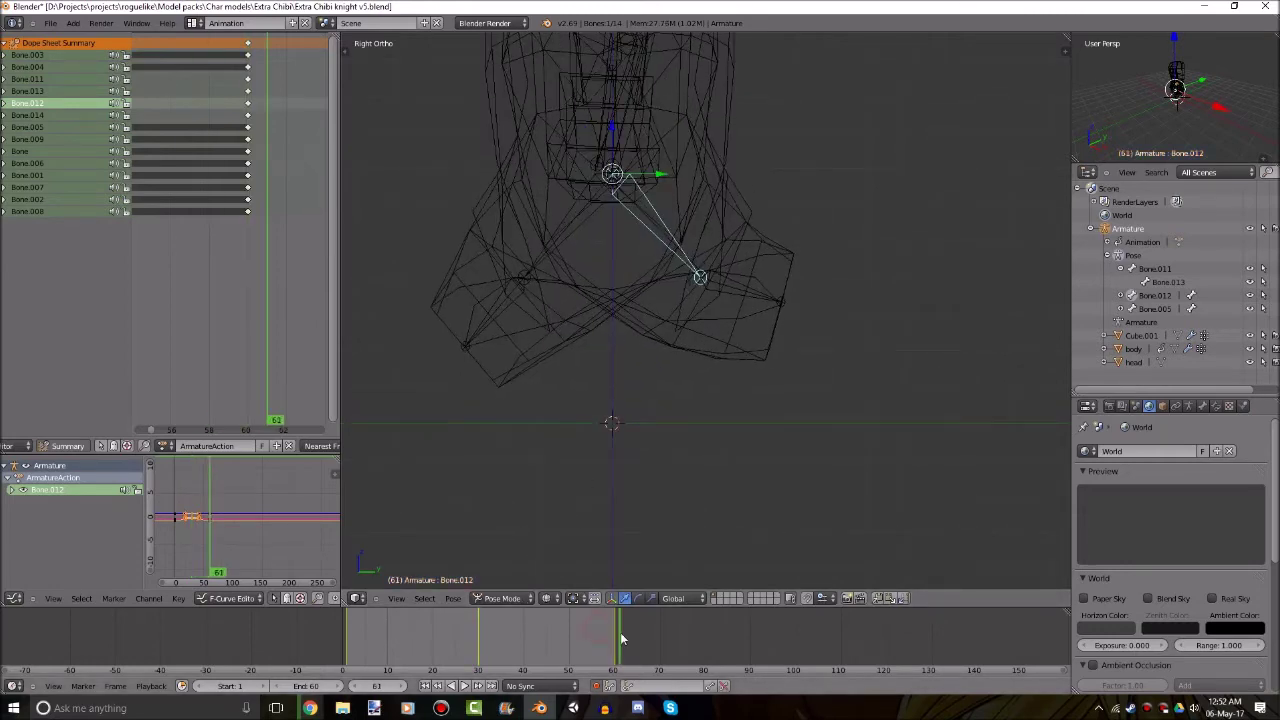
pyautogui.rightClick(553, 263)
pyautogui.rightClick(559, 239)
pyautogui.rightClick(552, 260)
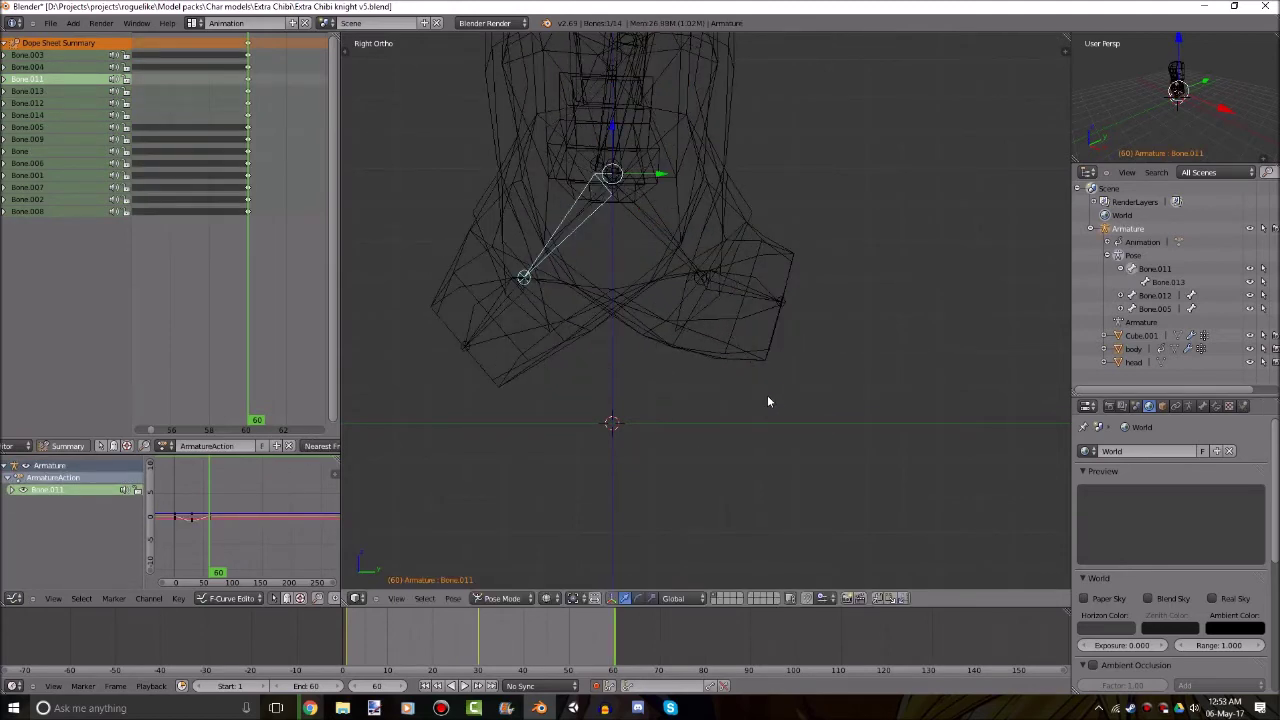
pyautogui.press('r')
pyautogui.click(849, 324)
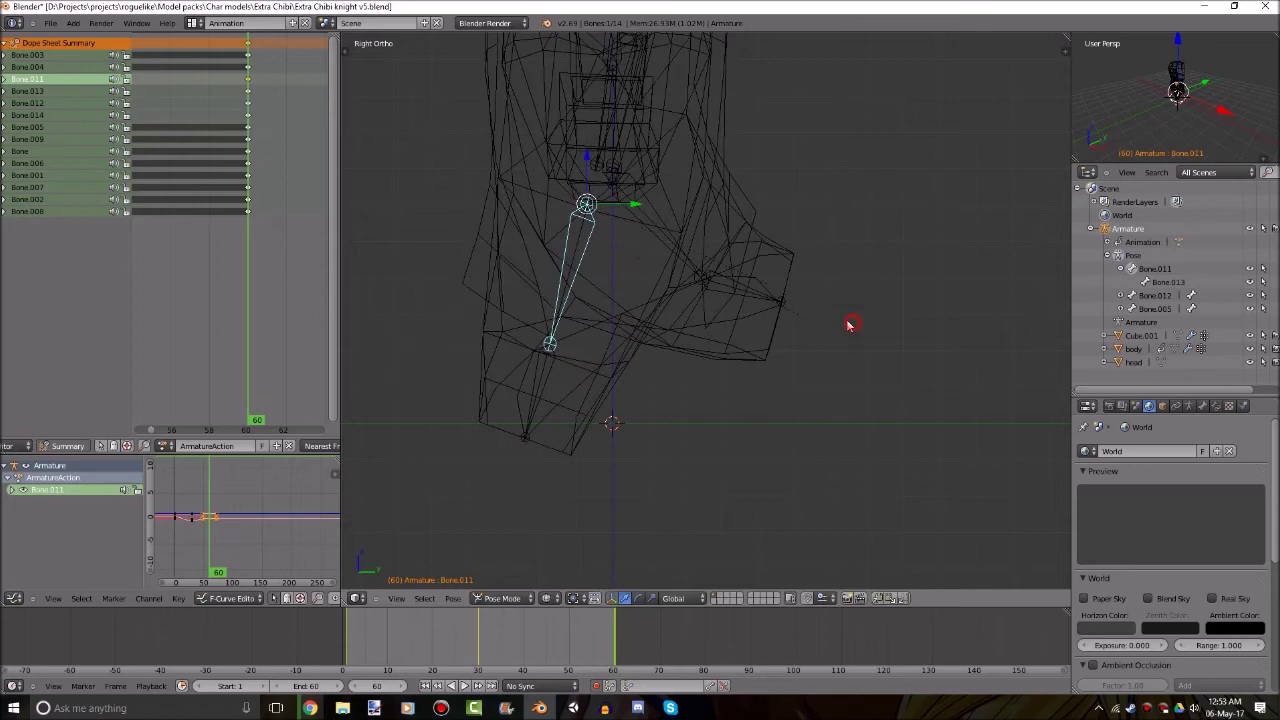
pyautogui.press('g')
pyautogui.click(822, 289)
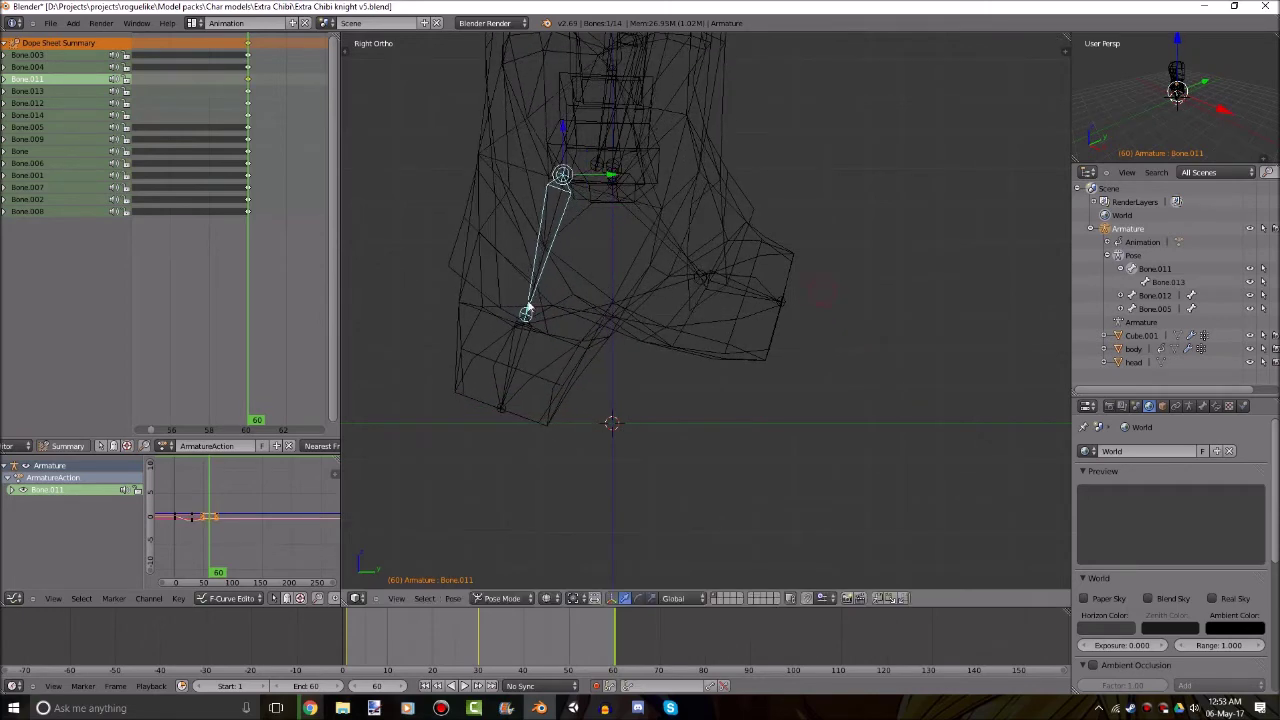
# Rotate the forward leg's lower bone, Bone.013, slightly at frame 60 and nudge upper bone Bone.011 into position.
pyautogui.rightClick(529, 306)
pyautogui.press('r')
pyautogui.click(724, 409)
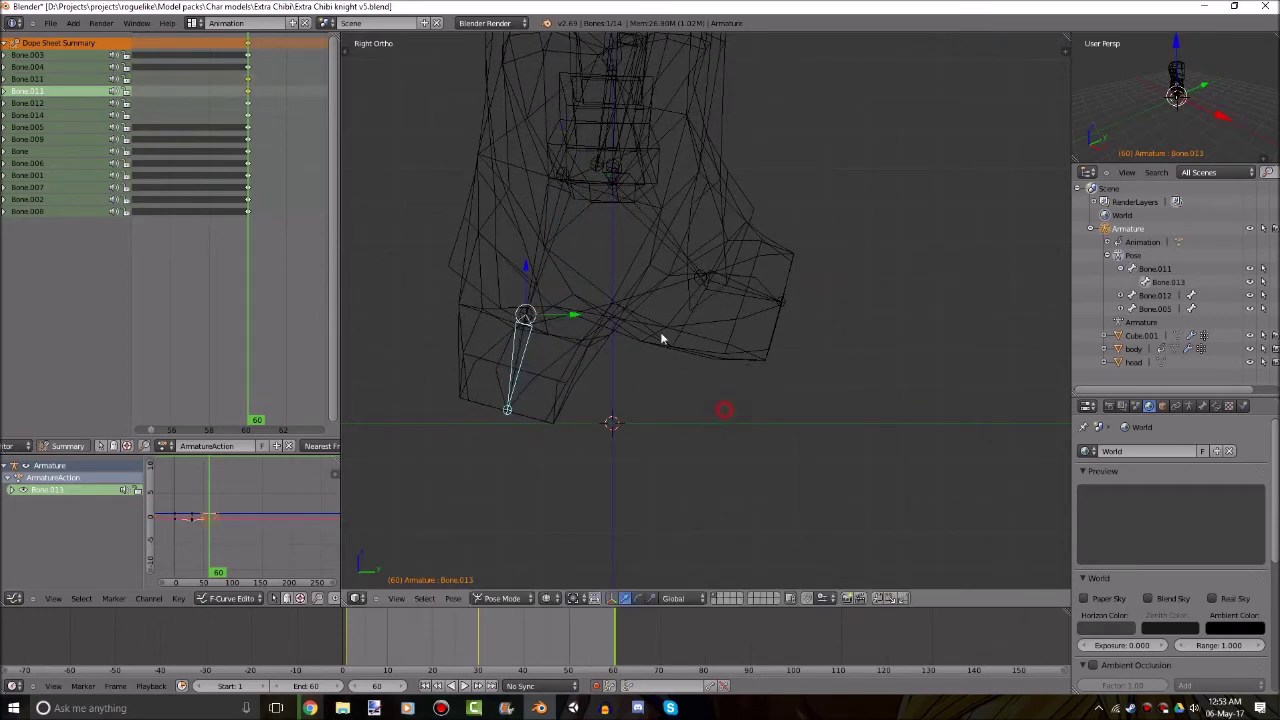
pyautogui.rightClick(556, 260)
pyautogui.press('g')
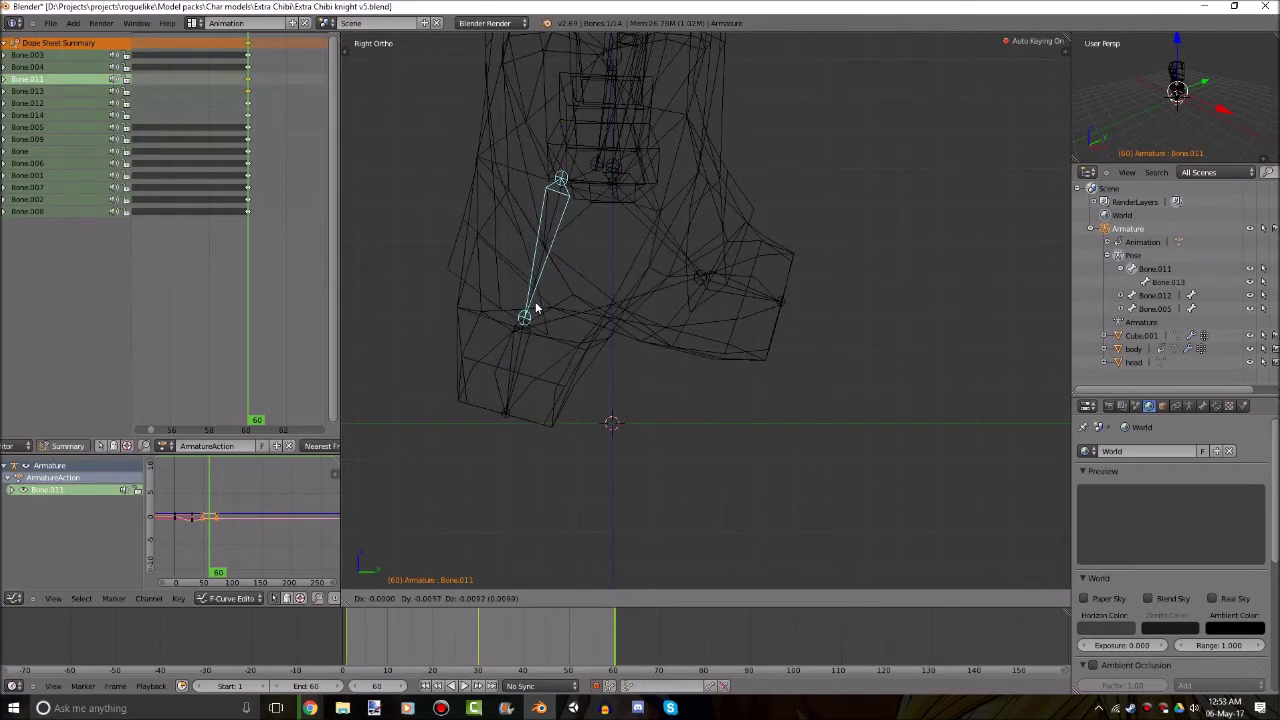
pyautogui.click(539, 301)
# Select all bones at frame 60 and copy their adjusted pose to frame 1.
pyautogui.moveTo(592, 628)
pyautogui.mouseDown()
pyautogui.moveTo(599, 642)
pyautogui.moveTo(480, 651)
pyautogui.moveTo(615, 621)
pyautogui.mouseUp()
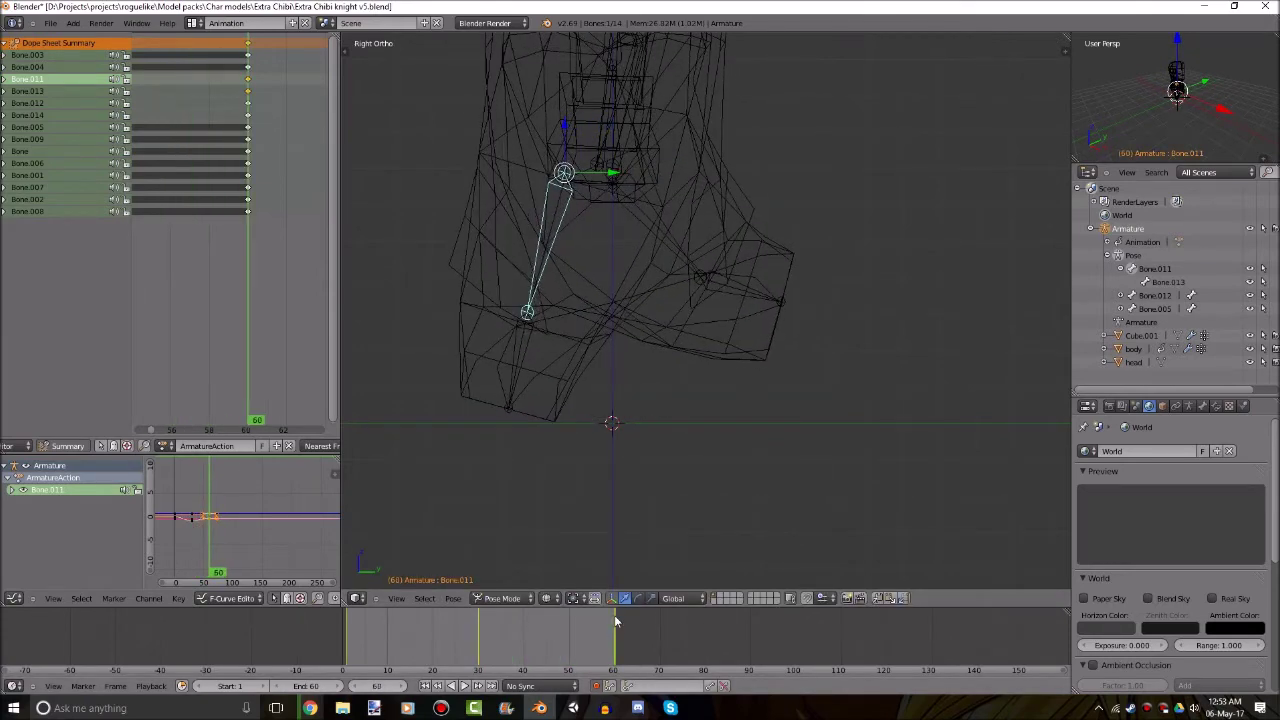
pyautogui.hotkey('alt', 'h')
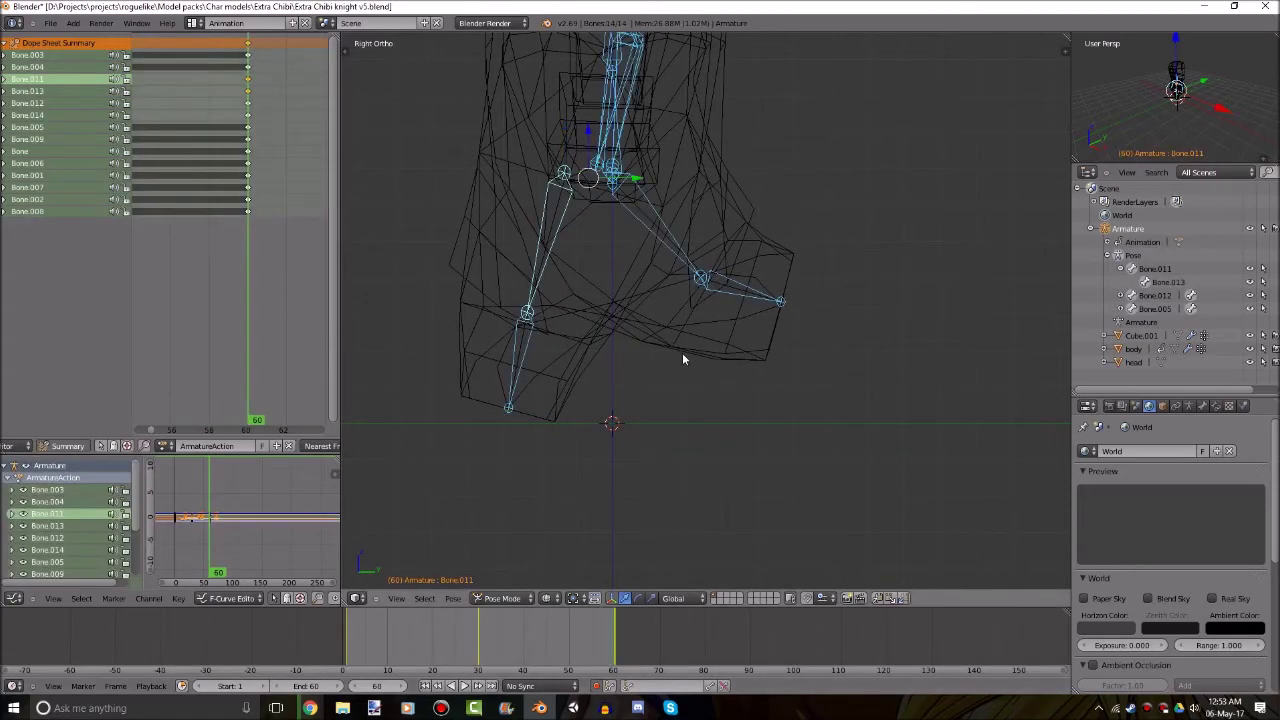
pyautogui.click(426, 686)
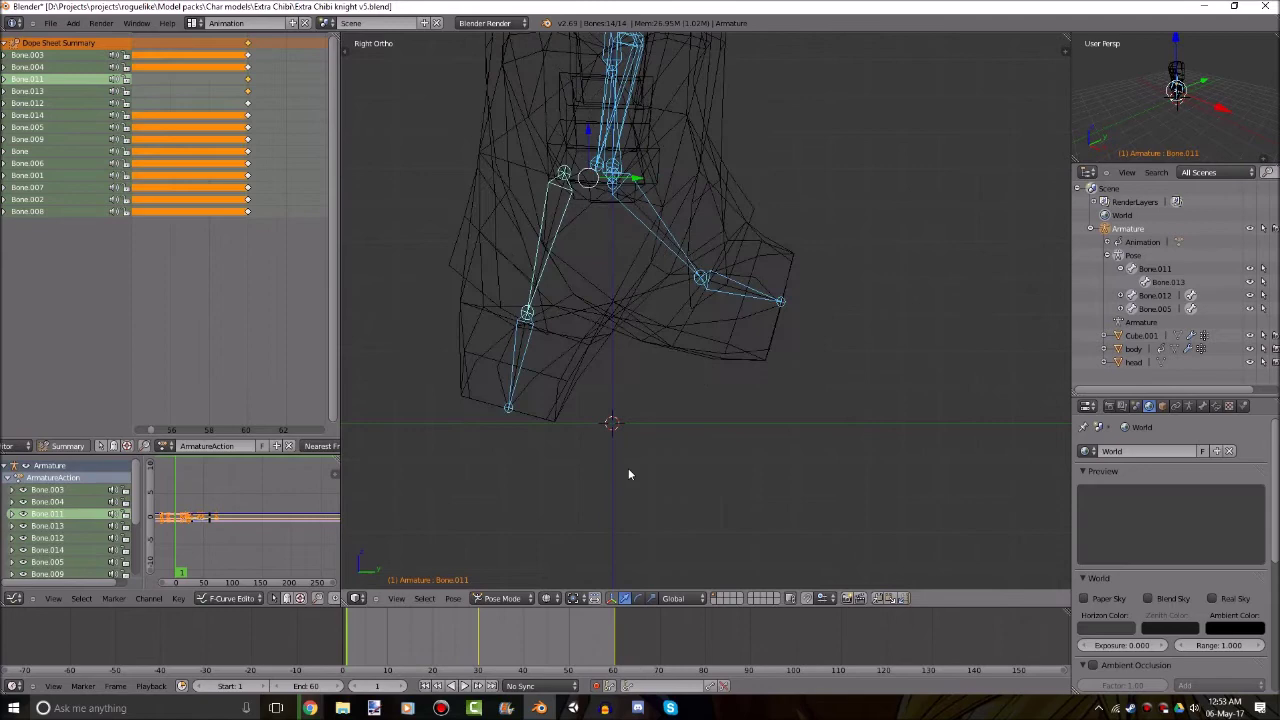
# Play the animation in solid shading and examine the adjusted leg swing from the side.
pyautogui.click(465, 686)
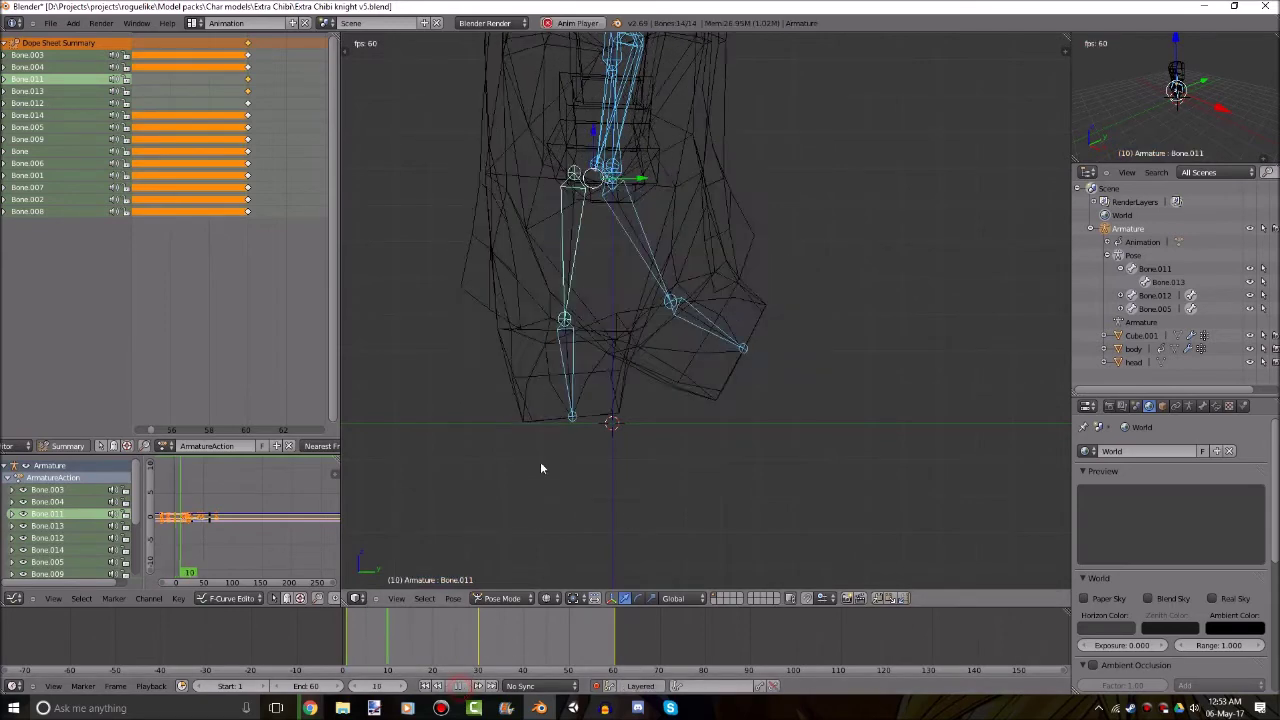
pyautogui.press('z')
pyautogui.moveTo(640, 410); pyautogui.dragTo(597, 449, button='middle')
pyautogui.press('a')
pyautogui.rightClick(690, 316)
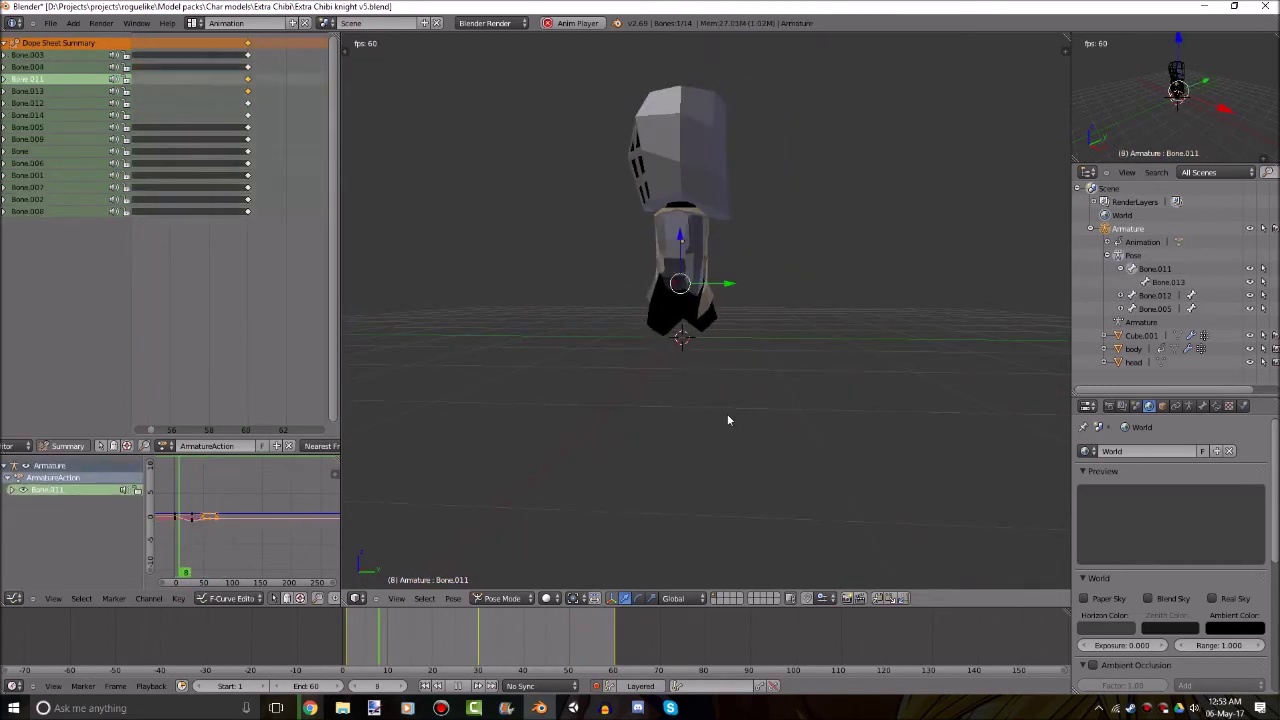
pyautogui.scroll(5, 730, 410)
pyautogui.press('KP_2')
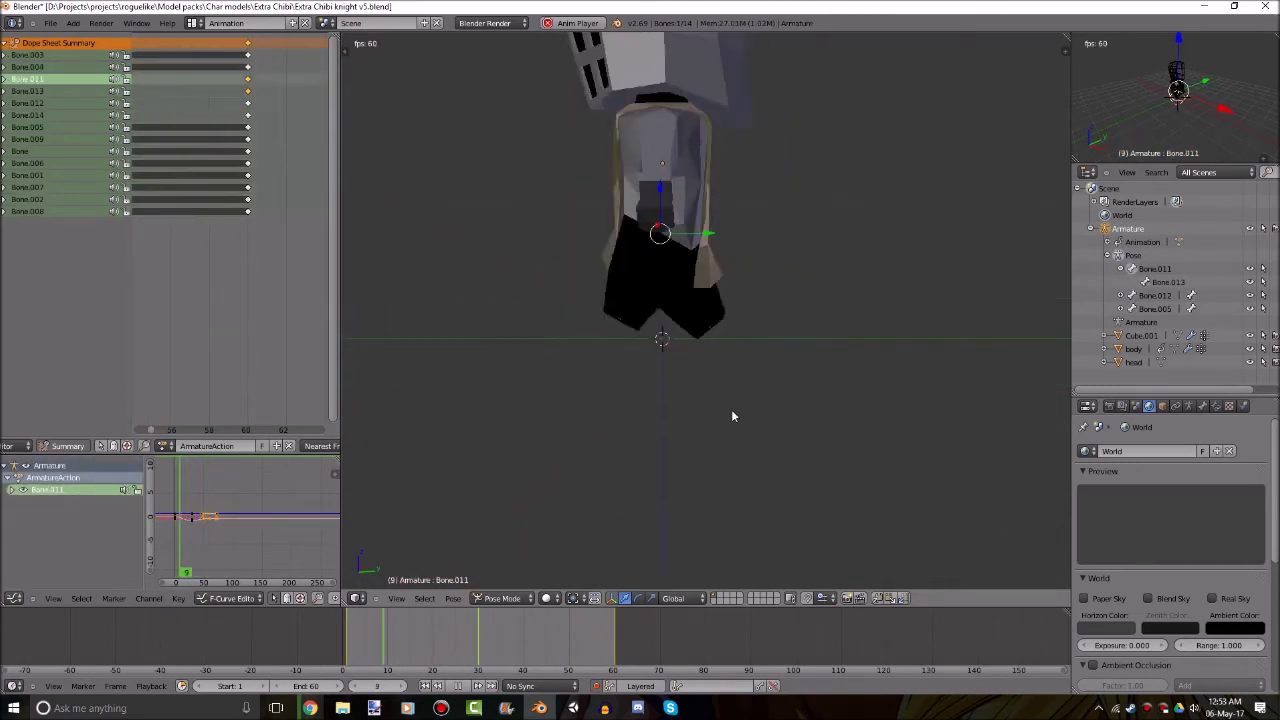
pyautogui.press(']')
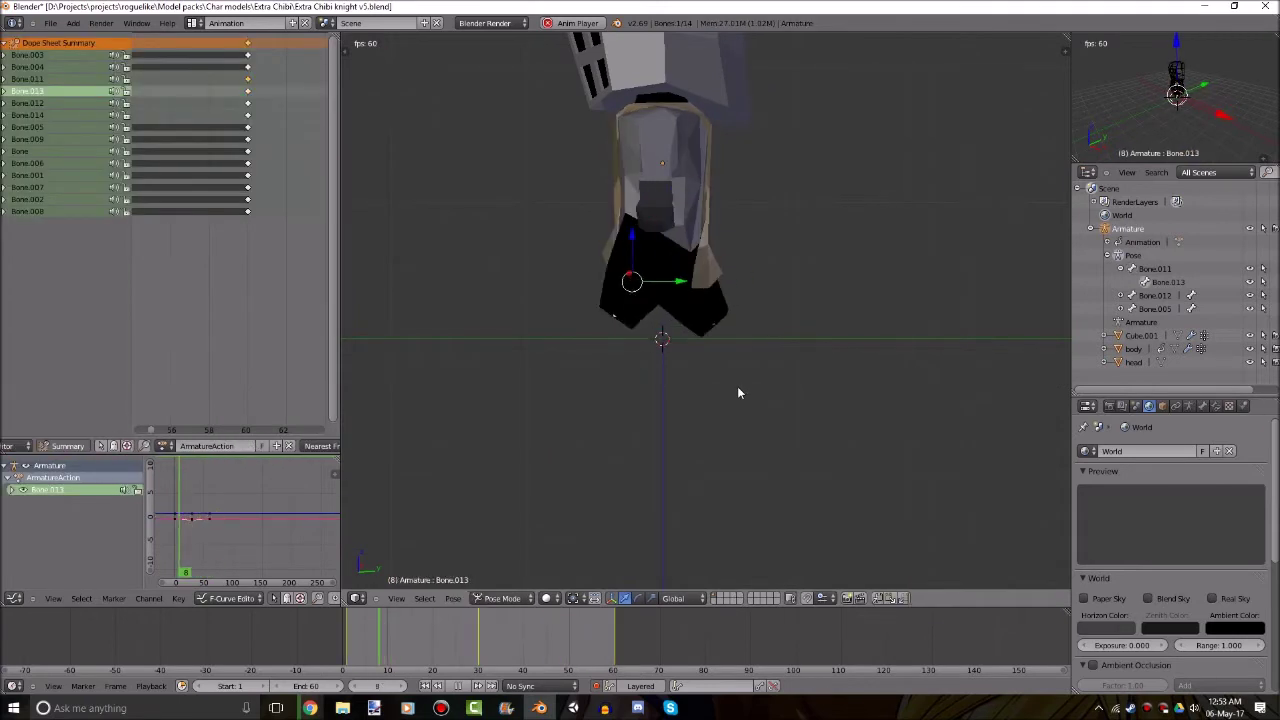
pyautogui.press('[')
pyautogui.rightClick(738, 388)
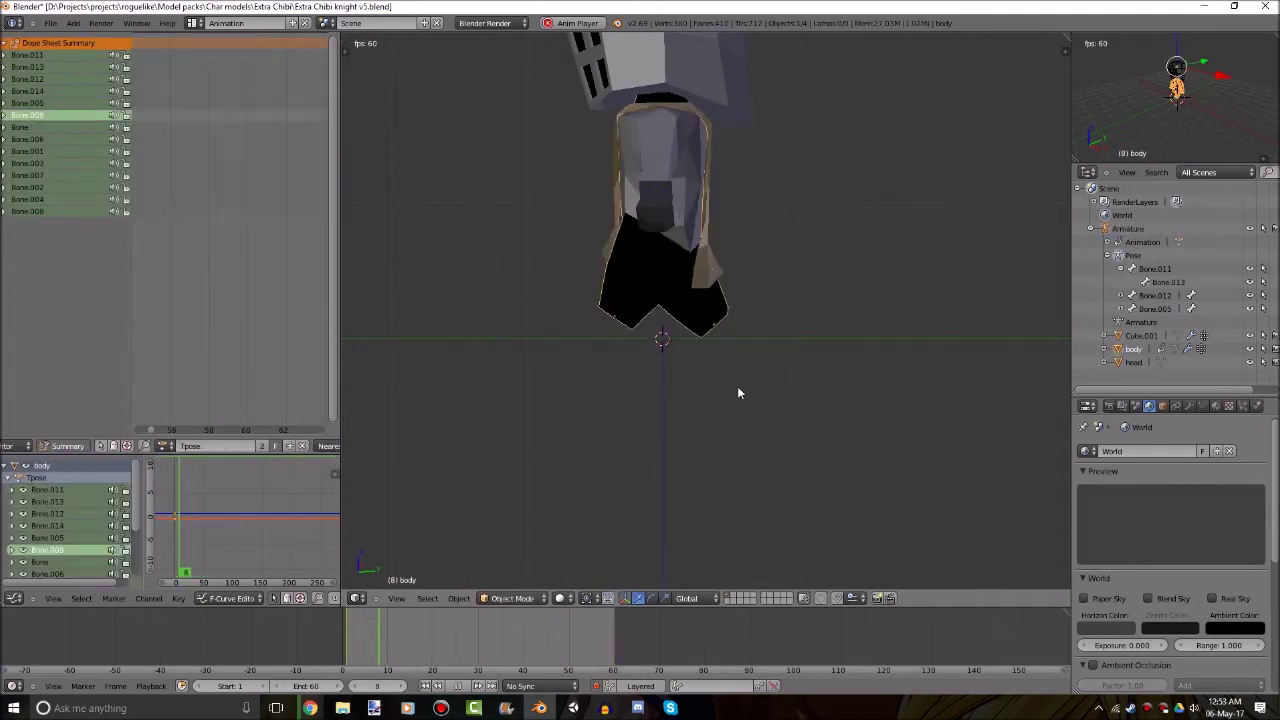
# Stop playback and inspect the knight's leg poses around frame 30 in solid and wireframe shading.
pyautogui.rightClick(738, 388)
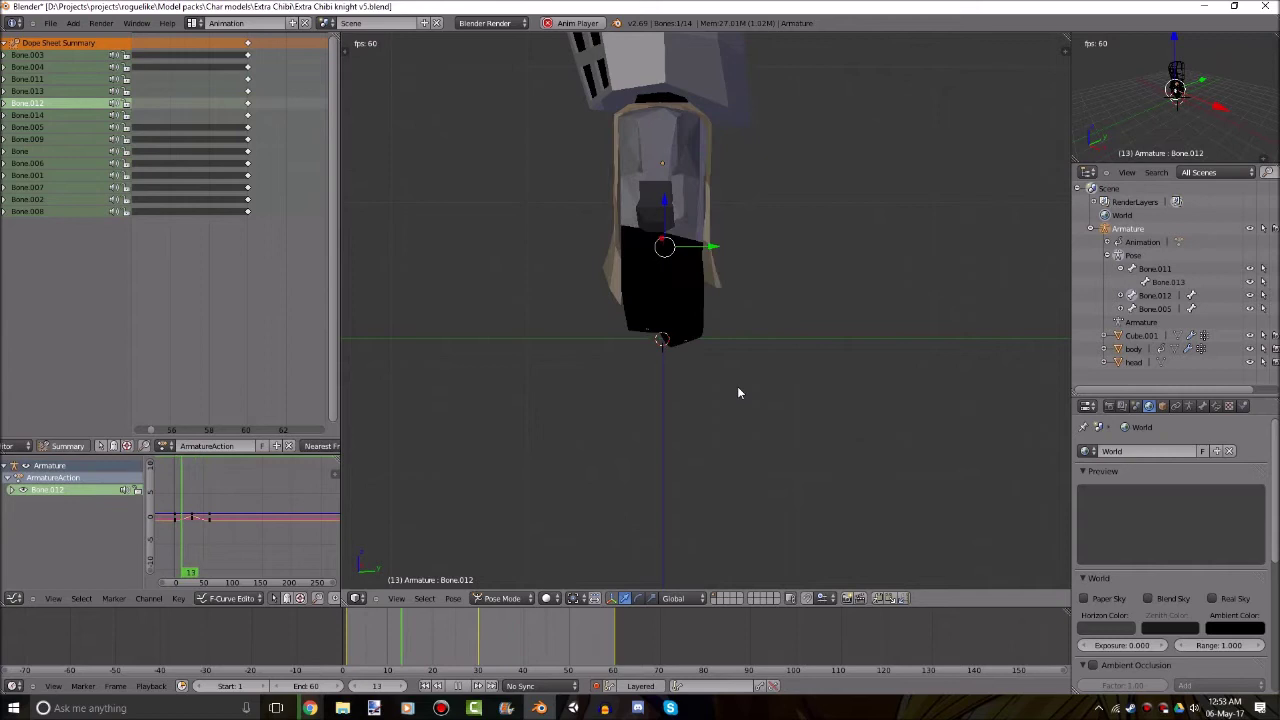
pyautogui.scroll(3, 737, 391)
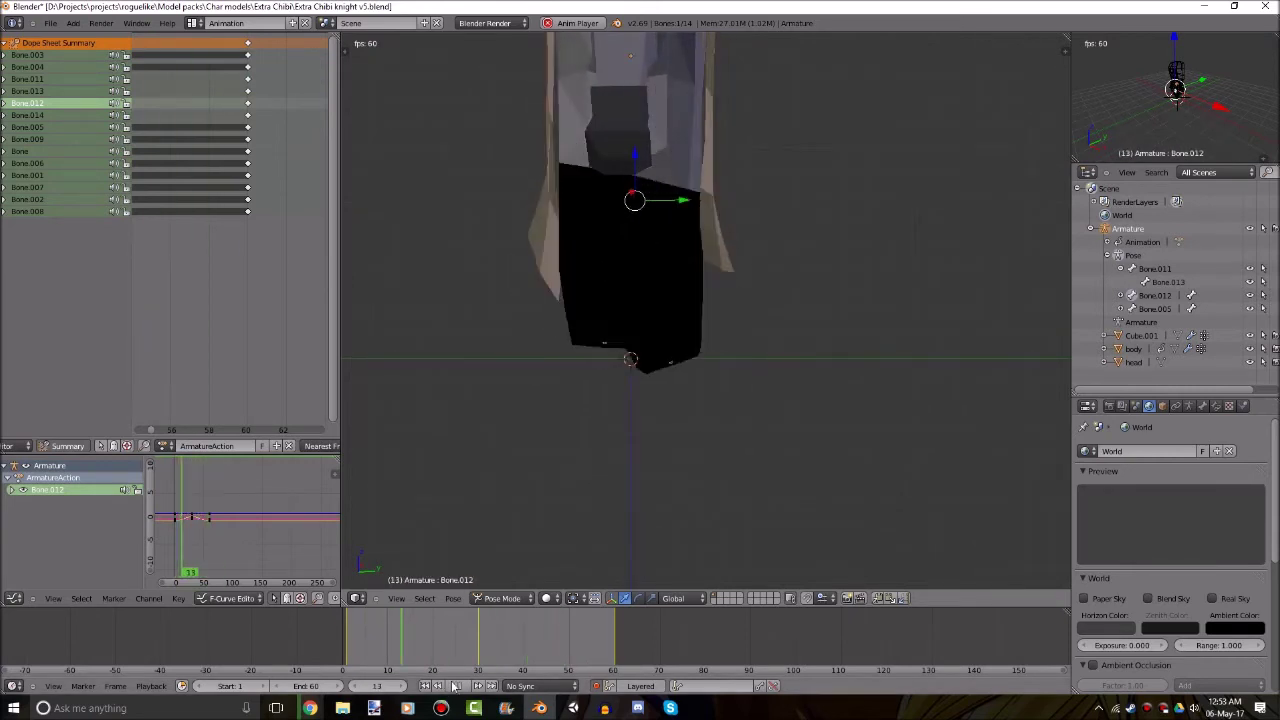
pyautogui.hotkey('alt', 'a')
pyautogui.moveTo(377, 625); pyautogui.dragTo(478, 623)
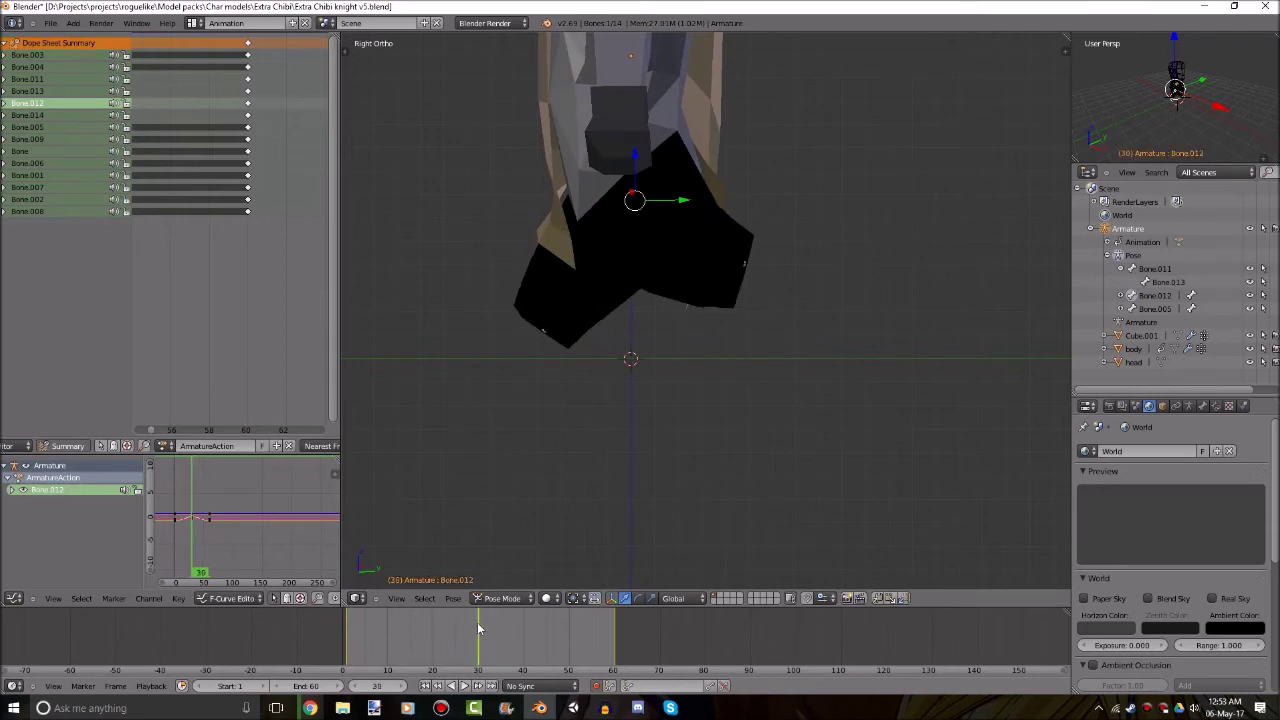
pyautogui.press('z')
pyautogui.keyDown('shift'); pyautogui.moveTo(653, 332); pyautogui.dragTo(650, 370, button='middle'); pyautogui.keyUp('shift')
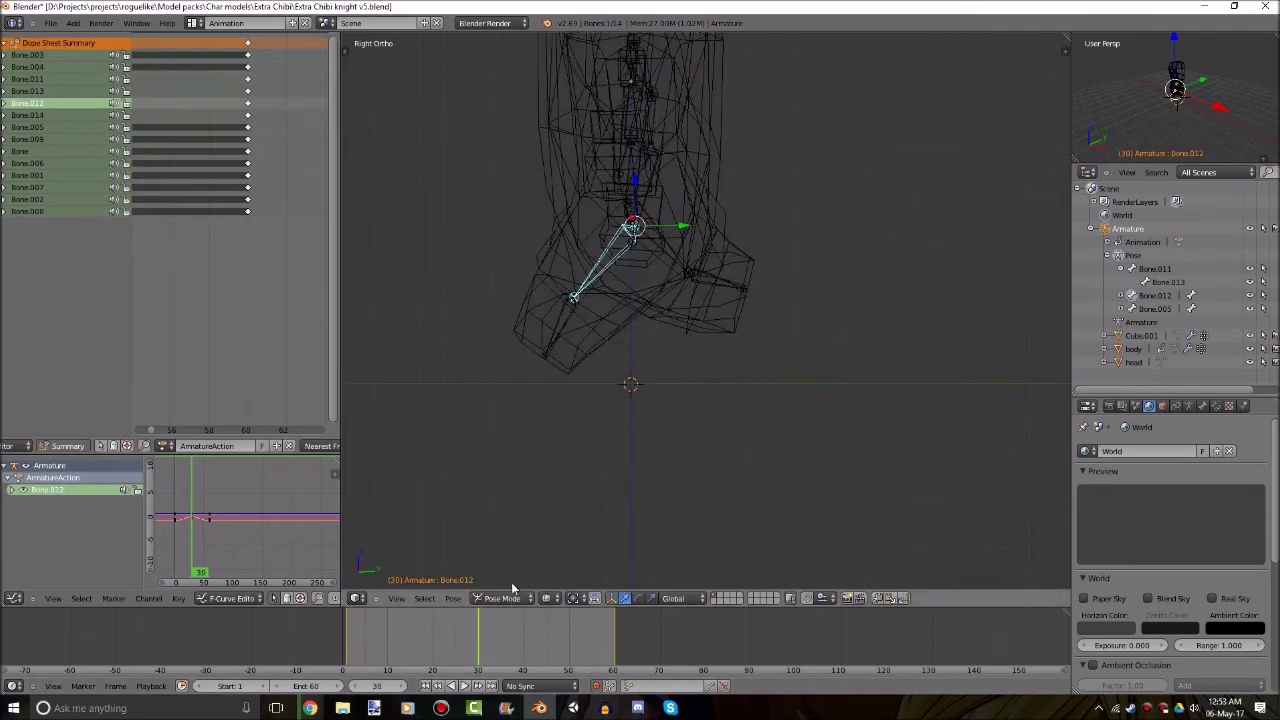
pyautogui.moveTo(430, 621); pyautogui.dragTo(519, 601)
pyautogui.press('z')
pyautogui.scroll(-1, 809, 278)
pyautogui.moveTo(811, 282); pyautogui.dragTo(751, 350, button='middle')
pyautogui.press('z')
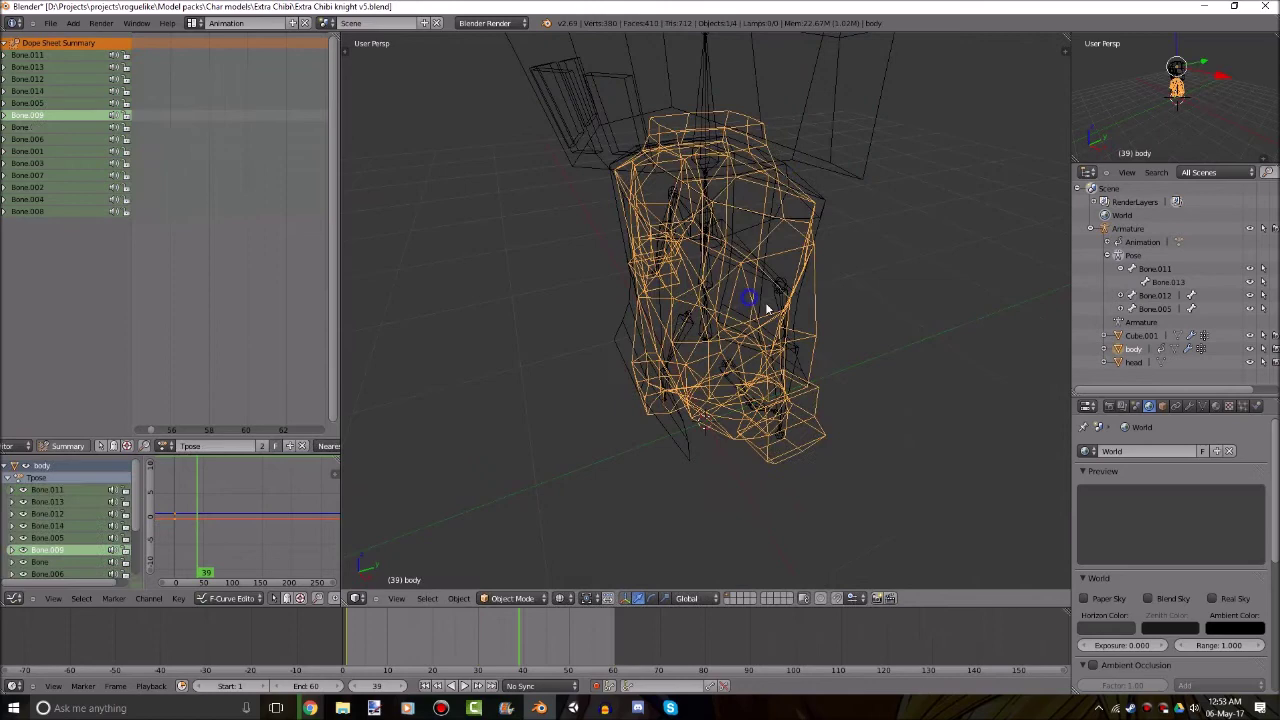
# At frame 30, rotate upper arm bone Bone.003 forward and Bone.004 backward by 40 degrees each about the global X axis.
pyautogui.rightClick(752, 300)
pyautogui.click(472, 655)
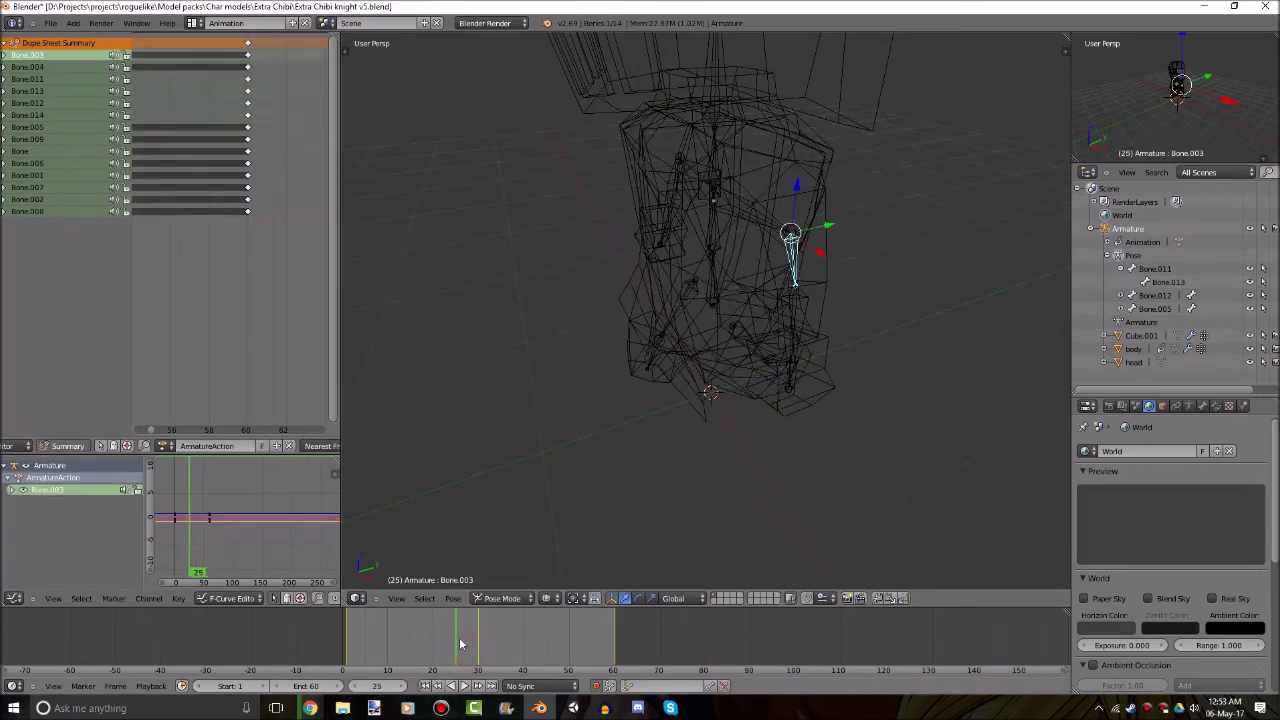
pyautogui.press('KP_1')
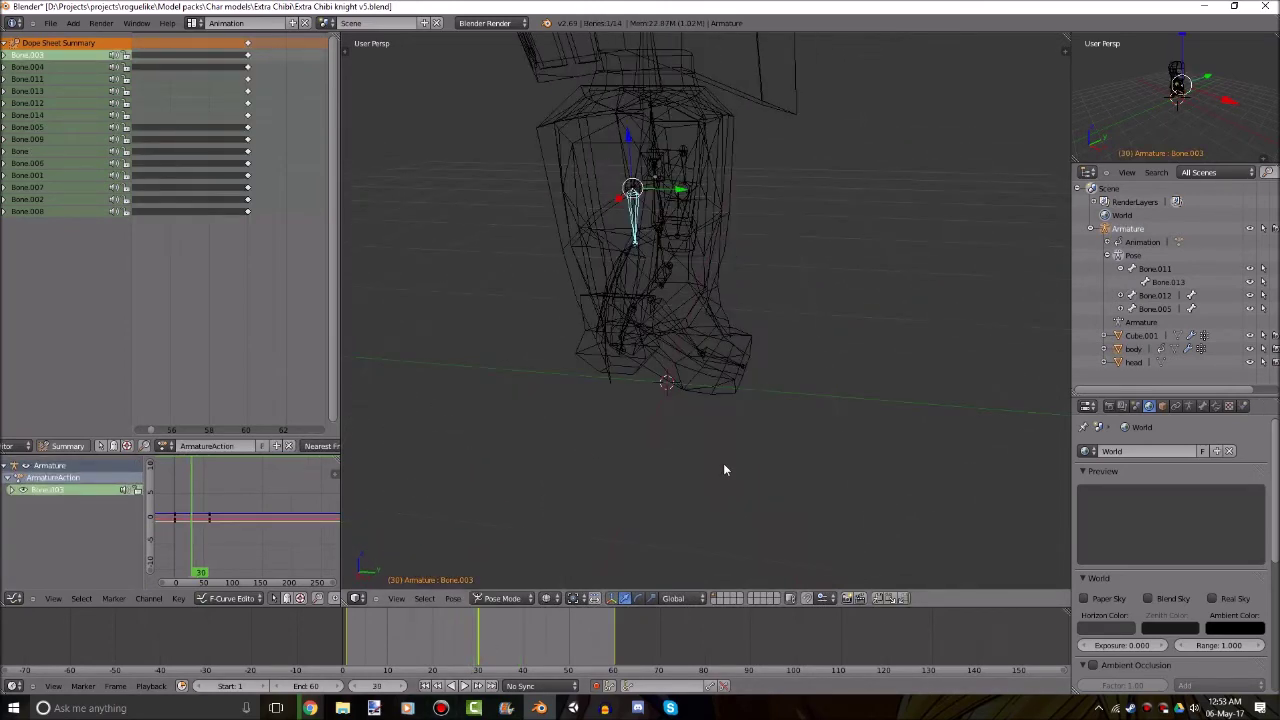
pyautogui.press('KP_3')
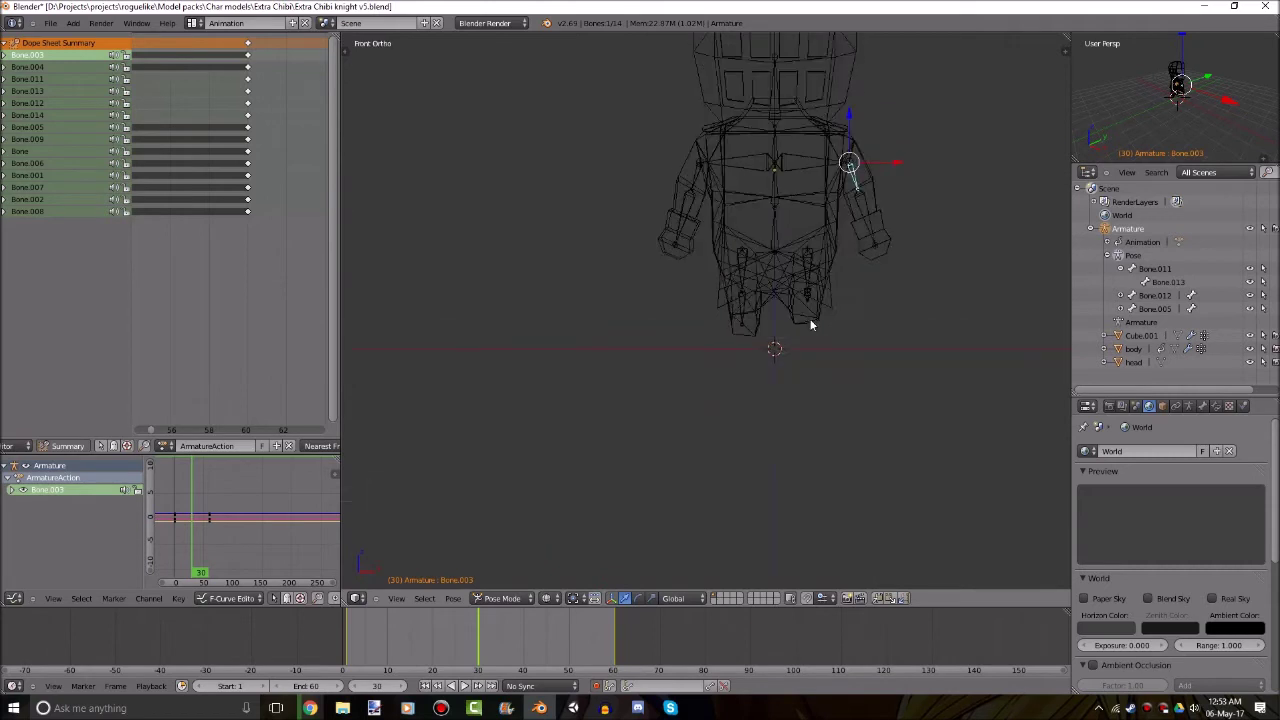
pyautogui.press('KP_5')
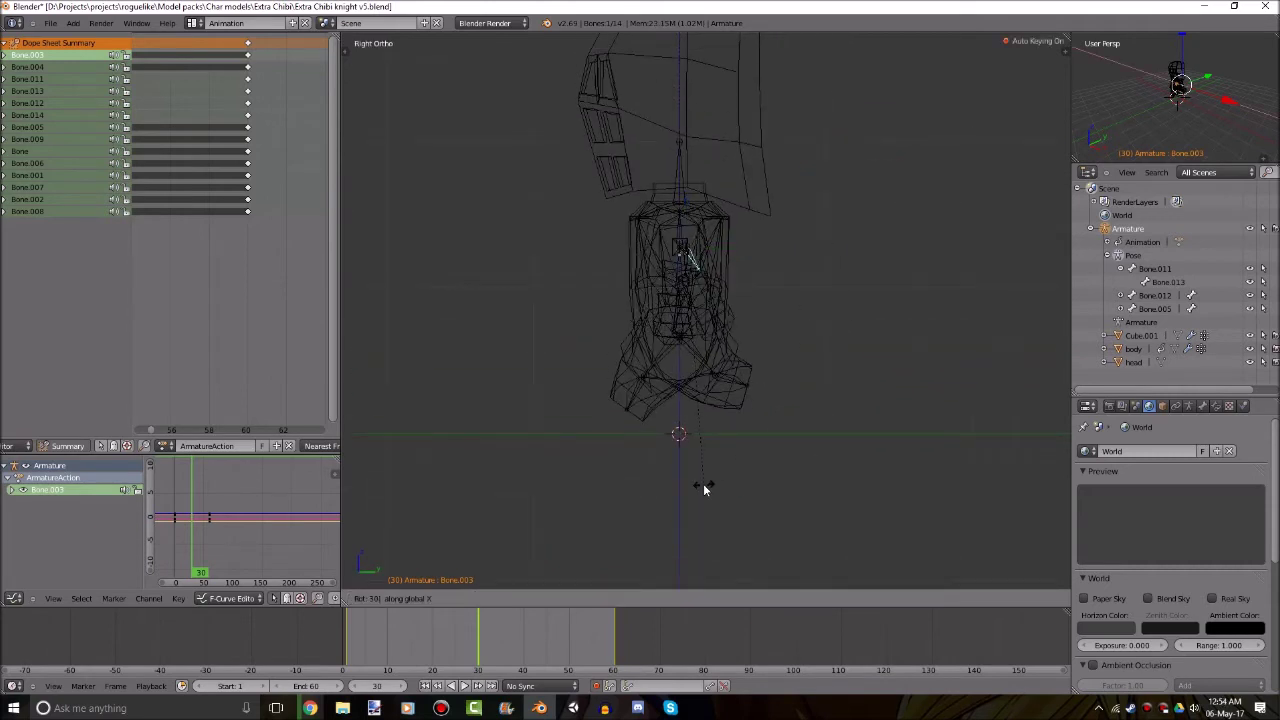
pyautogui.press('Escape')
pyautogui.write('r')
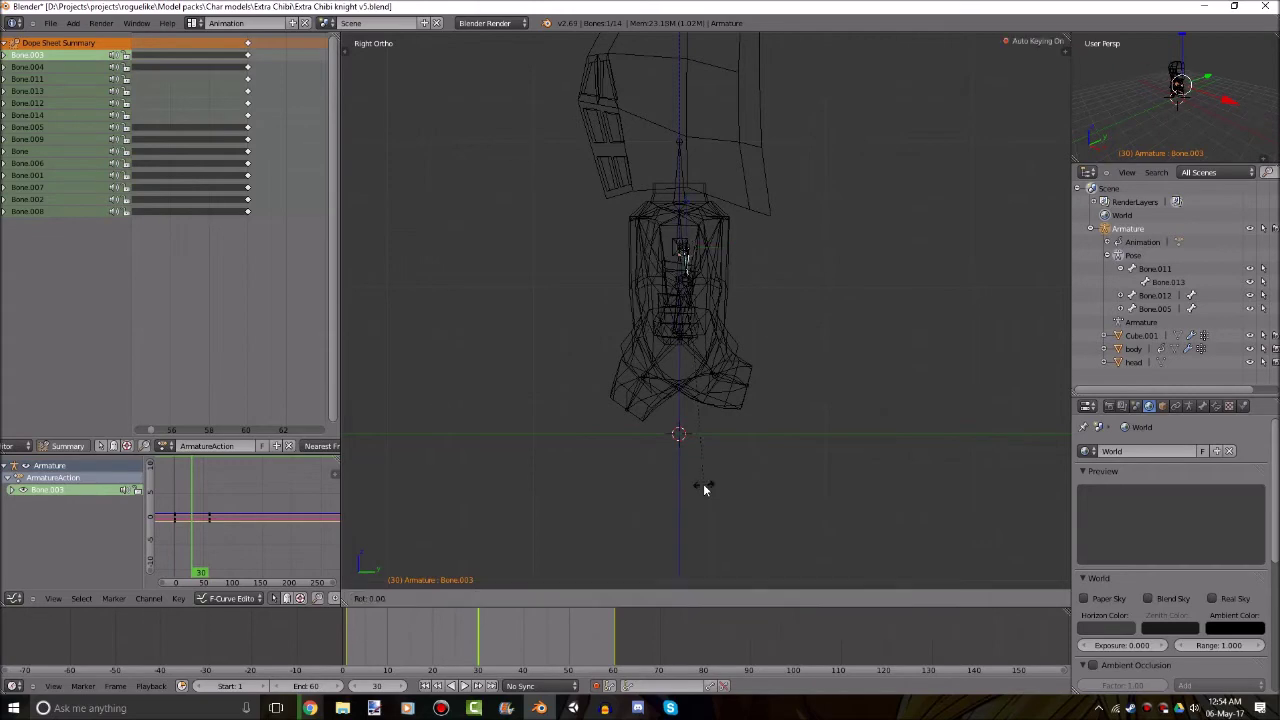
pyautogui.write('40')
pyautogui.moveTo(703, 489); pyautogui.dragTo(679, 268, button='middle')
pyautogui.press('KP_3')
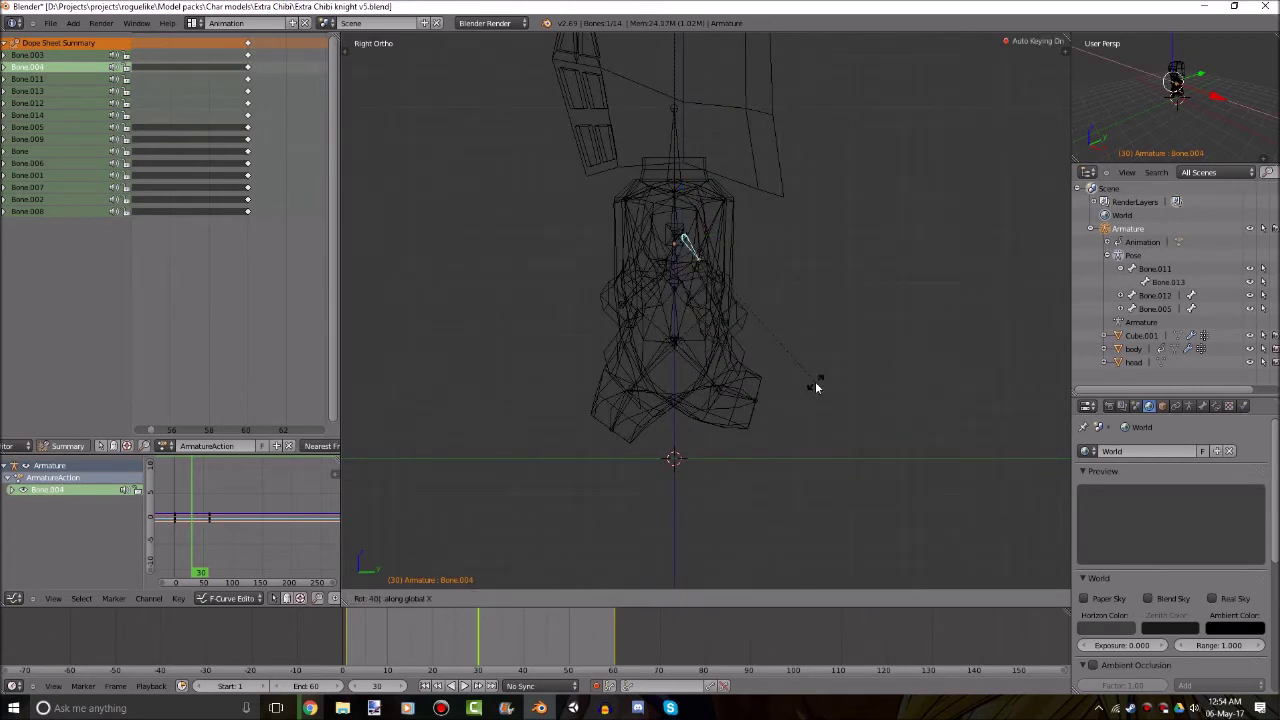
# At frame 1, rotate upper arm bone Bone.004 forward about the X axis and copy its pose to frame 60.
pyautogui.click(428, 686)
pyautogui.press('KP_1')
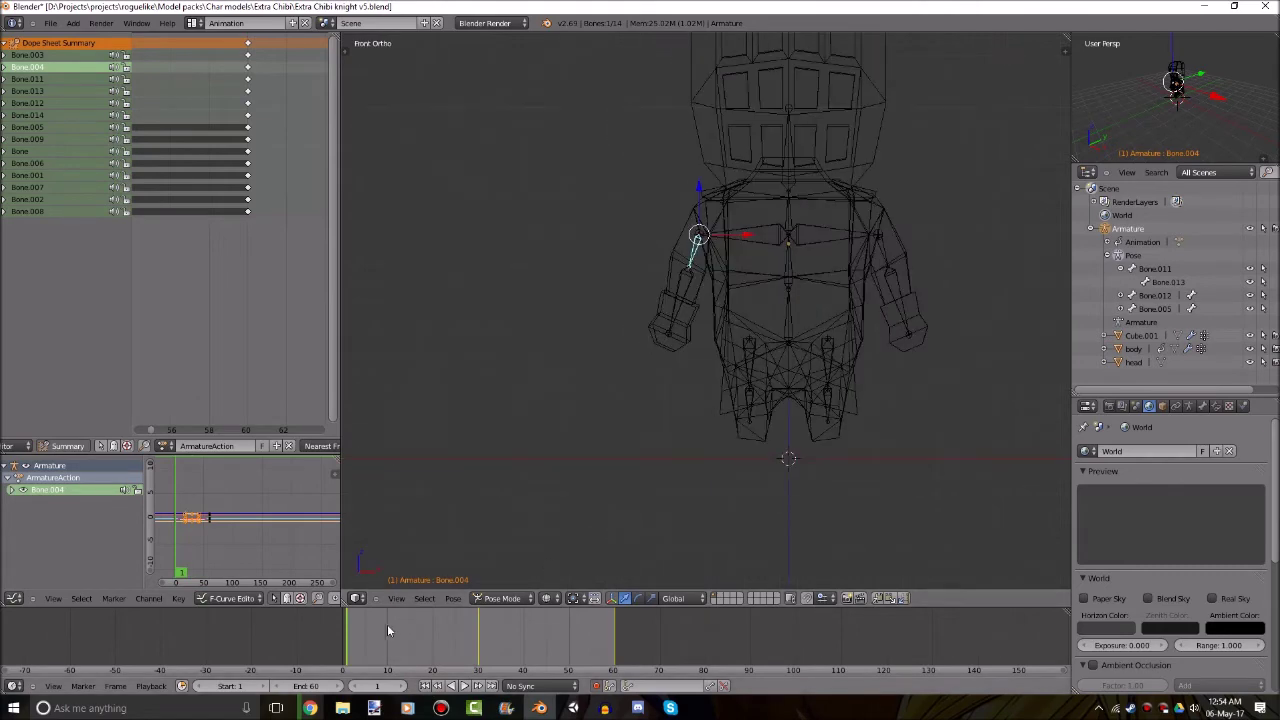
pyautogui.moveTo(388, 630); pyautogui.dragTo(469, 630)
pyautogui.moveTo(543, 534); pyautogui.dragTo(698, 491, button='middle')
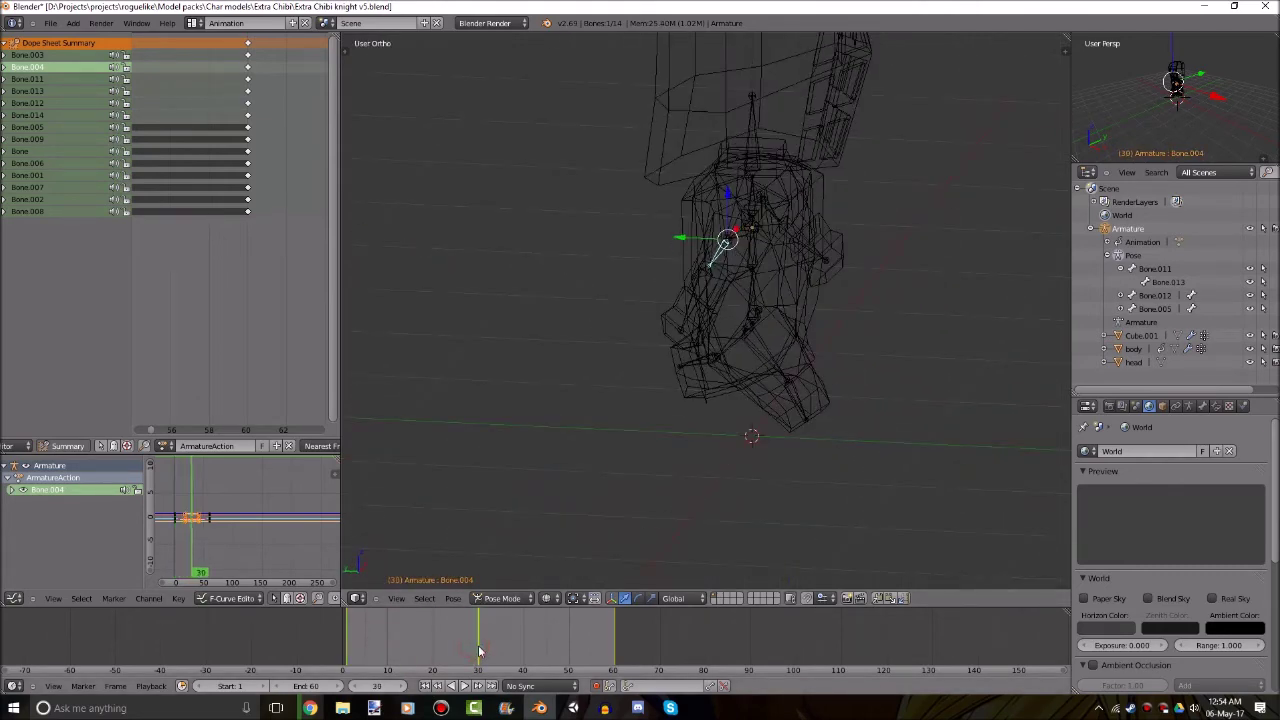
pyautogui.moveTo(479, 652); pyautogui.dragTo(350, 647)
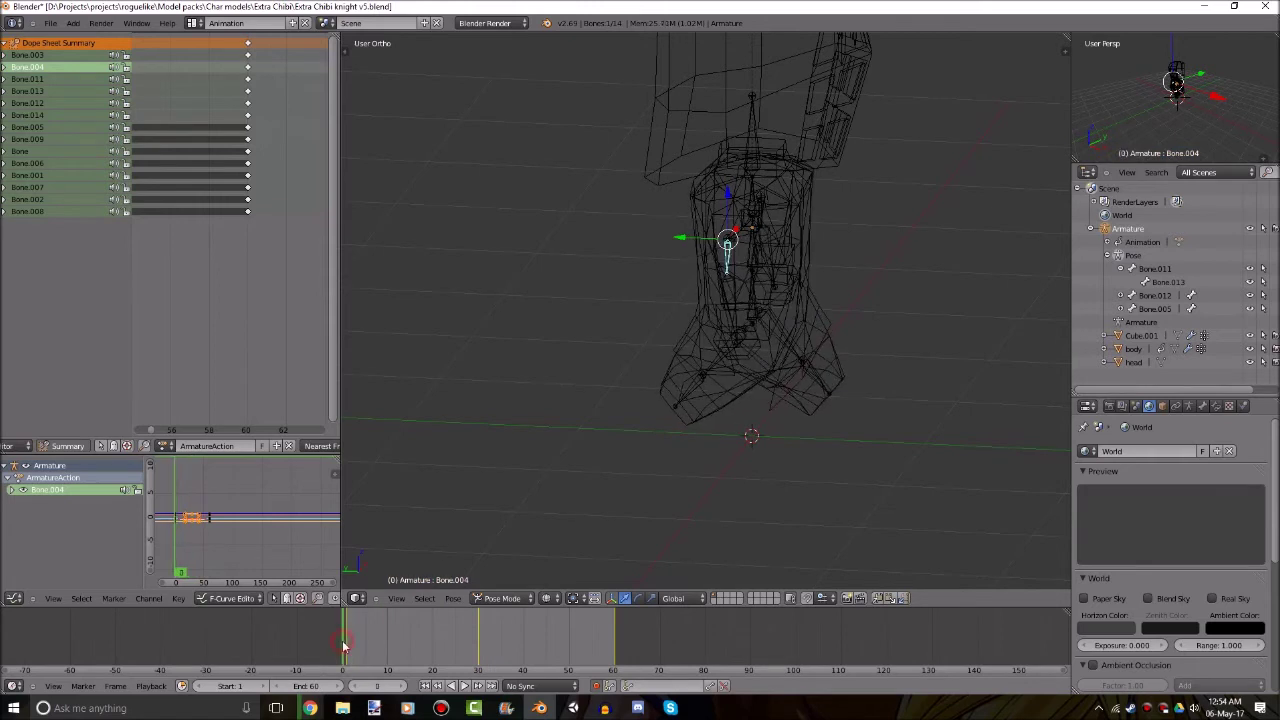
pyautogui.press('r')
pyautogui.press('x')
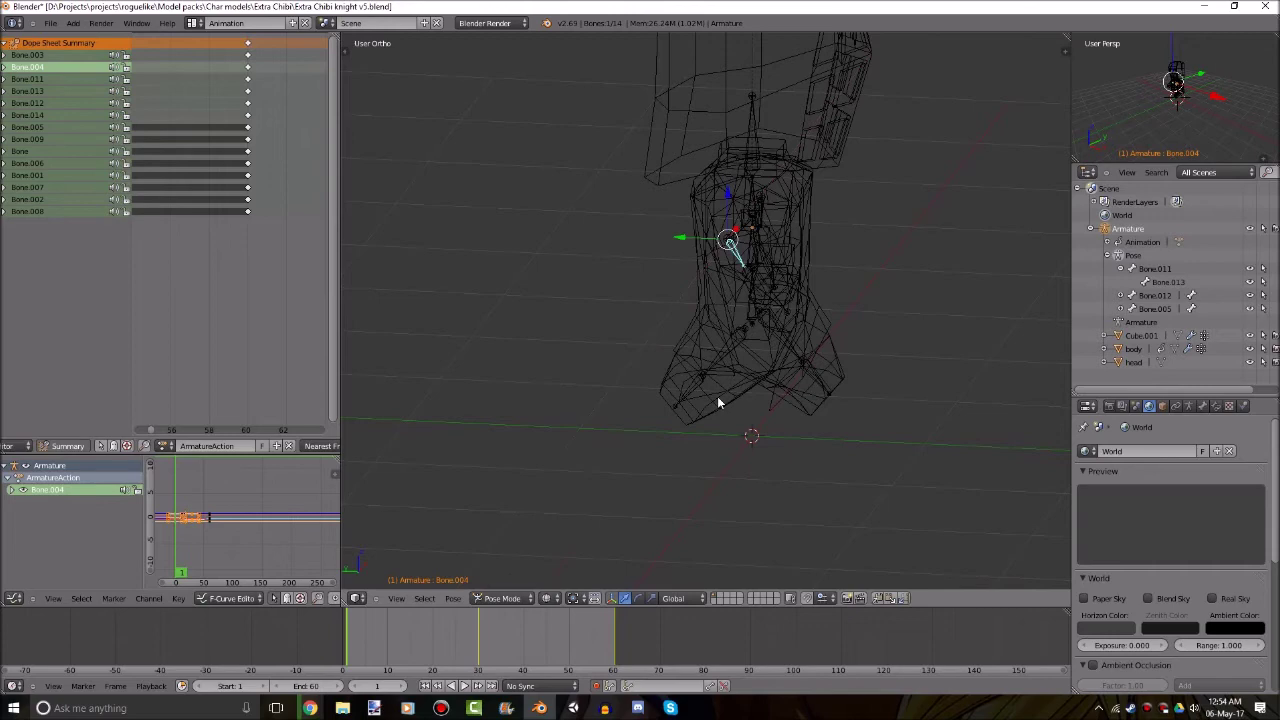
pyautogui.click(489, 686)
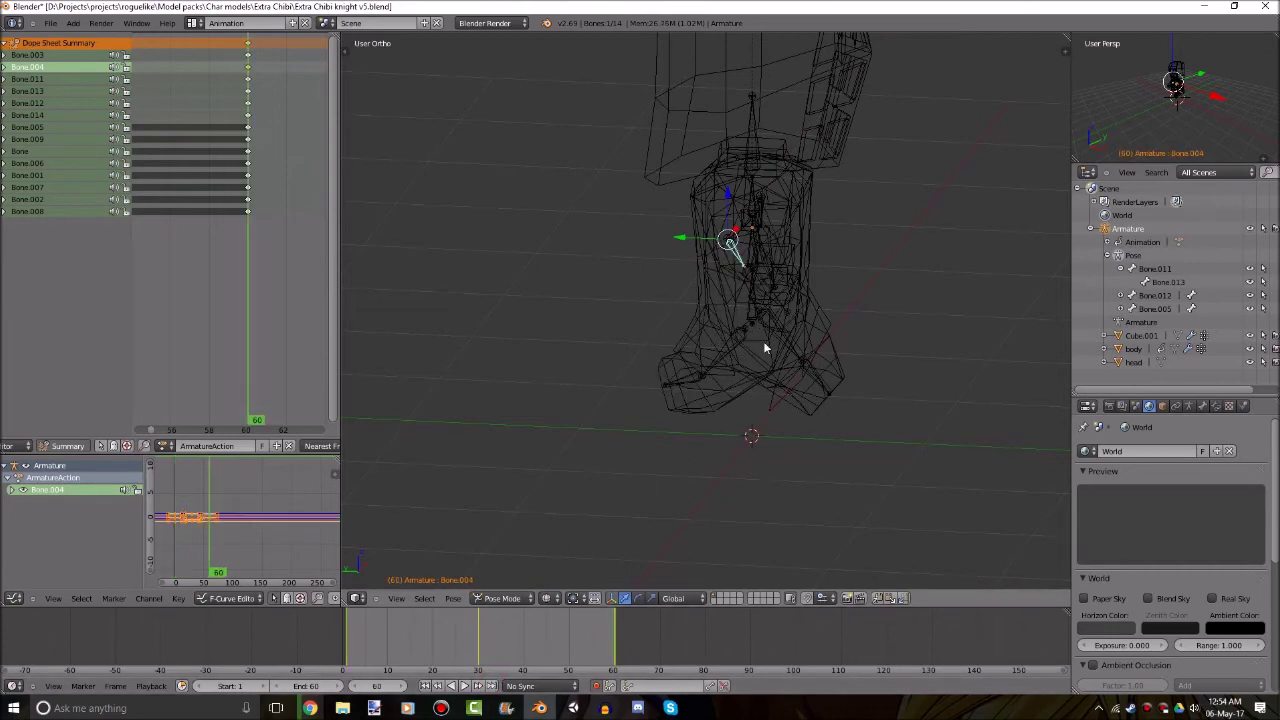
# At frame 60, rotate the opposite upper arm bone, Bone.003, backward about the global X axis.
pyautogui.press('z')
pyautogui.press('a')
pyautogui.moveTo(785, 356); pyautogui.dragTo(617, 357, button='middle')
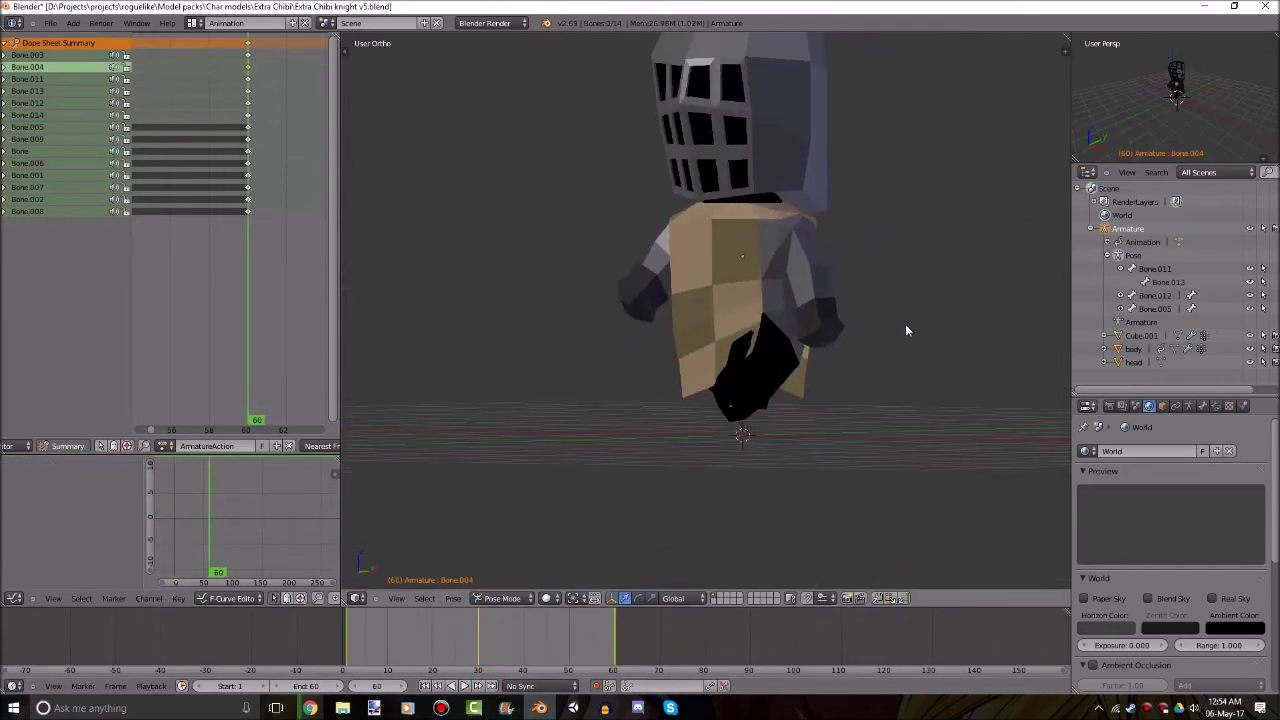
pyautogui.press('KP_5')
pyautogui.moveTo(909, 329); pyautogui.dragTo(790, 345, button='middle')
pyautogui.press('z')
pyautogui.rightClick(745, 322)
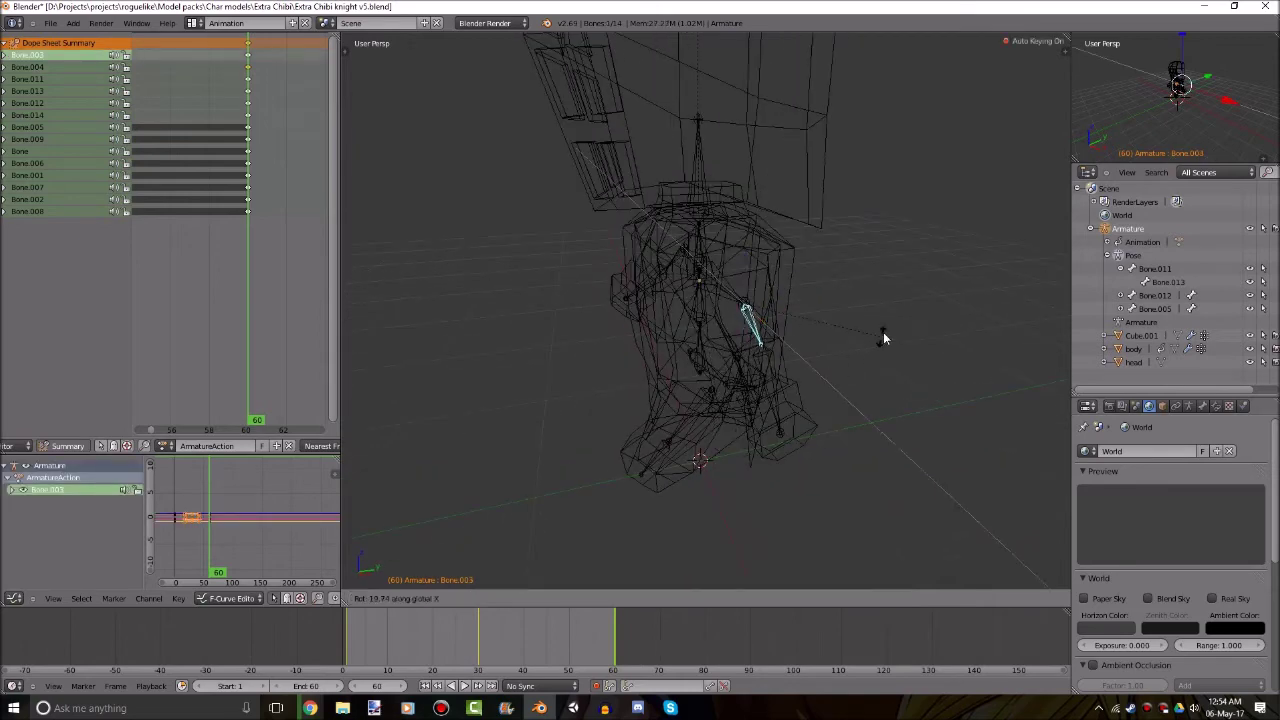
pyautogui.click(887, 329)
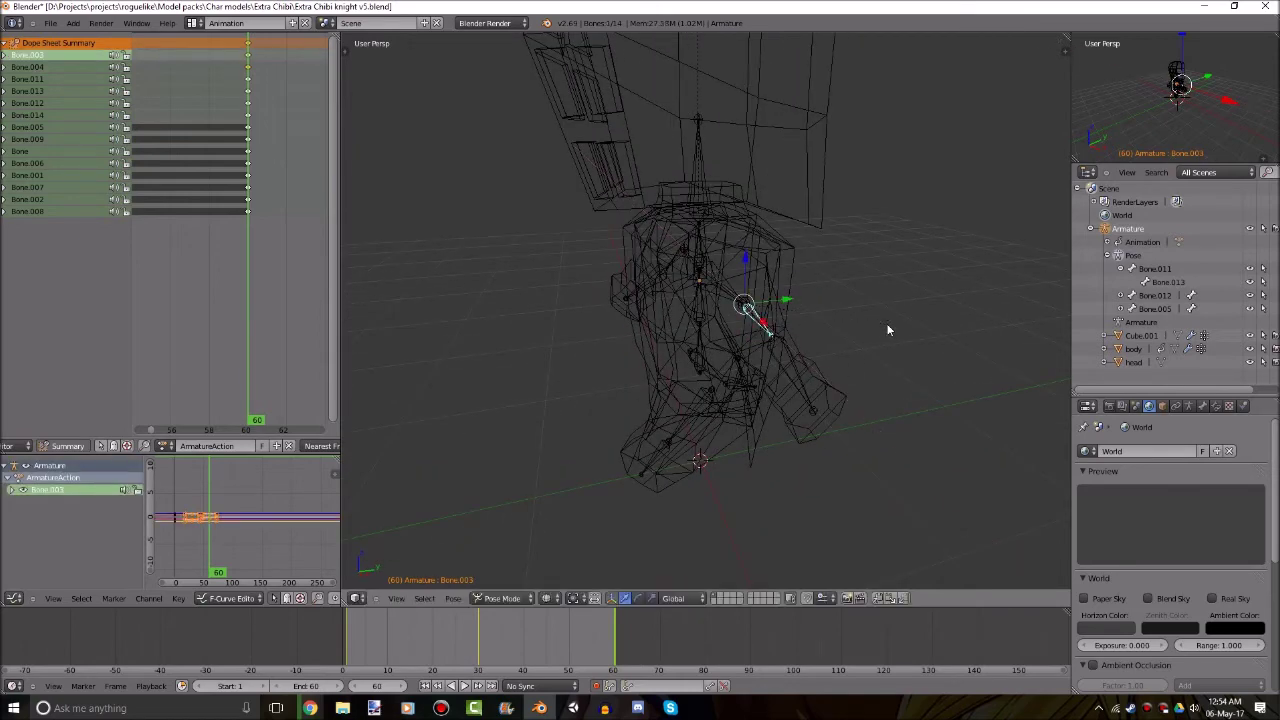
# Scrub through the walk cycle in solid shading and examine the arm swing from several angles, including the frame 30 pose.
pyautogui.press('z')
pyautogui.moveTo(688, 579); pyautogui.dragTo(564, 545, button='middle')
pyautogui.moveTo(455, 641); pyautogui.dragTo(366, 643)
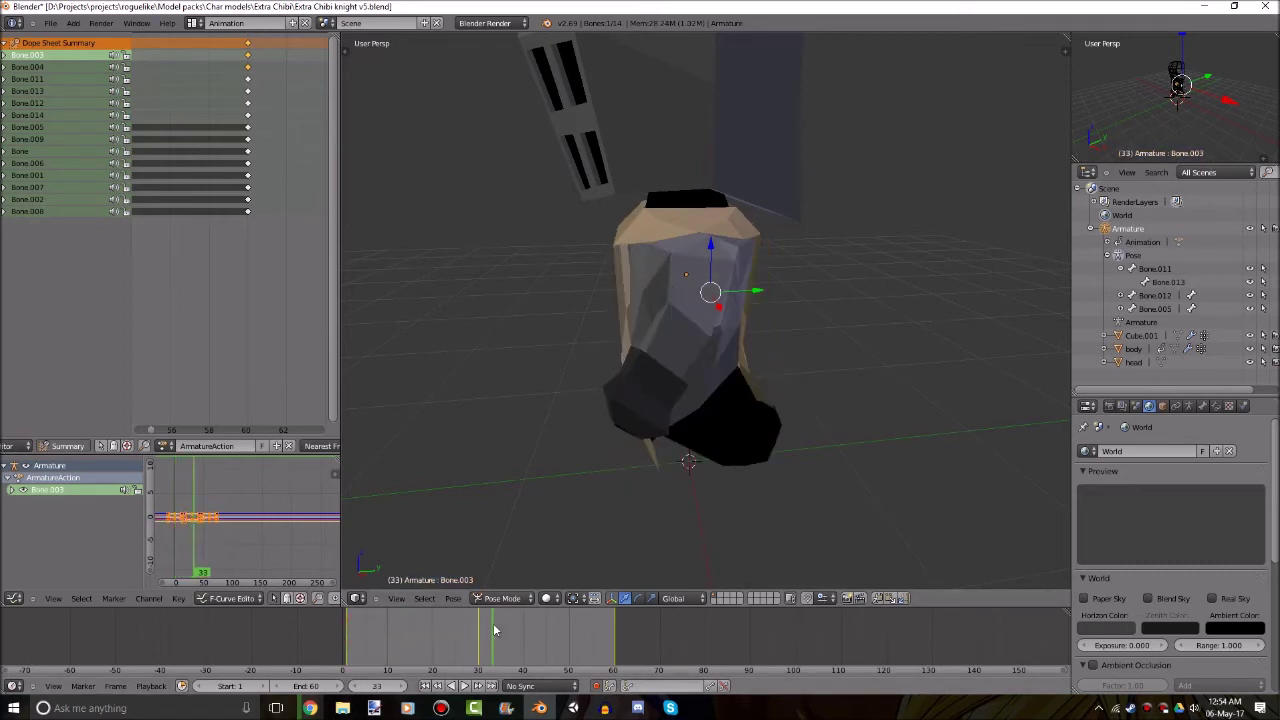
pyautogui.moveTo(595, 611); pyautogui.dragTo(622, 608)
pyautogui.moveTo(690, 378); pyautogui.dragTo(816, 422, button='middle')
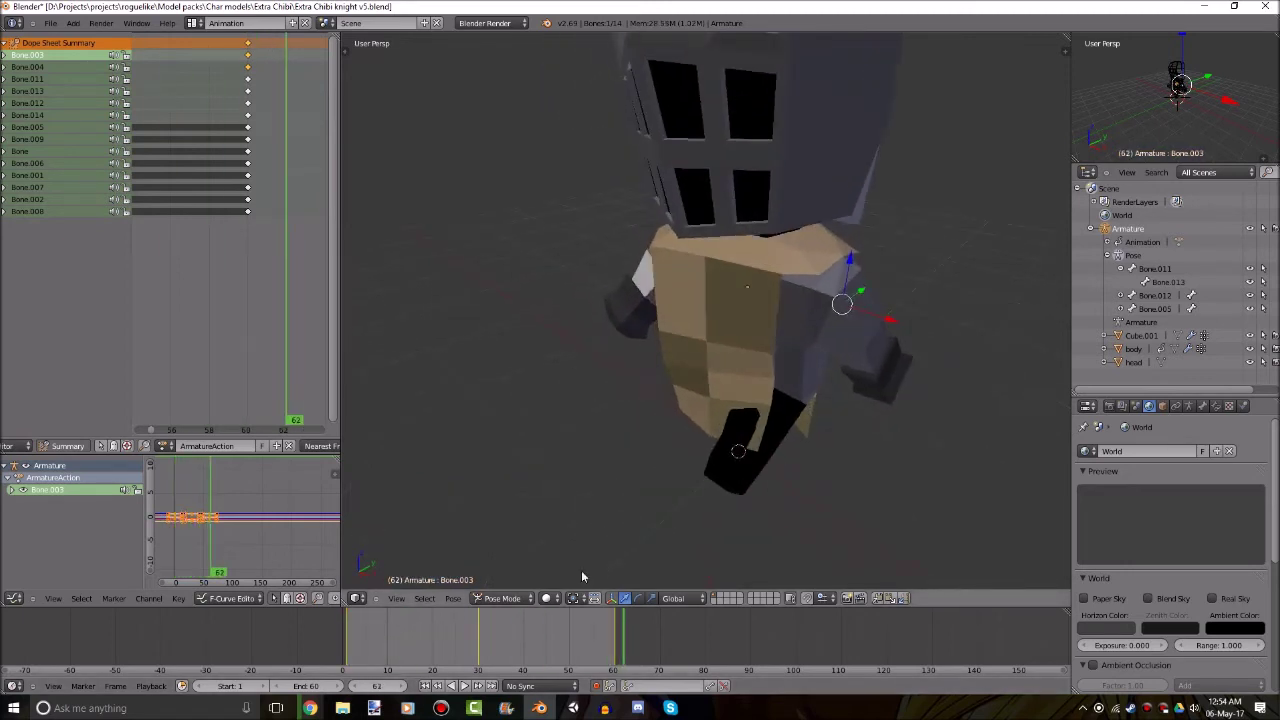
pyautogui.moveTo(537, 613); pyautogui.dragTo(448, 614)
pyautogui.click(448, 618)
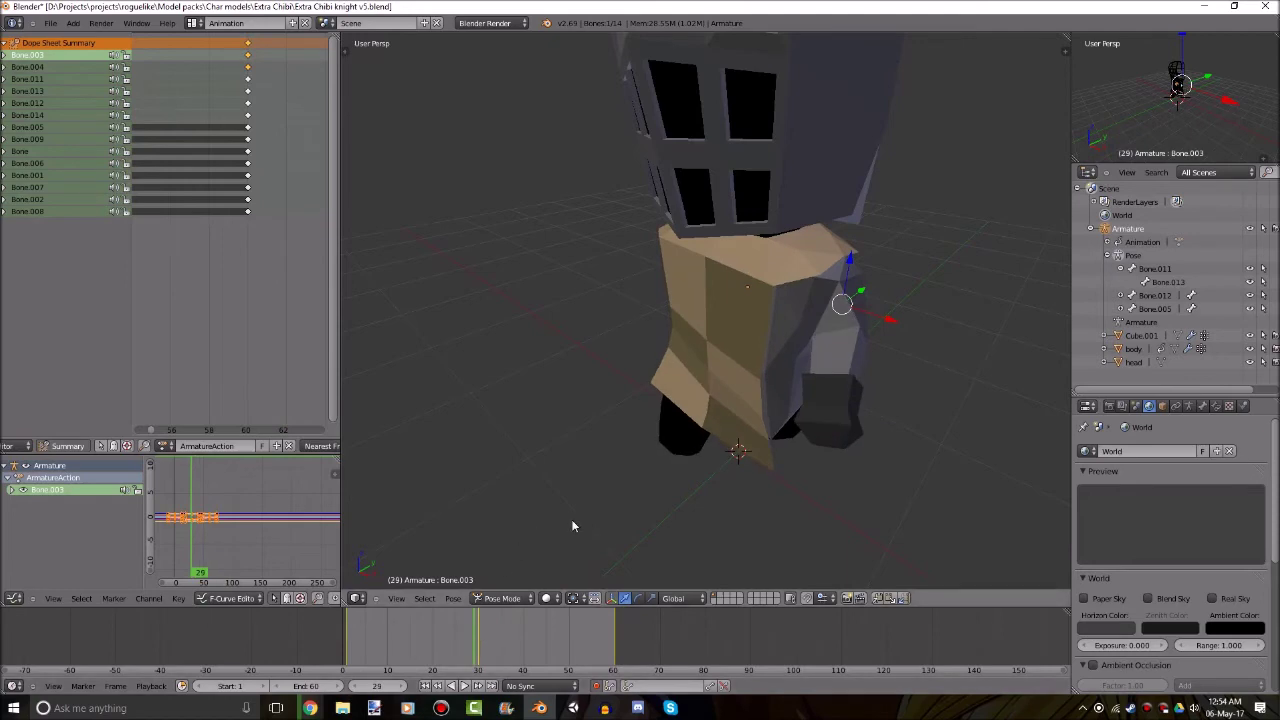
pyautogui.moveTo(574, 526); pyautogui.dragTo(765, 500, button='middle')
pyautogui.moveTo(371, 655); pyautogui.dragTo(519, 651)
pyautogui.click(450, 656)
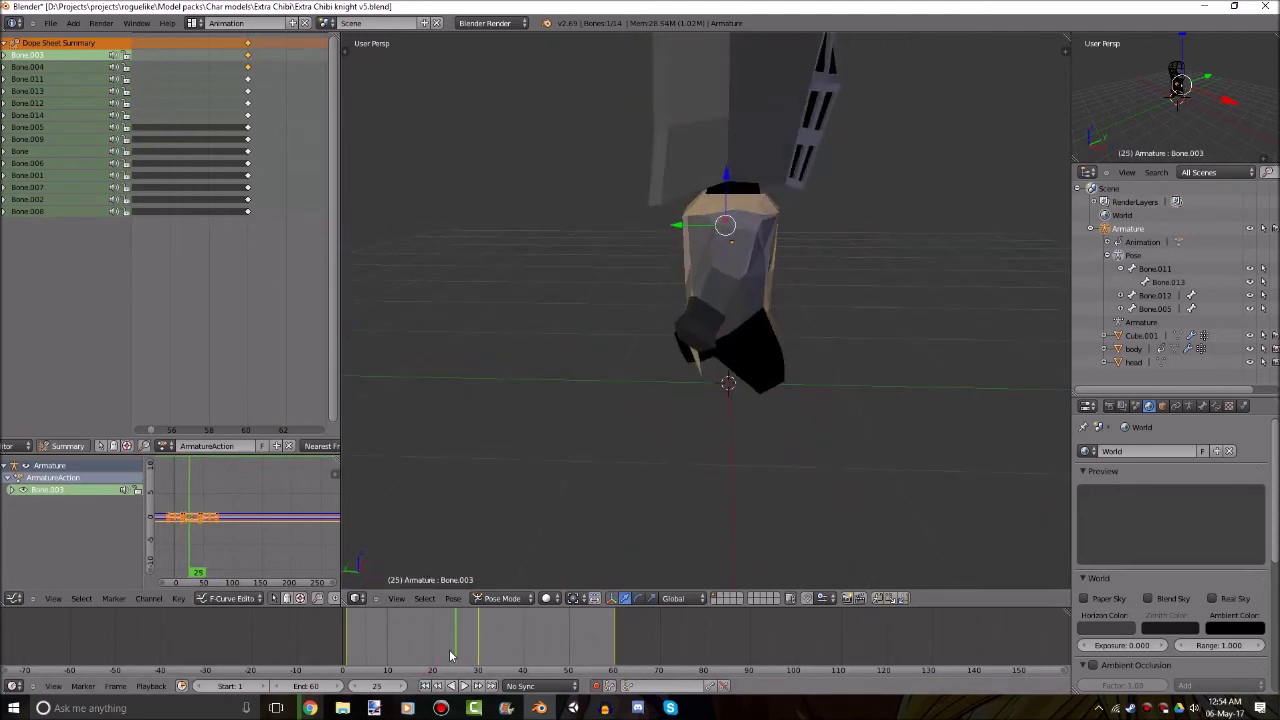
pyautogui.scroll(2, 692, 375)
pyautogui.press('z')
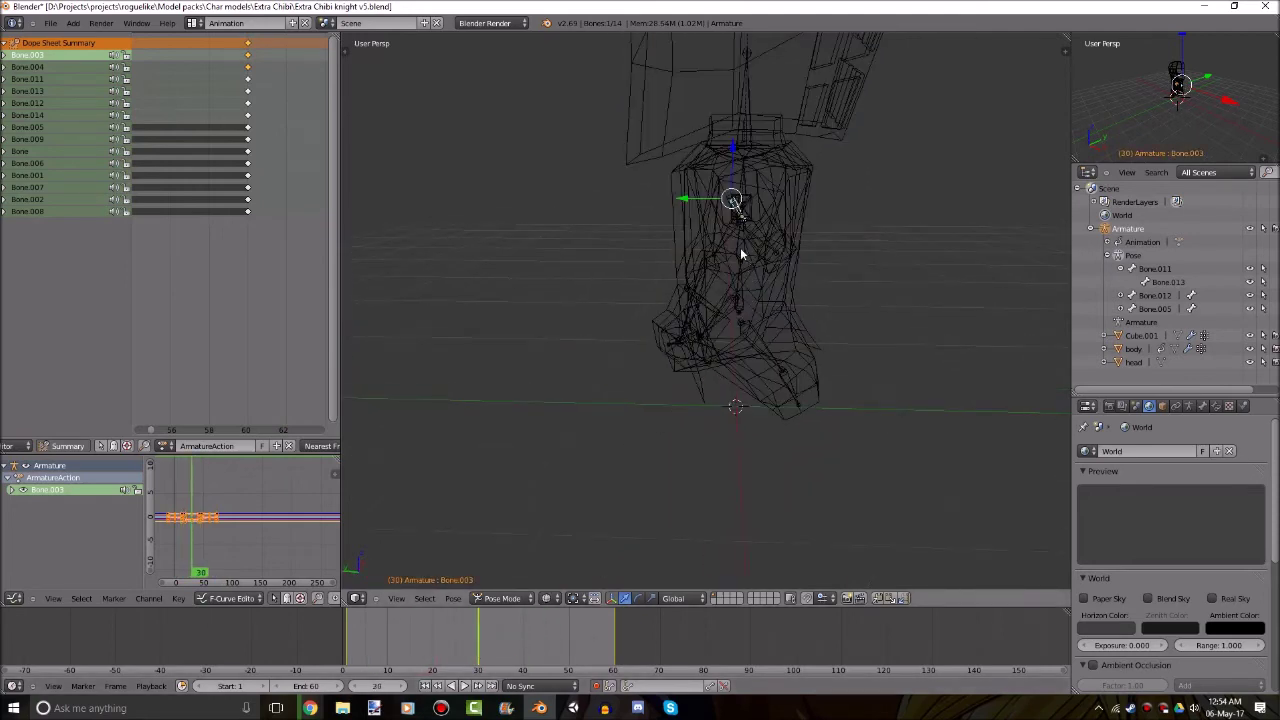
pyautogui.moveTo(740, 249); pyautogui.dragTo(792, 311, button='middle')
pyautogui.press('z')
pyautogui.moveTo(945, 407)
pyautogui.mouseDown(button='middle')
pyautogui.moveTo(877, 390)
pyautogui.moveTo(793, 409)
pyautogui.moveTo(969, 424)
pyautogui.moveTo(774, 392)
pyautogui.moveTo(736, 417)
pyautogui.moveTo(766, 432)
pyautogui.moveTo(827, 432)
pyautogui.moveTo(753, 426)
pyautogui.moveTo(793, 399)
pyautogui.moveTo(726, 418)
pyautogui.moveTo(752, 398)
pyautogui.mouseUp(button='middle')
# At frame 30, rotate torso bone Bone.005 by -3 degrees about the global Z axis.
pyautogui.press('z')
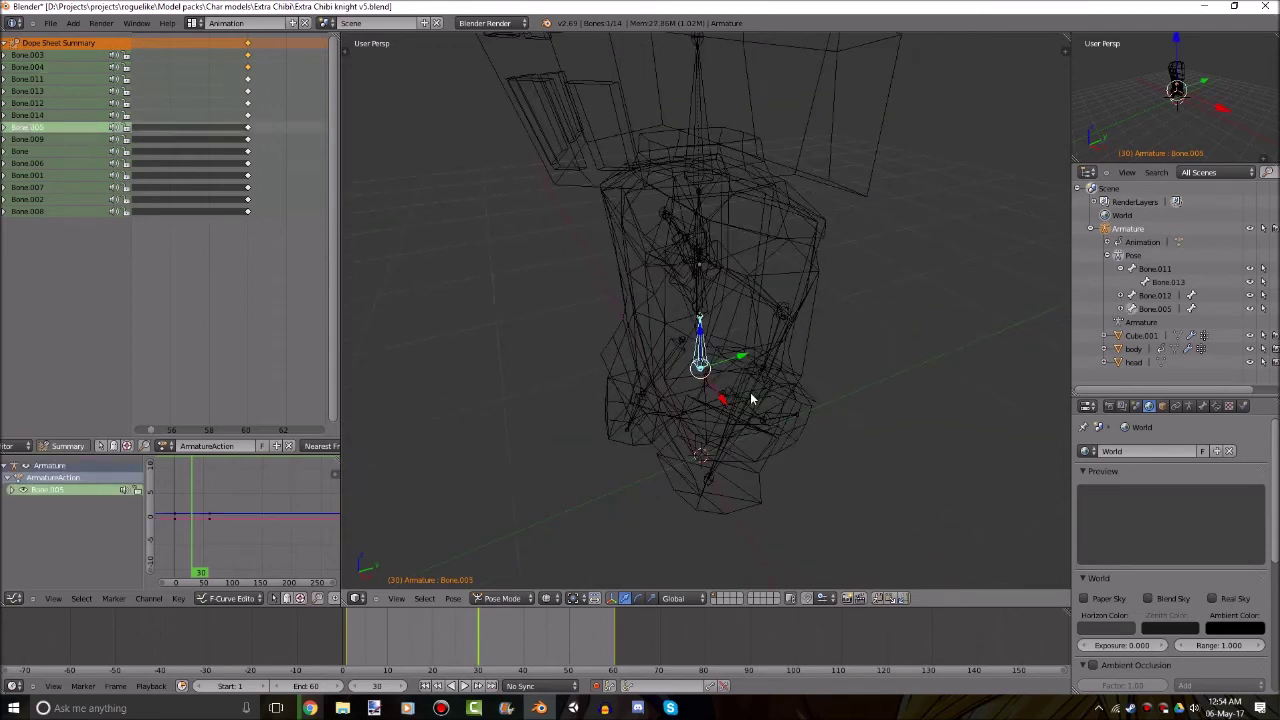
pyautogui.write('rz')
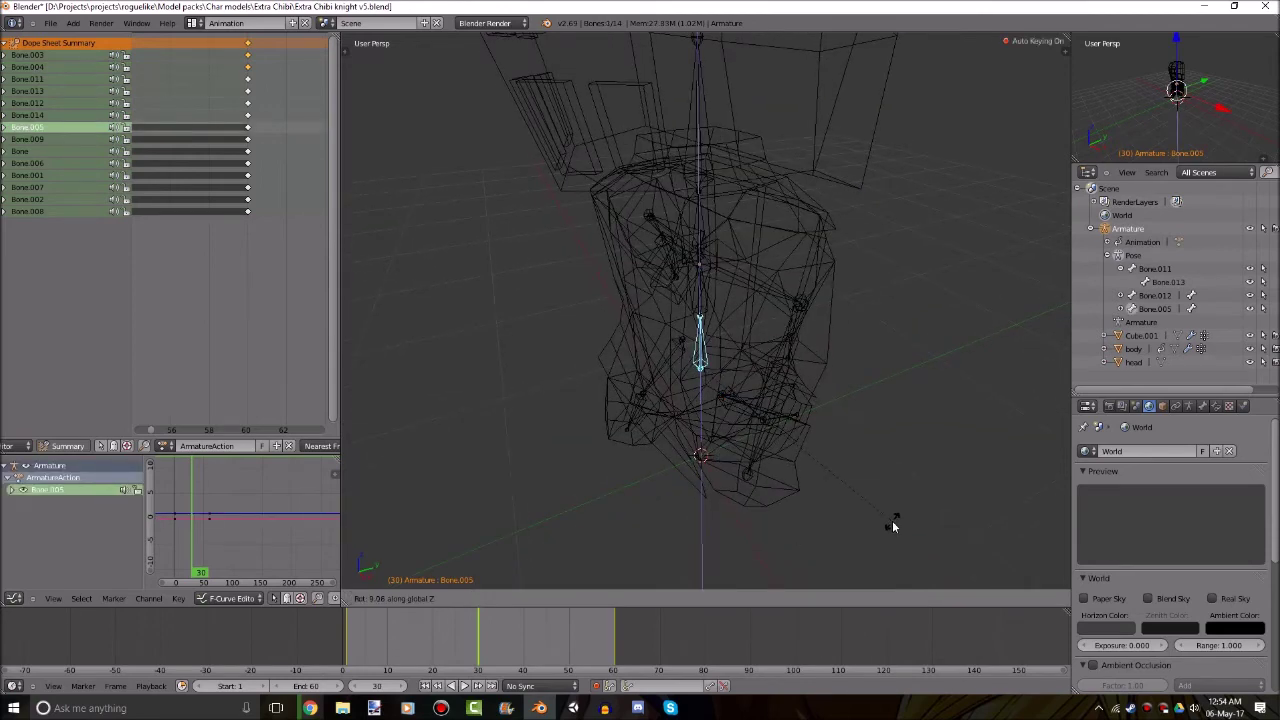
pyautogui.write('-3')
pyautogui.press('-')
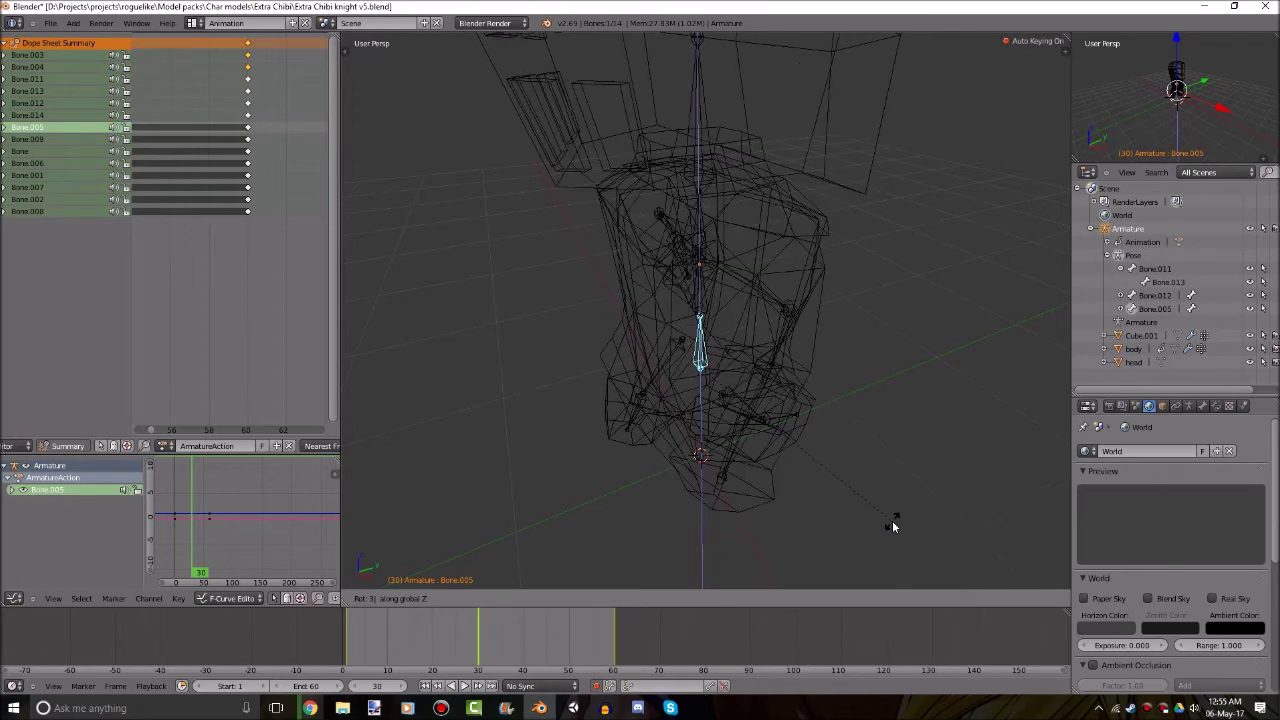
pyautogui.press('Return')
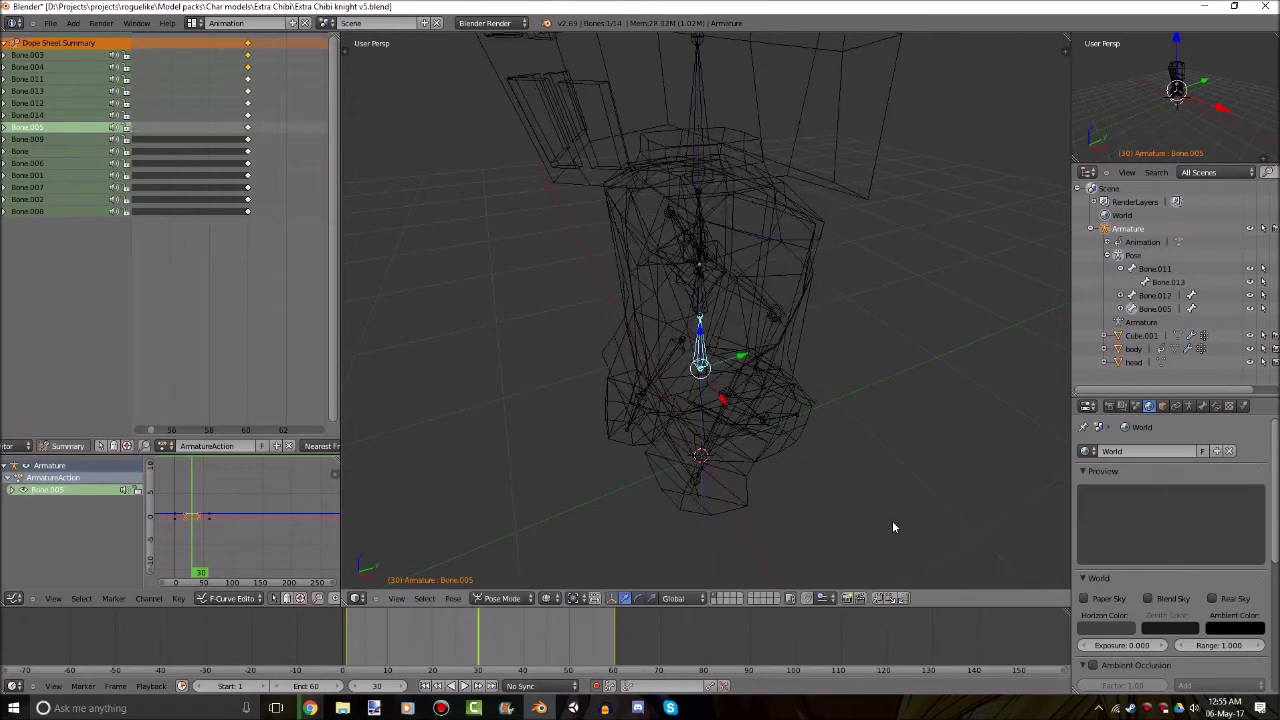
# At frame 1, rotate torso bone Bone.005 by 3 degrees about the global Z axis and copy that pose to frame 60.
pyautogui.press('z')
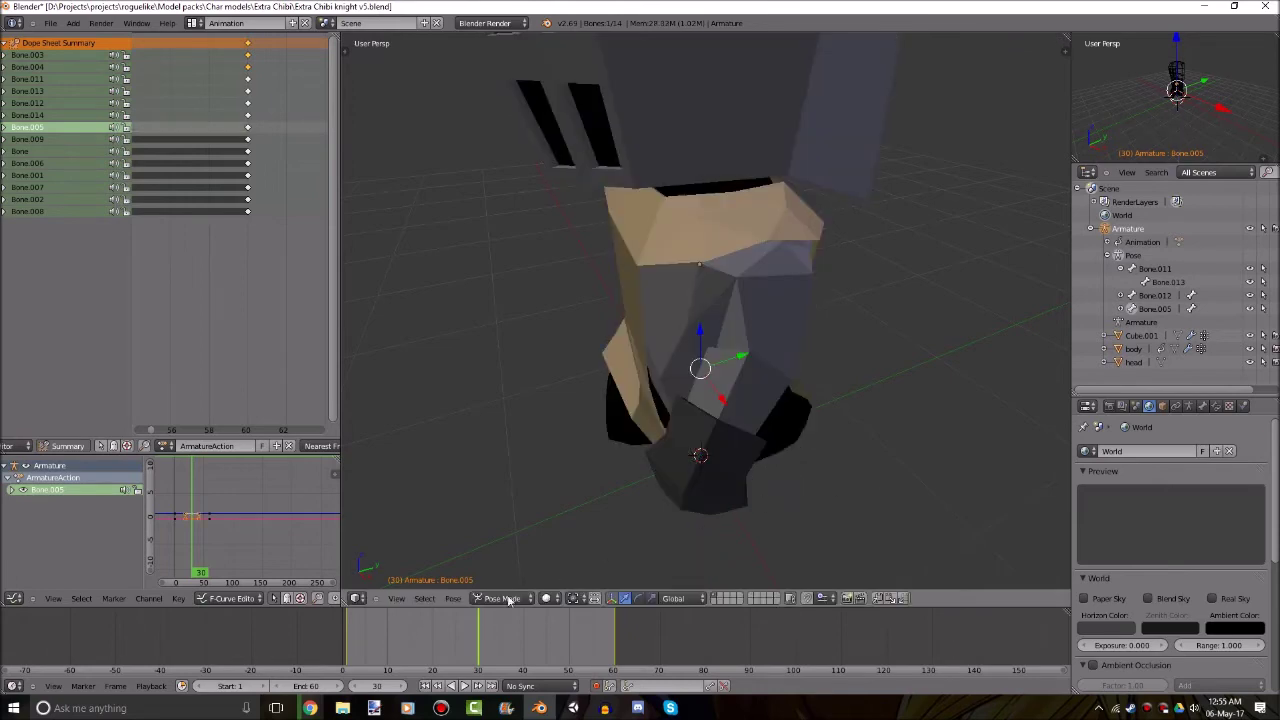
pyautogui.click(424, 686)
pyautogui.press('z')
pyautogui.press('r')
pyautogui.press('z')
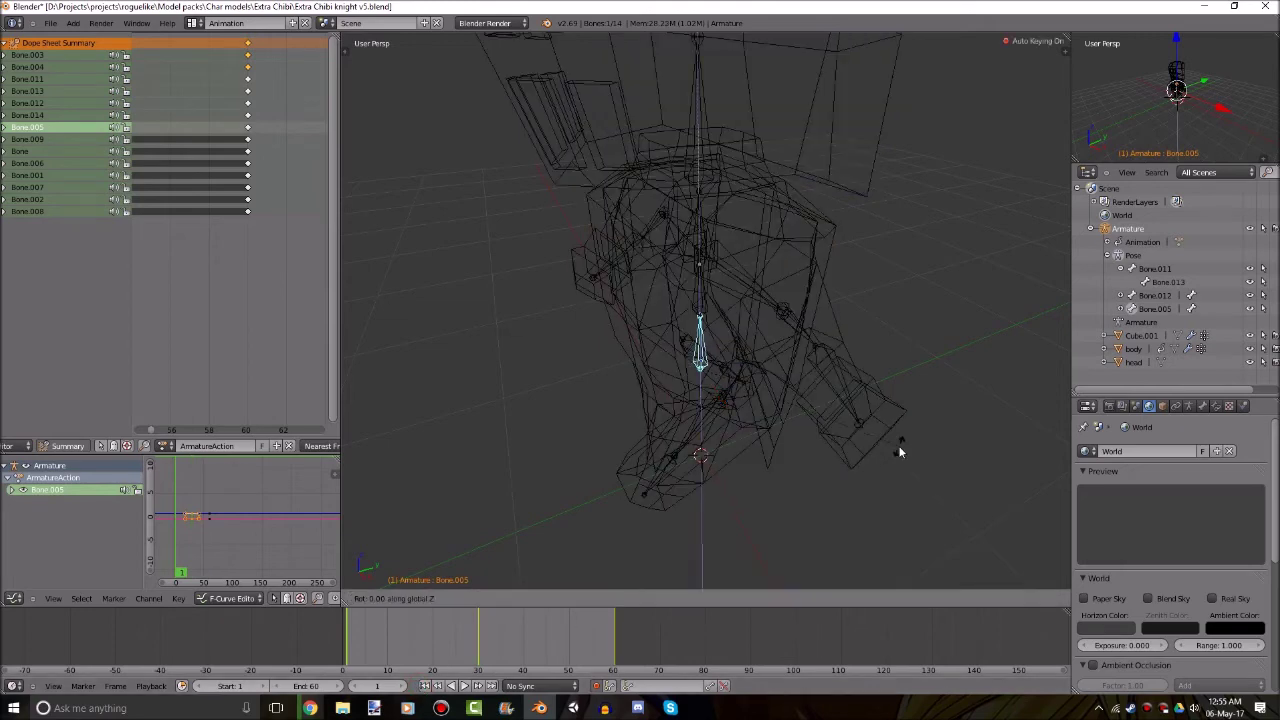
pyautogui.press('3')
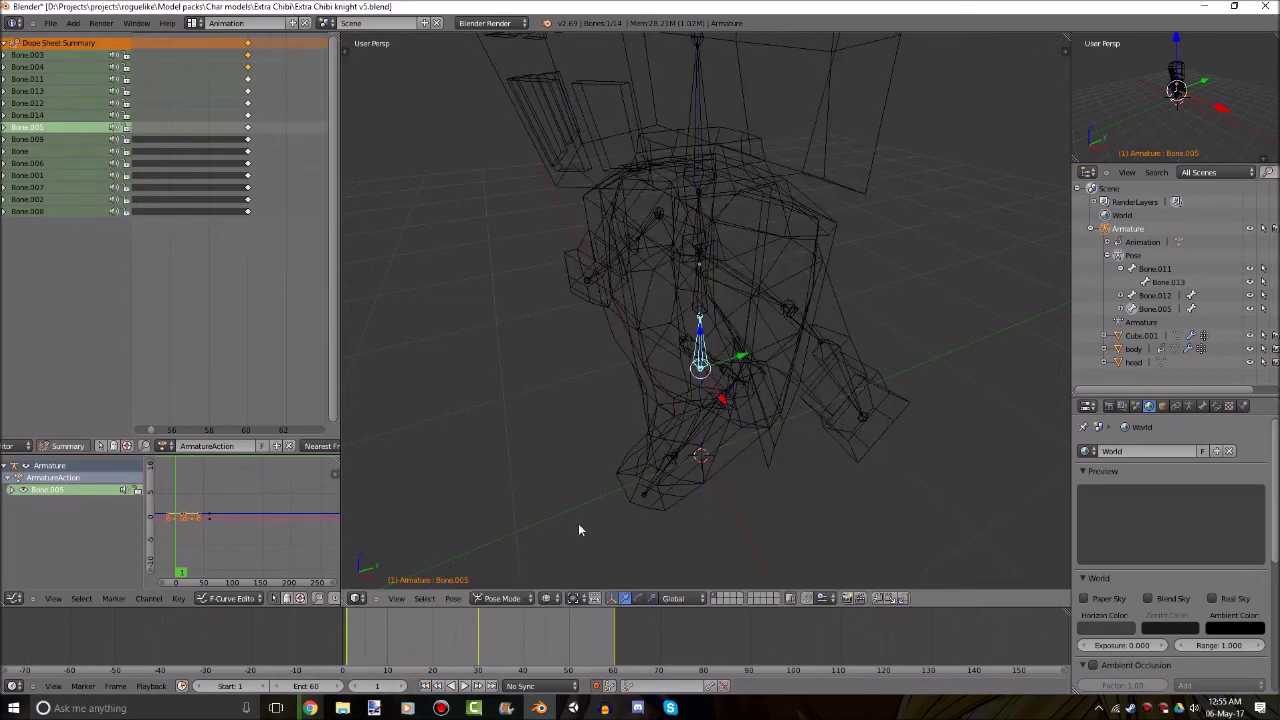
pyautogui.click(490, 686)
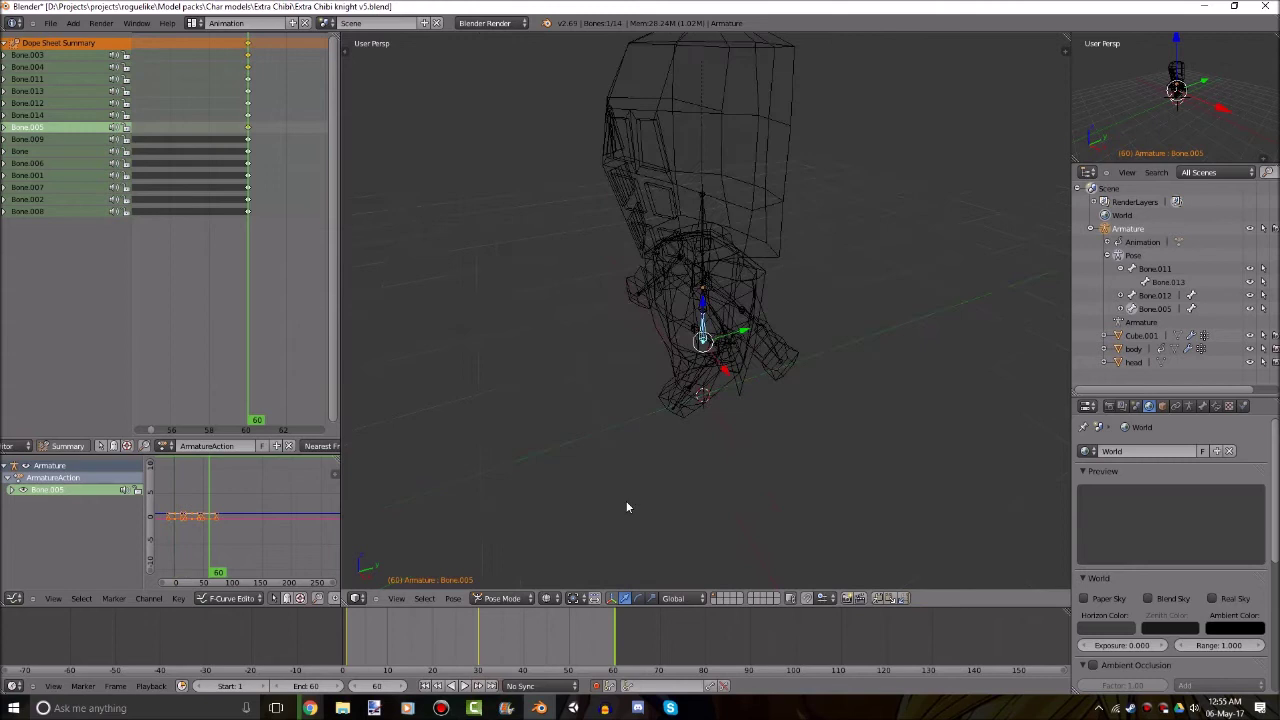
# Play the walk animation in solid shading and examine the torso twist and arm swing from the front and side.
pyautogui.press('z')
pyautogui.click(466, 688)
pyautogui.moveTo(663, 434); pyautogui.dragTo(778, 462, button='middle')
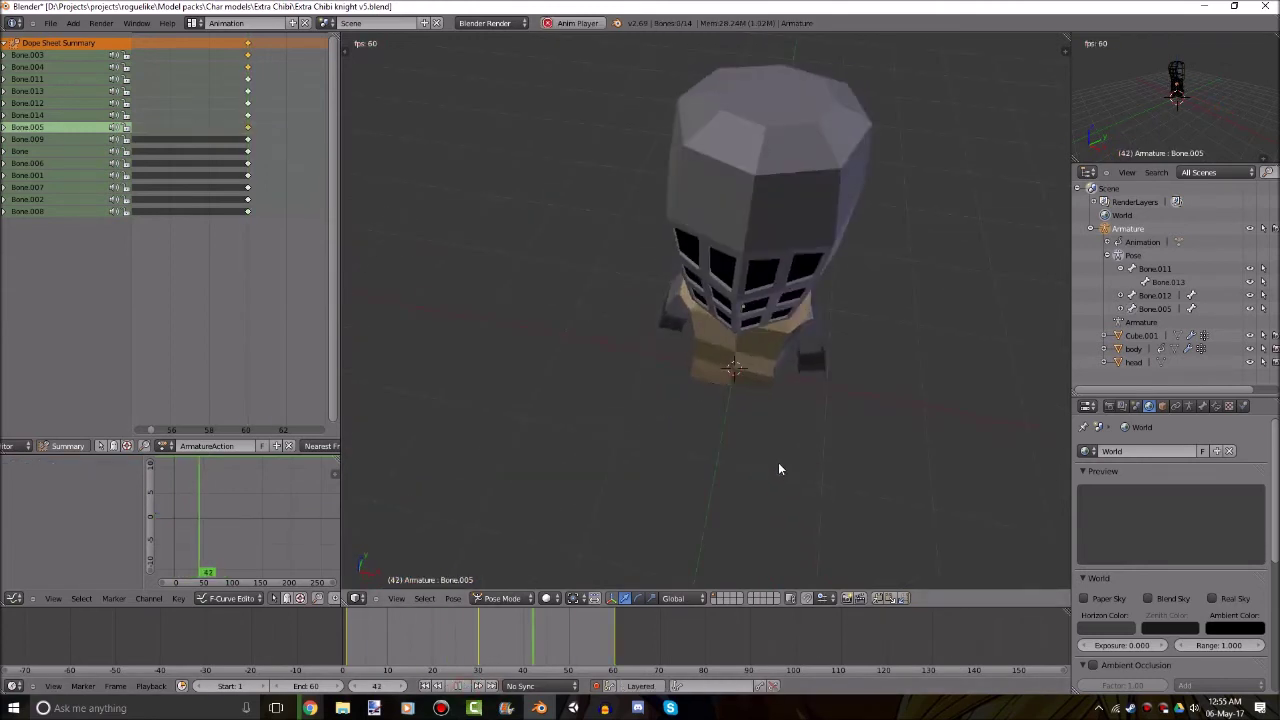
pyautogui.moveTo(736, 401); pyautogui.dragTo(660, 438, button='middle')
pyautogui.scroll(4, 809, 376)
pyautogui.scroll(-1, 660, 440)
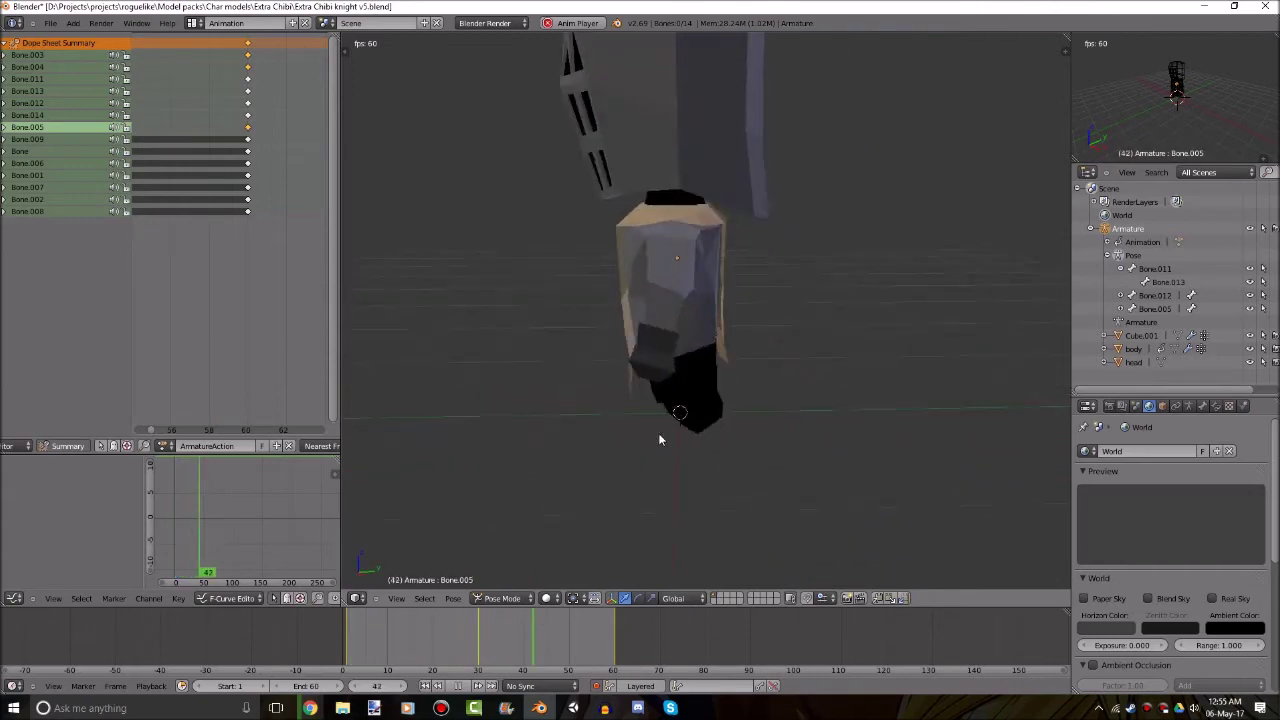
pyautogui.scroll(1, 660, 440)
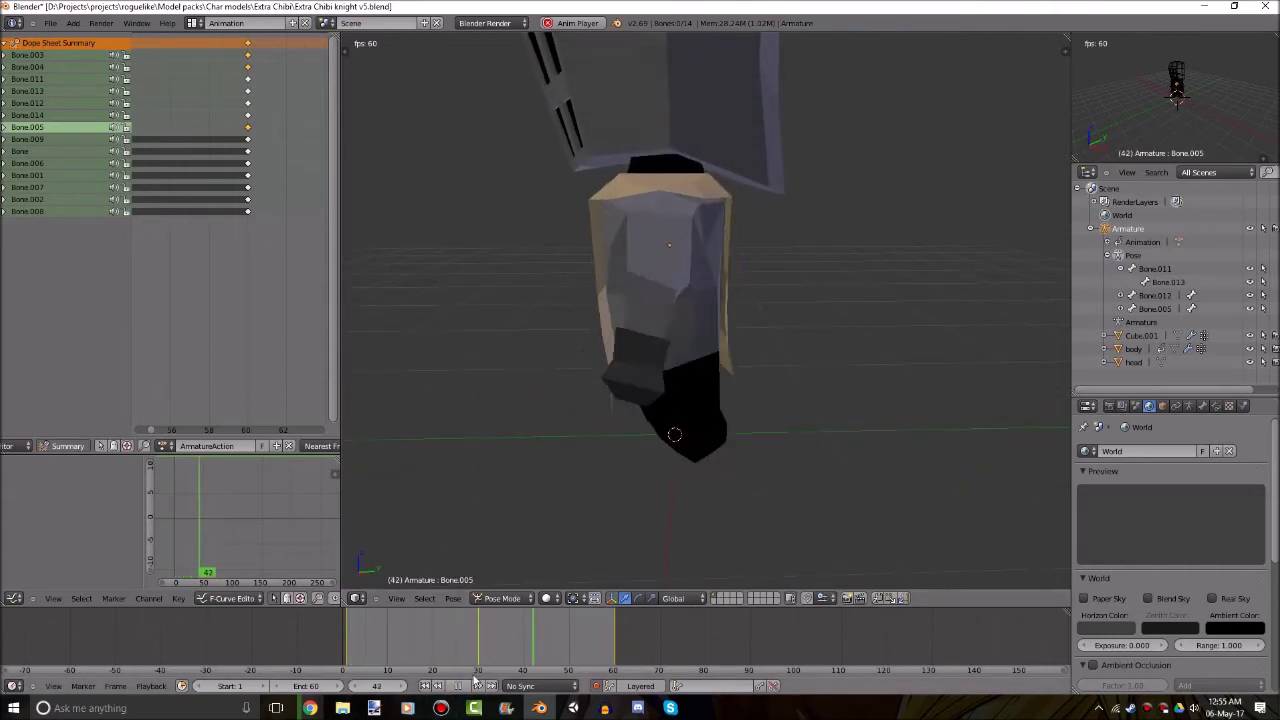
# Stop playback and select head bone Bone.006 at frame 30 in a wireframe top view.
pyautogui.hotkey('alt', 'a')
pyautogui.press('z')
pyautogui.moveTo(623, 359); pyautogui.dragTo(616, 232, button='middle')
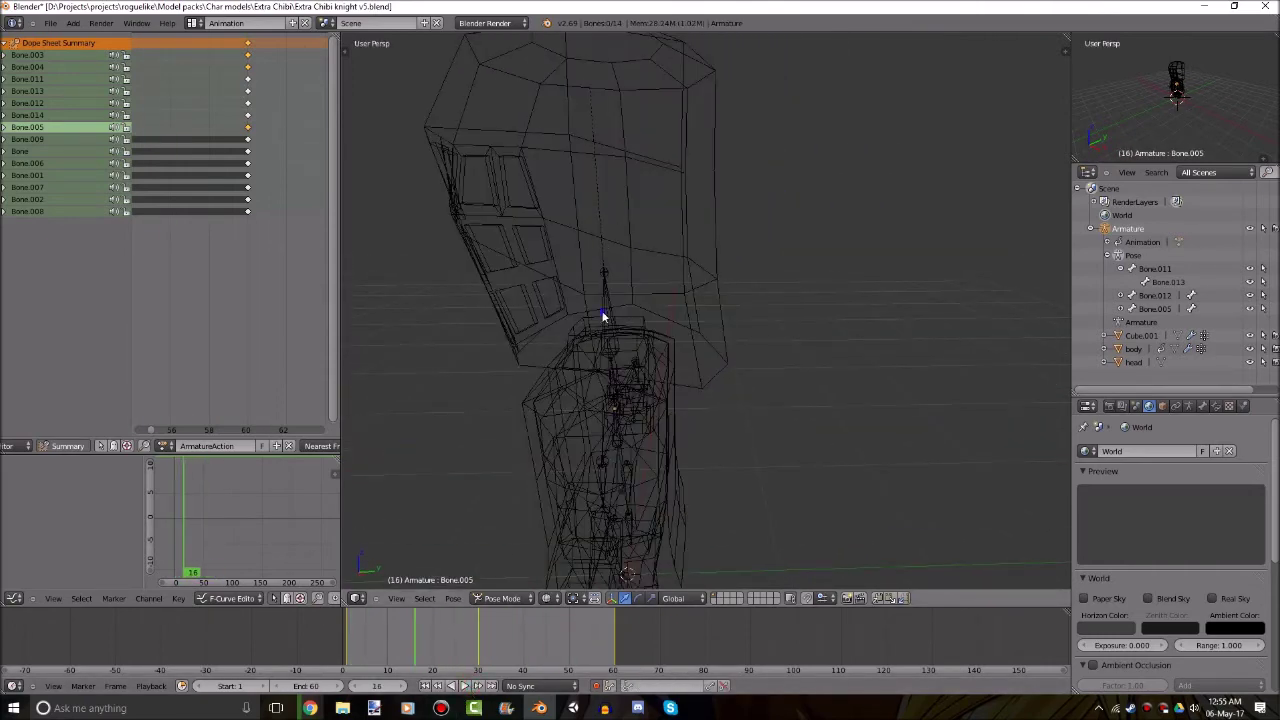
pyautogui.rightClick(603, 317)
pyautogui.moveTo(852, 362); pyautogui.dragTo(940, 390, button='middle')
pyautogui.moveTo(486, 621); pyautogui.dragTo(470, 637)
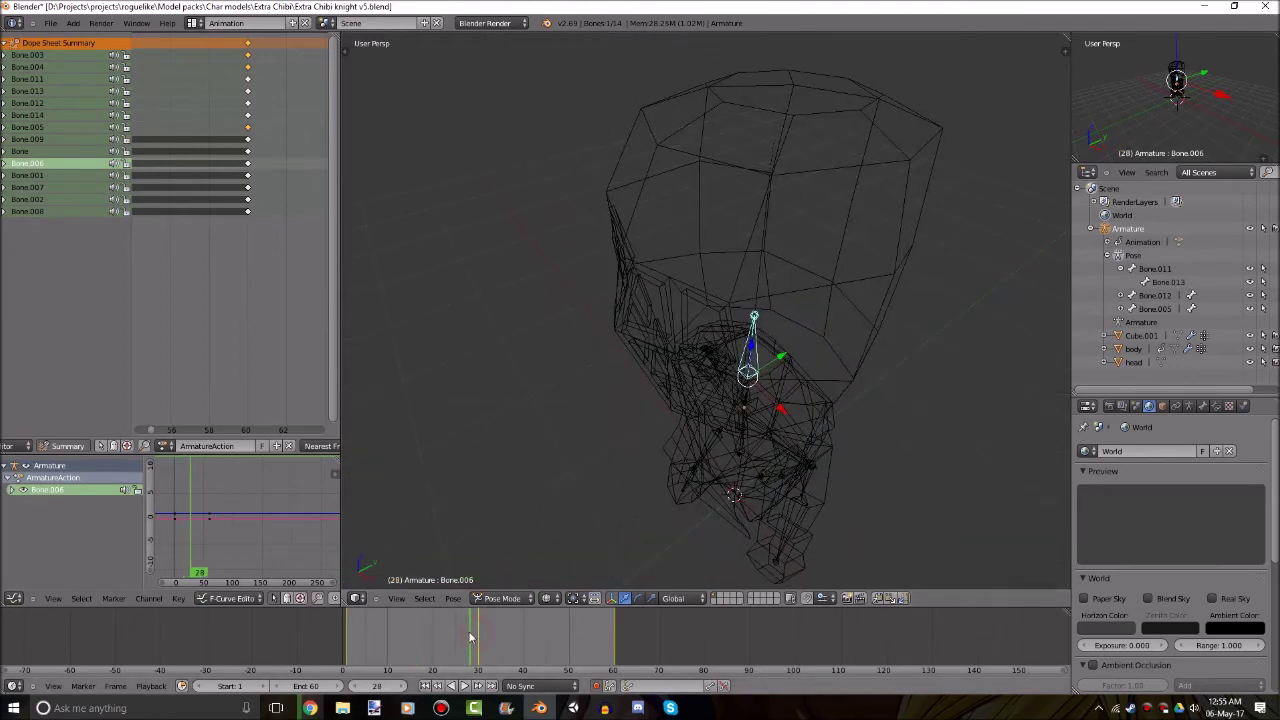
pyautogui.moveTo(600, 513); pyautogui.dragTo(771, 337, button='middle')
pyautogui.press('KP_7')
pyautogui.scroll(3, 852, 417)
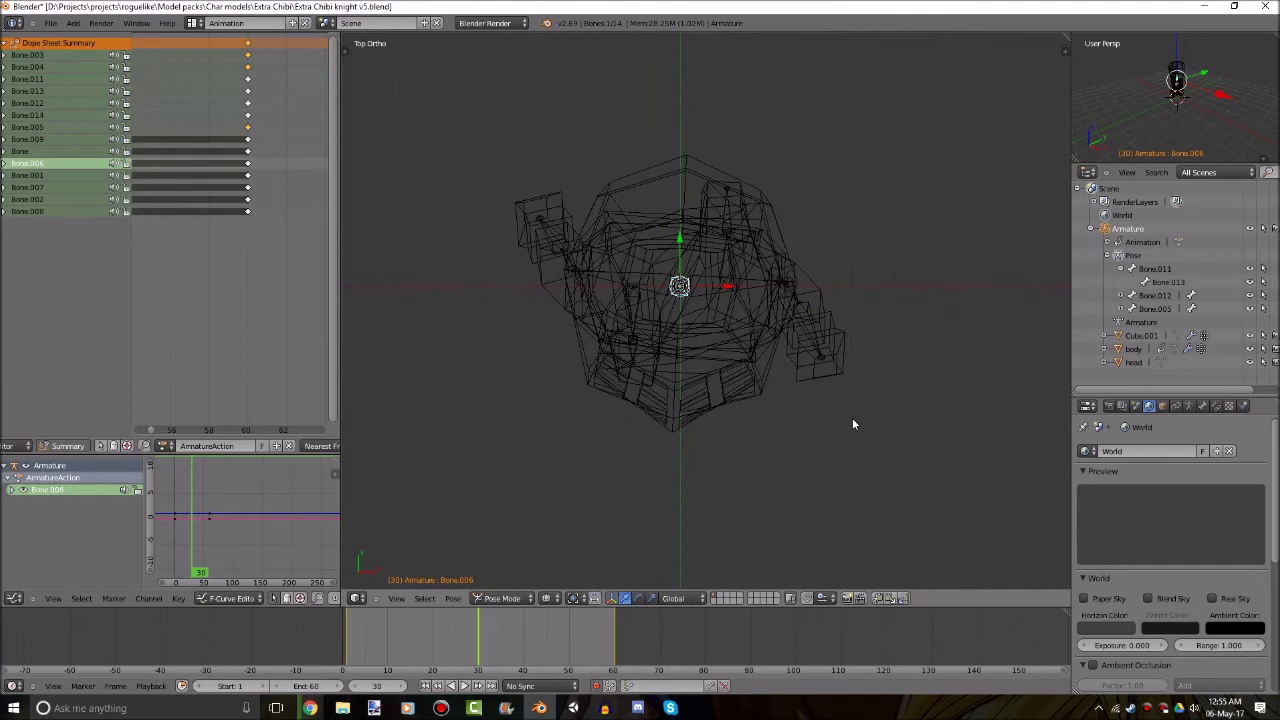
pyautogui.press('r')
pyautogui.press('z')
pyautogui.click(853, 468)
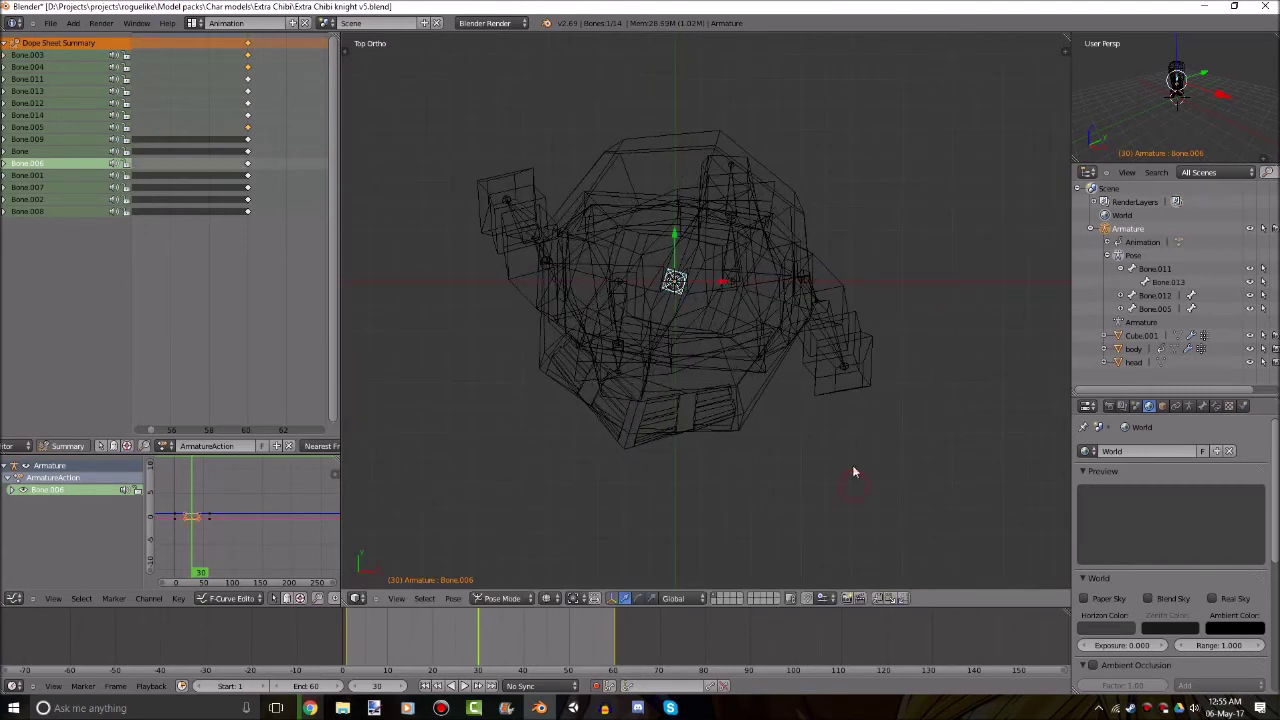
pyautogui.hotkey('ctrl', 'z')
# Rotate head bone Bone.006 by 5 degrees about the global Z axis at frame 30, and again by 5 degrees at frame 60.
pyautogui.write('rz5')
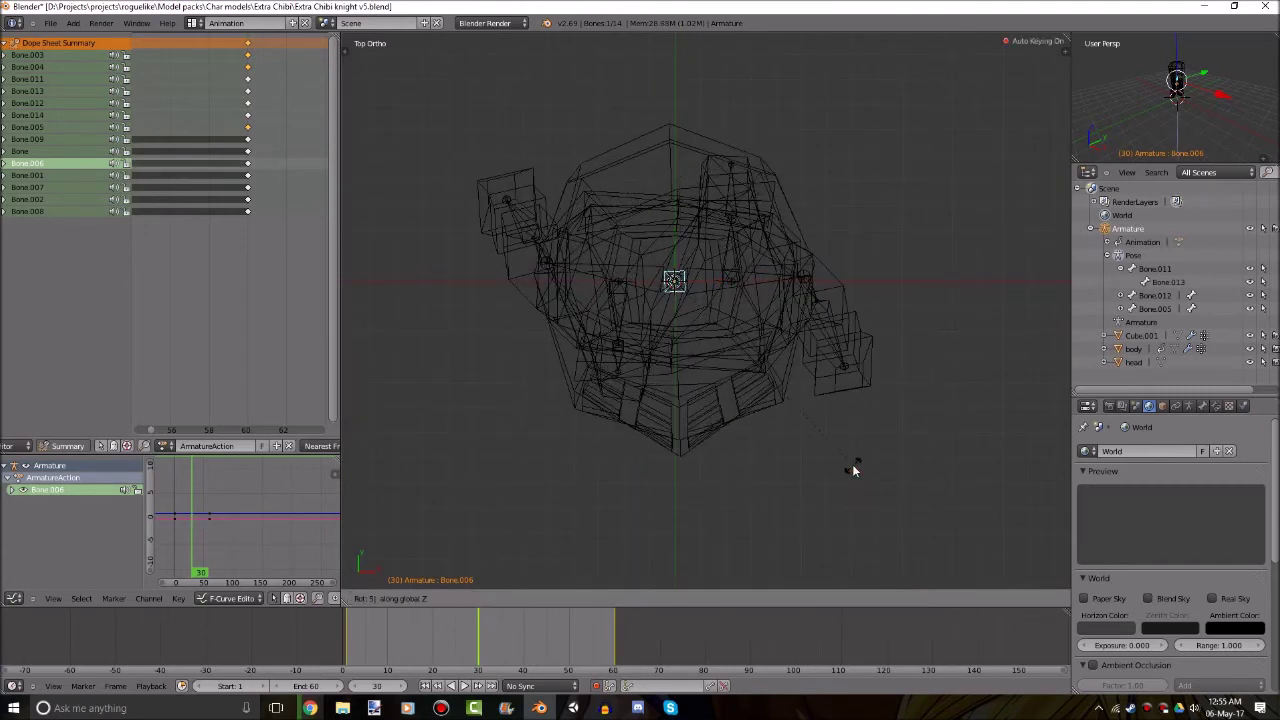
pyautogui.click(852, 464)
pyautogui.click(479, 687)
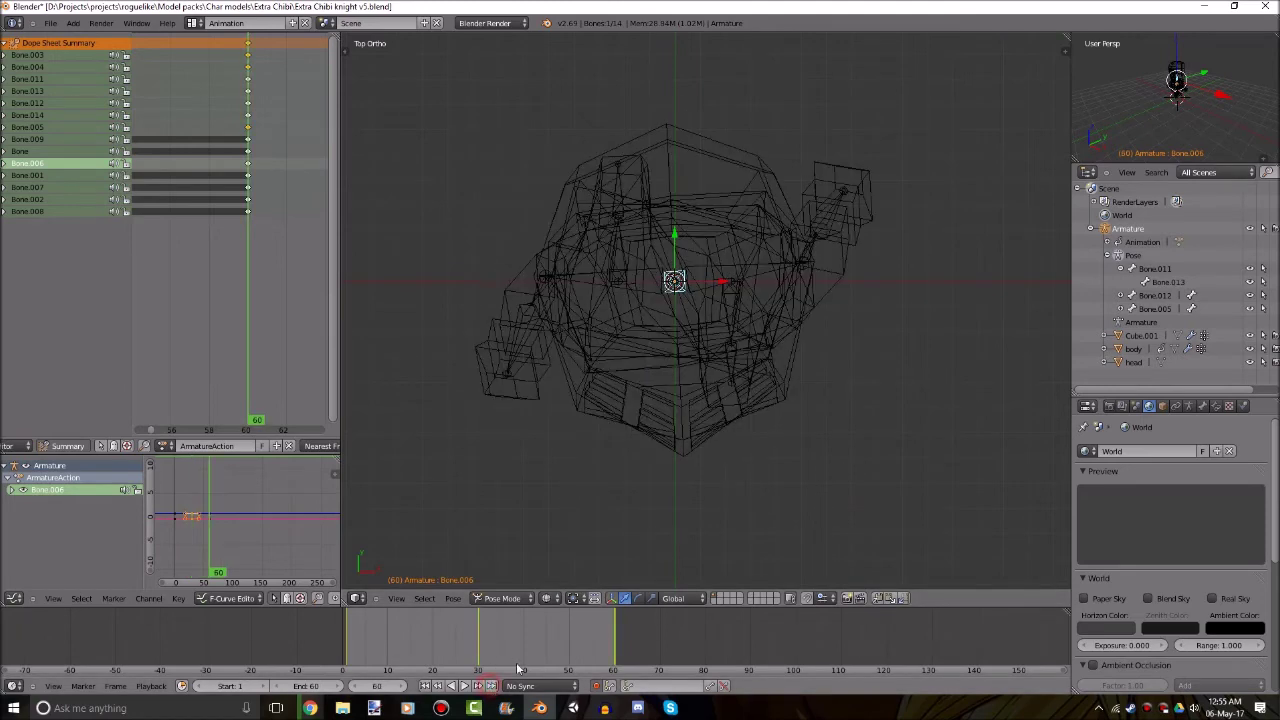
pyautogui.write('rz')
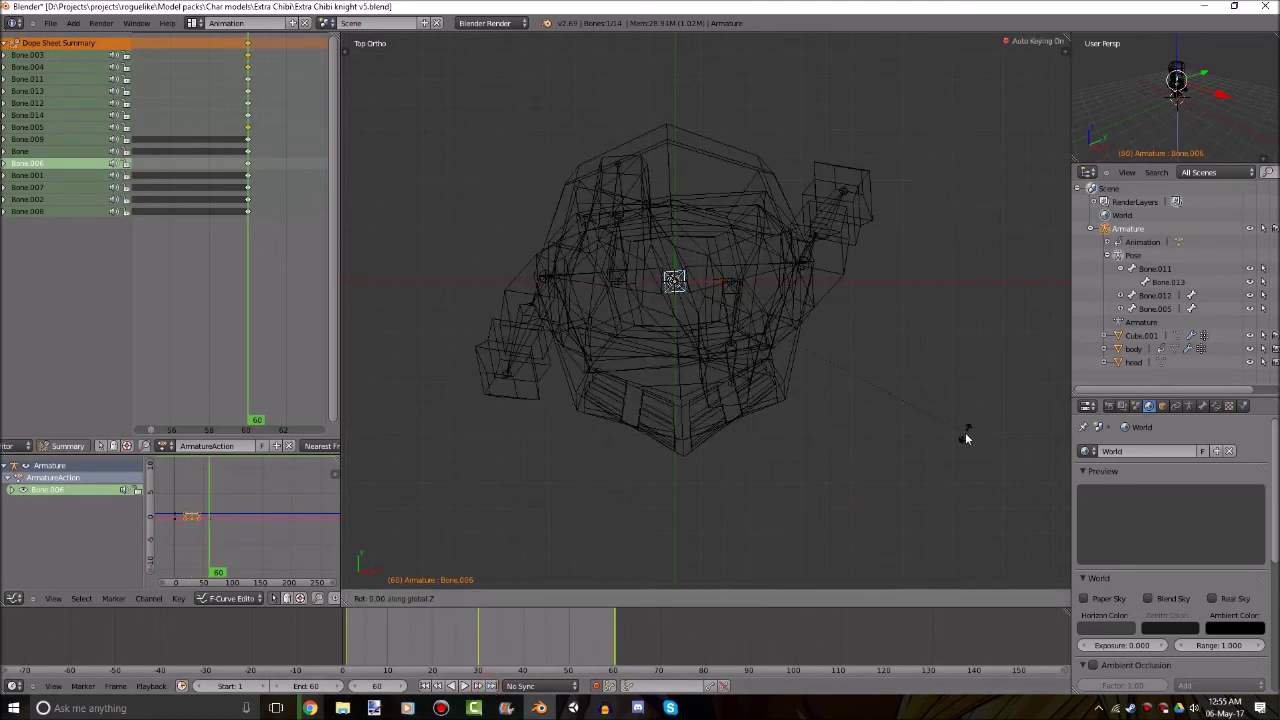
pyautogui.write('5')
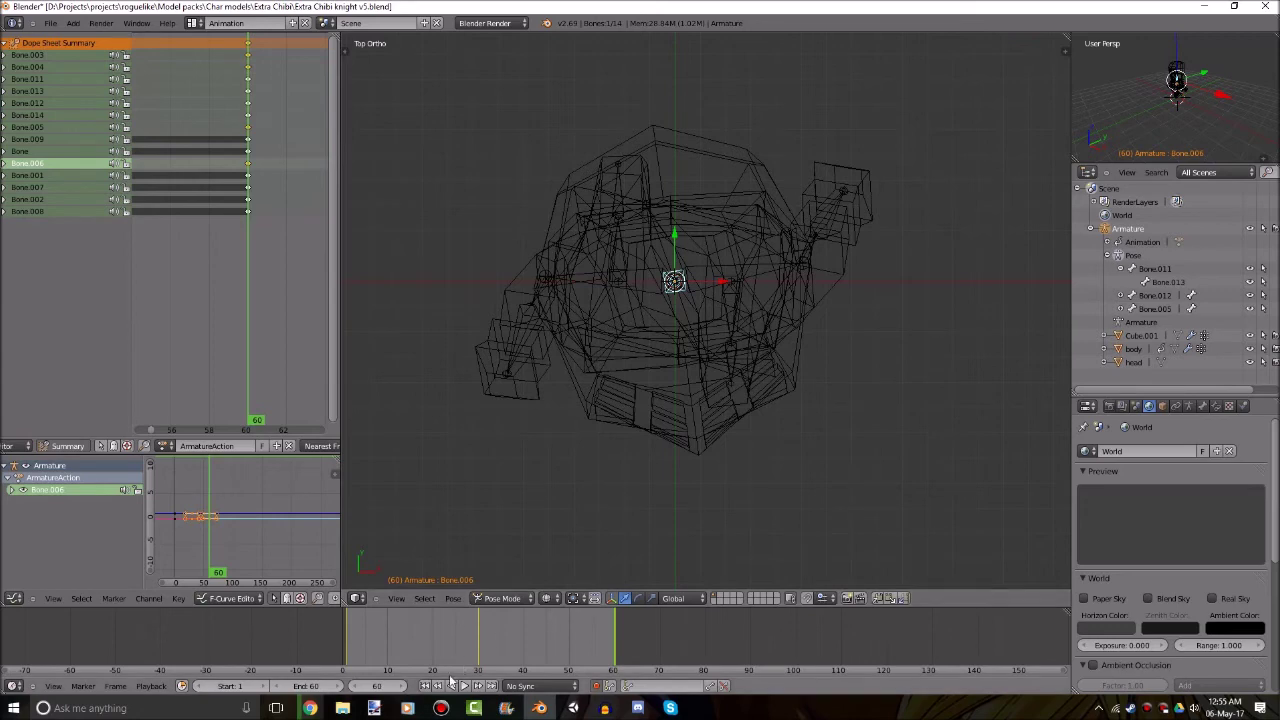
# Play the walk animation from frame 1 in solid shading and examine the head and torso motion from several sides.
pyautogui.click(426, 686)
pyautogui.press('a')
pyautogui.press('z')
pyautogui.moveTo(740, 484)
pyautogui.mouseDown(button='middle')
pyautogui.moveTo(691, 327)
pyautogui.moveTo(715, 359)
pyautogui.mouseUp(button='middle')
pyautogui.scroll(-2, 715, 358)
pyautogui.click(466, 686)
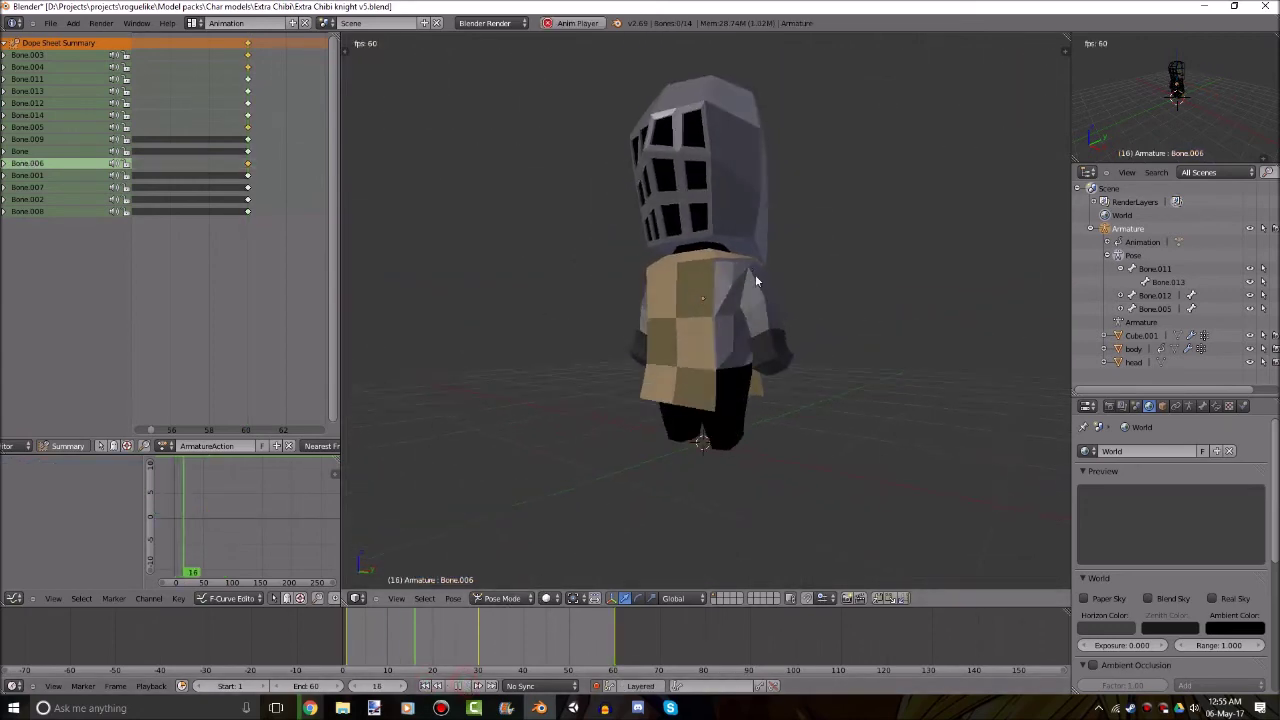
pyautogui.moveTo(755, 274); pyautogui.dragTo(851, 289, button='middle')
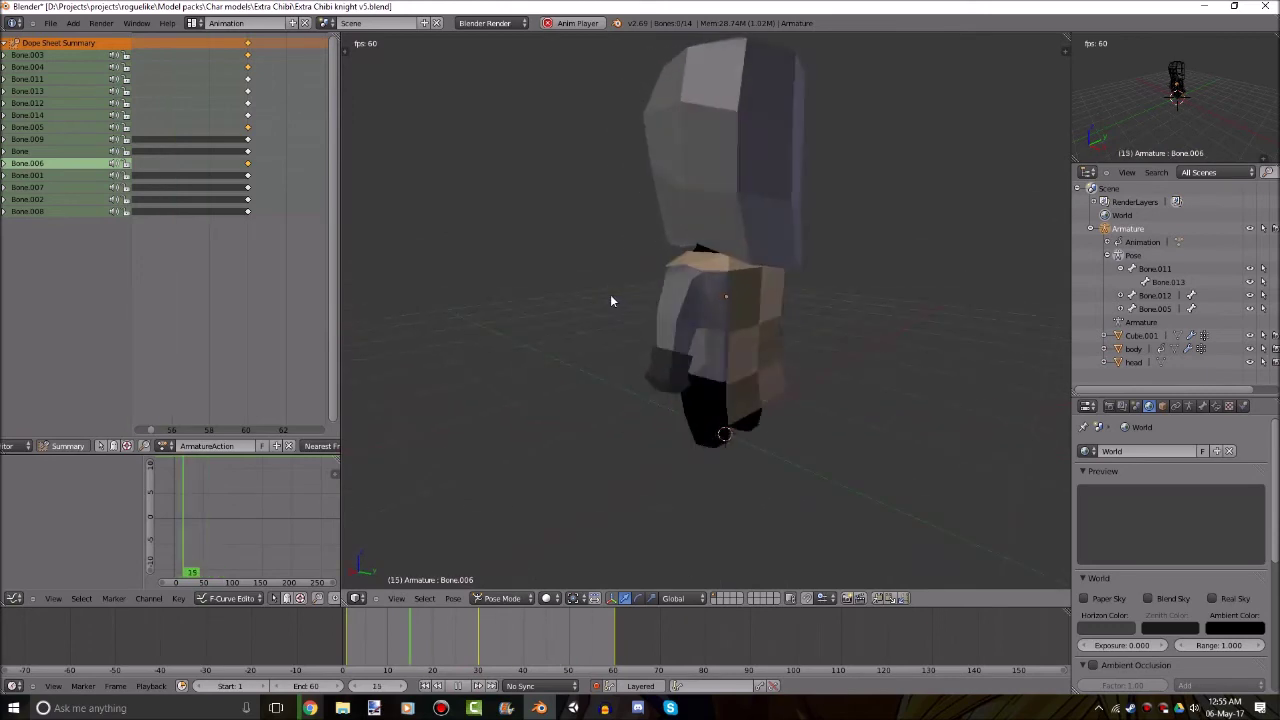
pyautogui.press('z')
pyautogui.rightClick(674, 294)
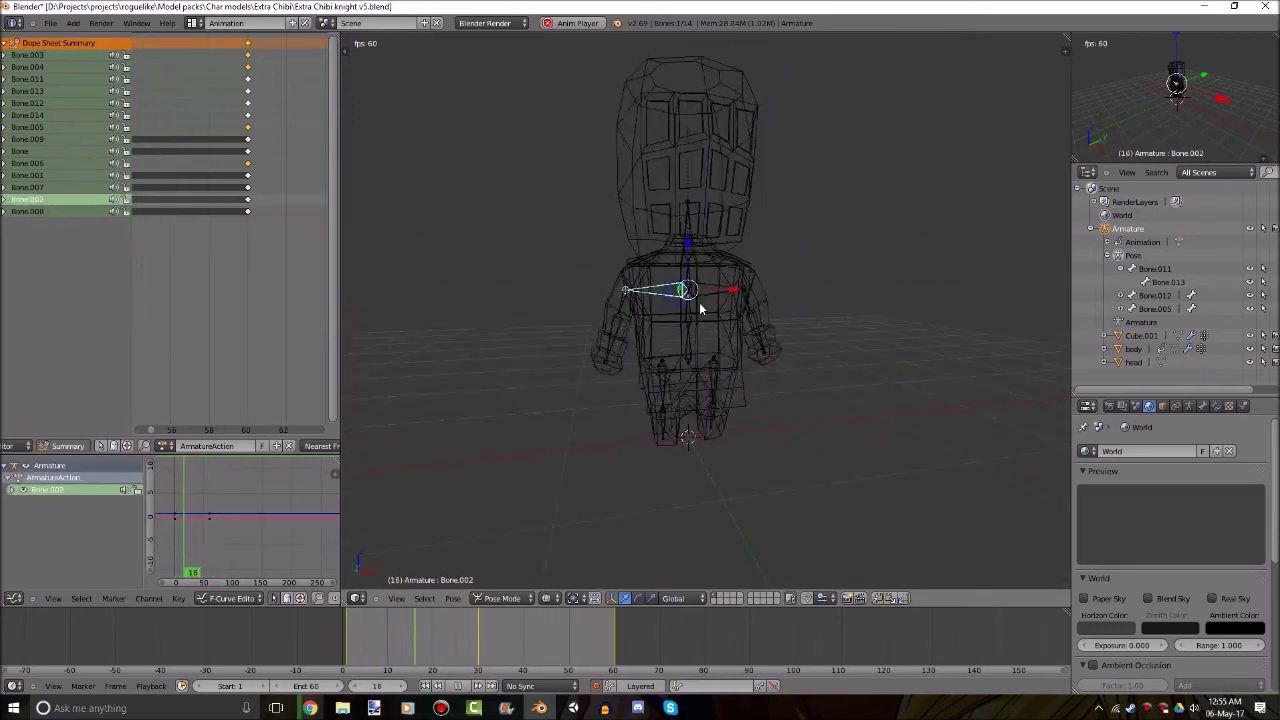
pyautogui.press('z')
# Load the Run2 action on the armature and examine its playback from the front and side.
pyautogui.click(165, 446)
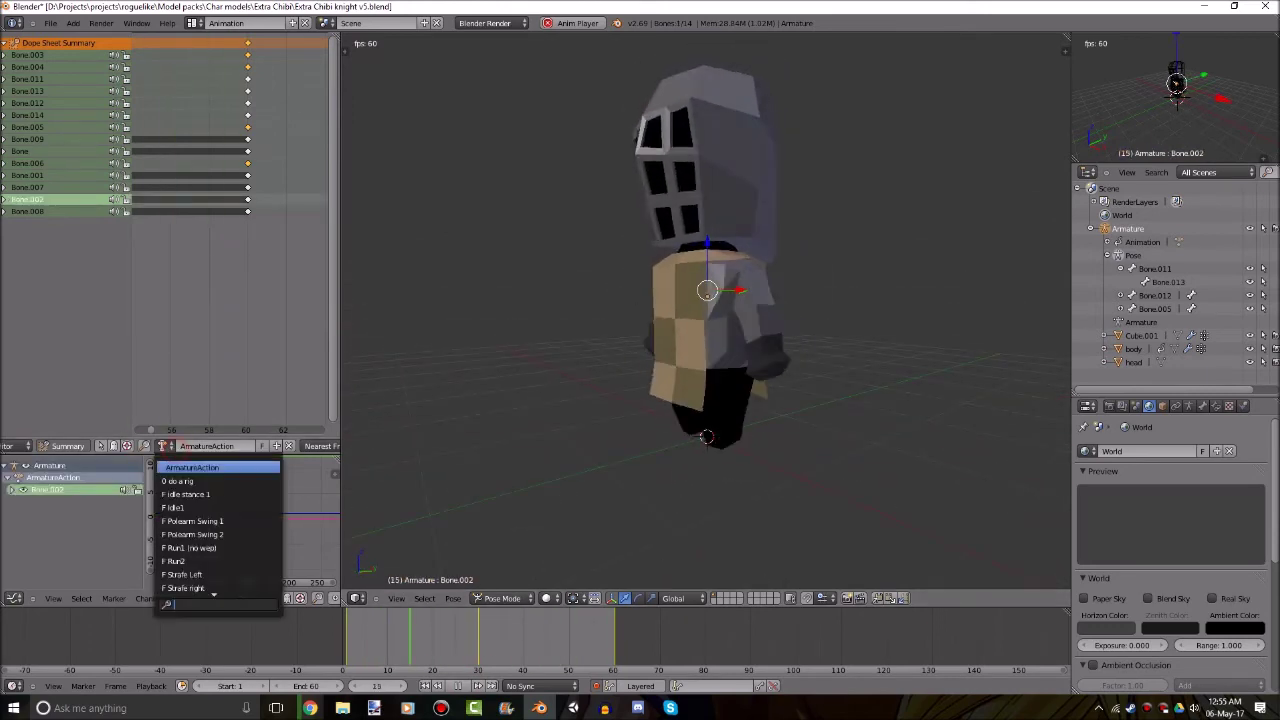
pyautogui.click(176, 561)
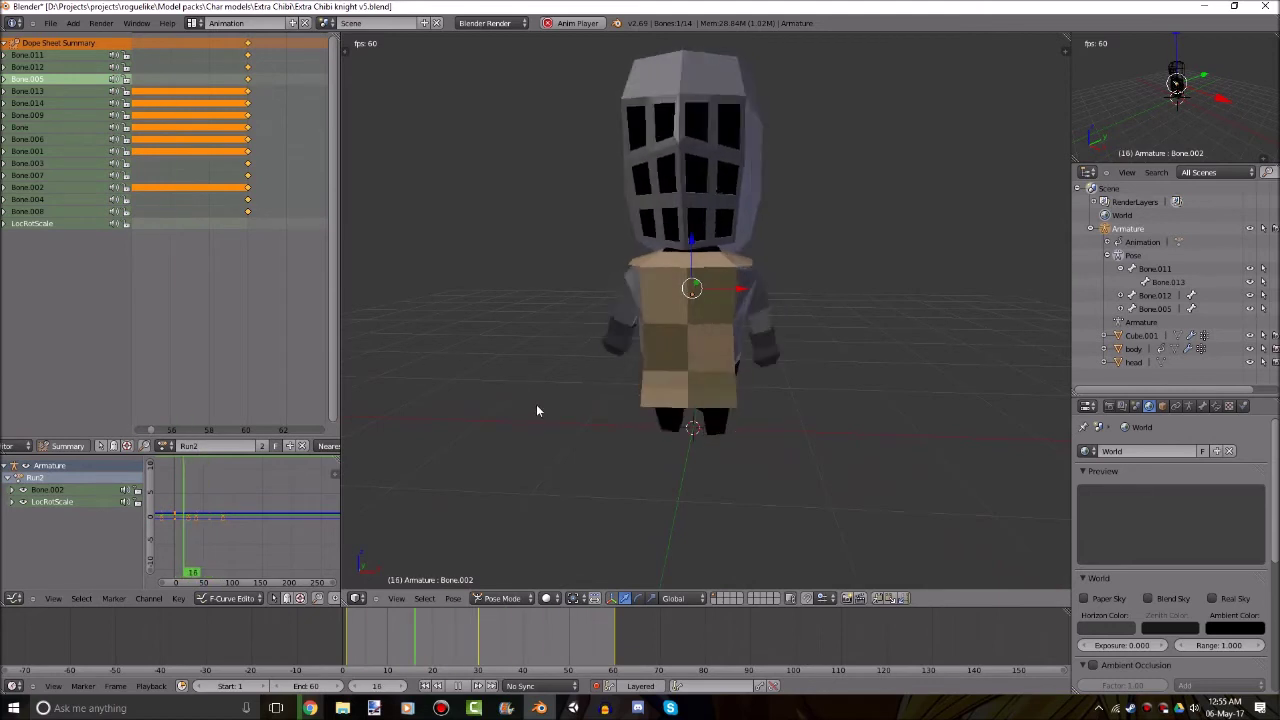
pyautogui.moveTo(543, 393); pyautogui.dragTo(640, 285, button='middle')
pyautogui.scroll(1, 640, 285)
pyautogui.scroll(-9, 220, 259)
pyautogui.moveTo(236, 261); pyautogui.dragTo(212, 288, button='middle')
pyautogui.scroll(1, 225, 275)
pyautogui.scroll(-3, 743, 359)
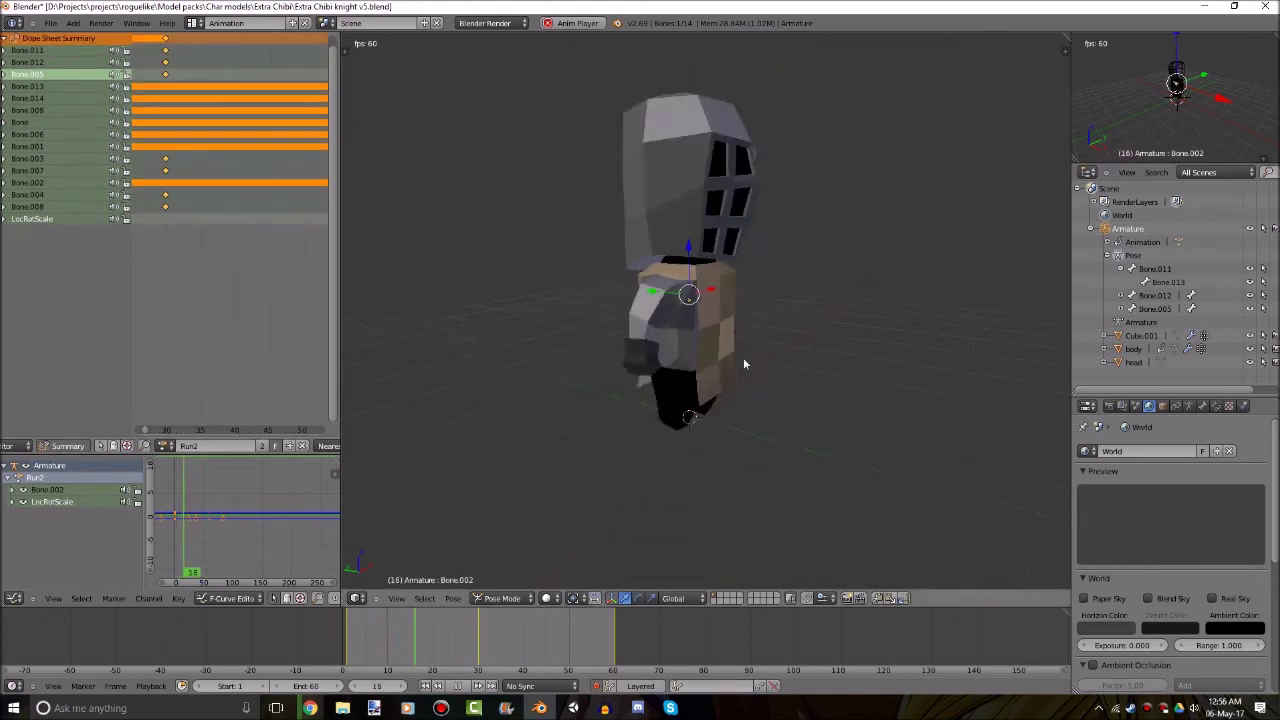
pyautogui.moveTo(743, 359)
pyautogui.mouseDown(button='middle')
pyautogui.moveTo(597, 360)
pyautogui.moveTo(723, 356)
pyautogui.mouseUp(button='middle')
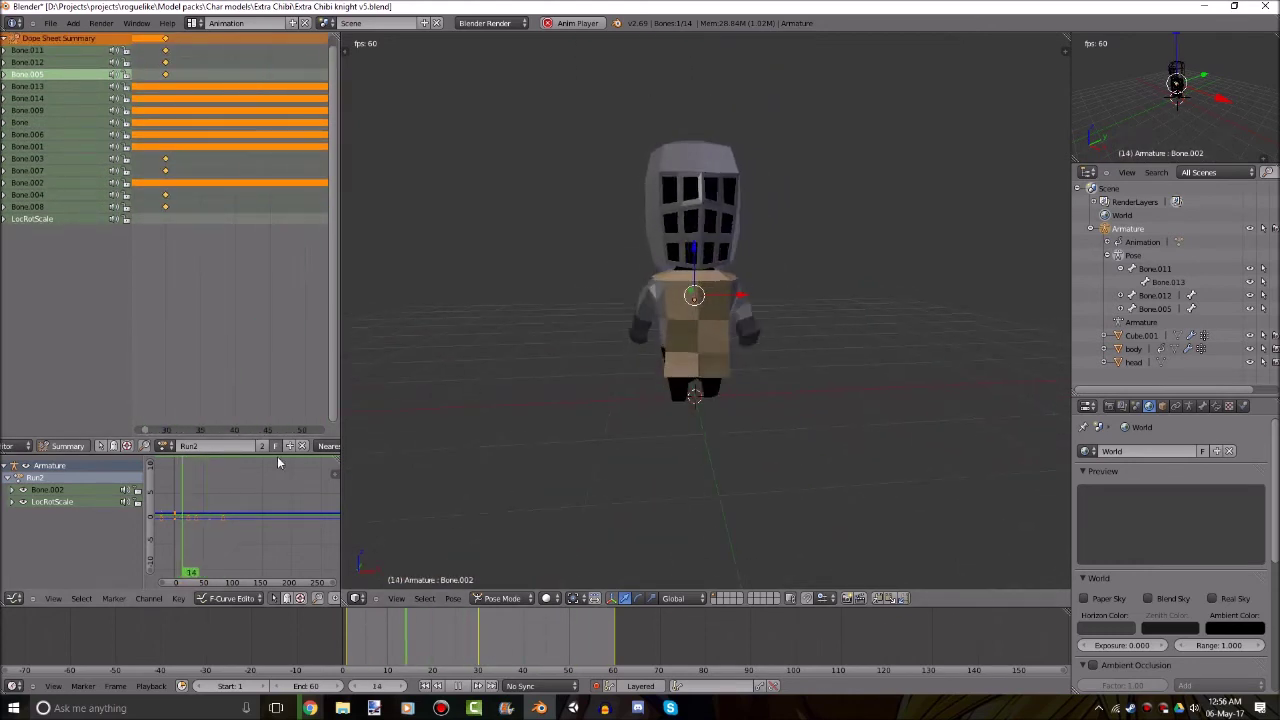
# Load the Run1 (no wep) action on the armature and examine its playback from several angles.
pyautogui.click(164, 445)
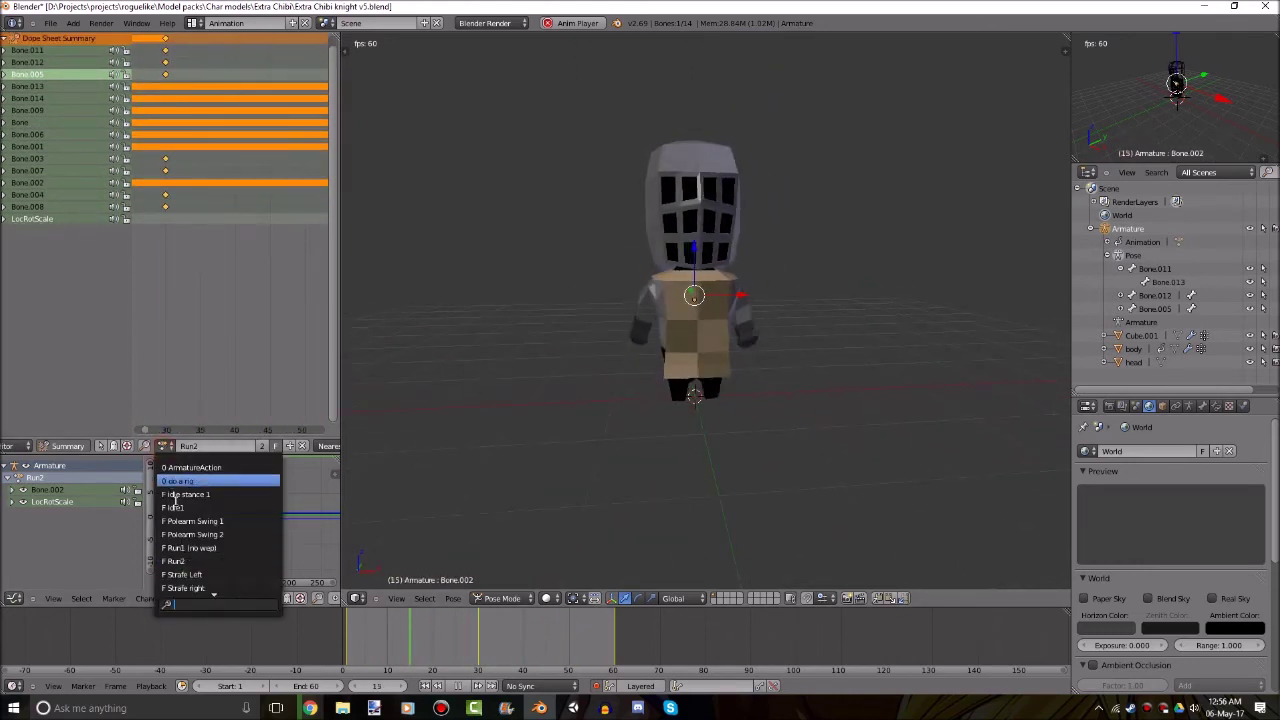
pyautogui.click(219, 548)
pyautogui.moveTo(572, 403); pyautogui.dragTo(746, 334, button='middle')
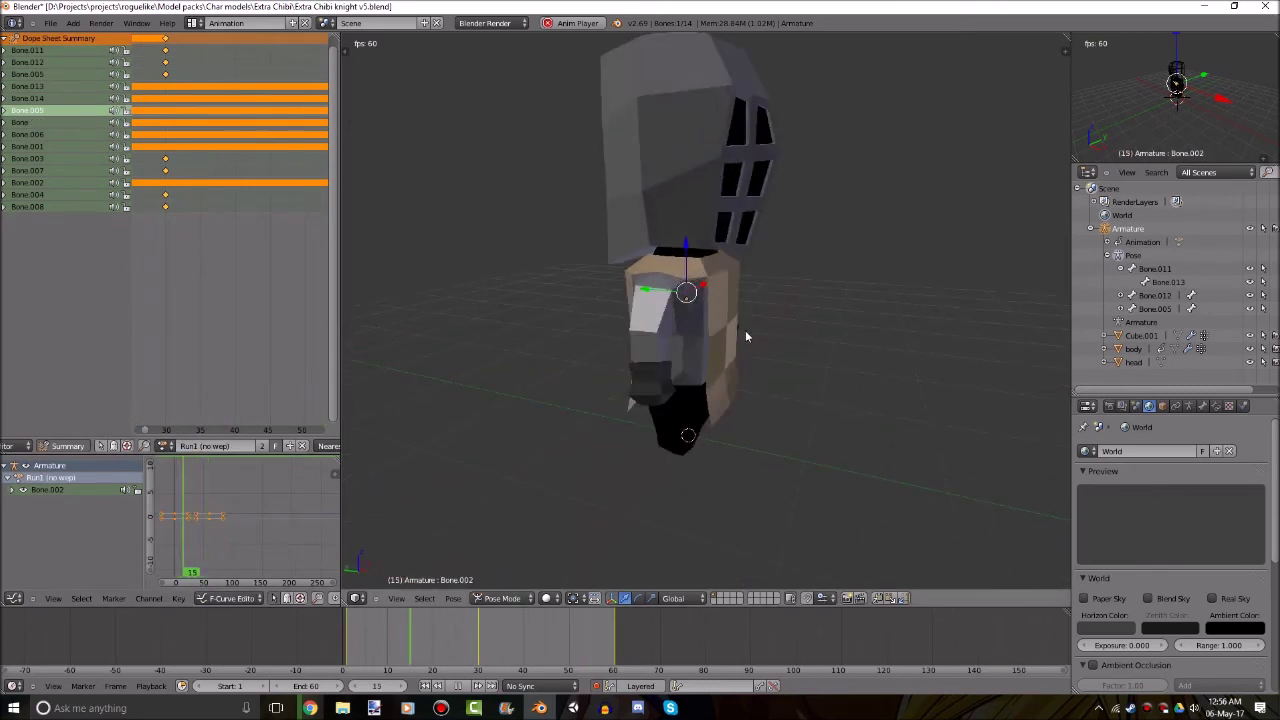
pyautogui.moveTo(854, 357); pyautogui.dragTo(672, 370, button='middle')
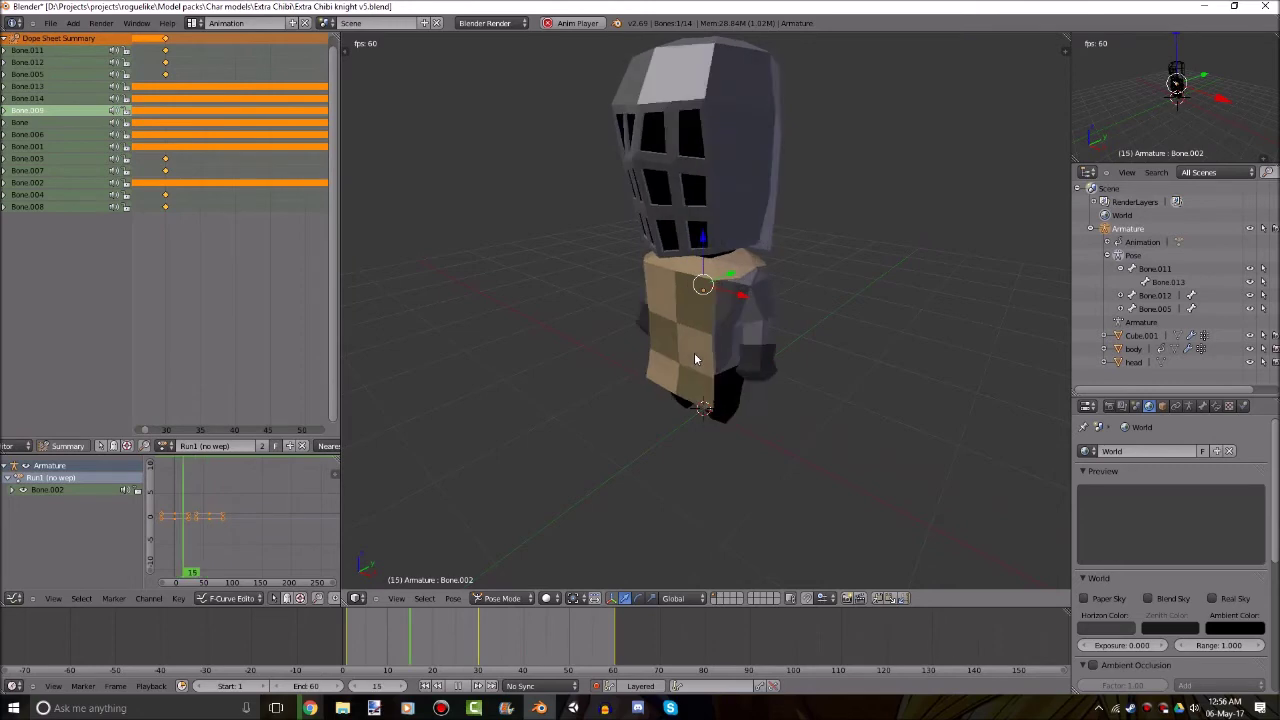
pyautogui.moveTo(844, 394); pyautogui.dragTo(752, 388, button='middle')
pyautogui.moveTo(400, 430); pyautogui.dragTo(528, 434, button='middle')
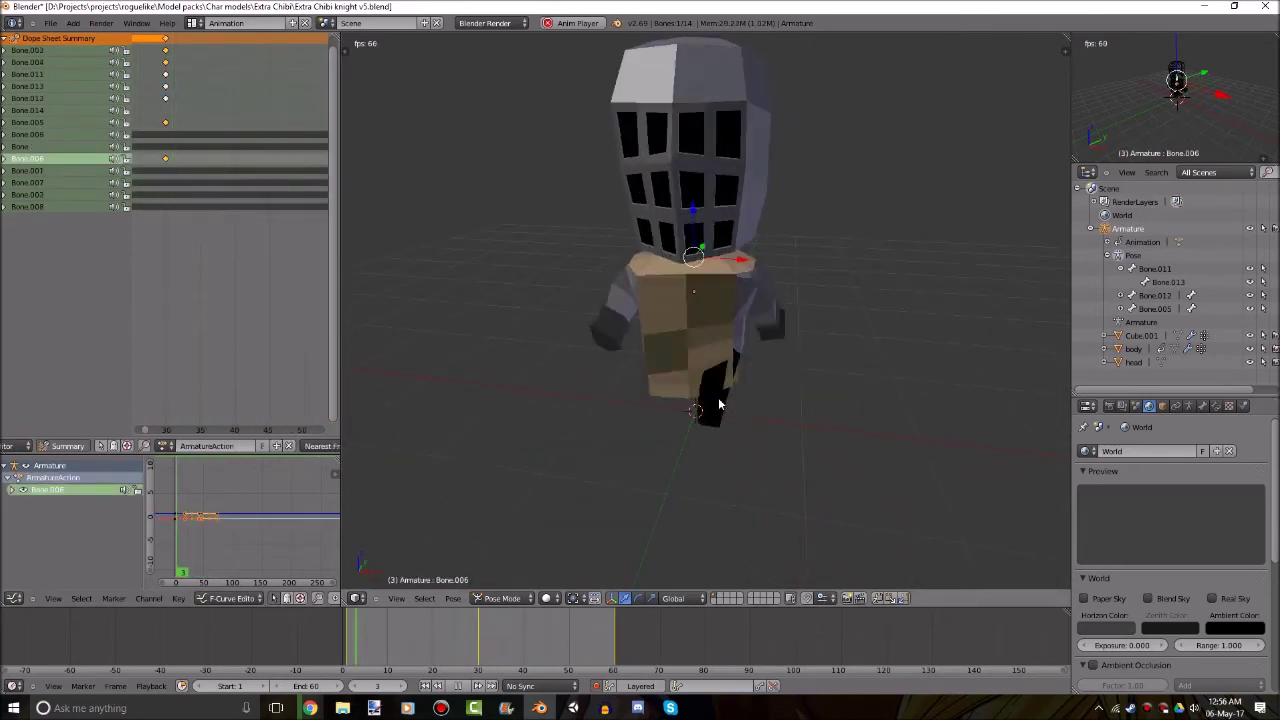
# With ArmatureAction playing, select leg bone Bone.013, examine the leg motion from the side, and stop playback.
pyautogui.rightClick(719, 403)
pyautogui.rightClick(720, 403)
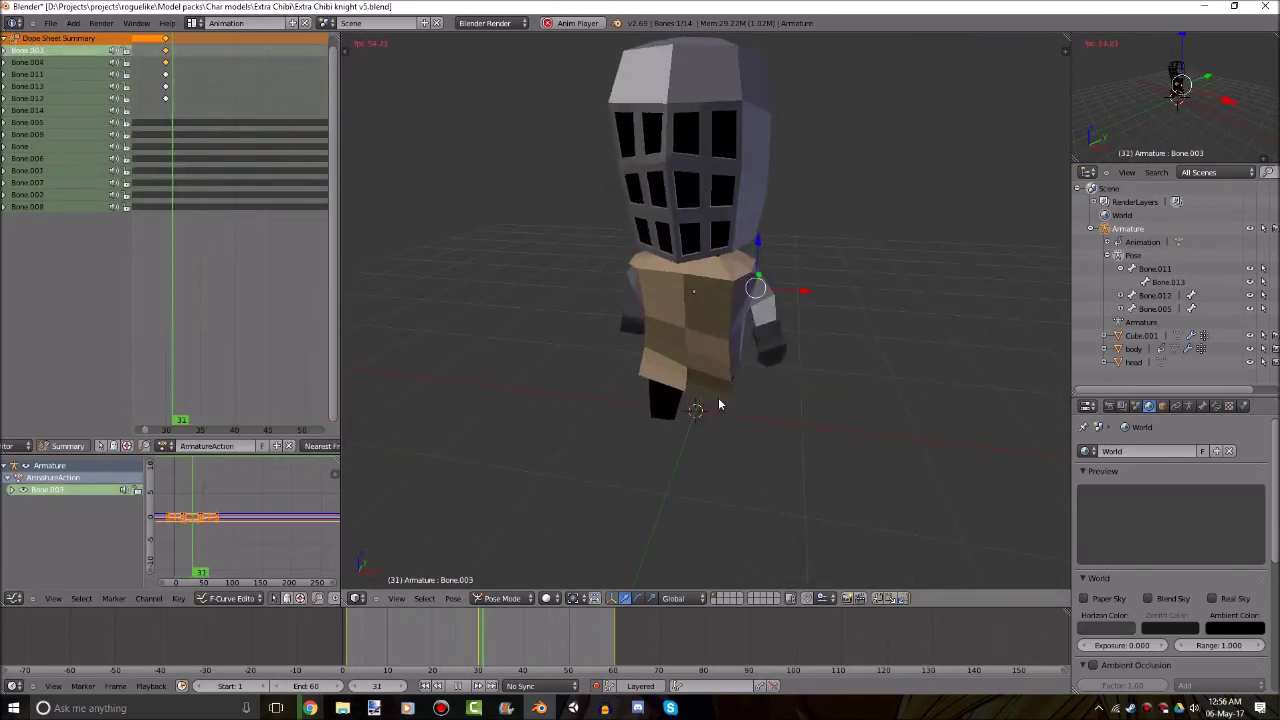
pyautogui.rightClick(720, 403)
pyautogui.rightClick(682, 350)
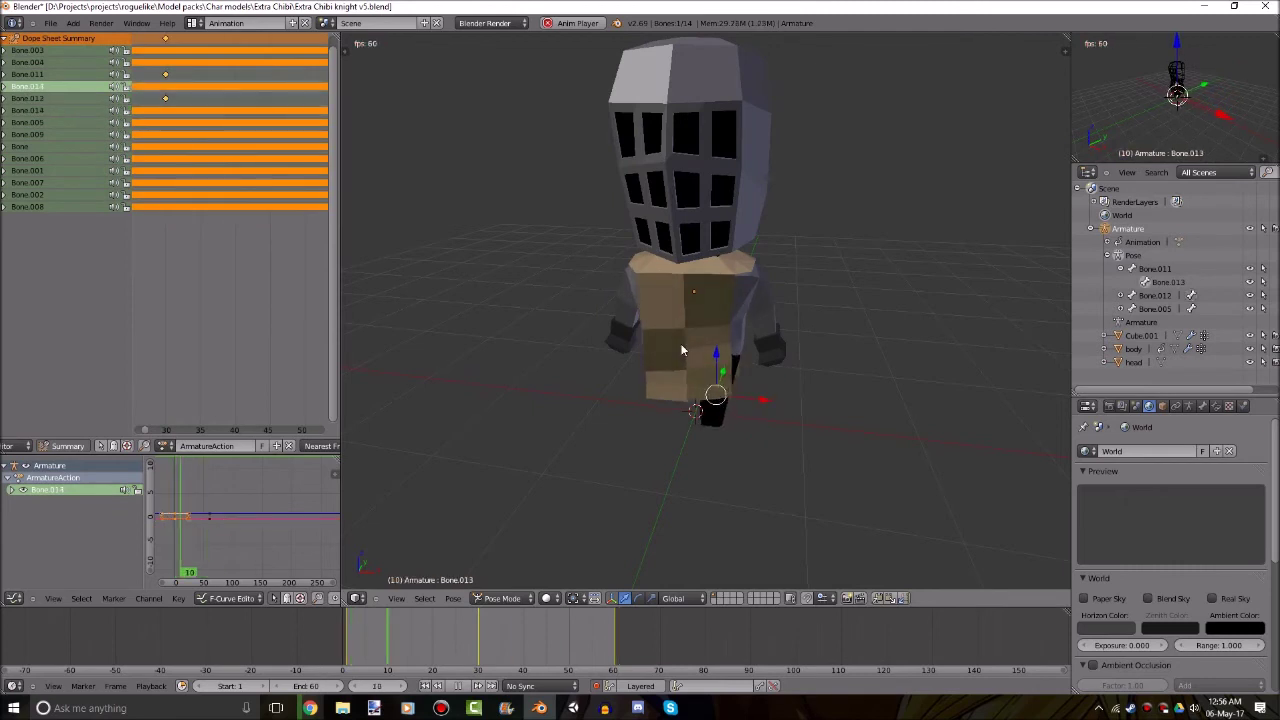
pyautogui.moveTo(680, 345); pyautogui.dragTo(700, 375, button='middle')
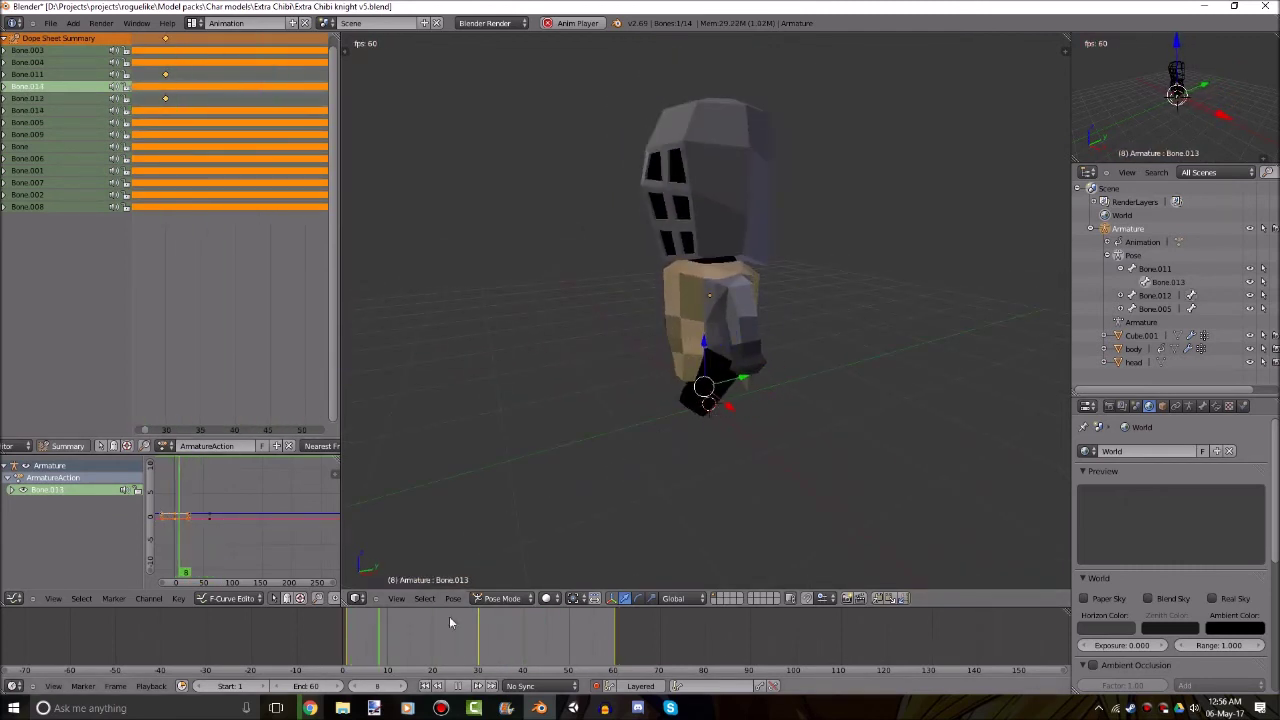
pyautogui.click(458, 686)
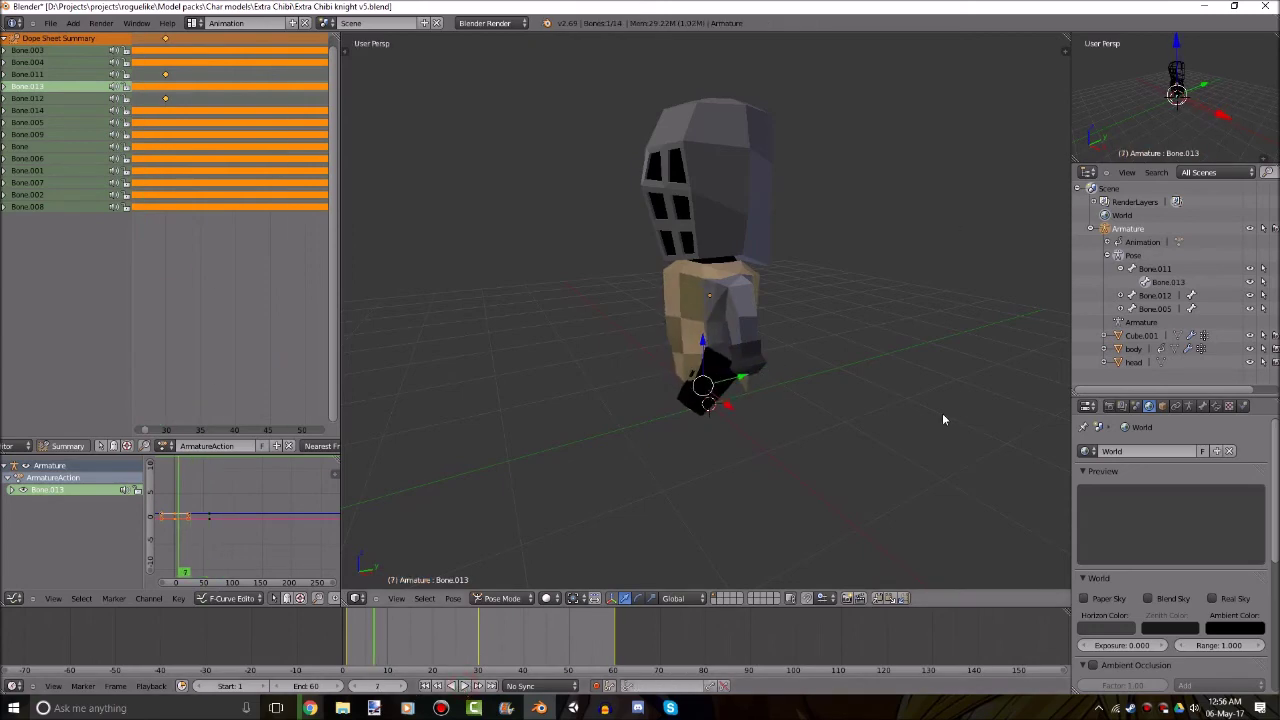
# Close the edited session, switch to the saved Extra Chibi knight v5.blend with the polearm, and show its armature in the Animation layout.
pyautogui.click(1262, 7)
pyautogui.rightClick(539, 708)
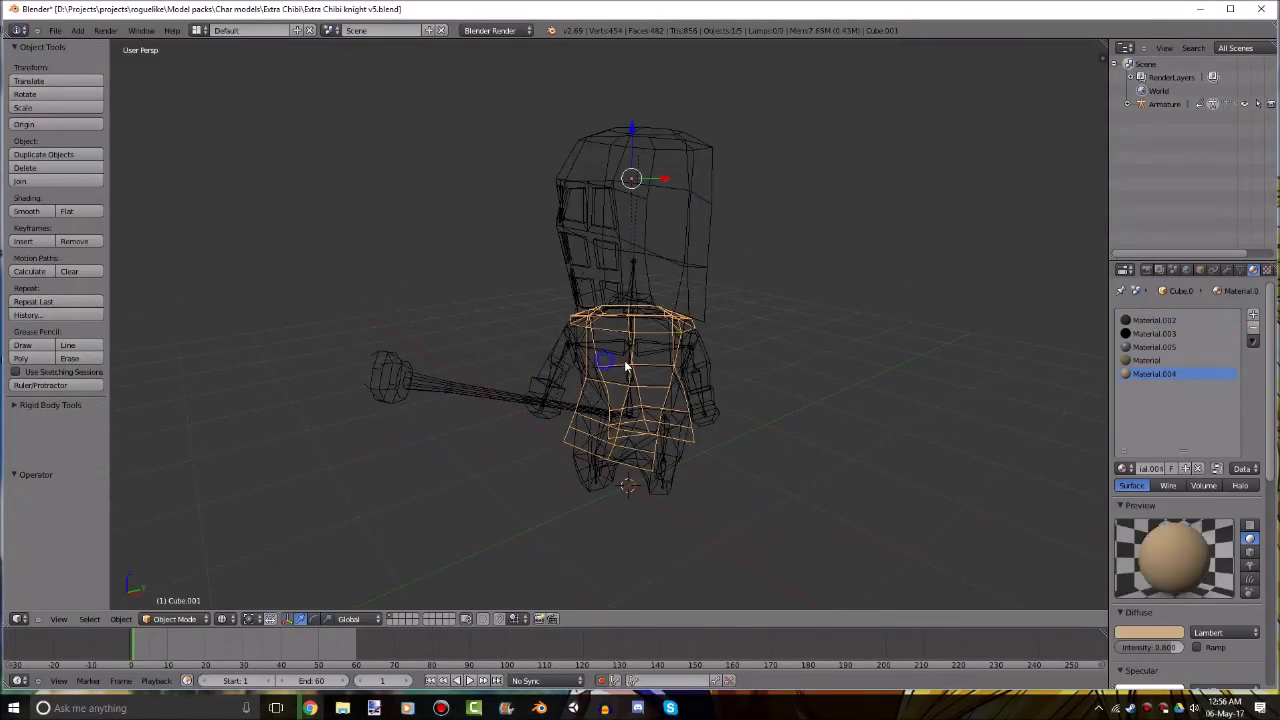
pyautogui.rightClick(633, 362)
pyautogui.hotkey('ctrl', 'Left')
pyautogui.hotkey('ctrl', 'Left')
pyautogui.press('z')
pyautogui.press('z')
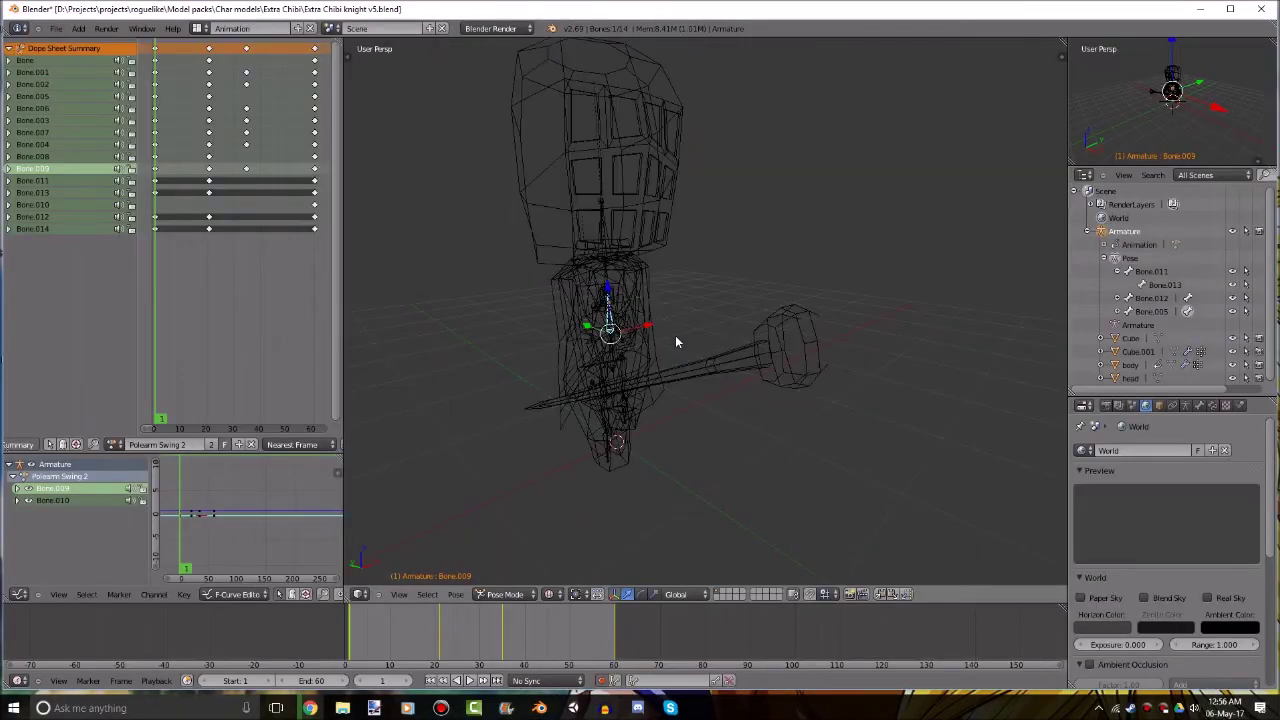
# Play the Polearm Swing 2 action in solid shading and examine the swing from several angles.
pyautogui.moveTo(950, 310)
pyautogui.mouseDown(button='middle')
pyautogui.moveTo(786, 337)
pyautogui.moveTo(883, 351)
pyautogui.mouseUp(button='middle')
pyautogui.press('z')
pyautogui.scroll(5, 882, 350)
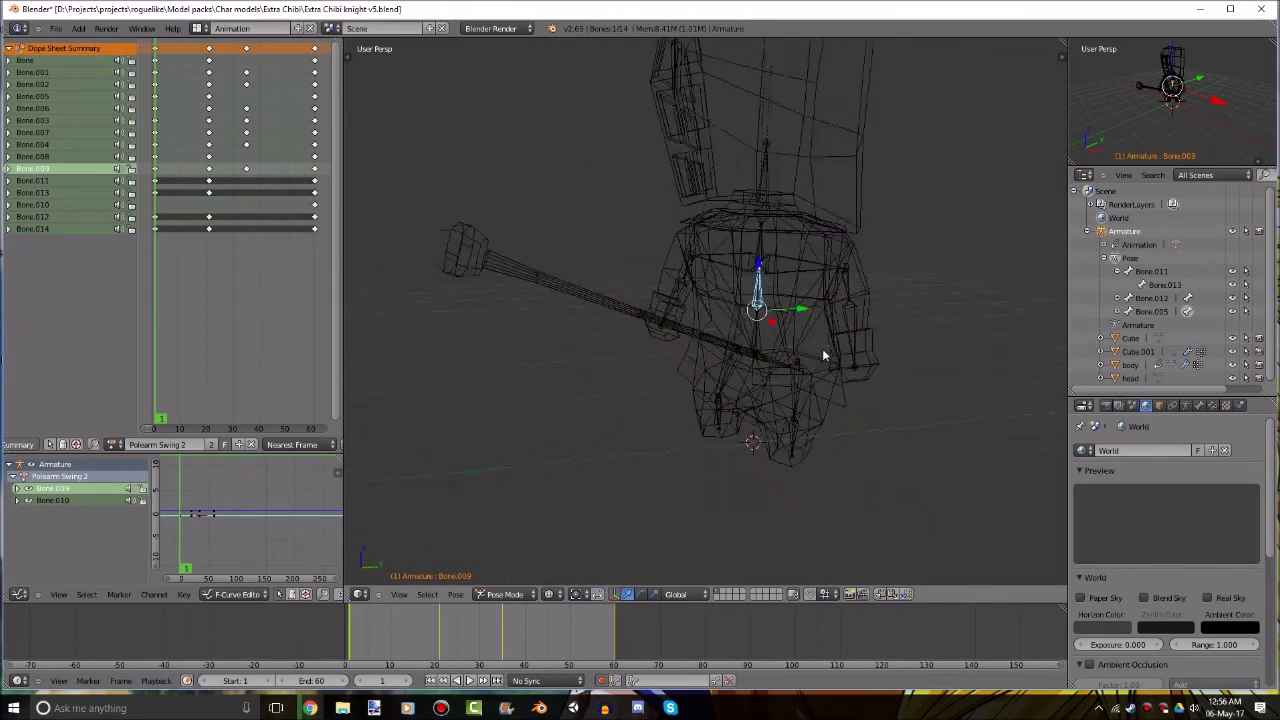
pyautogui.press('z')
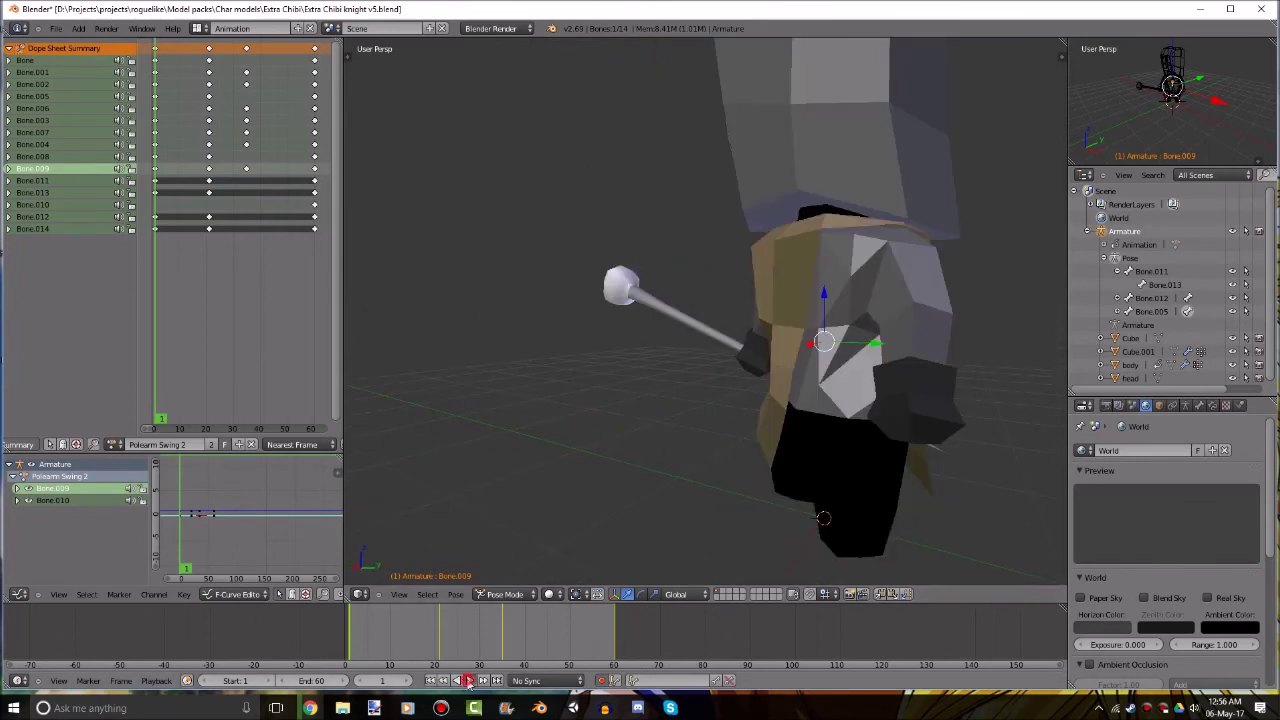
pyautogui.click(468, 681)
pyautogui.moveTo(704, 410); pyautogui.dragTo(772, 386, button='middle')
pyautogui.scroll(-3, 772, 384)
pyautogui.press('z')
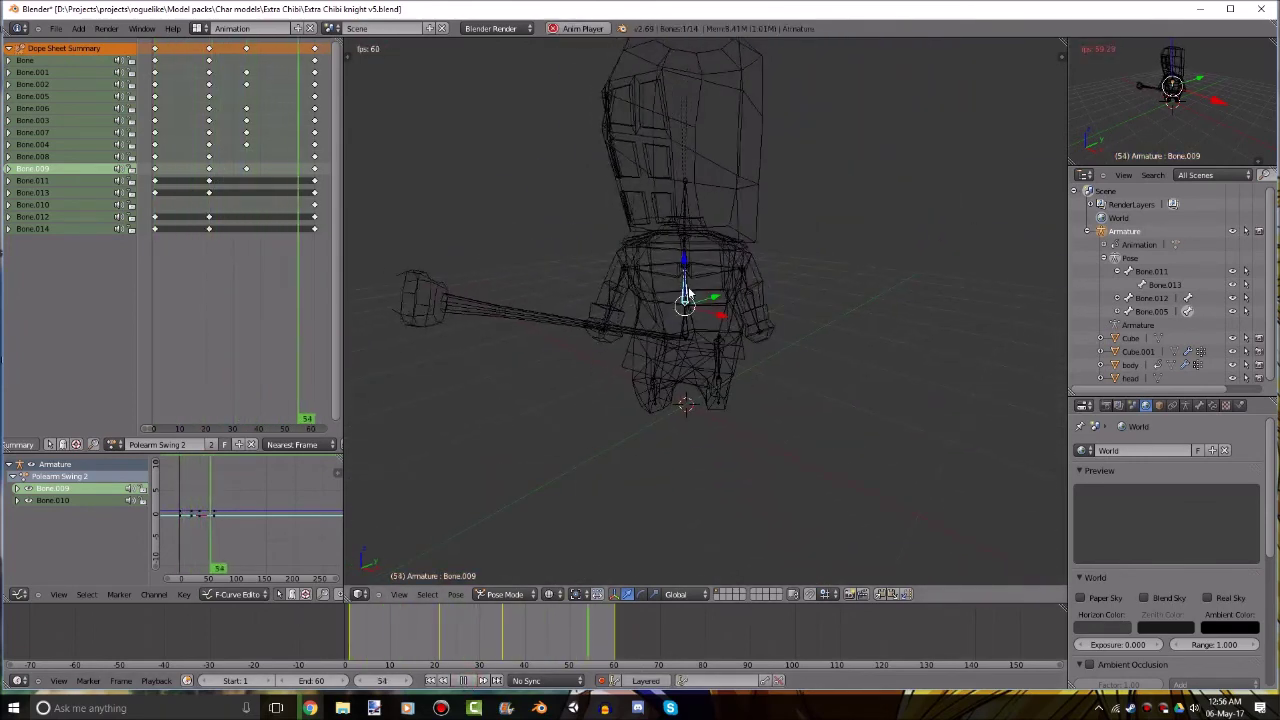
pyautogui.press('z')
pyautogui.moveTo(823, 316)
pyautogui.mouseDown(button='middle')
pyautogui.moveTo(908, 402)
pyautogui.moveTo(948, 420)
pyautogui.mouseUp(button='middle')
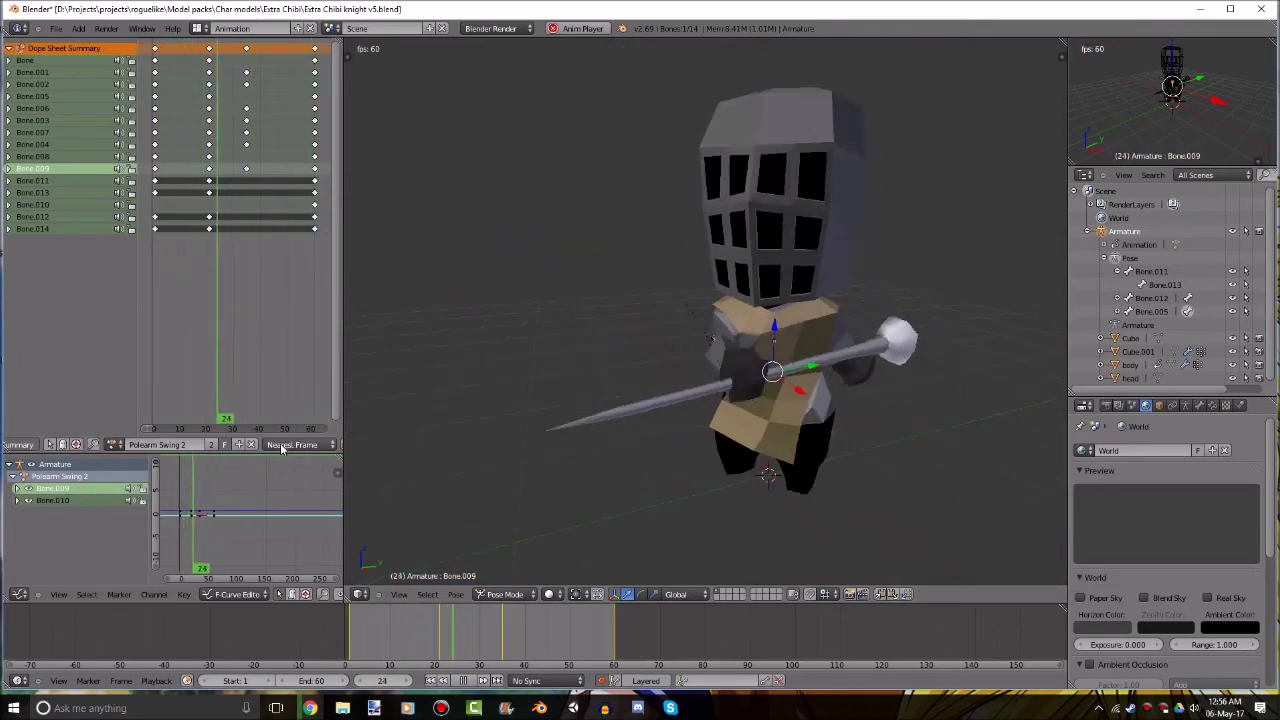
# Load the Polearm Swing 1 action, examine the swing, and stop its playback.
pyautogui.click(114, 444)
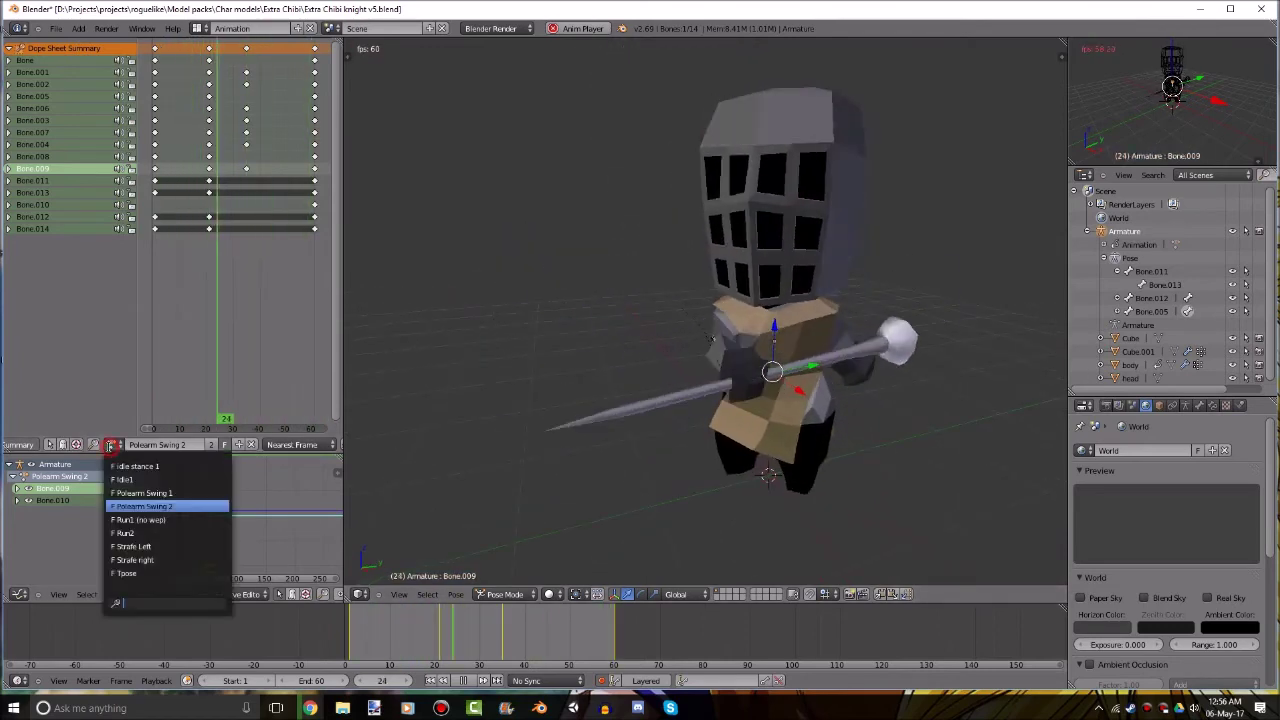
pyautogui.click(140, 493)
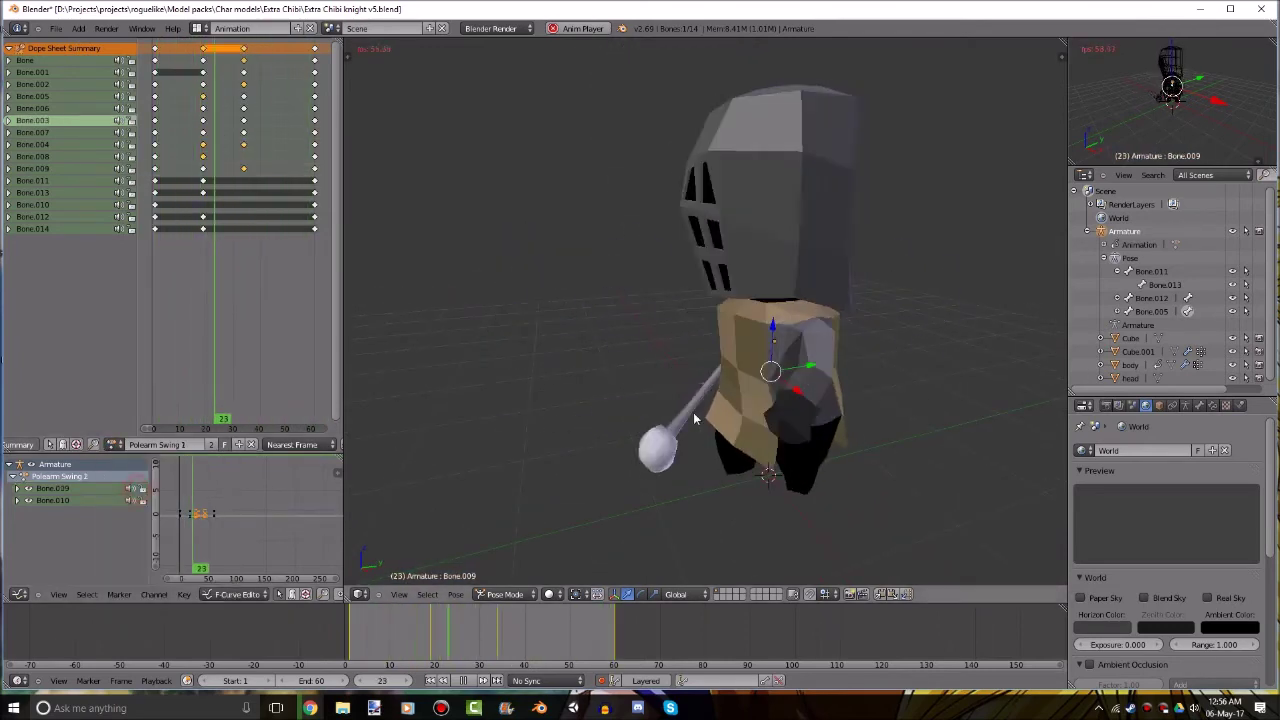
pyautogui.click(462, 679)
pyautogui.moveTo(570, 470); pyautogui.dragTo(562, 380, button='middle')
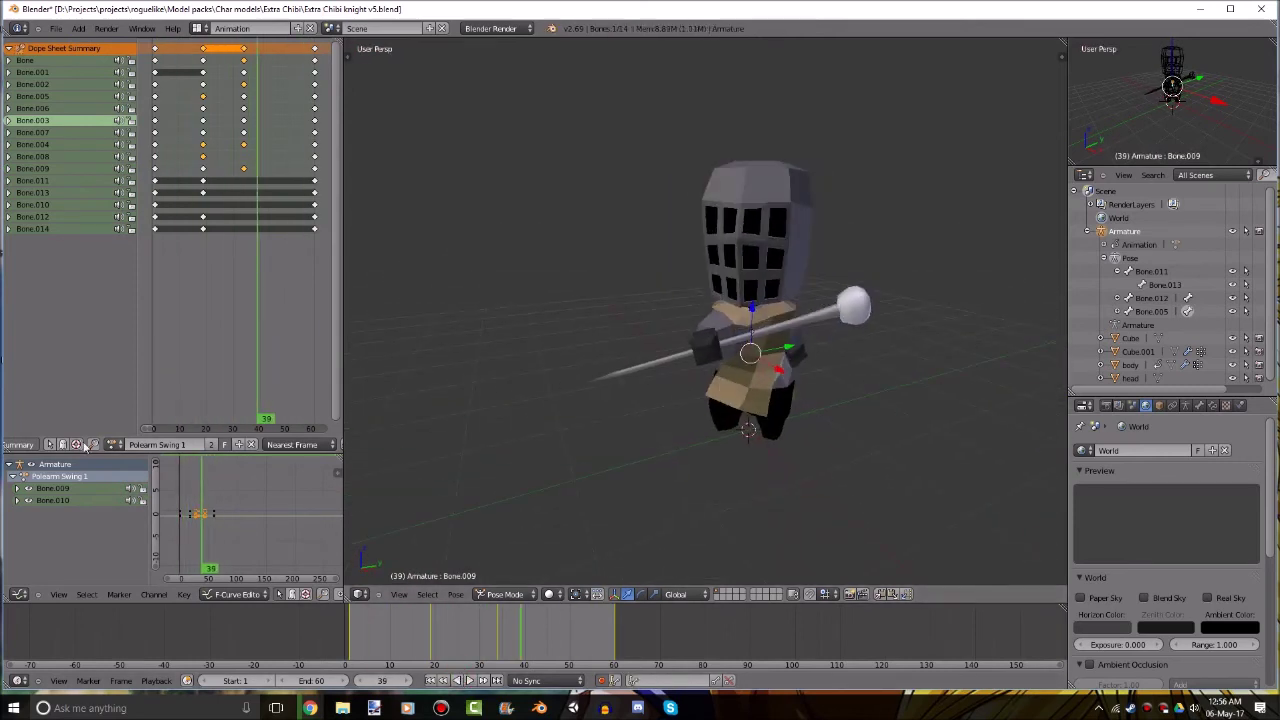
# Load the Idle1 action and examine the knight's idle pose with the polearm from the side.
pyautogui.click(114, 445)
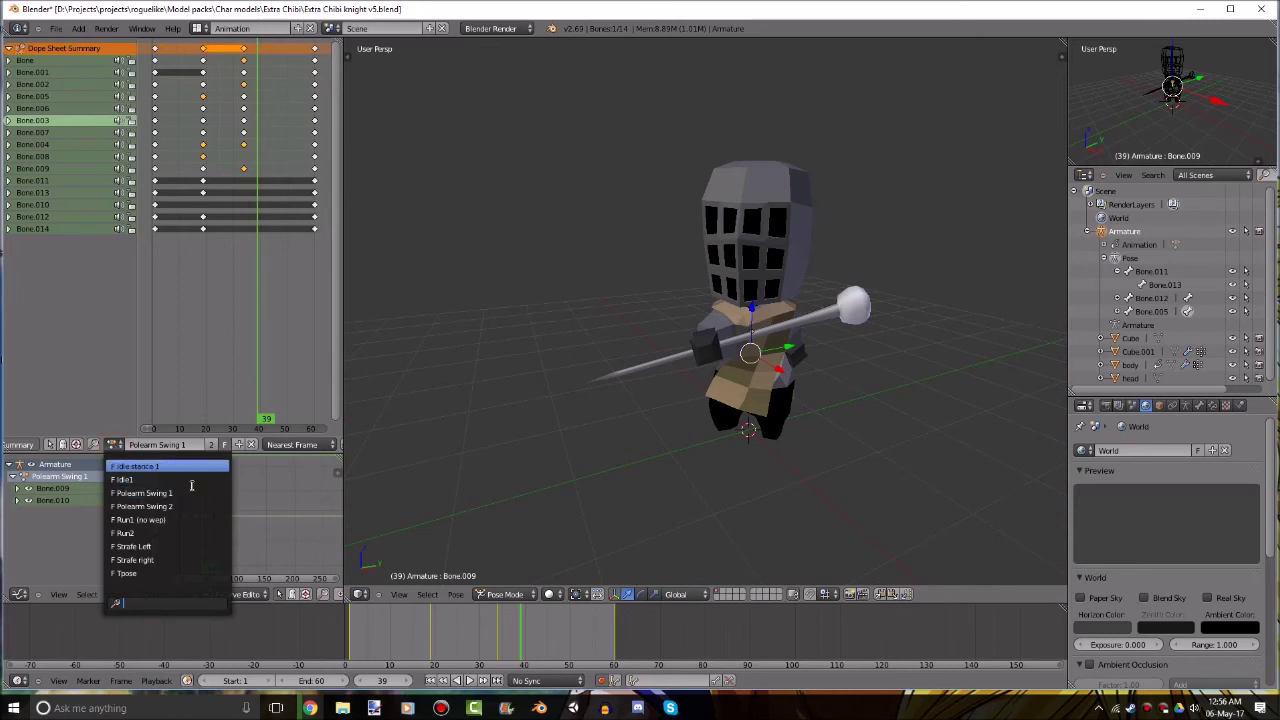
pyautogui.click(173, 477)
pyautogui.moveTo(708, 434); pyautogui.dragTo(622, 405, button='middle')
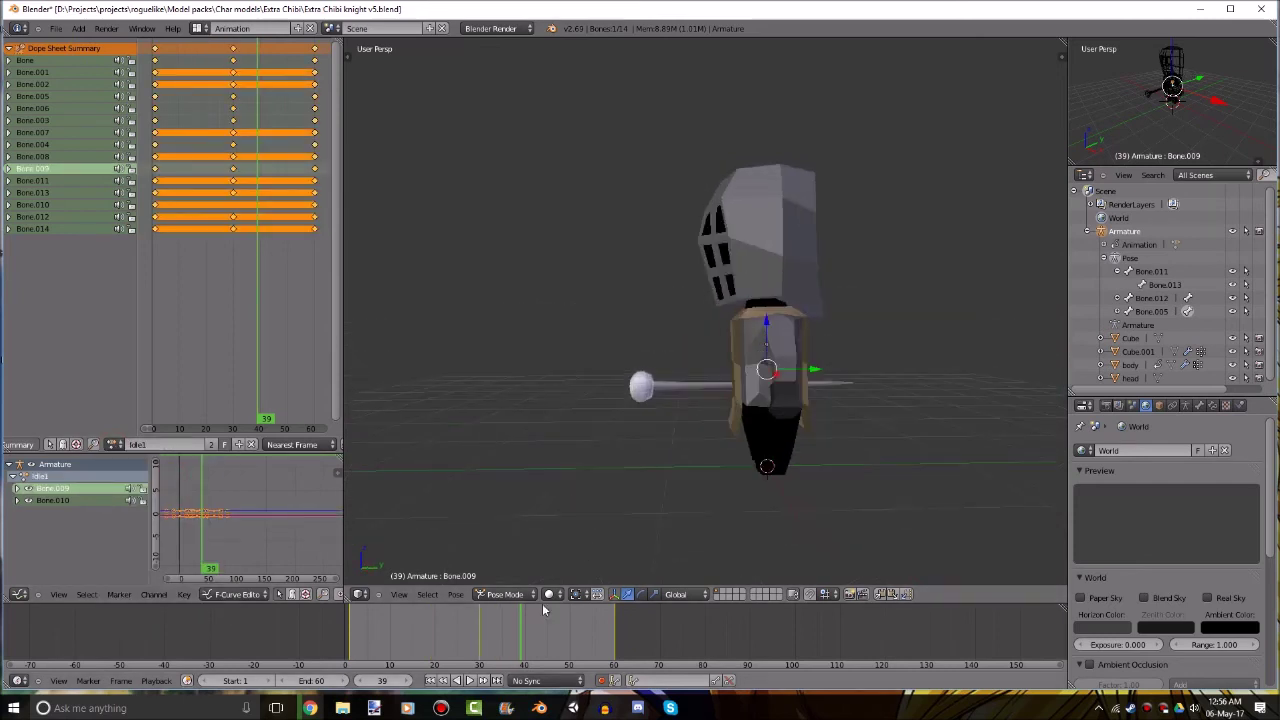
pyautogui.moveTo(497, 574); pyautogui.dragTo(411, 550, button='middle')
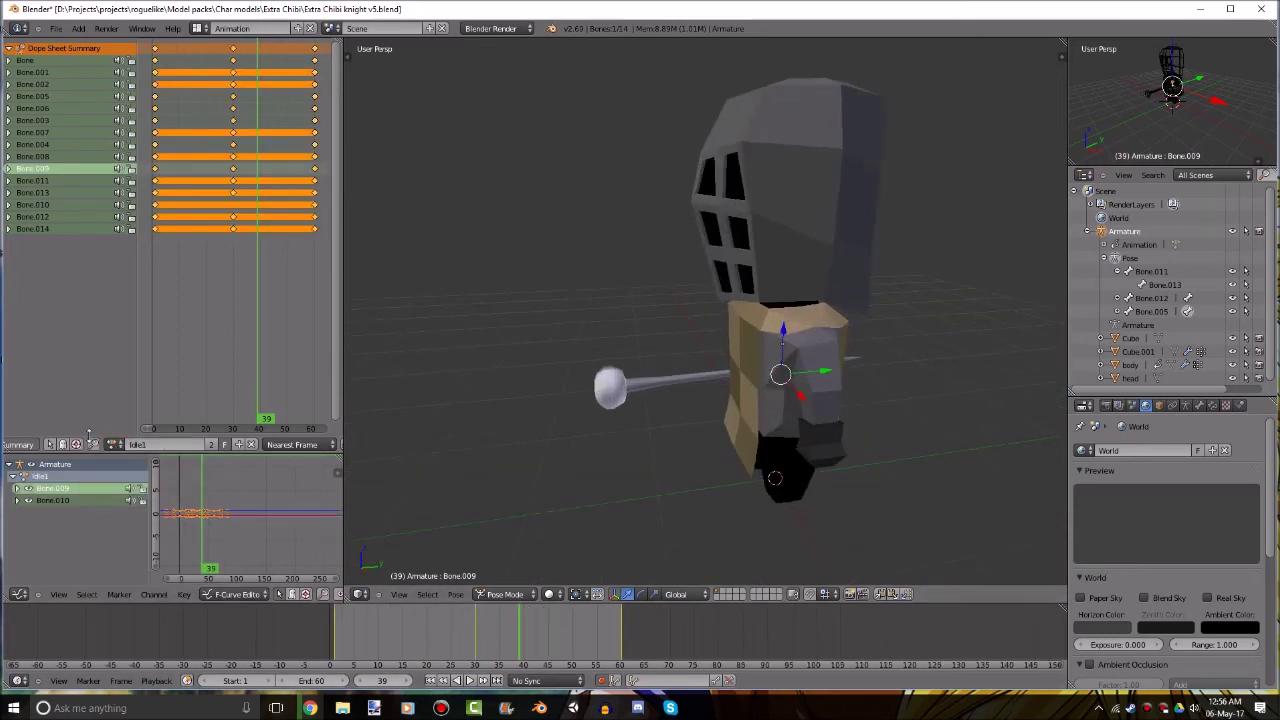
# Load the idle stance 1 action, play it, and examine the knight's stance from the front and side.
pyautogui.click(114, 445)
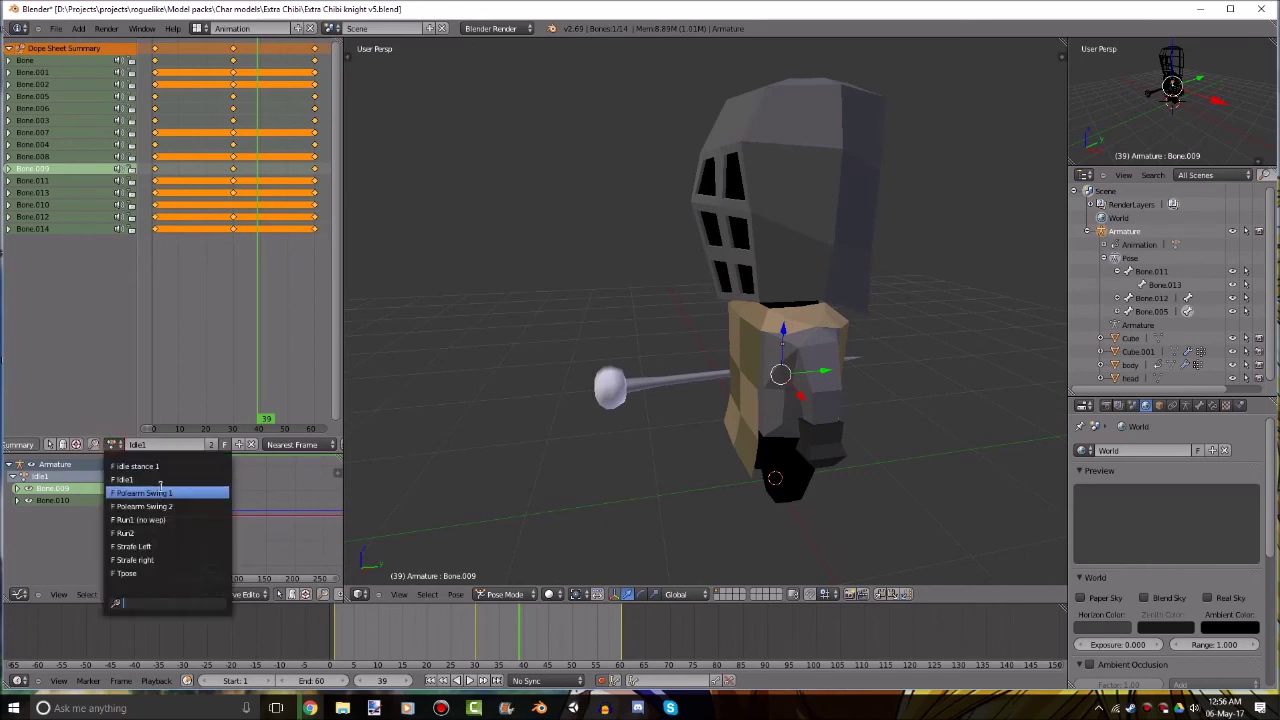
pyautogui.click(156, 465)
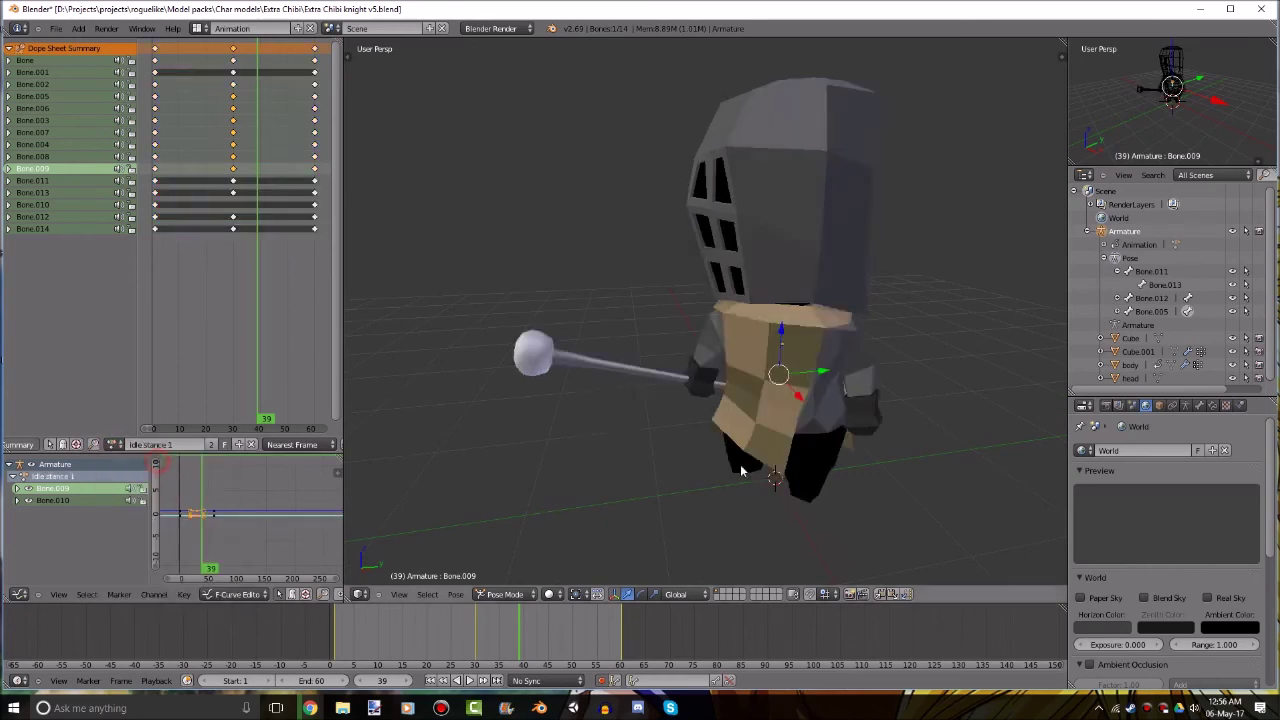
pyautogui.click(469, 680)
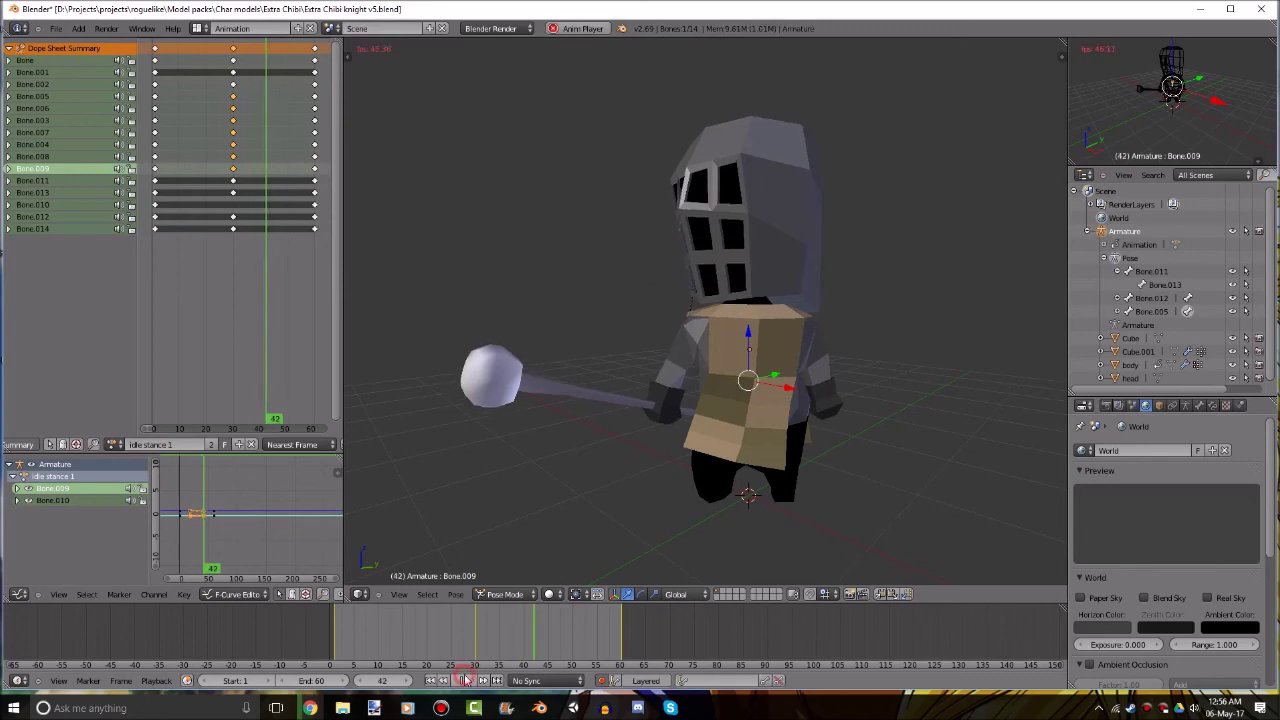
pyautogui.moveTo(690, 505); pyautogui.dragTo(617, 449, button='middle')
pyautogui.scroll(2, 617, 449)
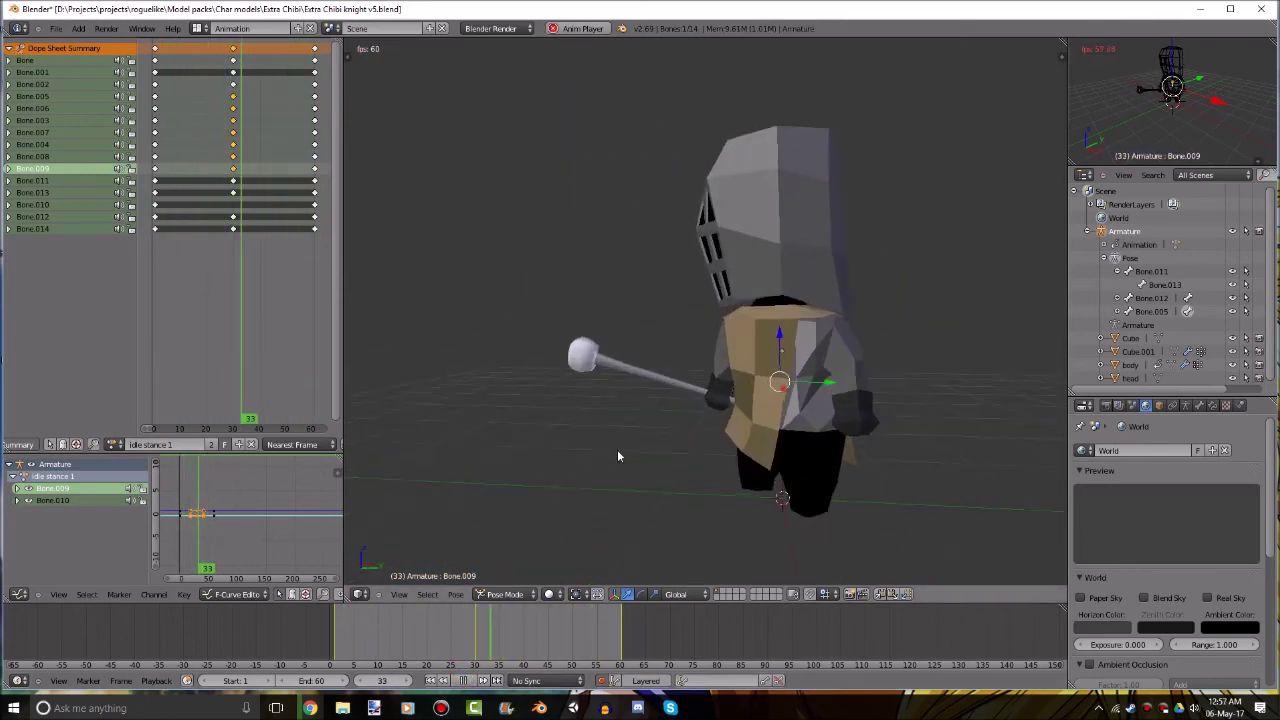
# Load the Strafe Left action with playback running and examine the sideways leg motion from the front.
pyautogui.click(114, 444)
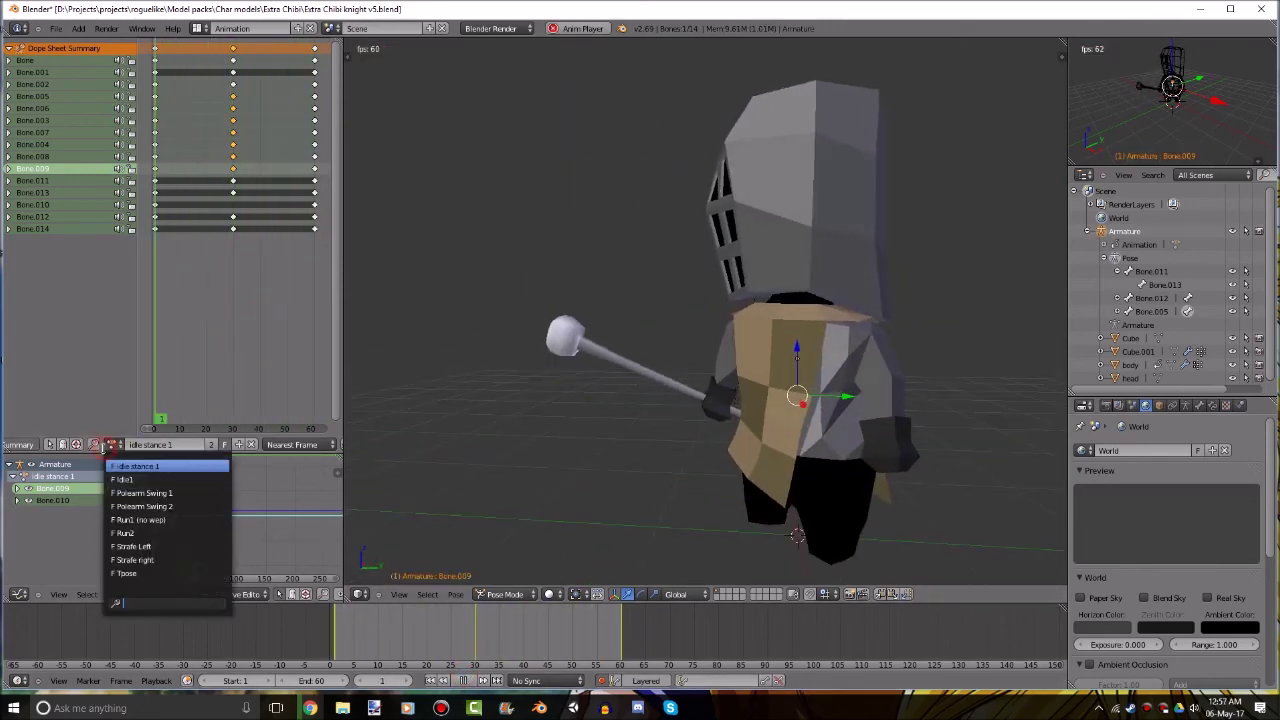
pyautogui.click(166, 546)
pyautogui.moveTo(951, 334); pyautogui.dragTo(860, 366, button='middle')
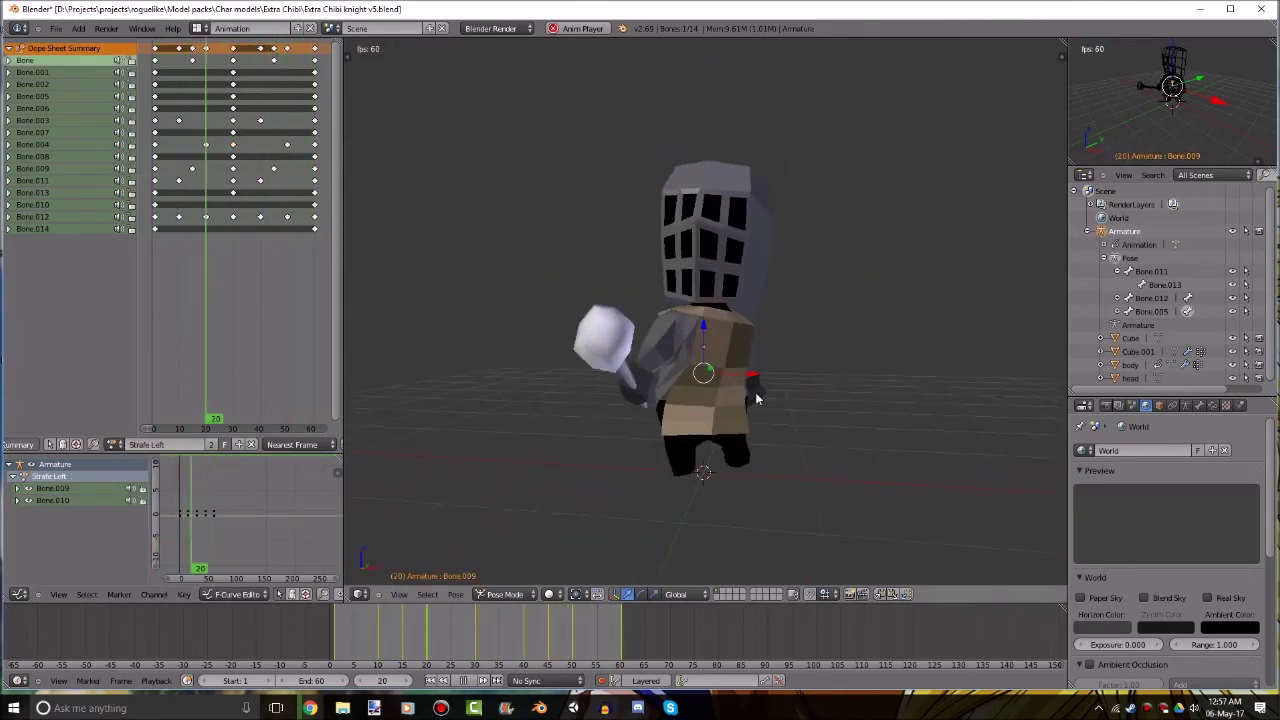
pyautogui.moveTo(766, 357); pyautogui.dragTo(785, 332, button='middle')
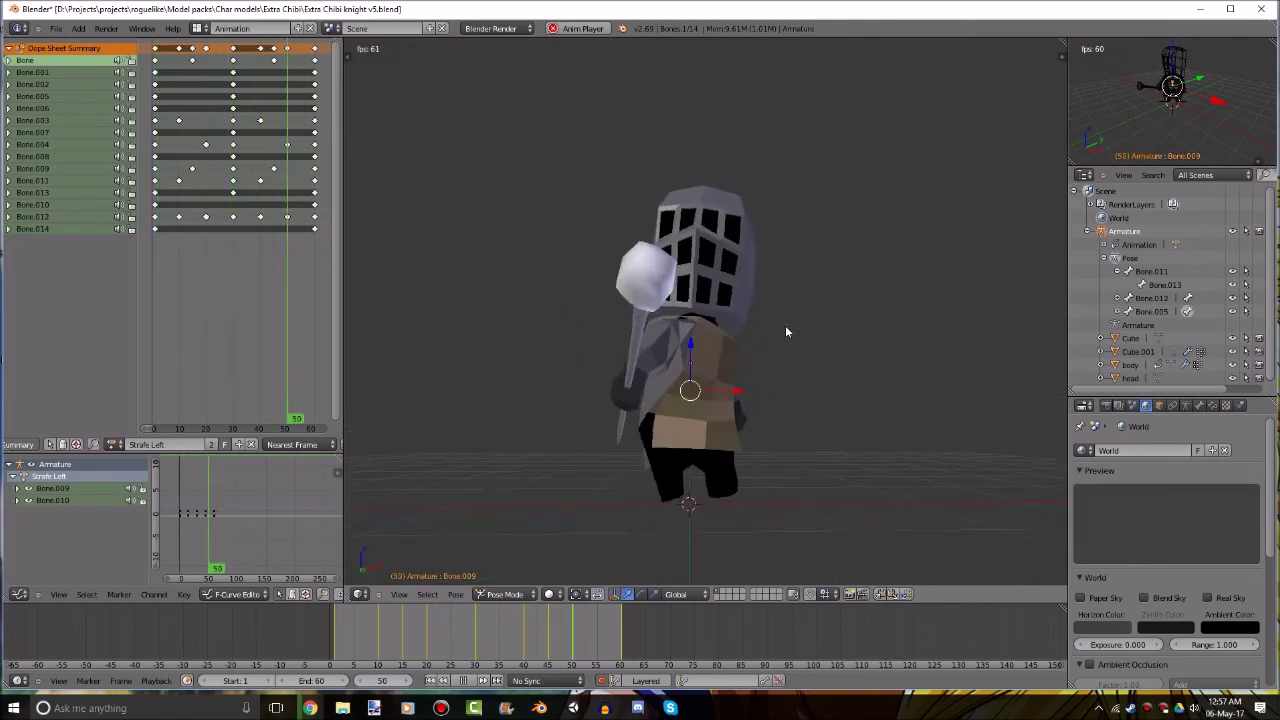
# Load the Strafe right action, examine the motion, stop playback, and return to frame 1 with the knight seen from the front.
pyautogui.click(114, 444)
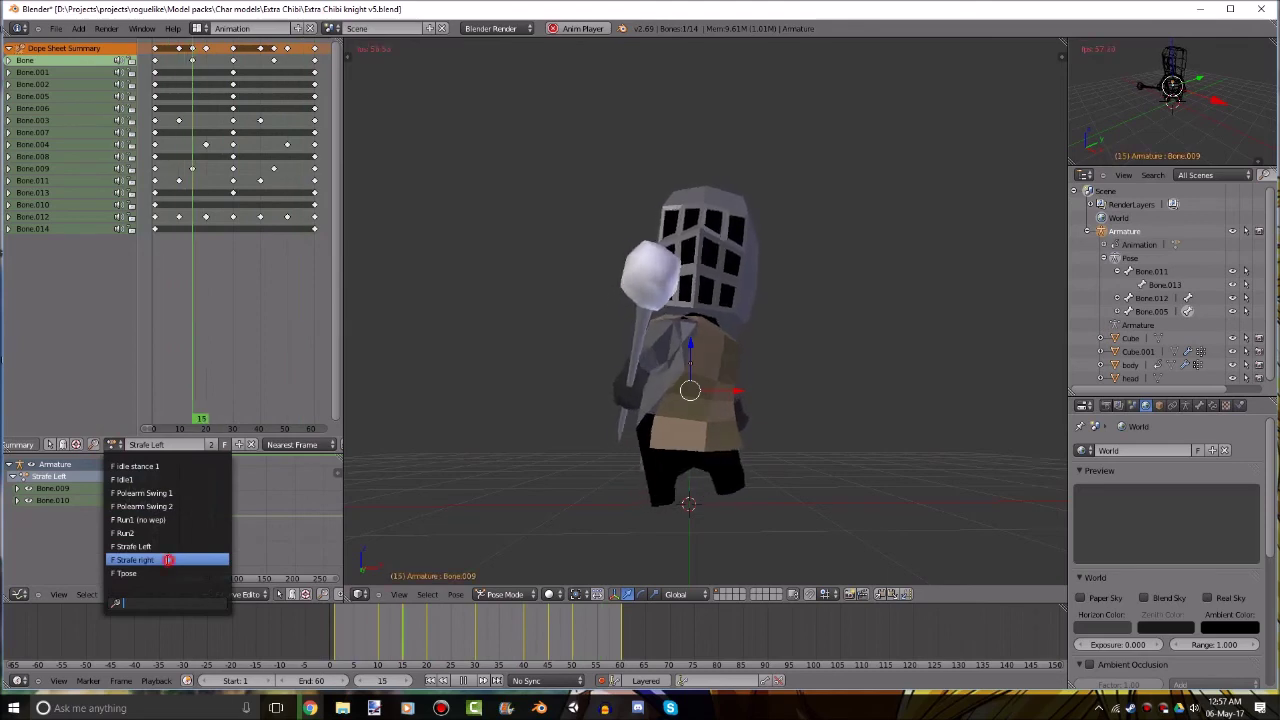
pyautogui.click(134, 560)
pyautogui.moveTo(793, 472); pyautogui.dragTo(759, 503, button='middle')
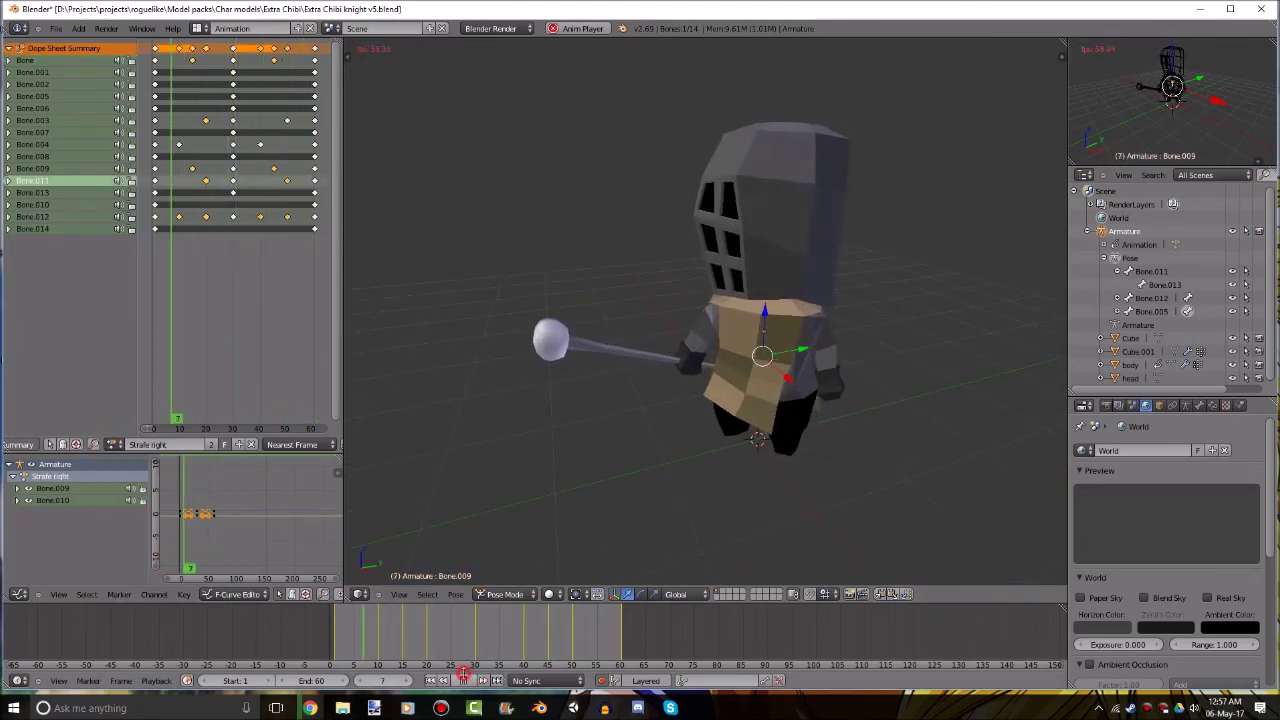
pyautogui.click(463, 680)
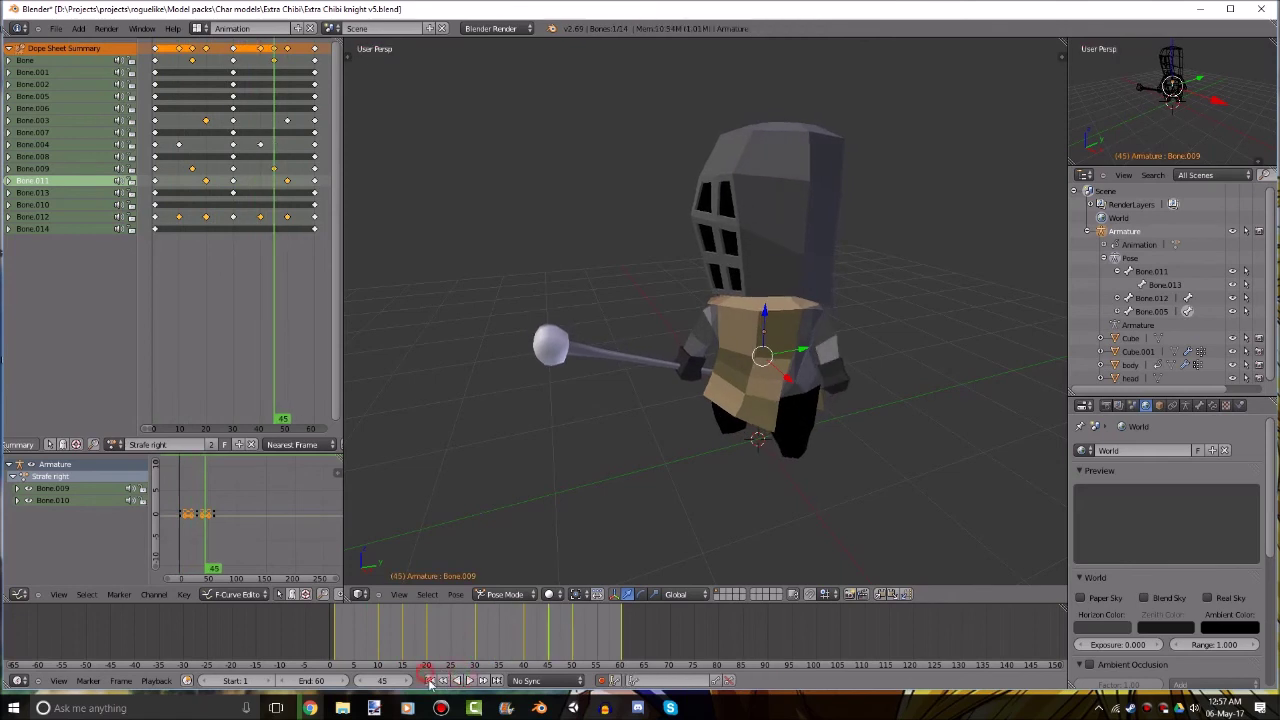
pyautogui.click(430, 680)
pyautogui.moveTo(570, 470); pyautogui.dragTo(851, 517, button='middle')
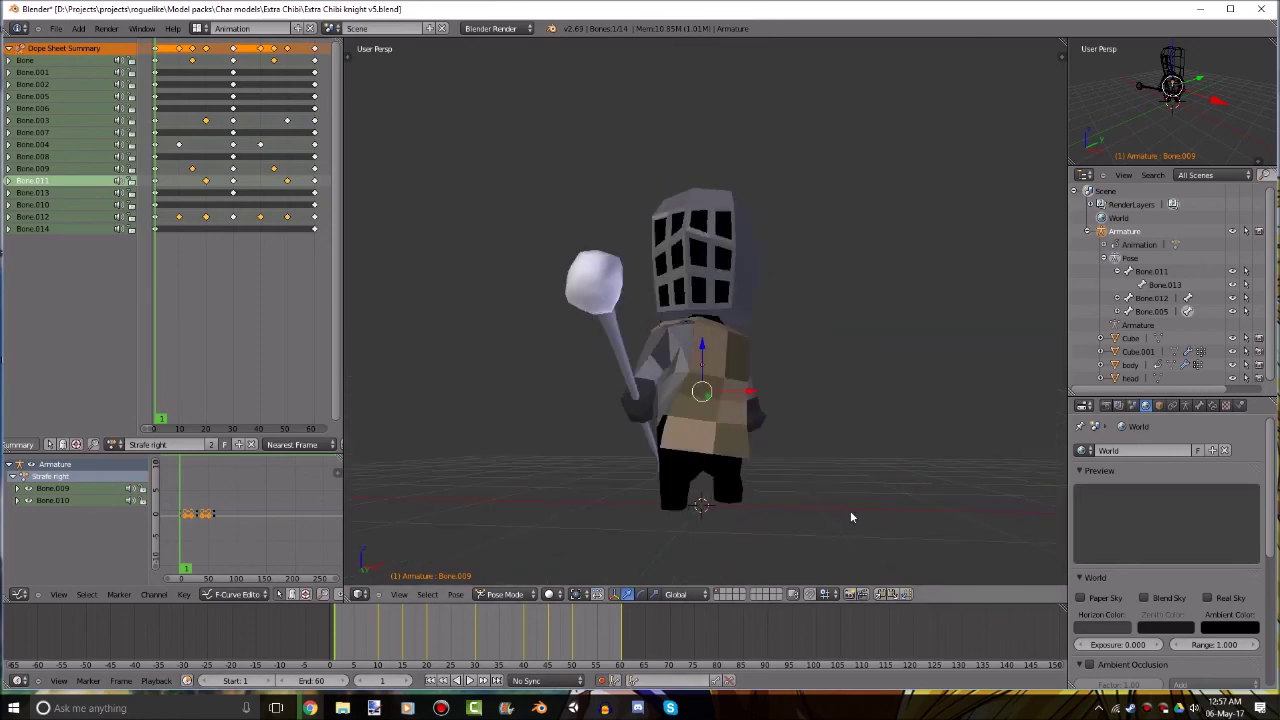
# Show the knight in wireframe shading with all bones deselected, and toggle the size of the program window.
pyautogui.press('z')
pyautogui.press('a')
pyautogui.moveTo(872, 447); pyautogui.dragTo(580, 423, button='middle')
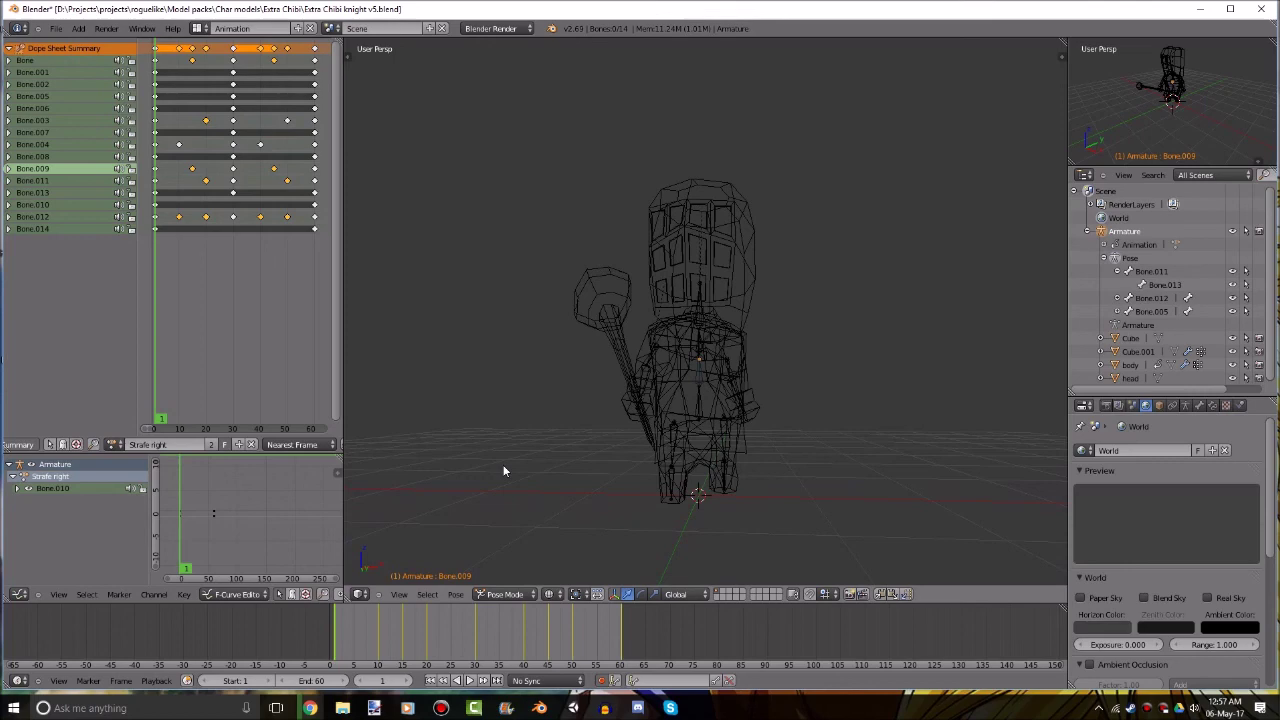
pyautogui.doubleClick(1062, 6)
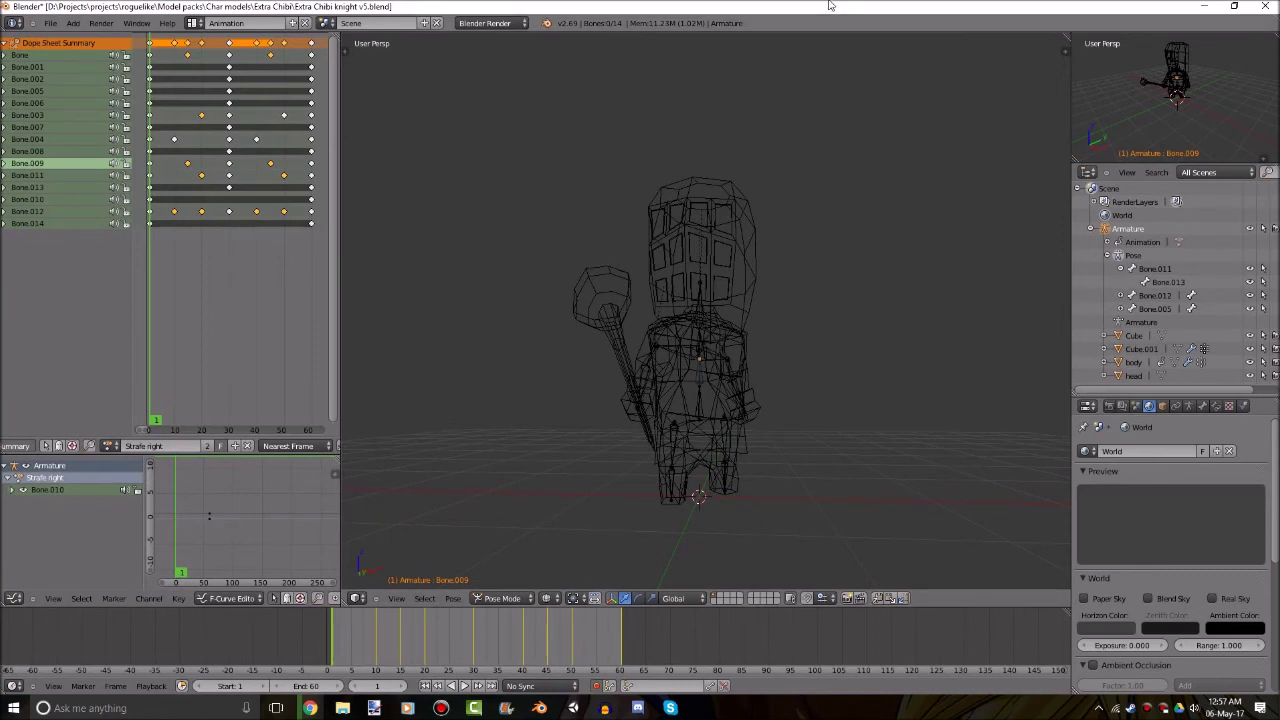